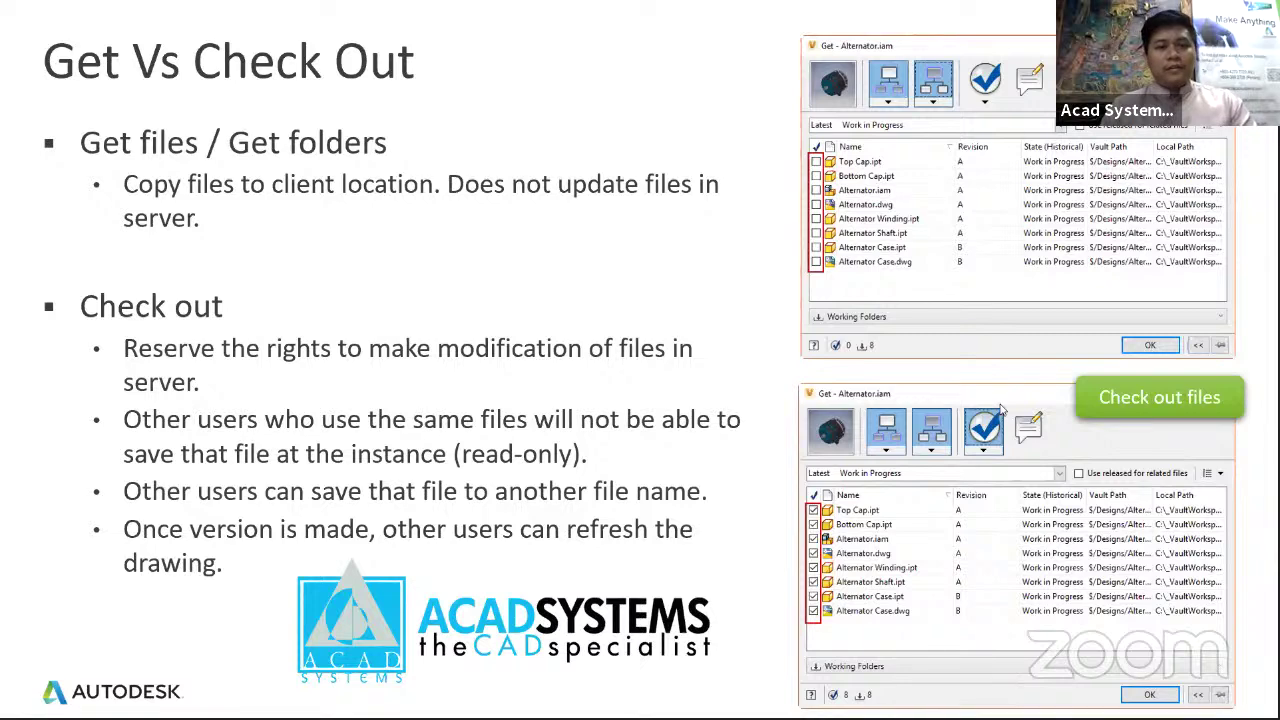
- End the Get Vs Check Out slideshow and switch to the Autodesk Account page in Chrome
{"action": "key", "text": "Escape"}
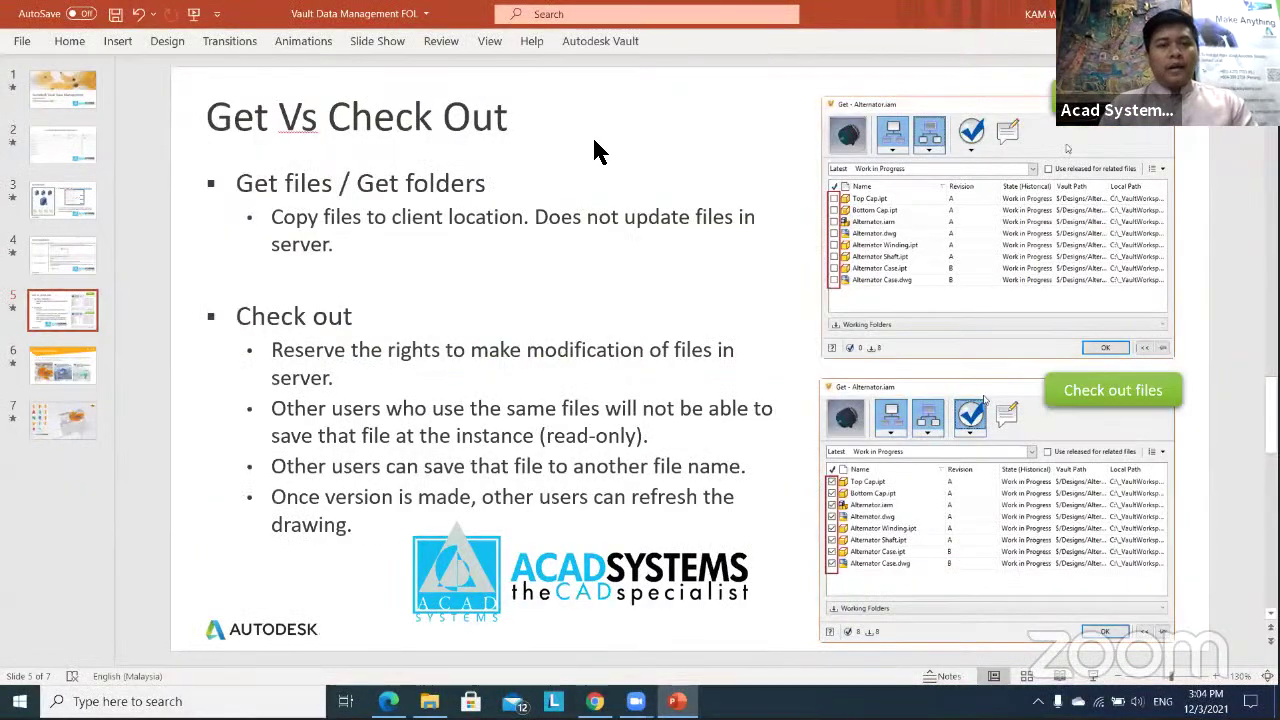
{"action": "key", "text": "alt+Tab"}
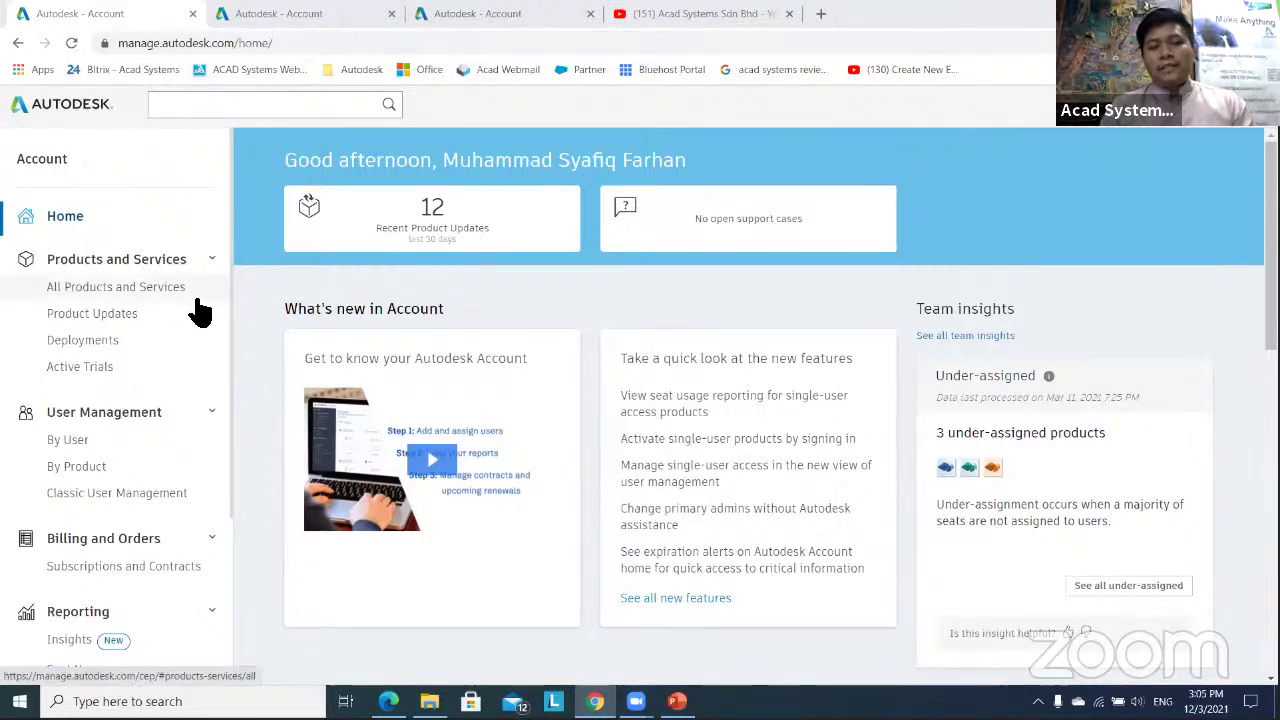
- Open the single-user Vault Professional downloads and check the Vault File Server download methods
{"action": "left_click", "coordinate": [303, 30]}
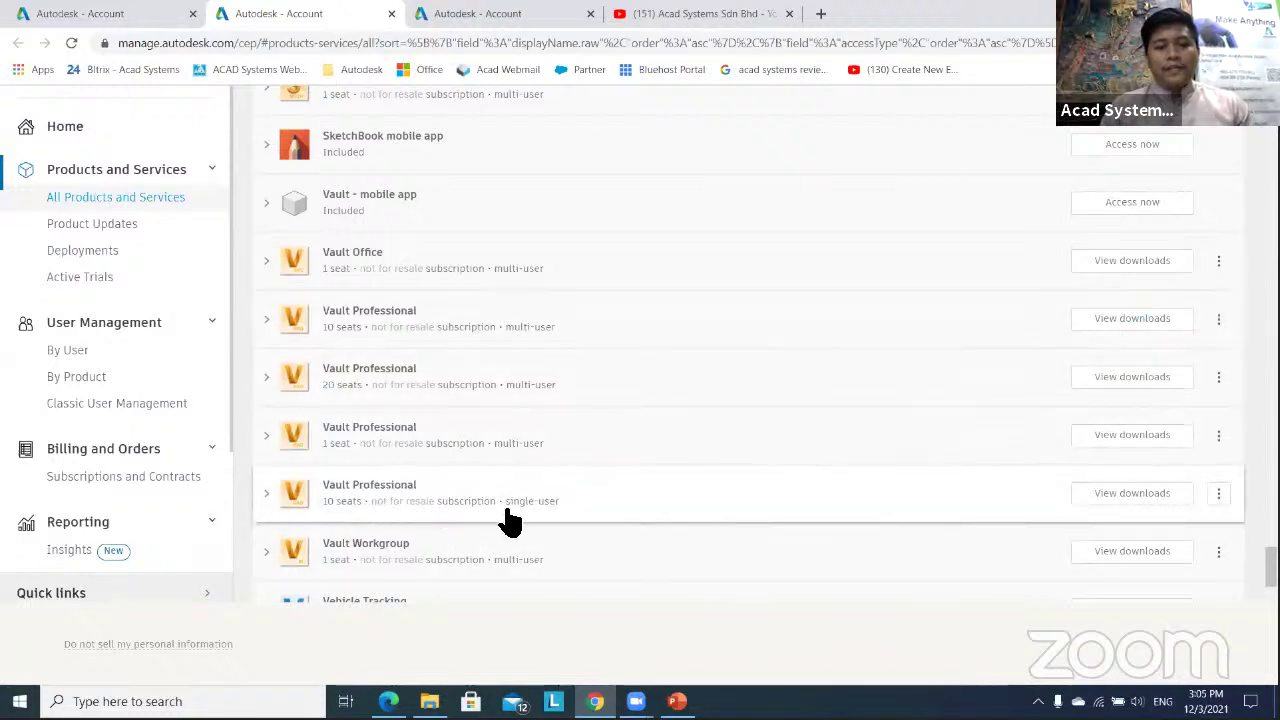
{"action": "left_click", "coordinate": [1132, 500]}
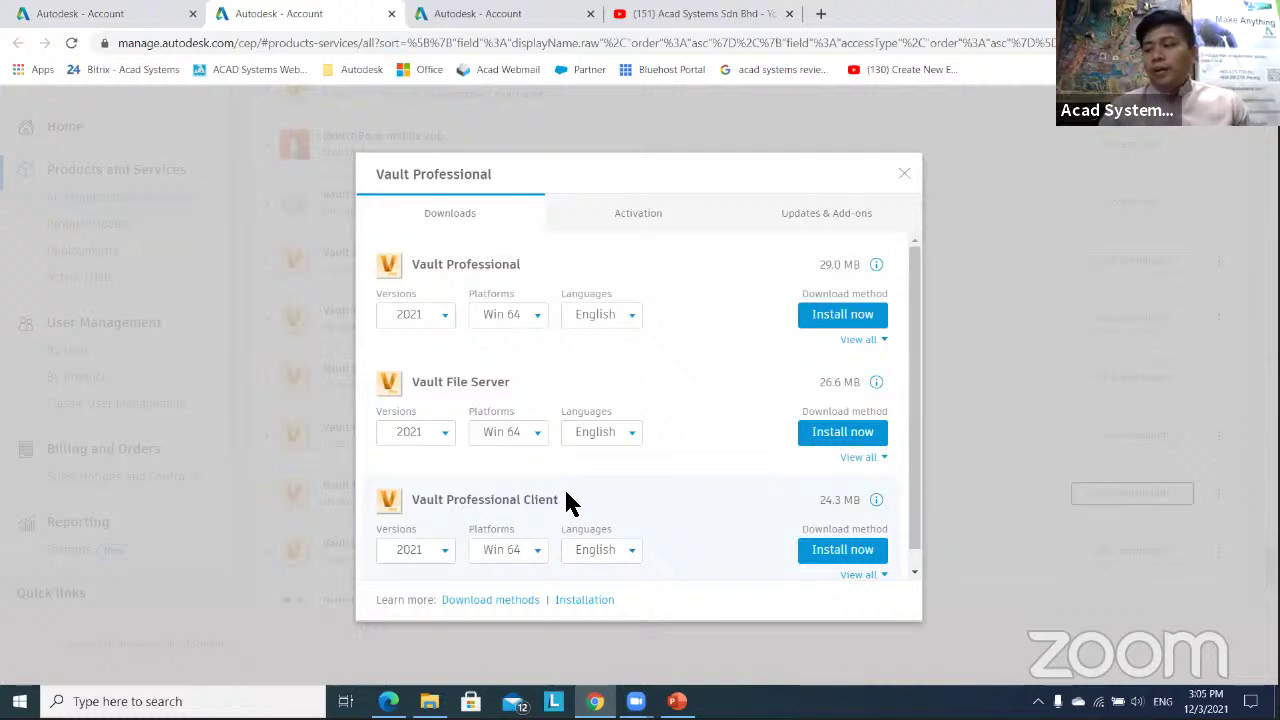
{"action": "left_click", "coordinate": [866, 460]}
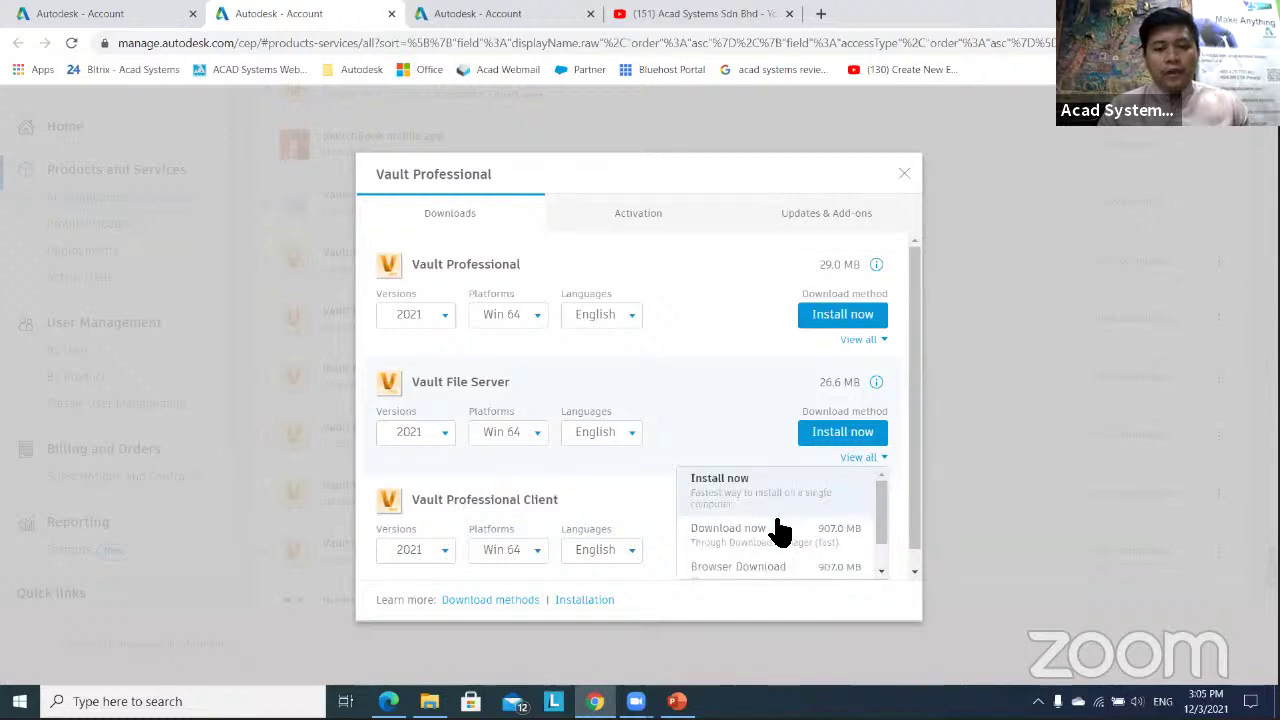
{"action": "left_click", "coordinate": [637, 180]}
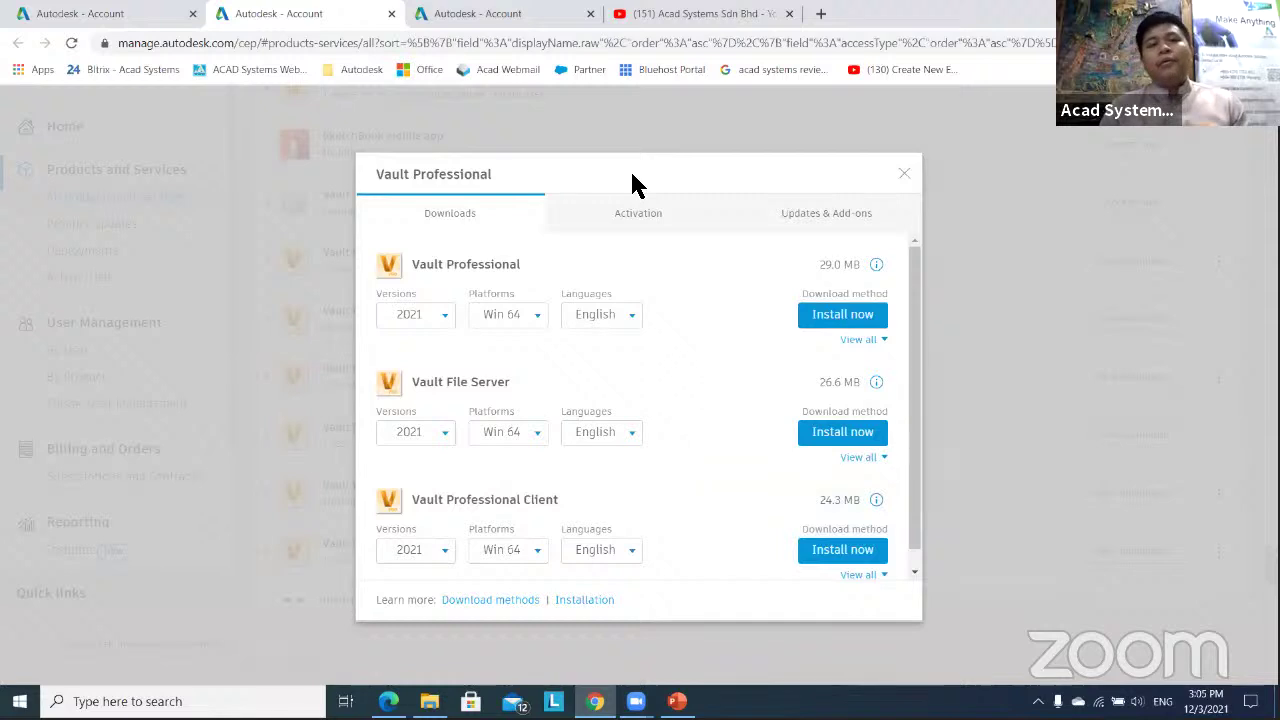
{"action": "left_click", "coordinate": [512, 22]}
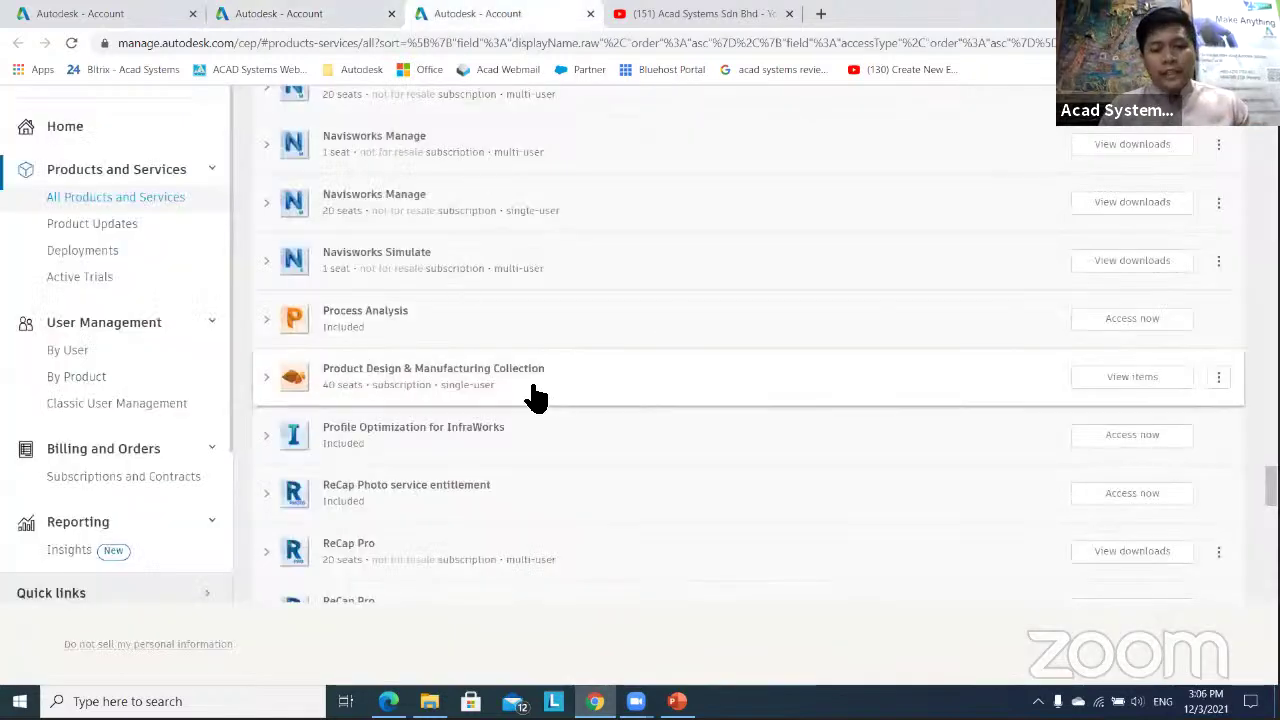
- List the Product Design & Manufacturing Collection items down to Vault Basic Client and Server, then return to PowerPoint
{"action": "left_click", "coordinate": [1104, 386]}
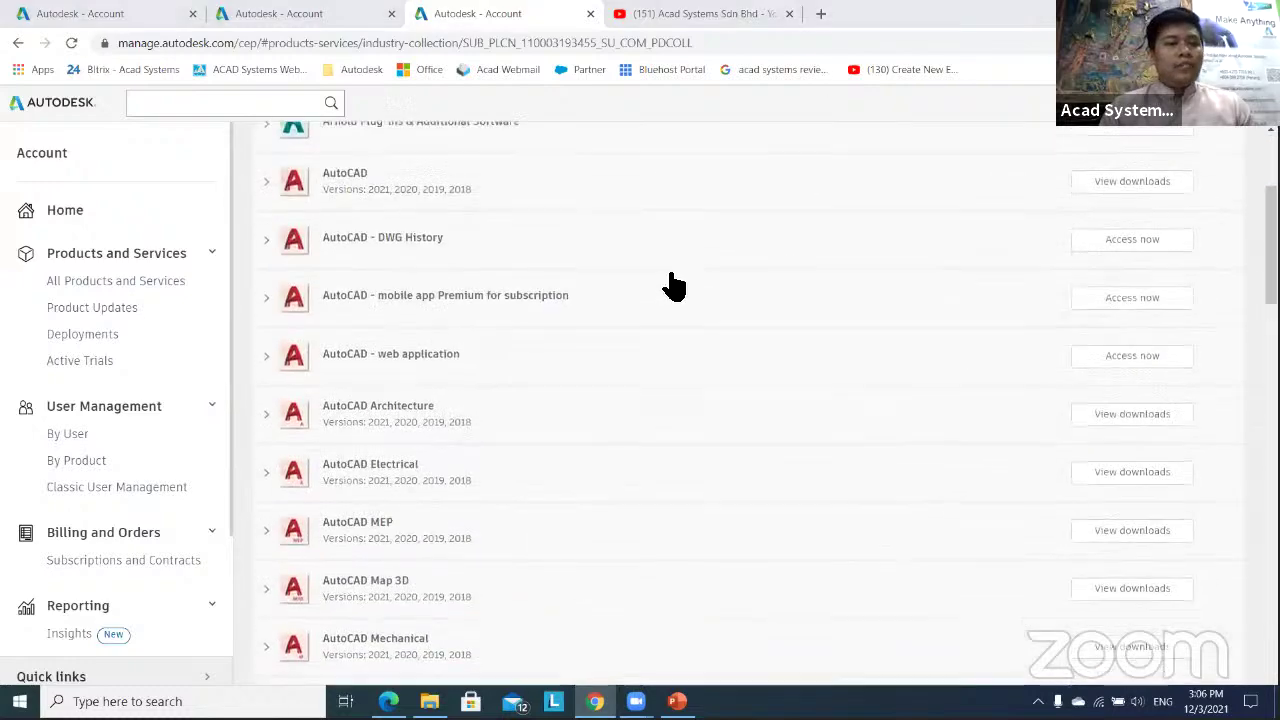
{"action": "scroll", "coordinate": [368, 274], "scroll_direction": "up", "scroll_amount": 3}
{"action": "scroll", "coordinate": [343, 425], "scroll_direction": "down", "scroll_amount": 20}
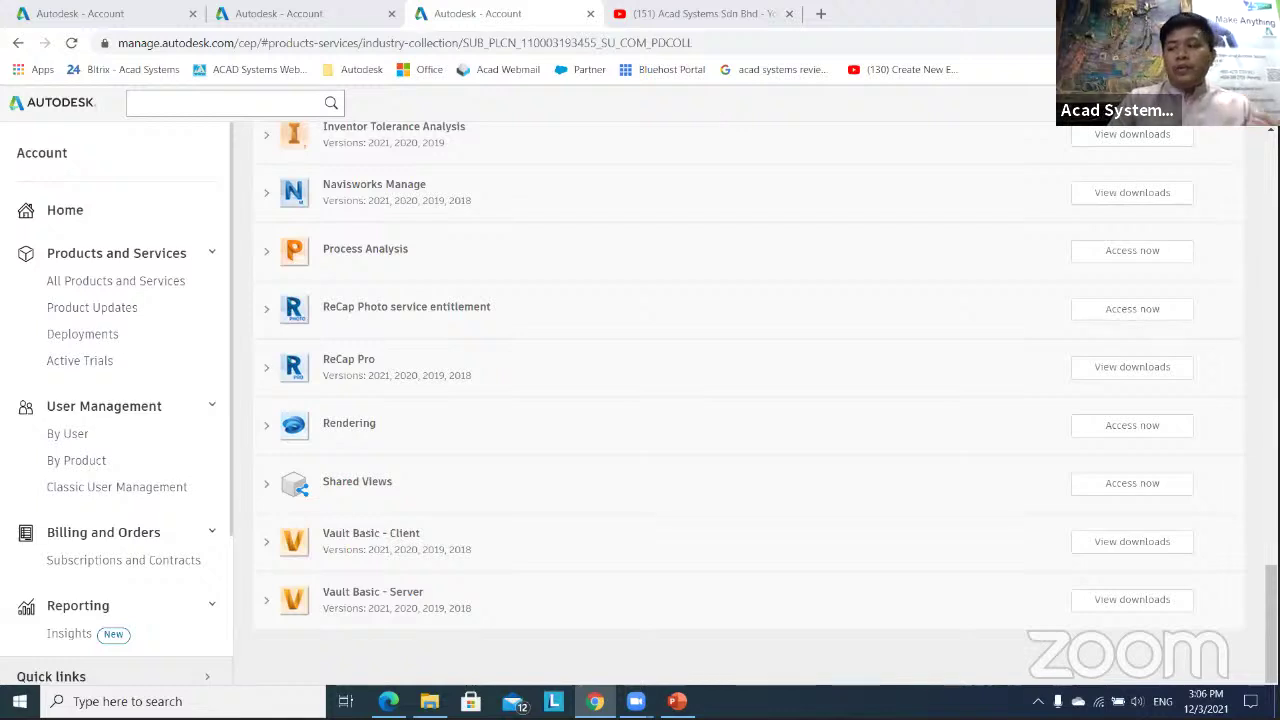
{"action": "key", "text": "alt+Tab"}
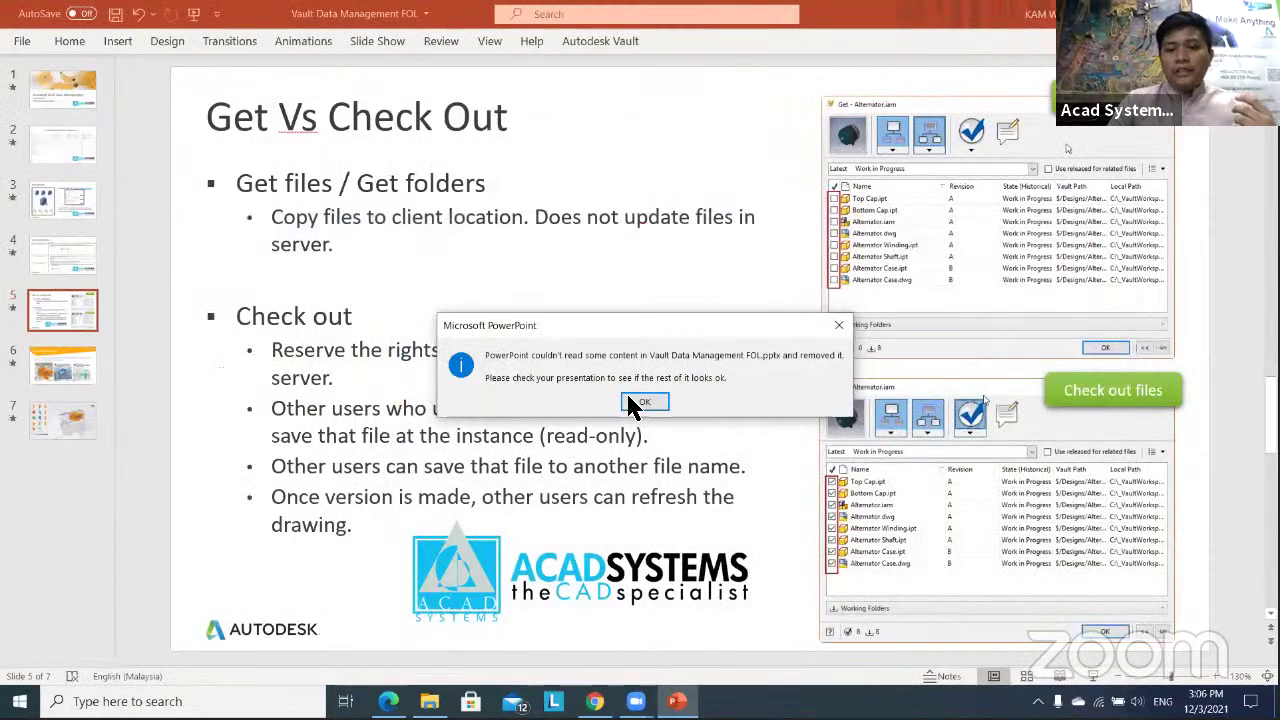
- Dismiss the unreadable-content warning, show the desktop and underline the Inventor and AutoCAD shortcuts
{"action": "left_click", "coordinate": [628, 398]}
{"action": "key", "text": "super+d"}
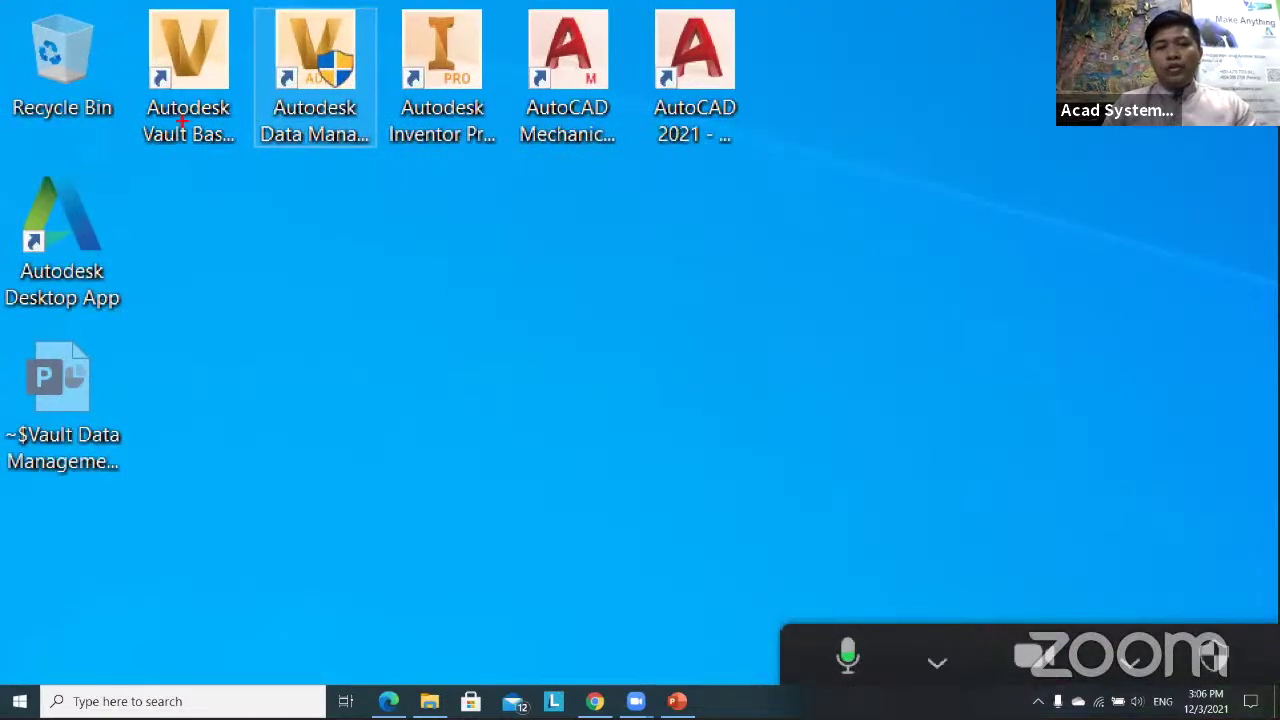
{"action": "left_click_drag", "start_coordinate": [394, 164], "coordinate": [736, 164]}
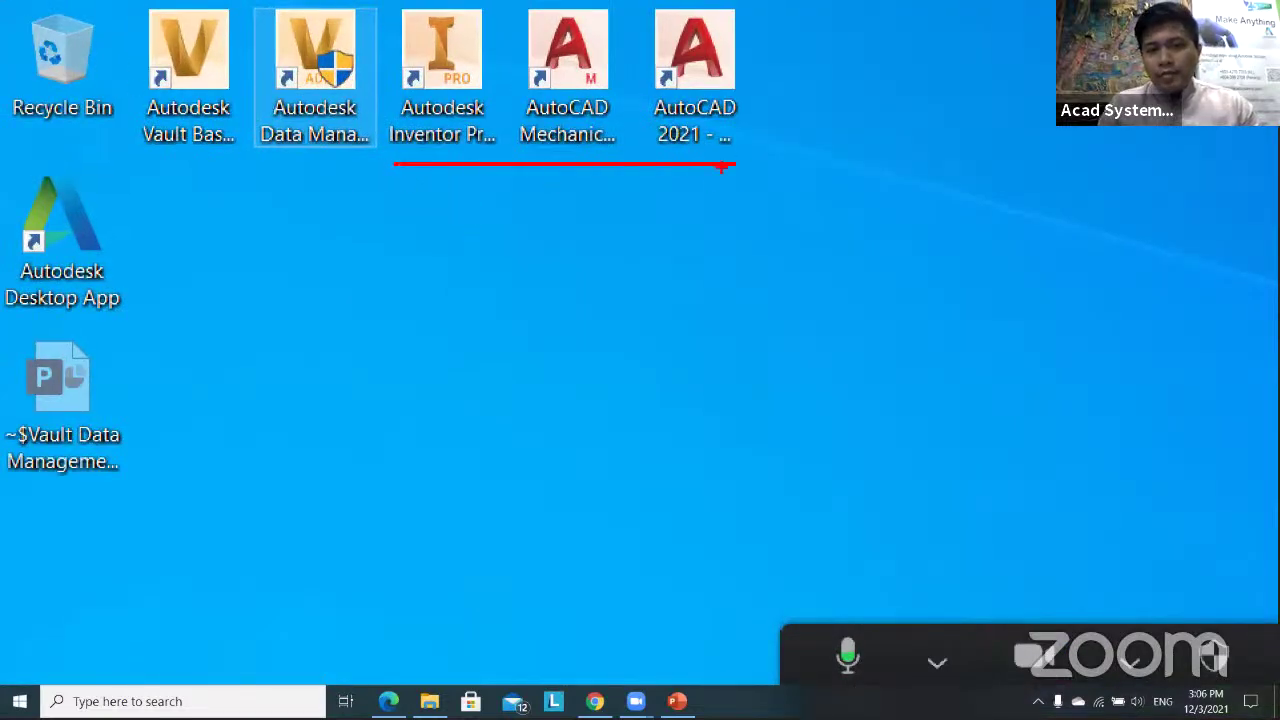
- Mark the Autodesk Vault Basic and Autodesk Data Management shortcuts with the Zoom pen
{"action": "mouse_move", "coordinate": [341, 171]}
{"action": "left_mouse_down"}
{"action": "mouse_move", "coordinate": [241, 199]}
{"action": "mouse_move", "coordinate": [195, 172]}
{"action": "left_mouse_up"}
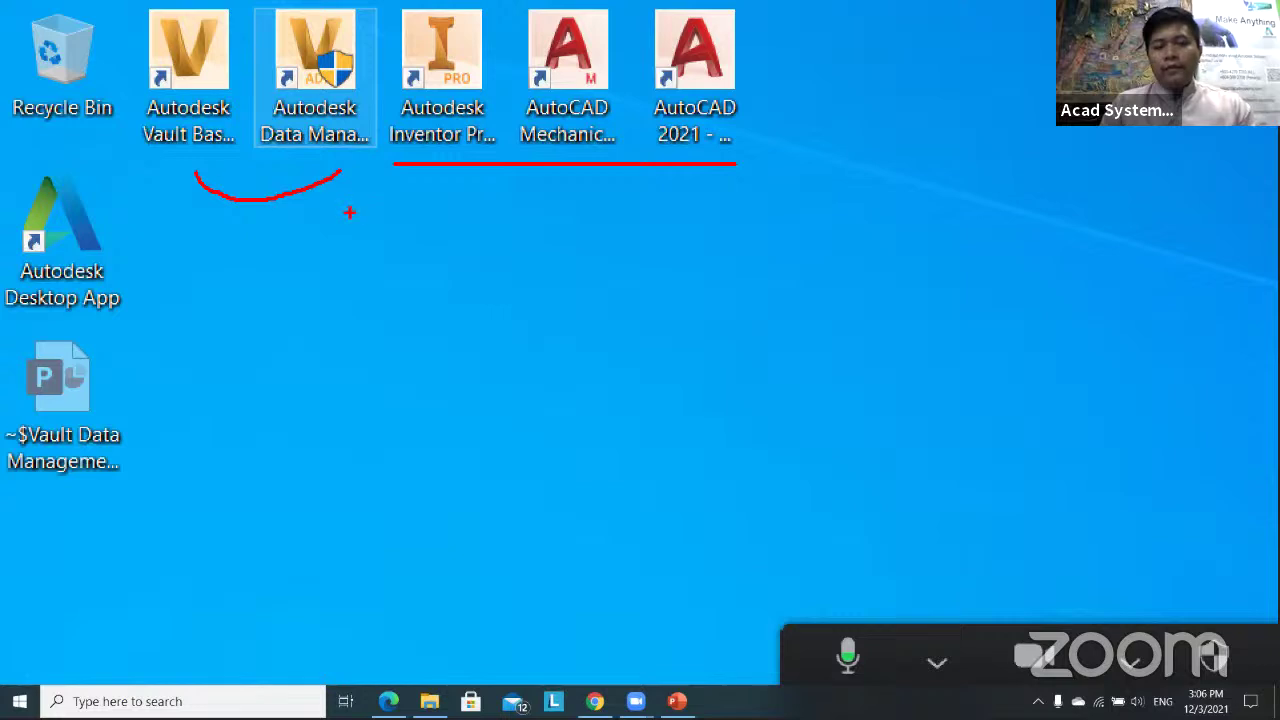
{"action": "mouse_move", "coordinate": [355, 197]}
{"action": "left_mouse_down"}
{"action": "mouse_move", "coordinate": [291, 233]}
{"action": "mouse_move", "coordinate": [219, 234]}
{"action": "mouse_move", "coordinate": [181, 196]}
{"action": "left_mouse_up"}
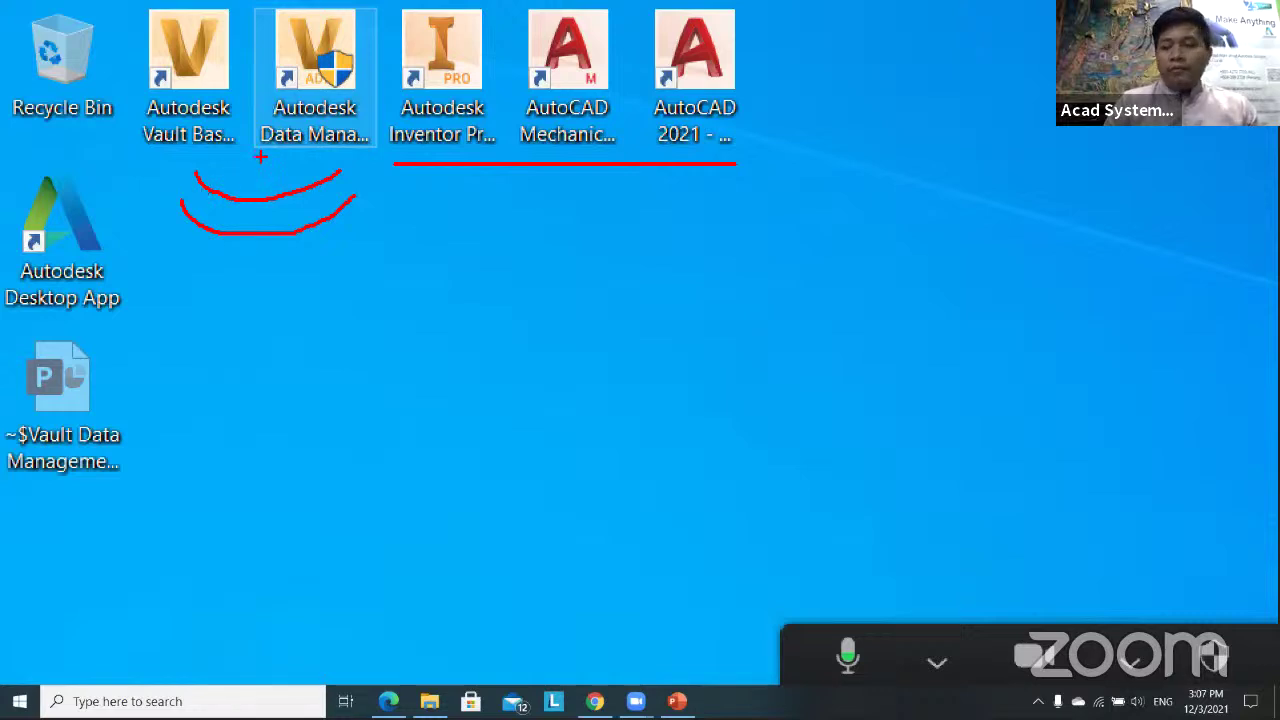
{"action": "left_click_drag", "start_coordinate": [258, 157], "coordinate": [346, 158]}
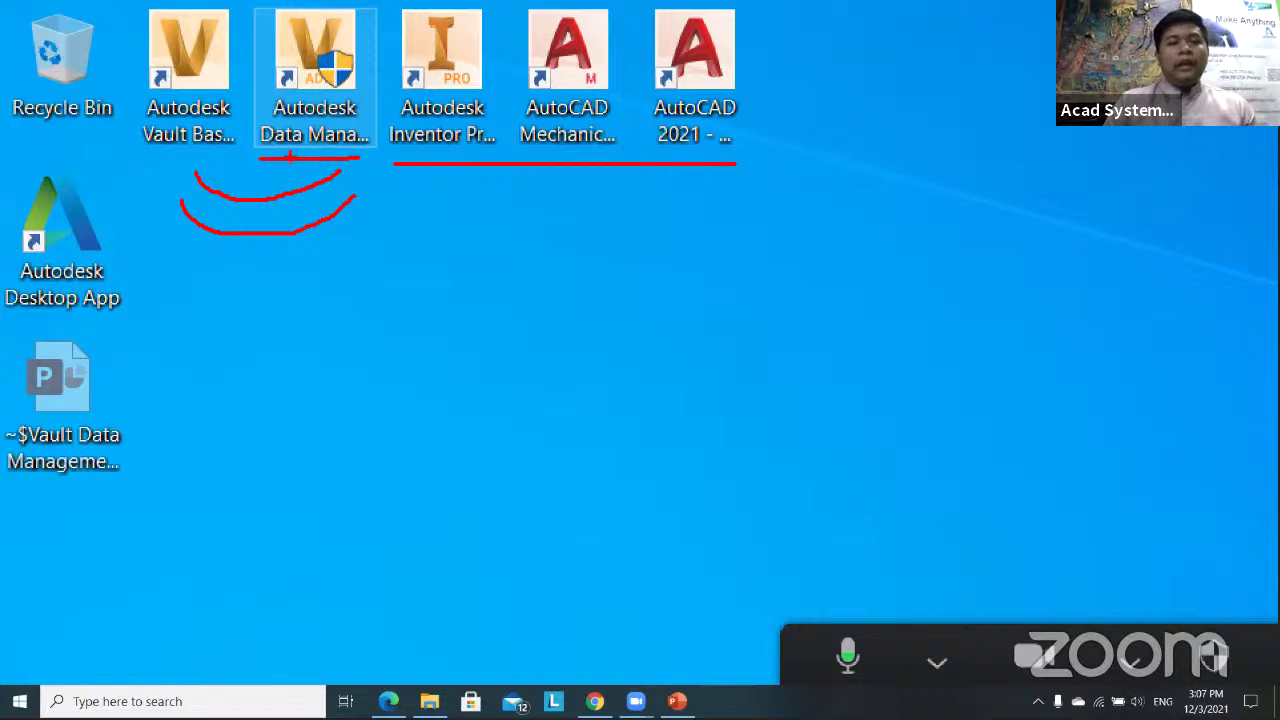
{"action": "left_click_drag", "start_coordinate": [141, 159], "coordinate": [205, 160]}
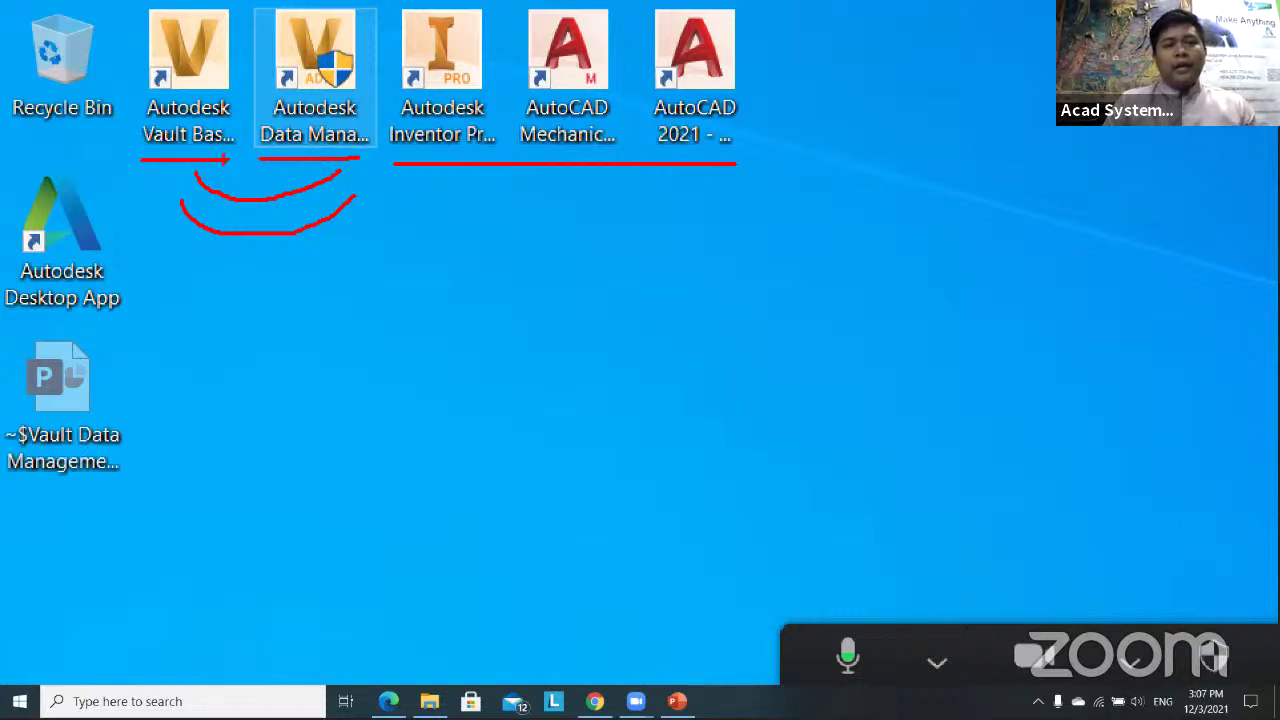
{"action": "scroll", "coordinate": [50, 86], "scroll_direction": "down", "scroll_amount": 3, "text": "ctrl"}
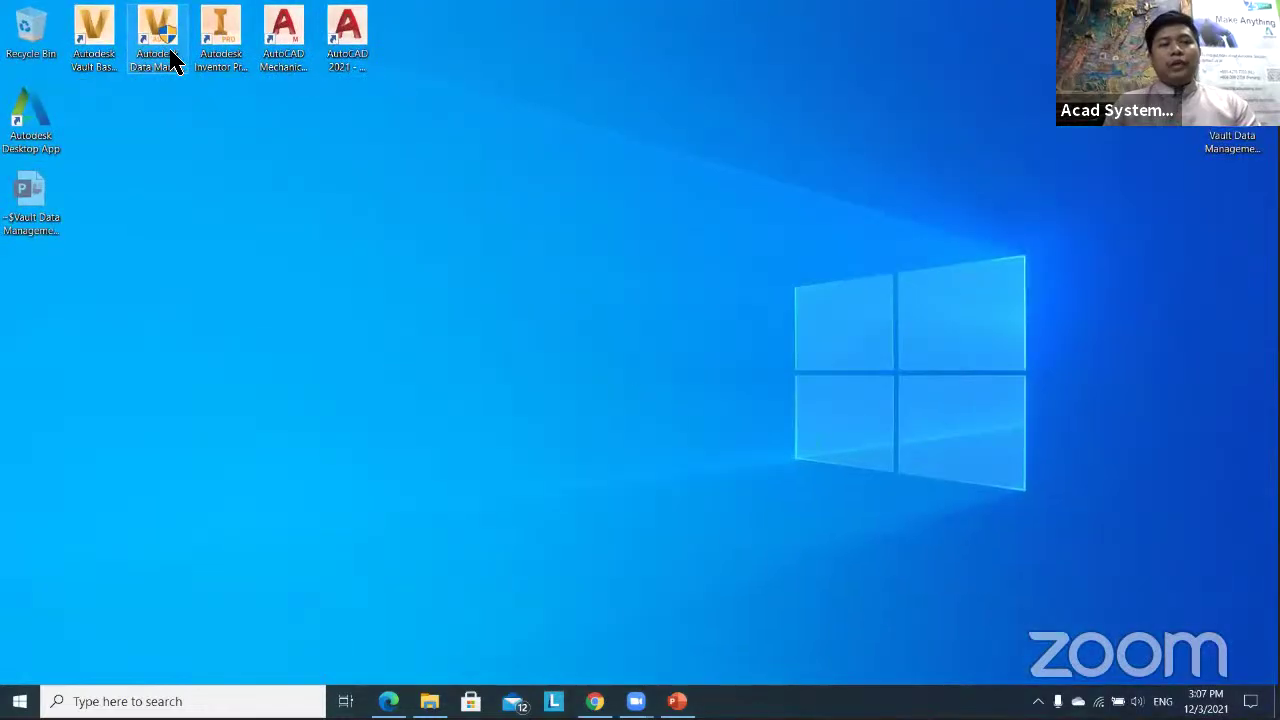
- Launch the Data Management Server Console and log in as Administrator with a blank password
{"action": "double_click", "coordinate": [172, 55]}
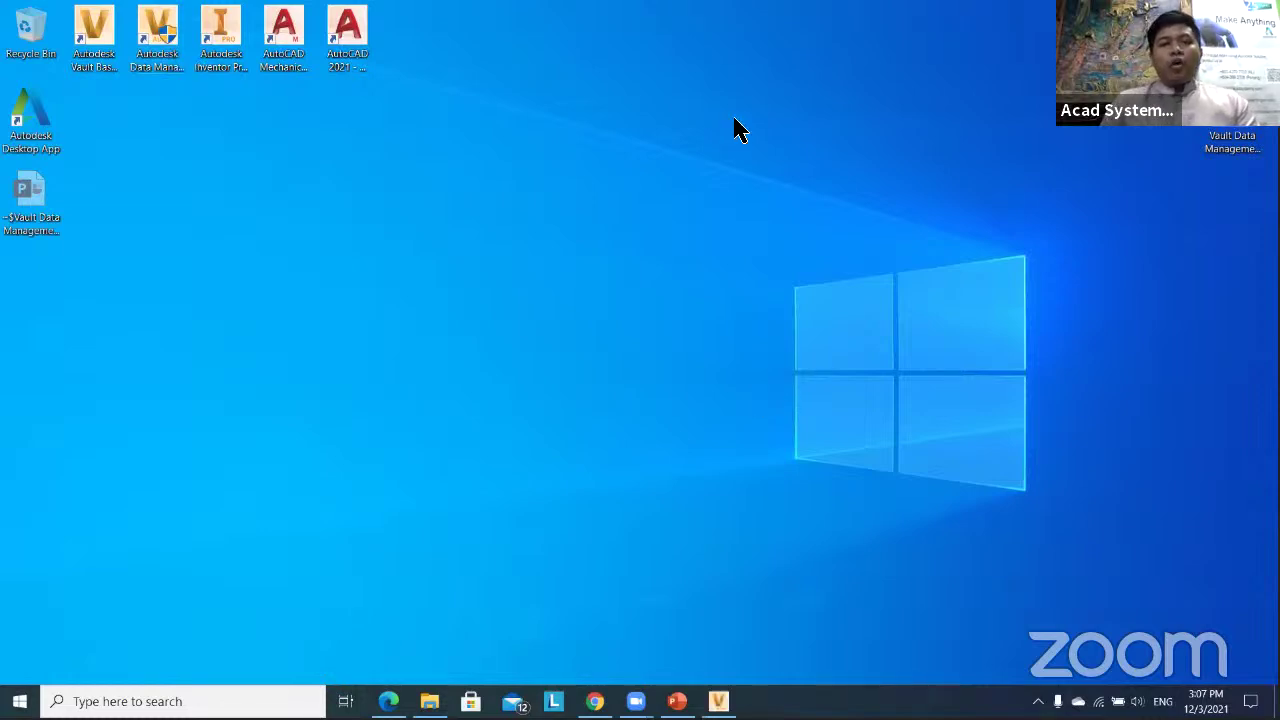
{"action": "left_click", "coordinate": [168, 62]}
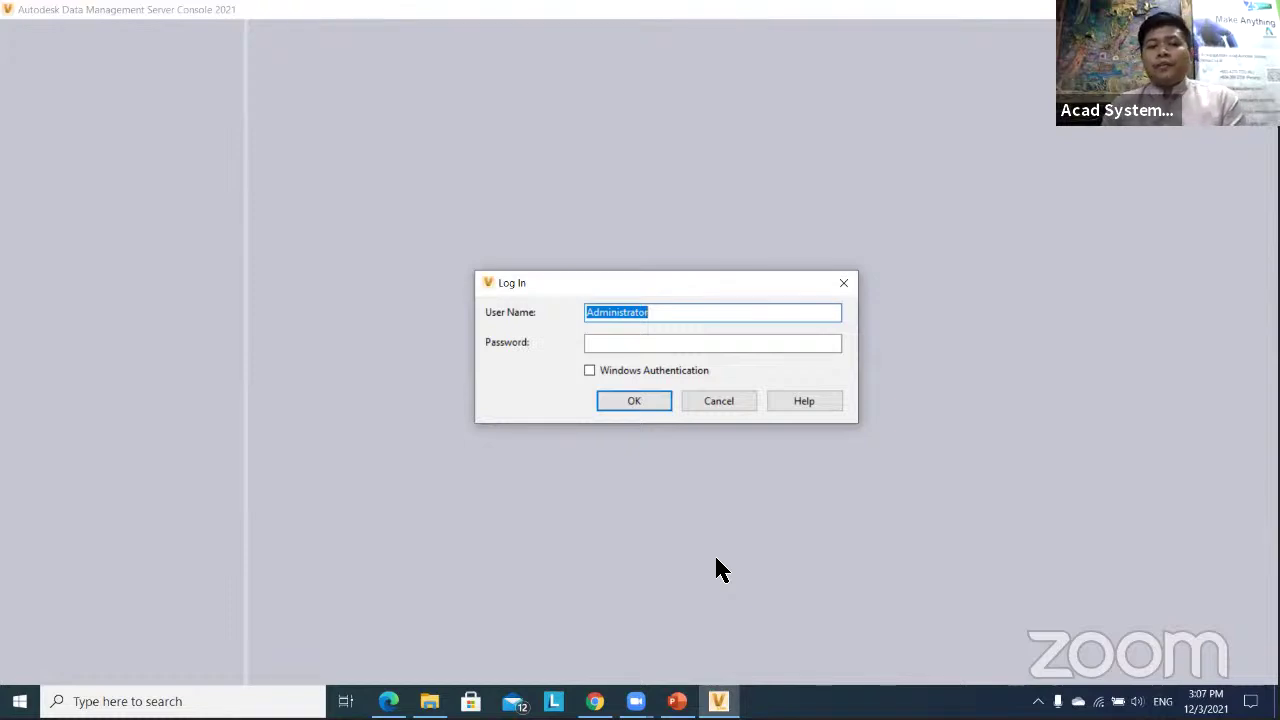
{"action": "left_click", "coordinate": [658, 315]}
{"action": "left_click_drag", "start_coordinate": [662, 315], "coordinate": [548, 315]}
{"action": "left_click", "coordinate": [664, 314]}
{"action": "left_click", "coordinate": [646, 343]}
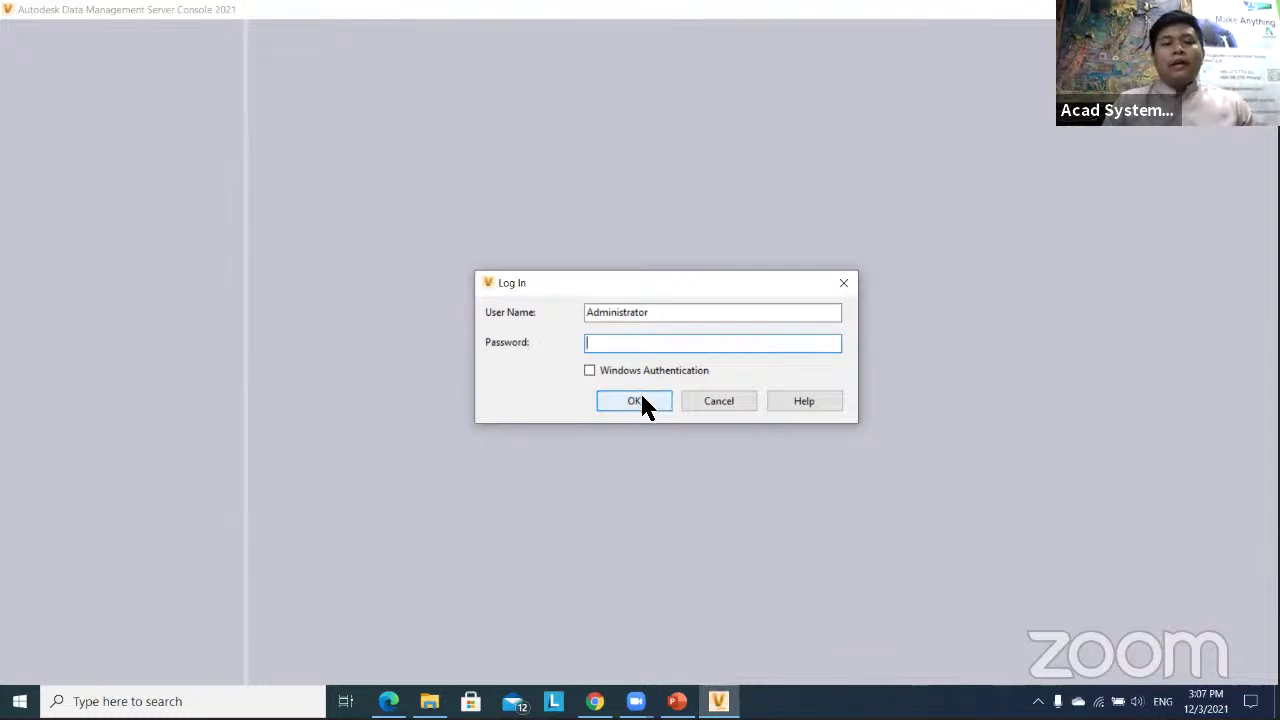
{"action": "left_click", "coordinate": [642, 397]}
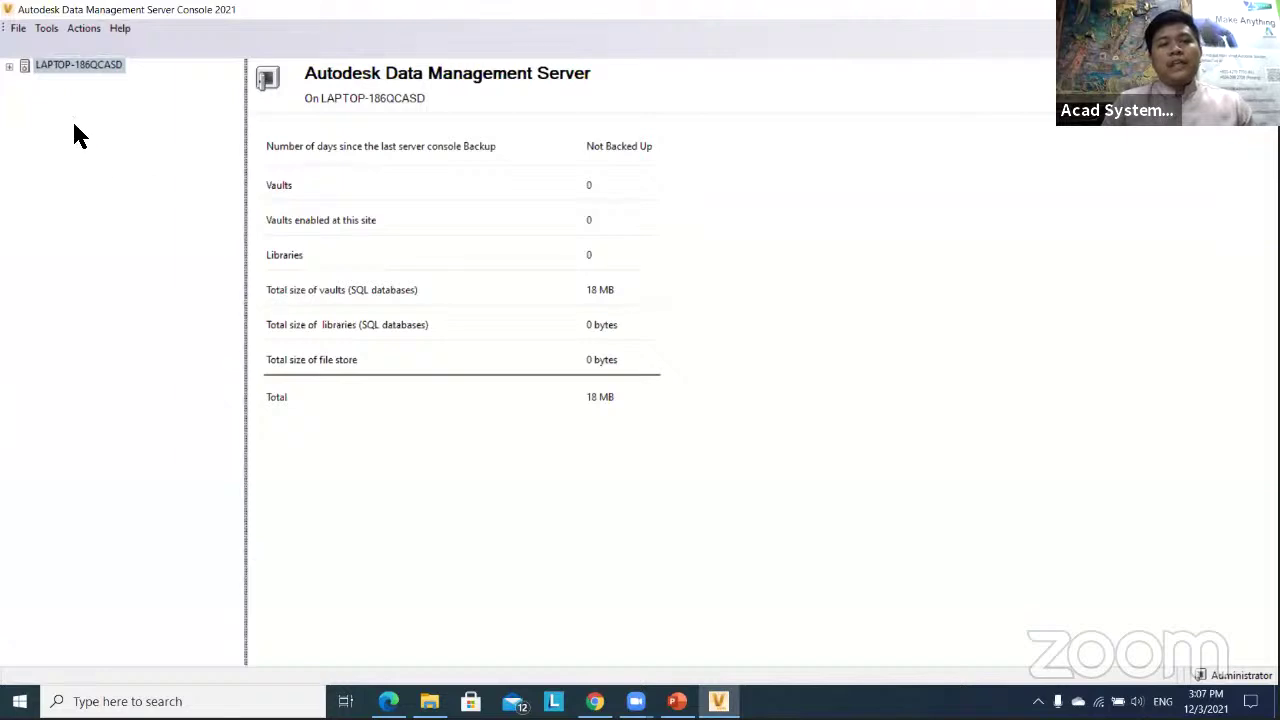
- Expand the server node and choose Create... on the Vaults node to start a new vault
{"action": "left_click", "coordinate": [9, 66]}
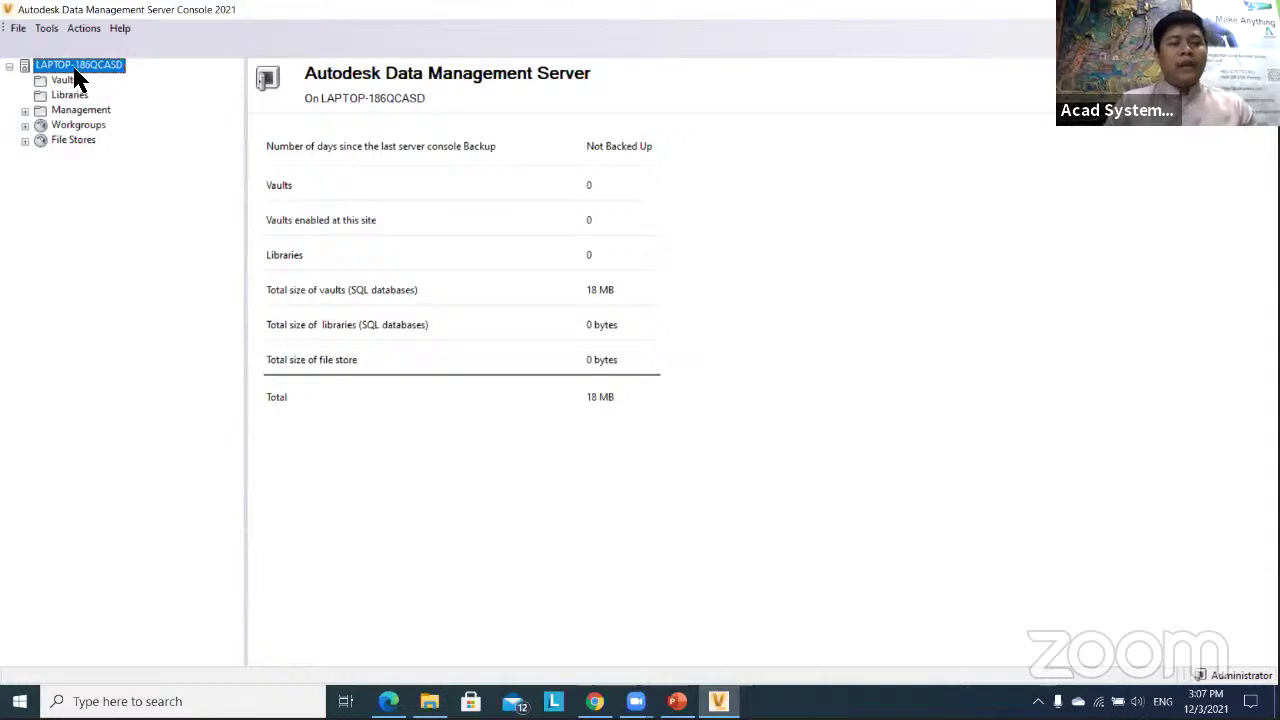
{"action": "right_click", "coordinate": [66, 86]}
{"action": "left_click", "coordinate": [105, 91]}
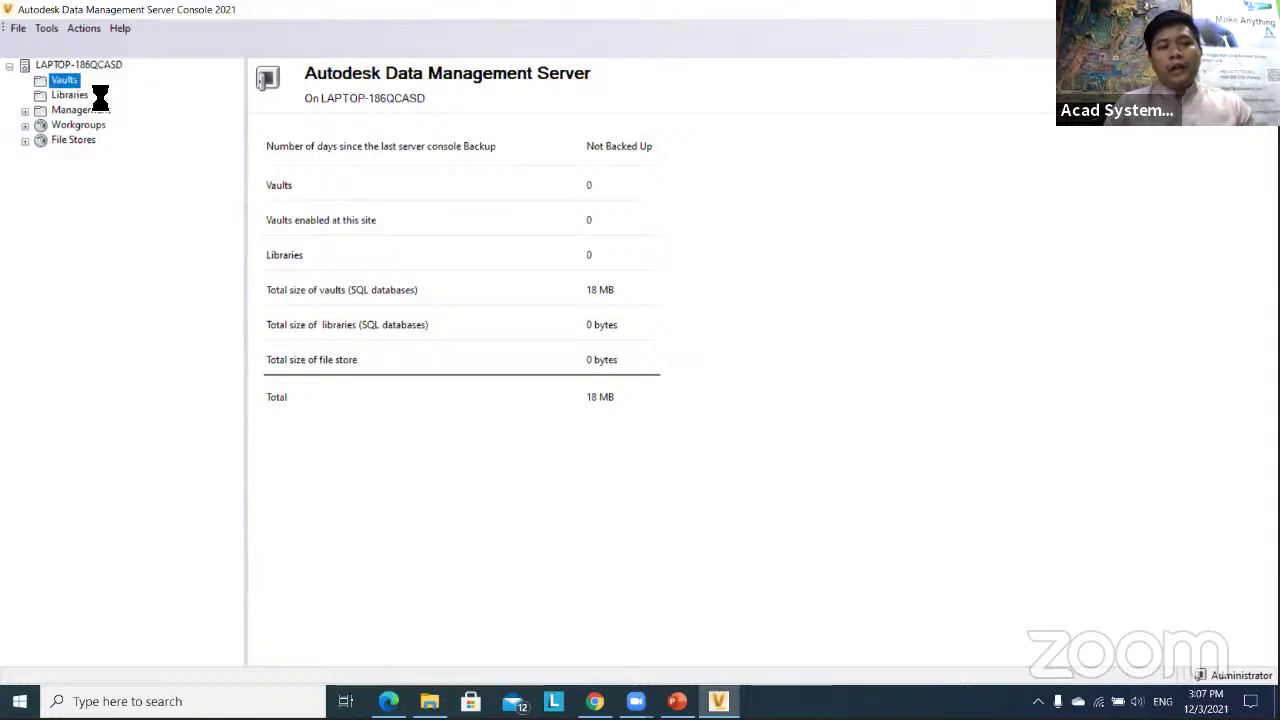
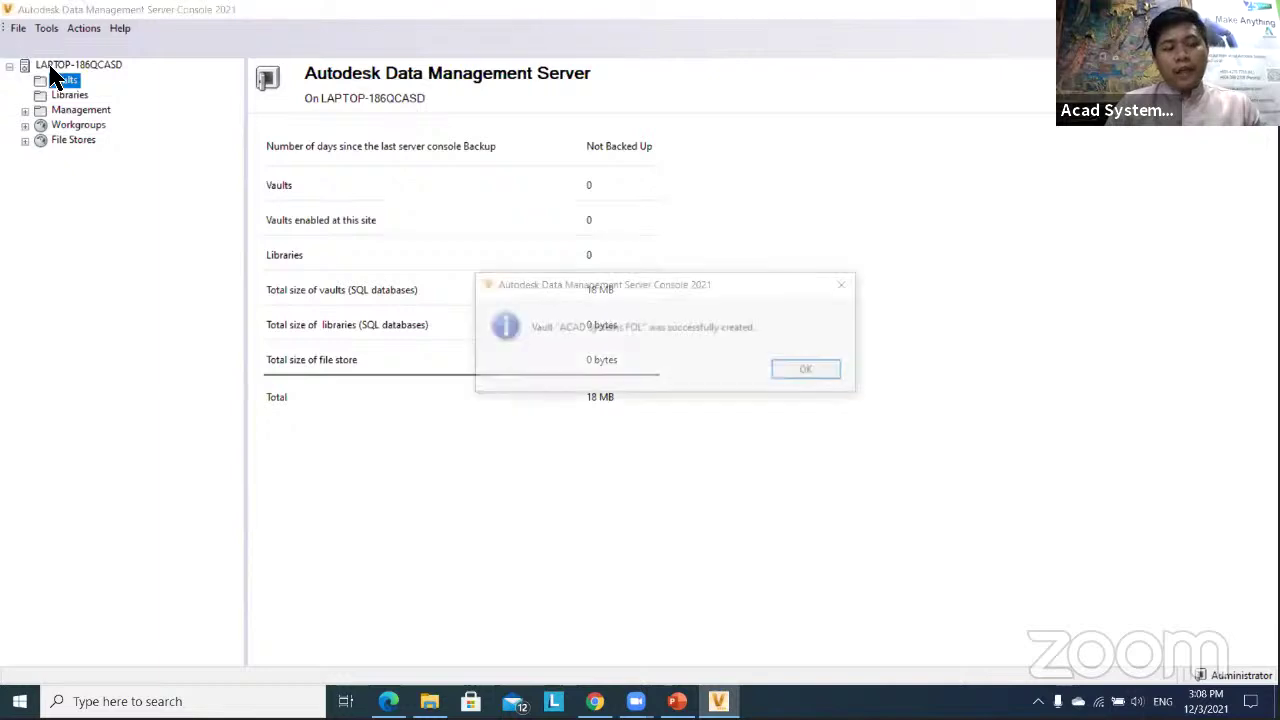
- Acknowledge the vault-created message and open Global Settings via Tools > Administration
{"action": "left_click", "coordinate": [810, 371]}
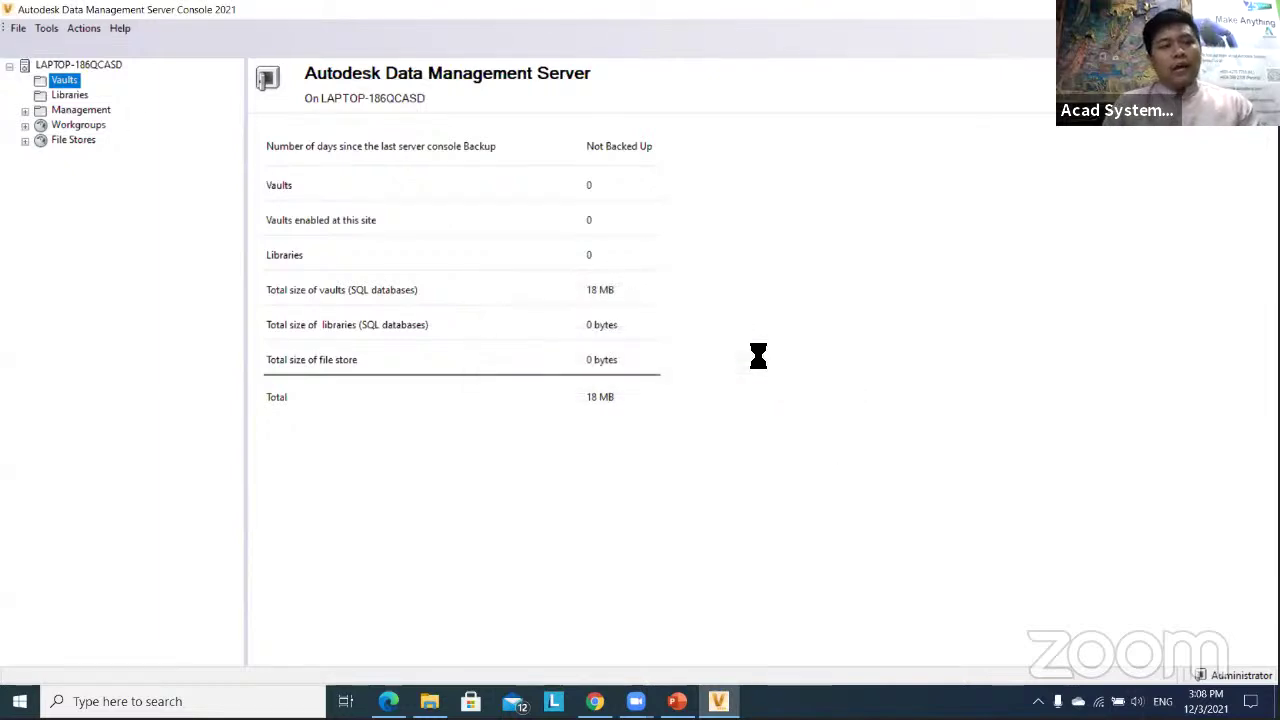
{"action": "left_click", "coordinate": [18, 29]}
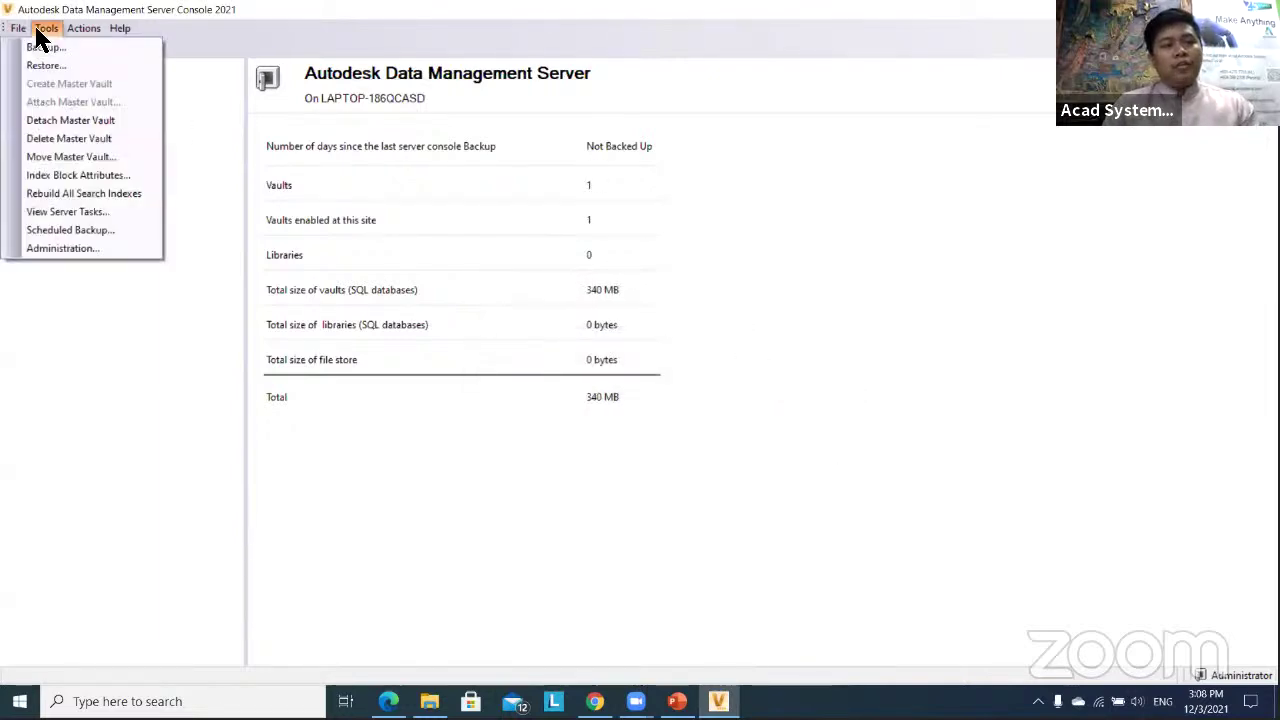
{"action": "mouse_move", "coordinate": [75, 30]}
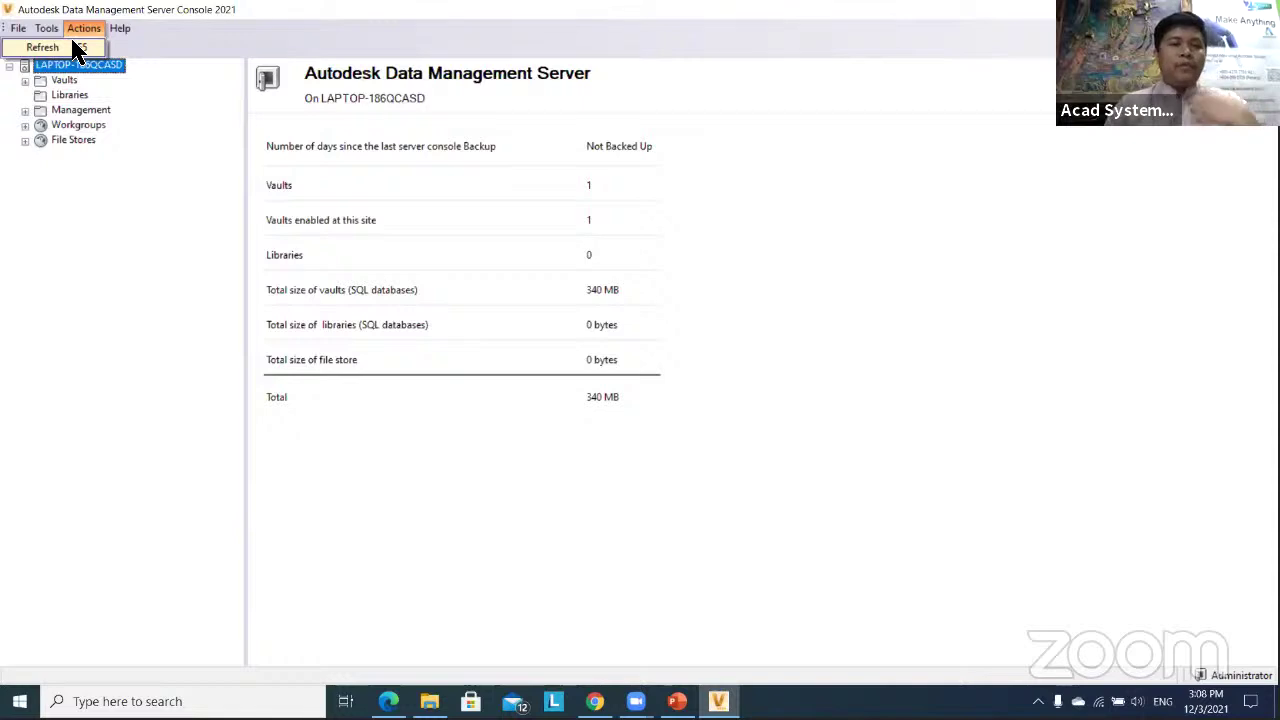
{"action": "left_click", "coordinate": [77, 47]}
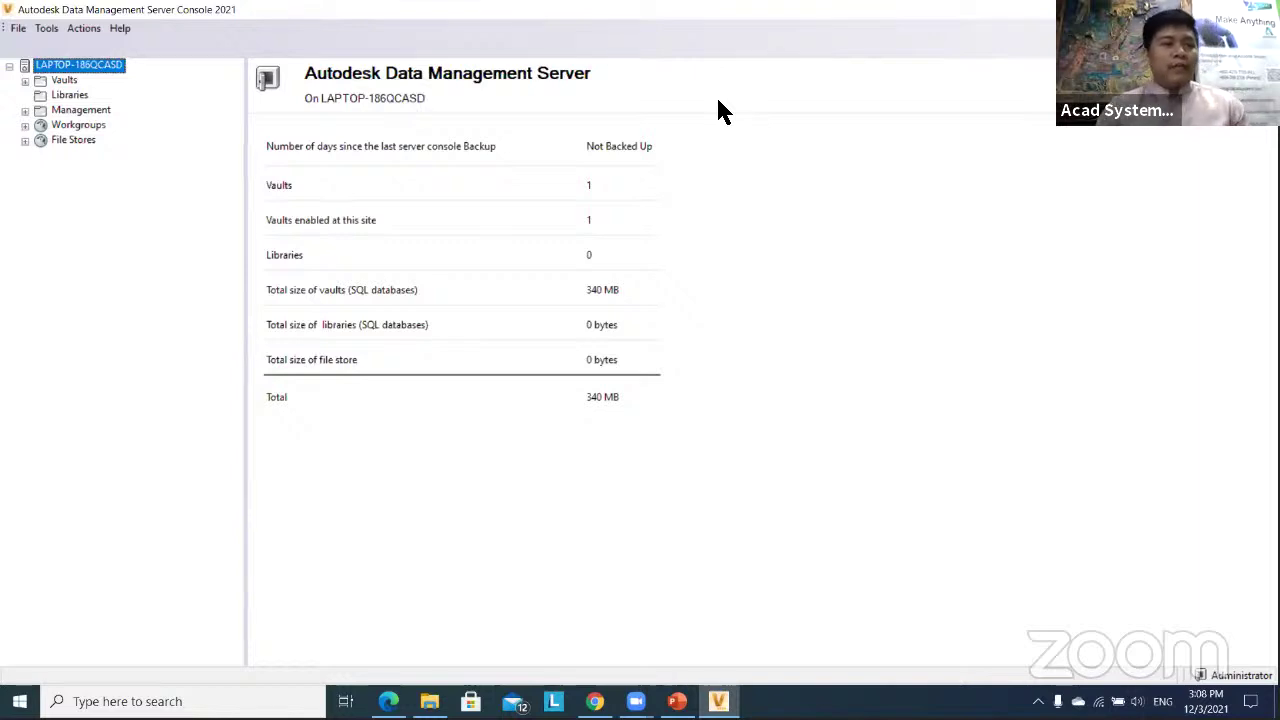
{"action": "left_click", "coordinate": [44, 30]}
{"action": "left_click", "coordinate": [62, 249]}
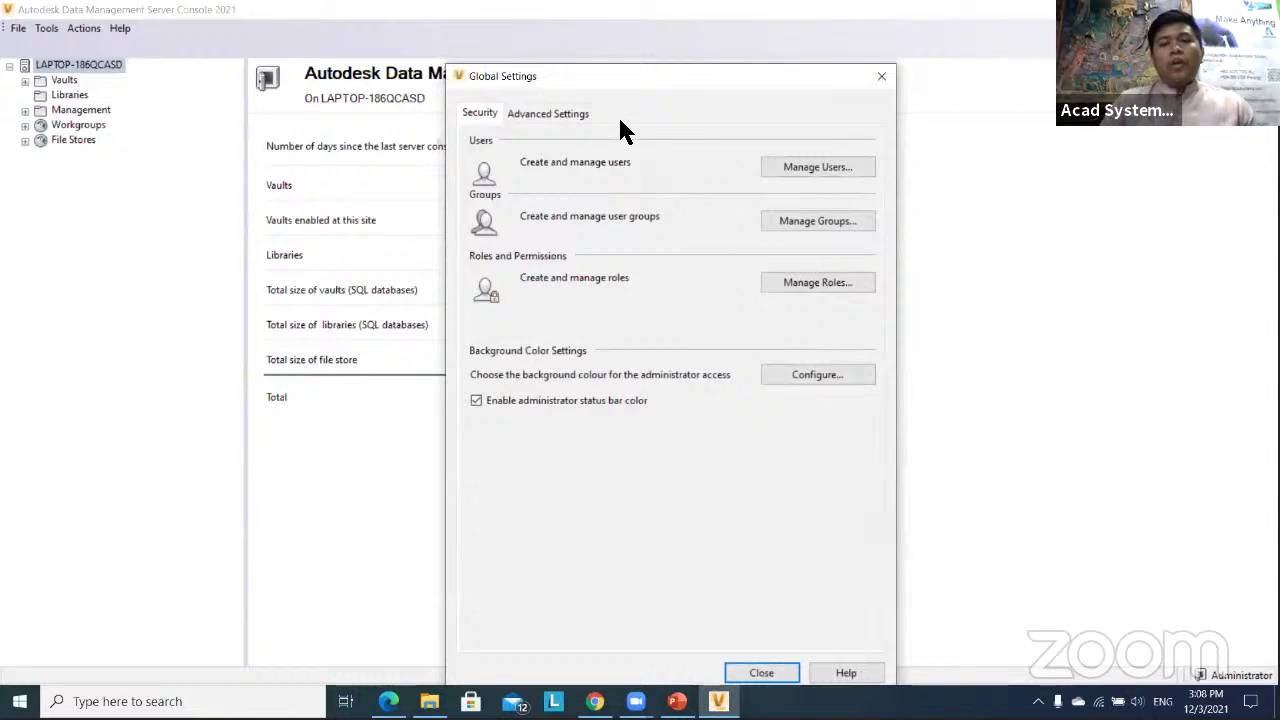
- Open User Management from the Security tab's Manage Users, moving the windows aside
{"action": "left_click_drag", "start_coordinate": [580, 86], "coordinate": [916, 129]}
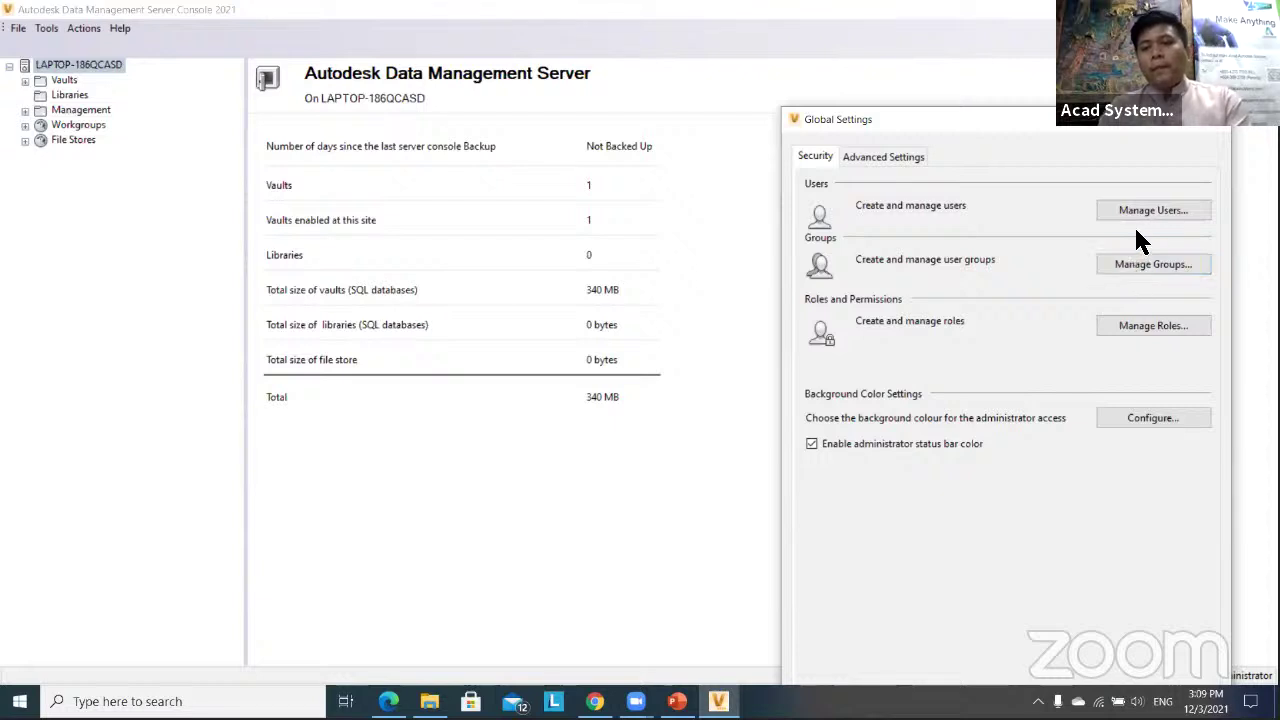
{"action": "left_click", "coordinate": [1136, 215]}
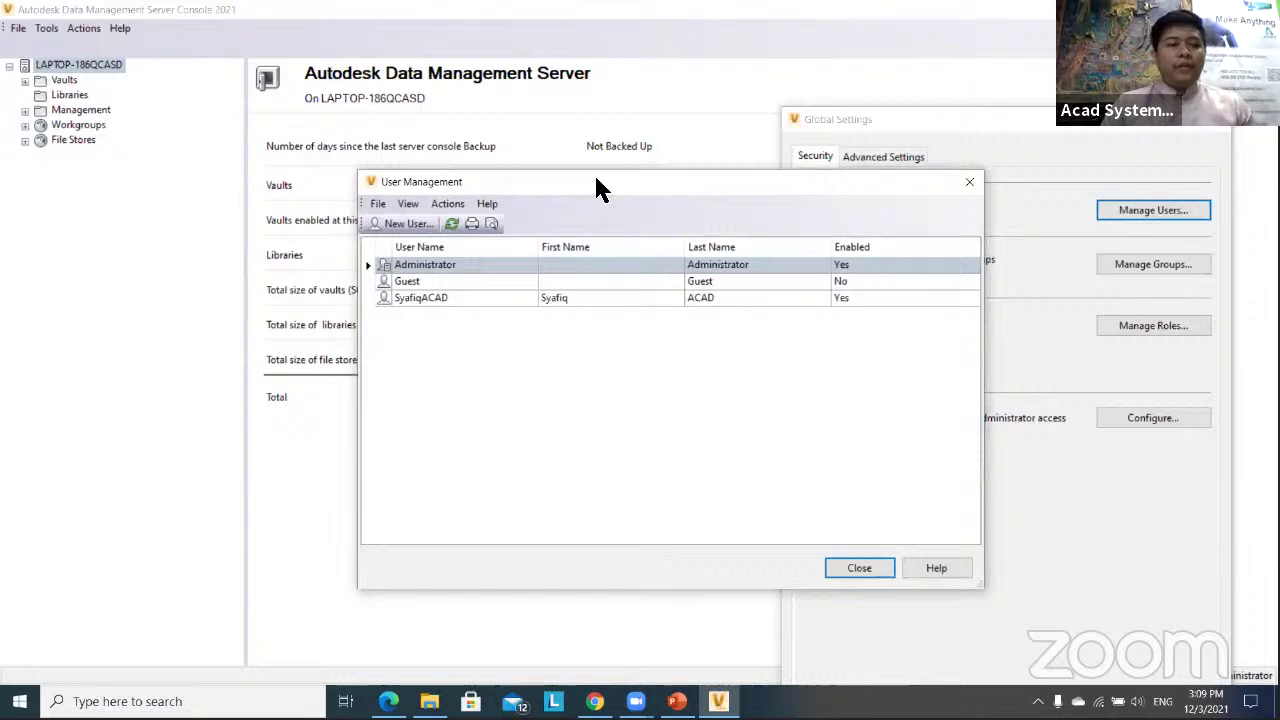
{"action": "left_click_drag", "start_coordinate": [601, 182], "coordinate": [333, 182]}
- Start a new user with the first name, last name ACAD, a user name and e-mail address
{"action": "left_click", "coordinate": [140, 222]}
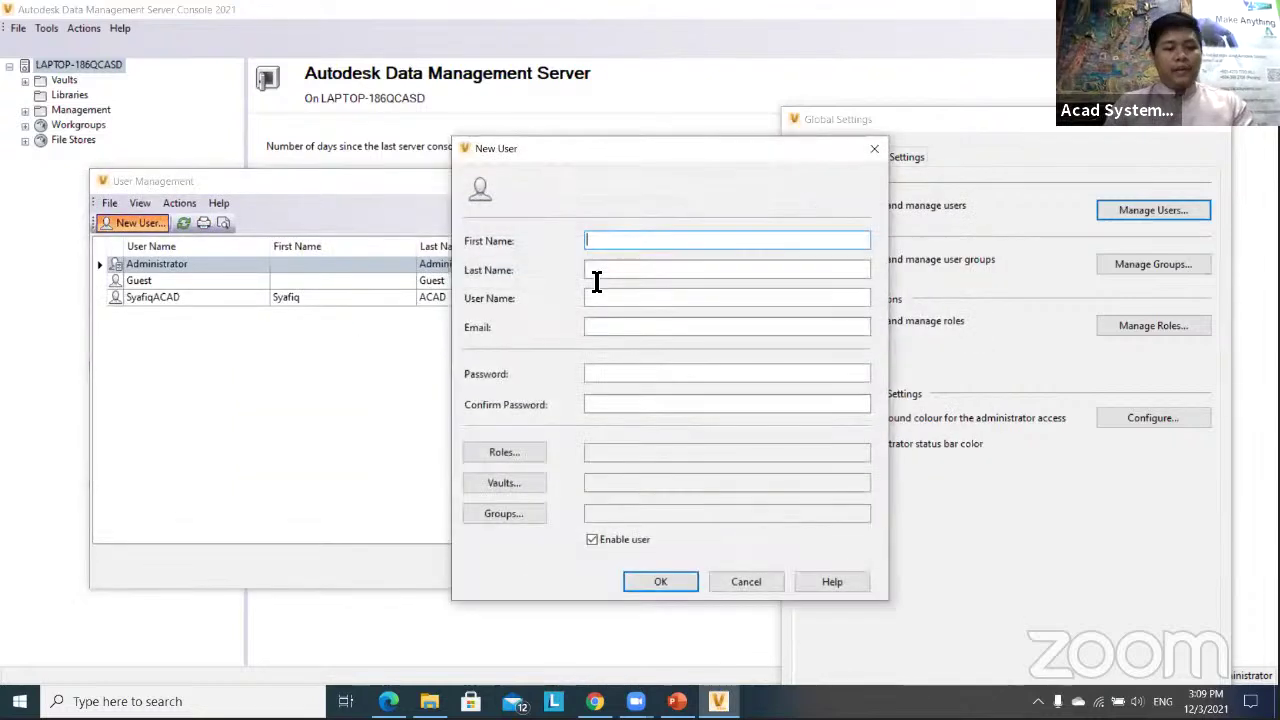
{"action": "type", "text": "Syafiq"}
{"action": "key", "text": "Tab"}
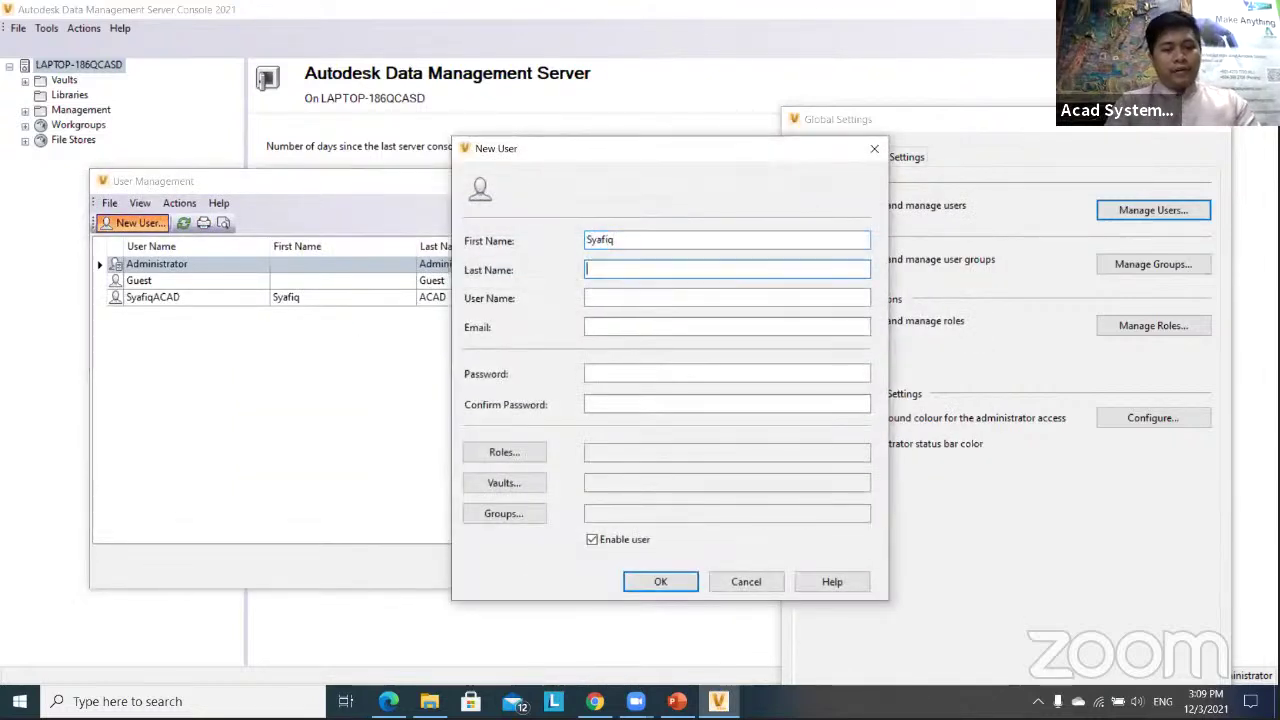
{"action": "type", "text": "ACAD"}
{"action": "key", "text": "Tab"}
{"action": "type", "text": "A"}
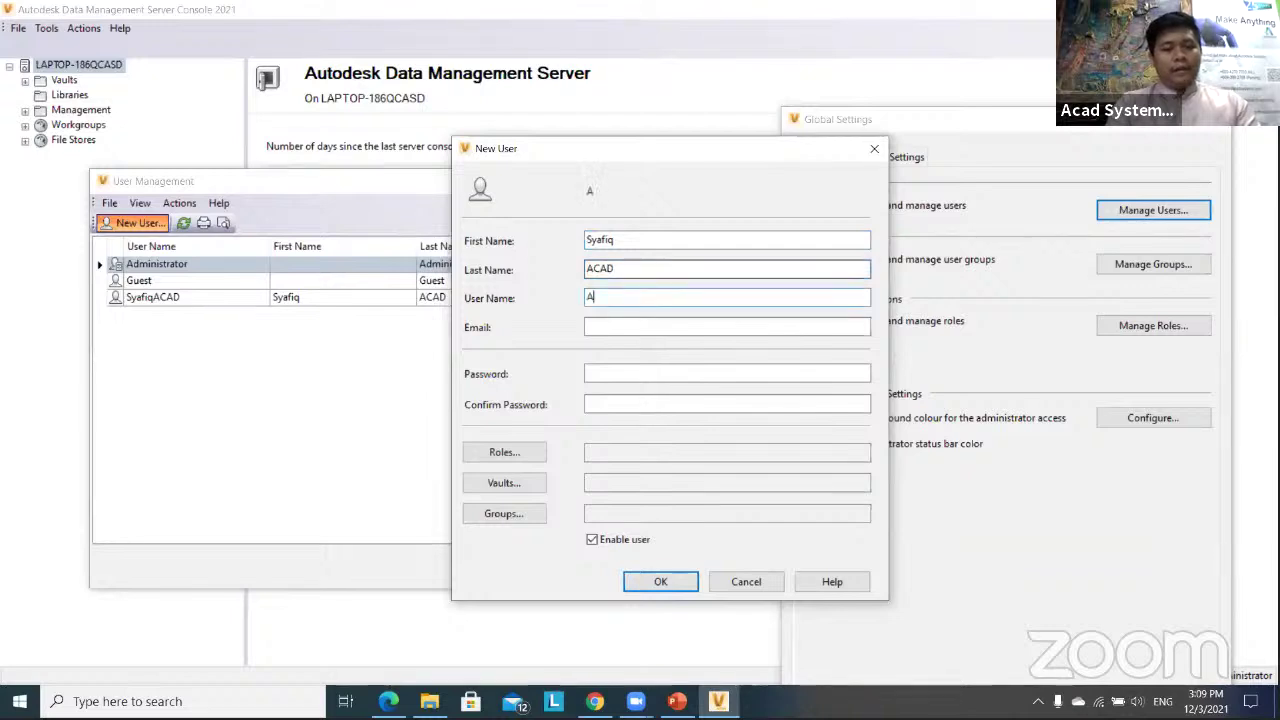
{"action": "key", "text": "BackSpace"}
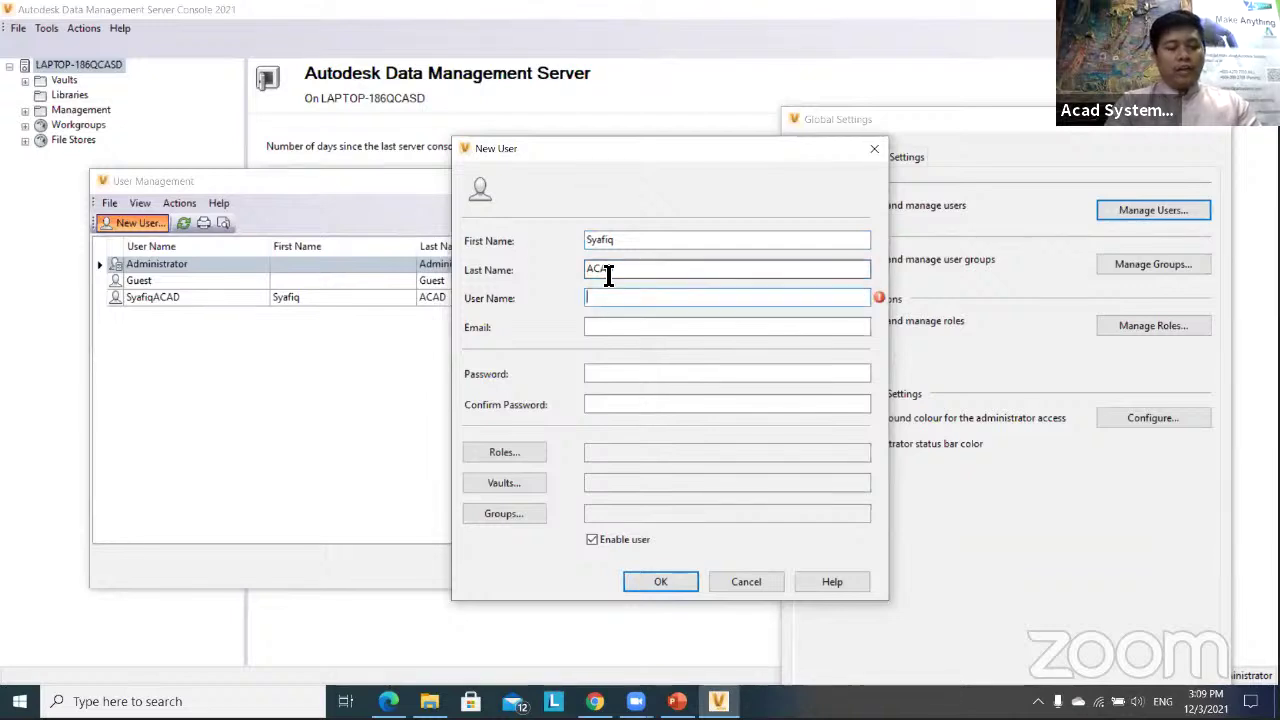
{"action": "type", "text": "syafiqACAD"}
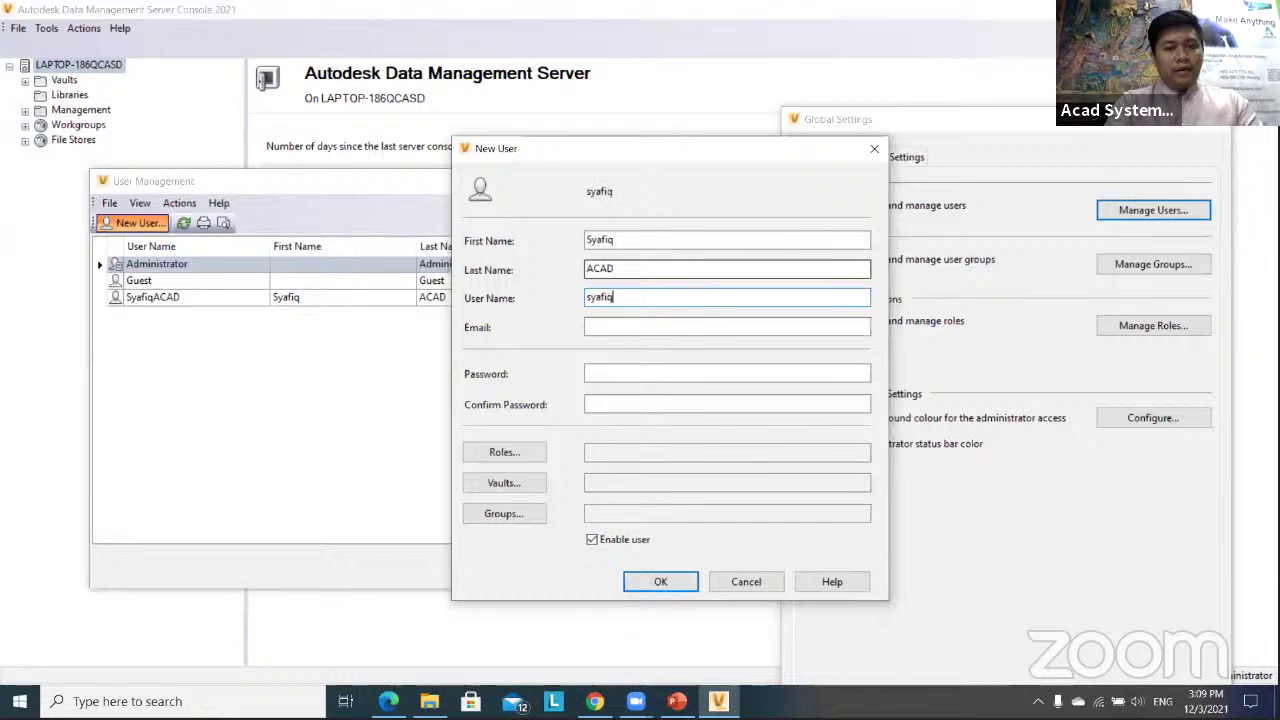
{"action": "left_click", "coordinate": [629, 334]}
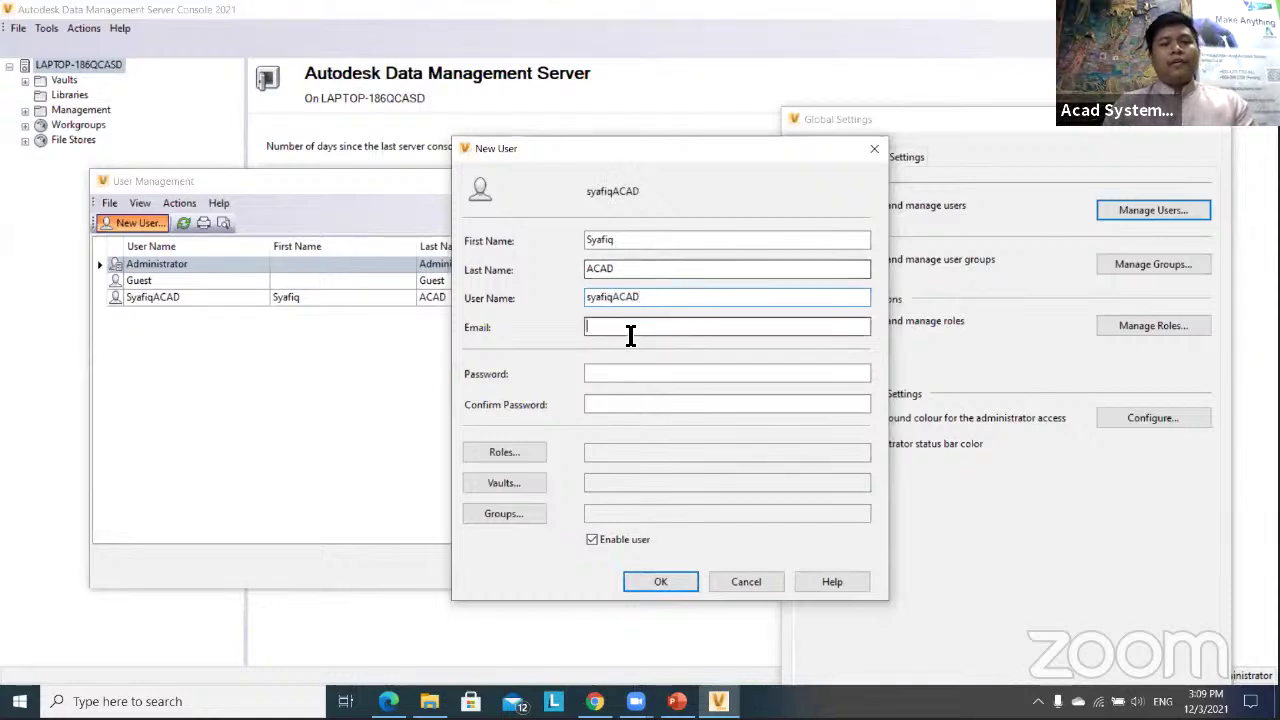
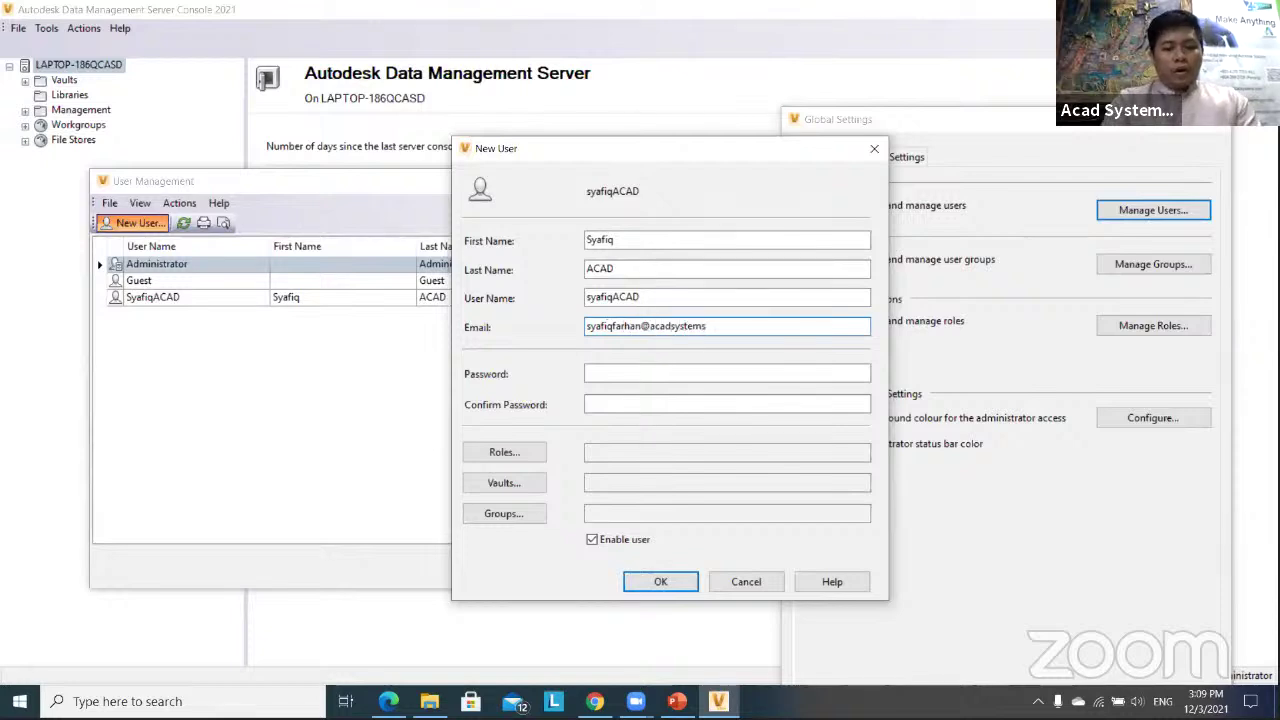
- Enter and confirm the account password, then attempt to save the user
{"action": "left_click", "coordinate": [626, 374]}
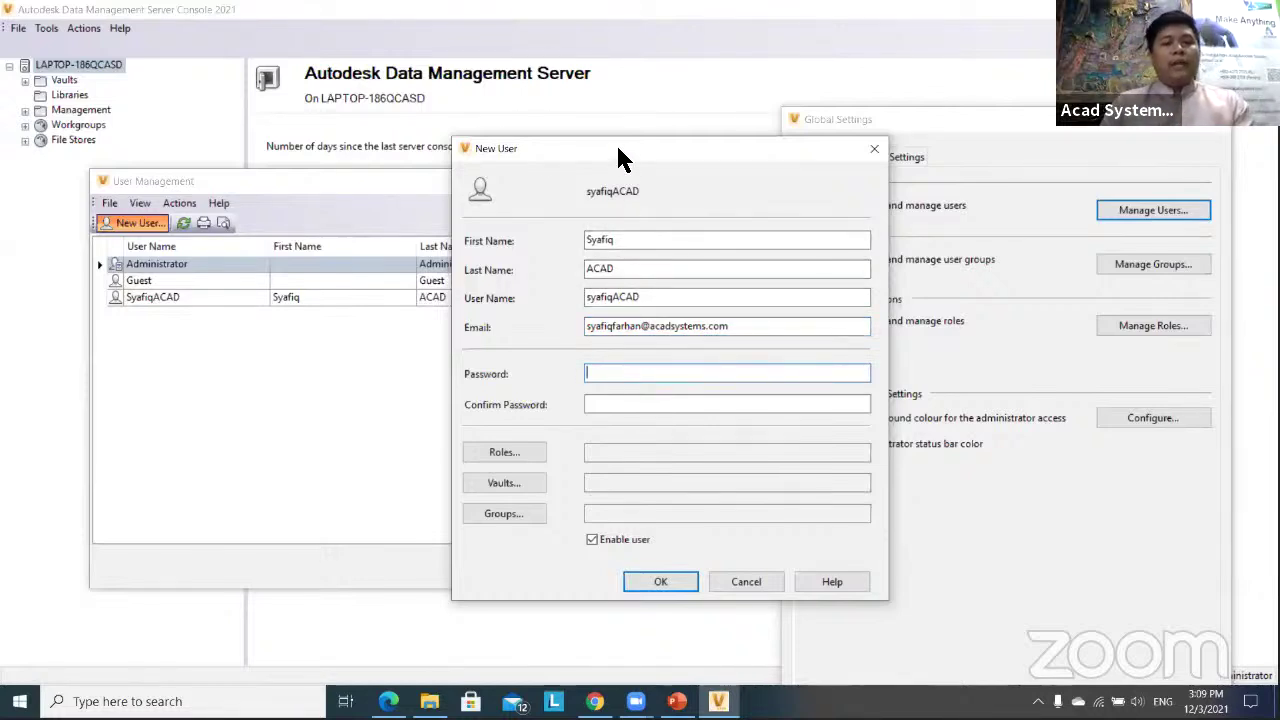
{"action": "left_click_drag", "start_coordinate": [617, 157], "coordinate": [532, 157]}
{"action": "type", "text": "****"}
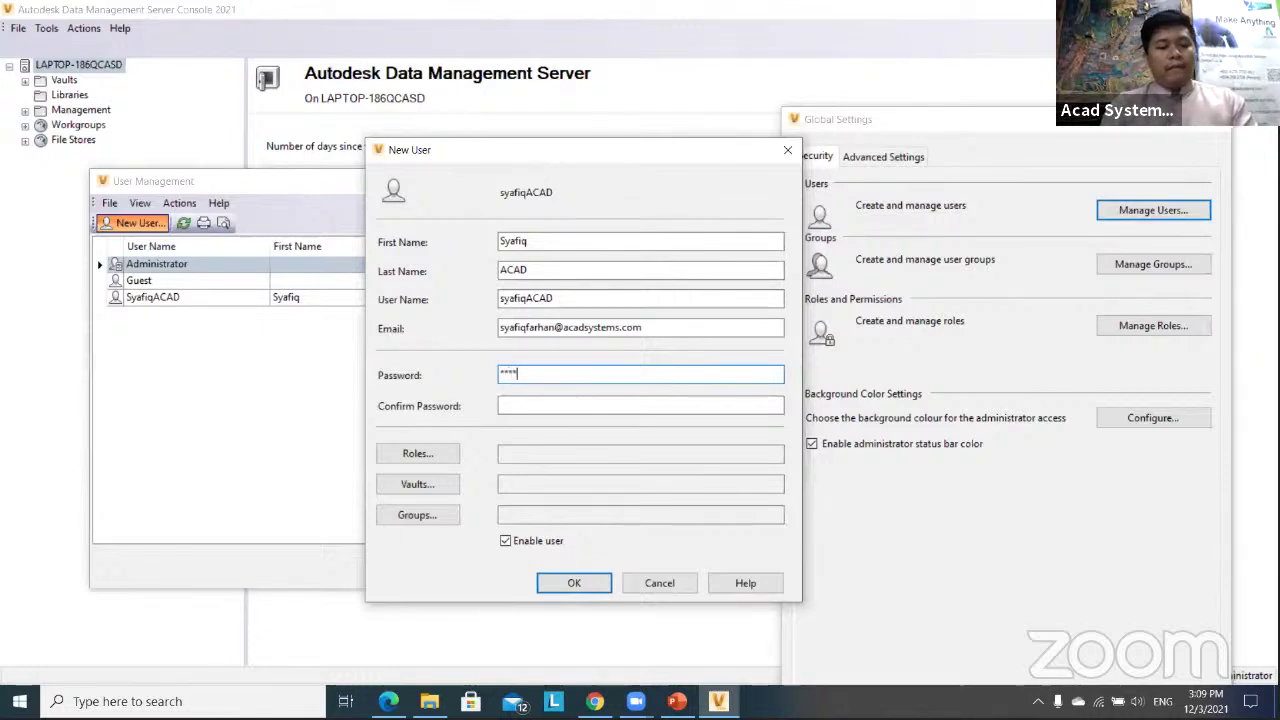
{"action": "type", "text": "*"}
{"action": "key", "text": "Tab"}
{"action": "type", "text": "***"}
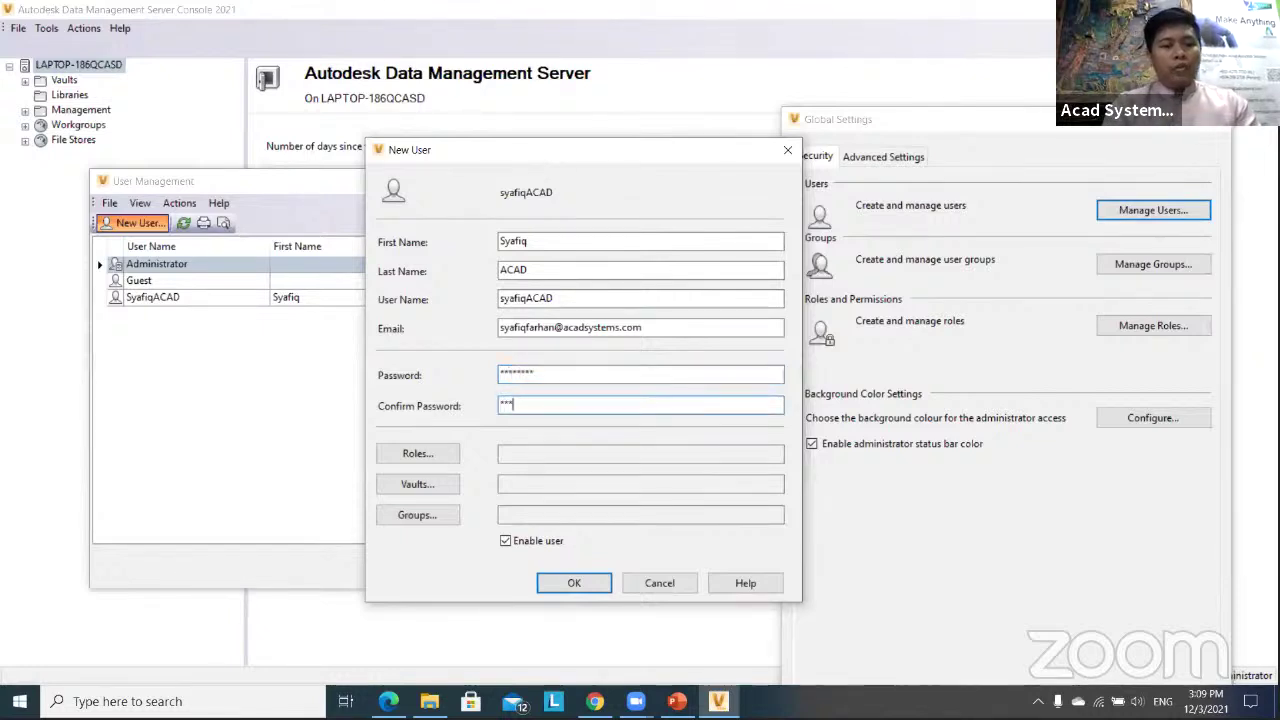
{"action": "key", "text": "BackSpace"}
{"action": "key", "text": "BackSpace"}
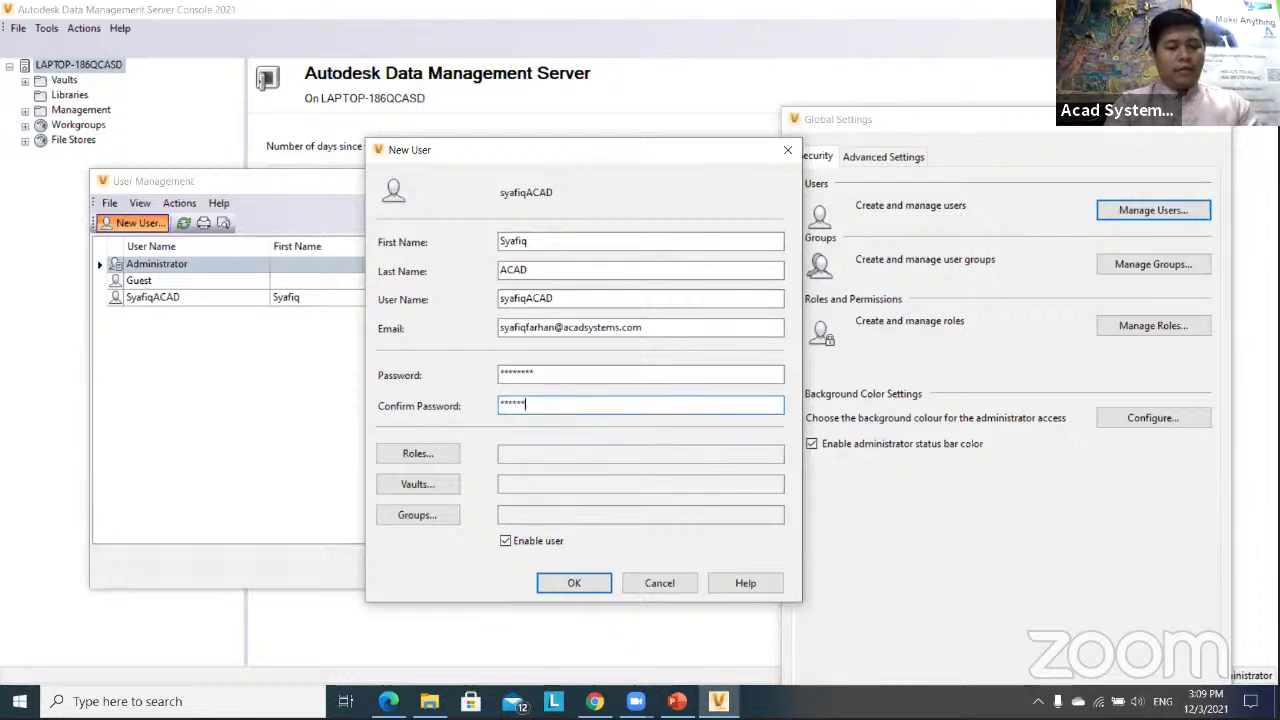
{"action": "type", "text": "********"}
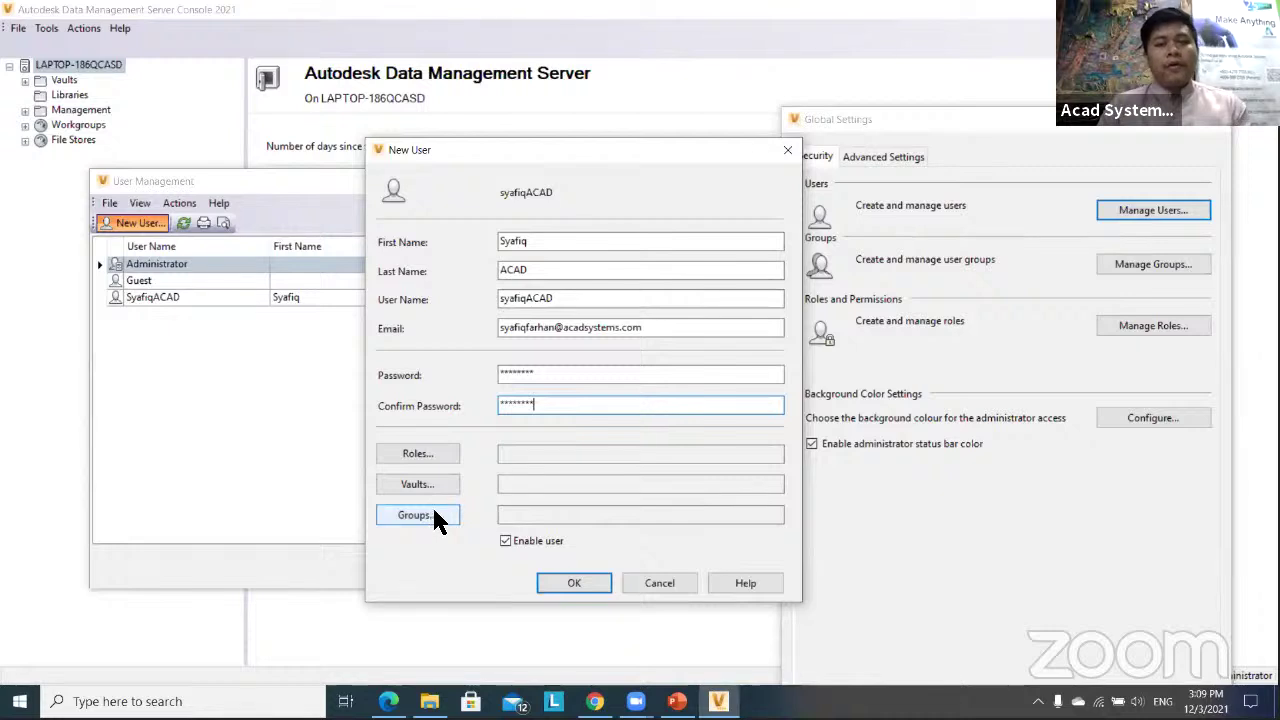
{"action": "left_click", "coordinate": [576, 585]}
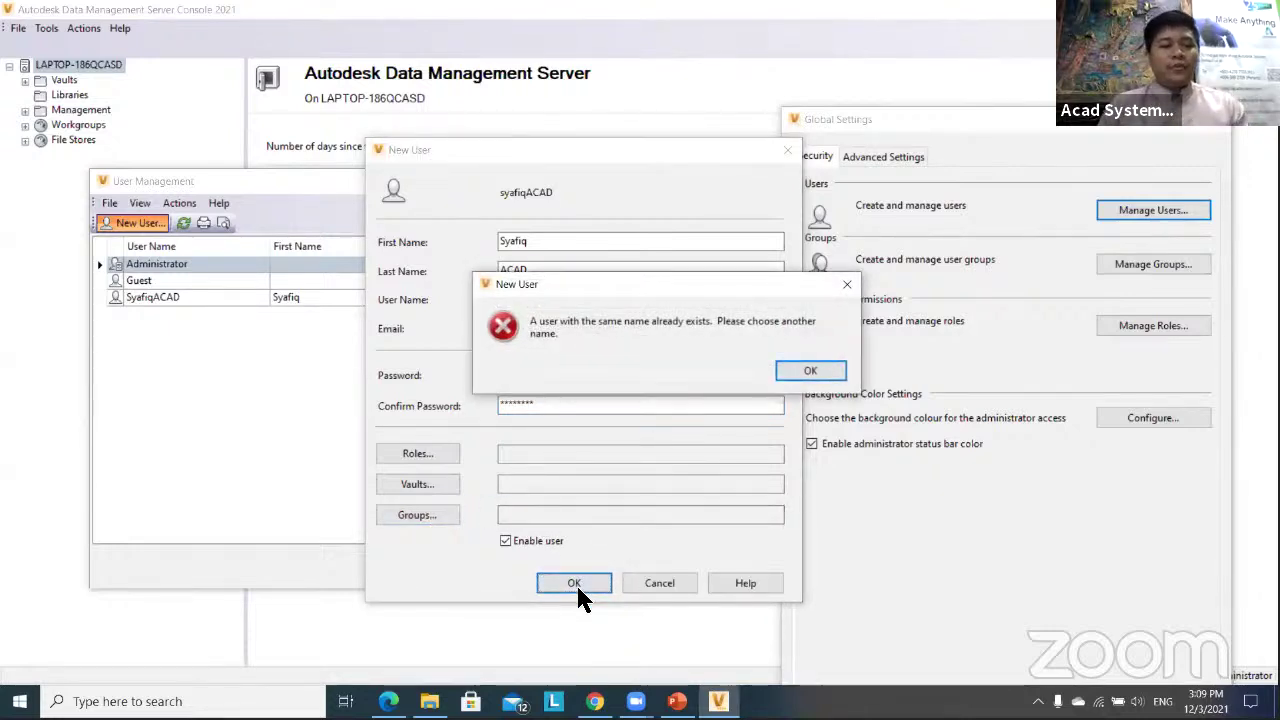
- After the duplicate-name error, replace the user name with a unique one and create the account
{"action": "left_click", "coordinate": [798, 366]}
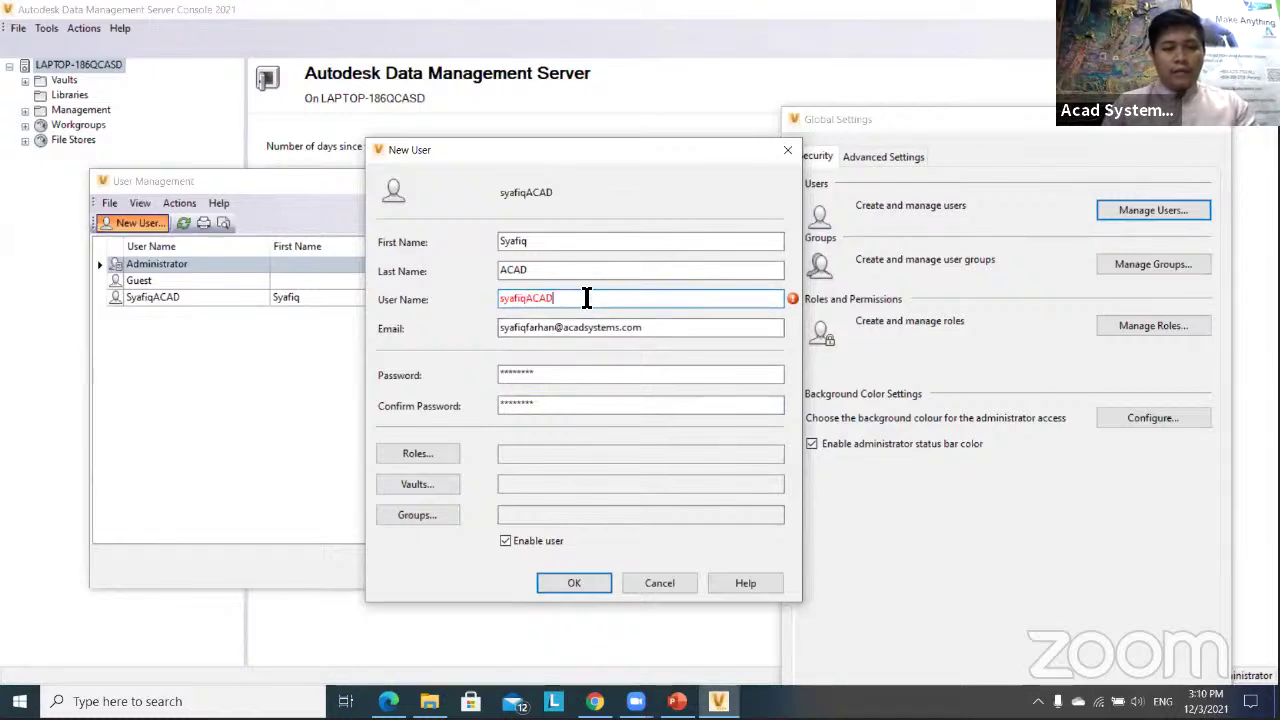
{"action": "left_click_drag", "start_coordinate": [586, 298], "coordinate": [367, 298]}
{"action": "type", "text": "A"}
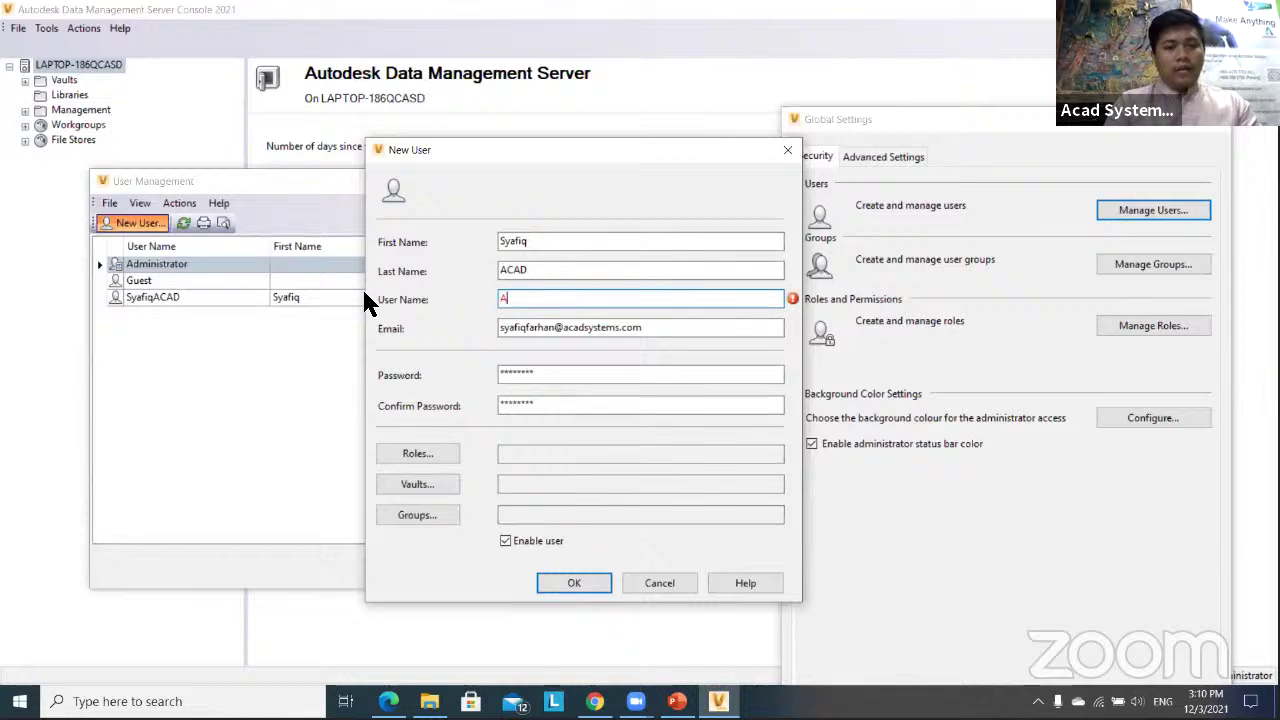
{"action": "type", "text": "CADsyafiq"}
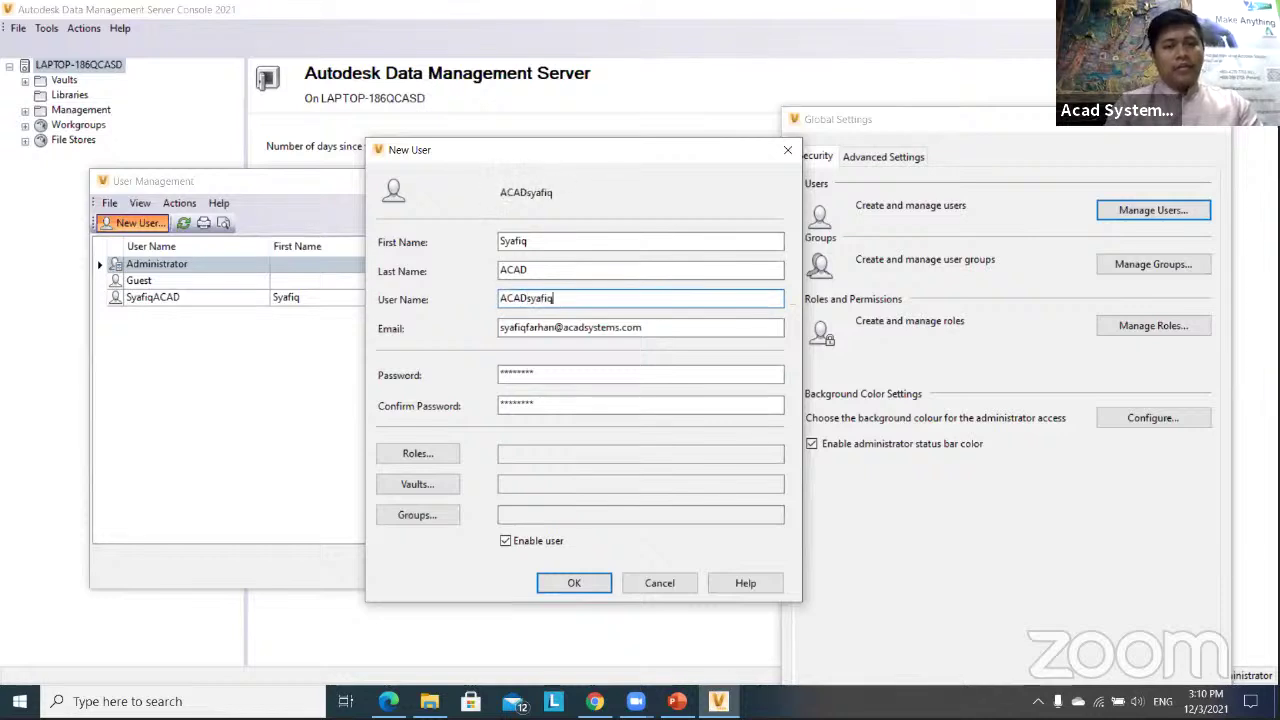
{"action": "left_click", "coordinate": [574, 584]}
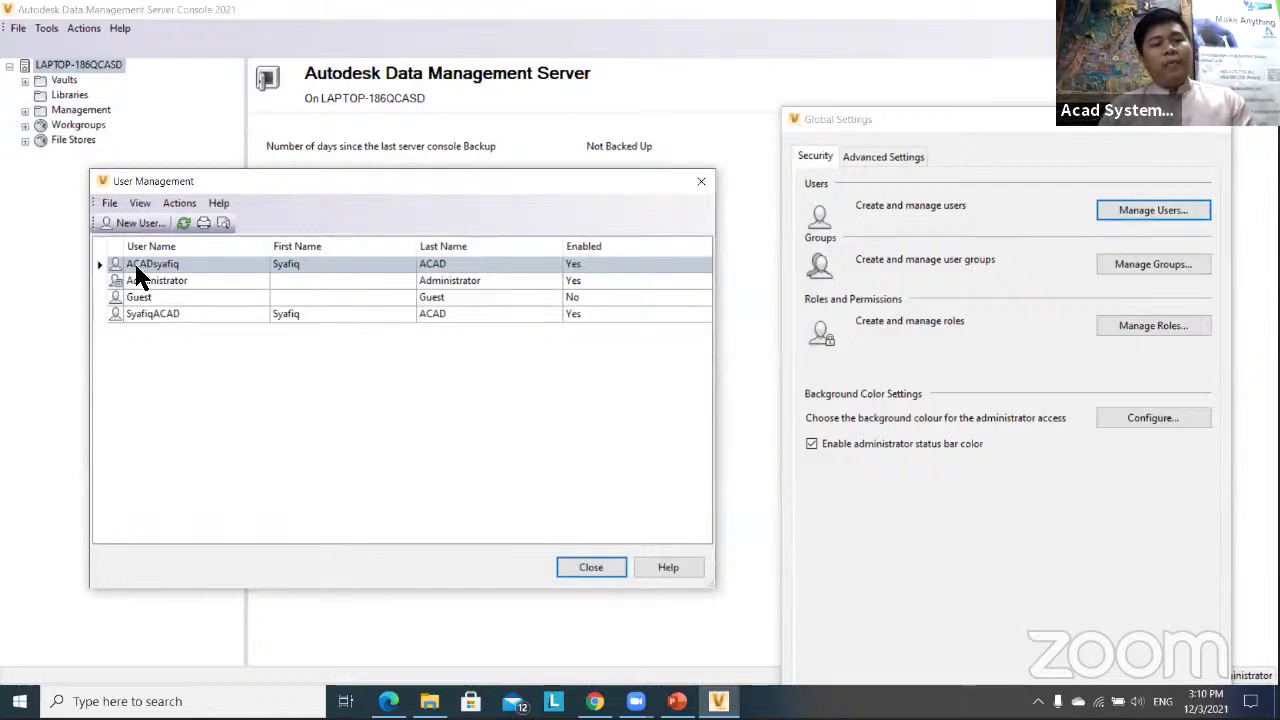
- Select the original user account and view its options without editing it
{"action": "left_click", "coordinate": [160, 315]}
{"action": "right_click", "coordinate": [162, 320]}
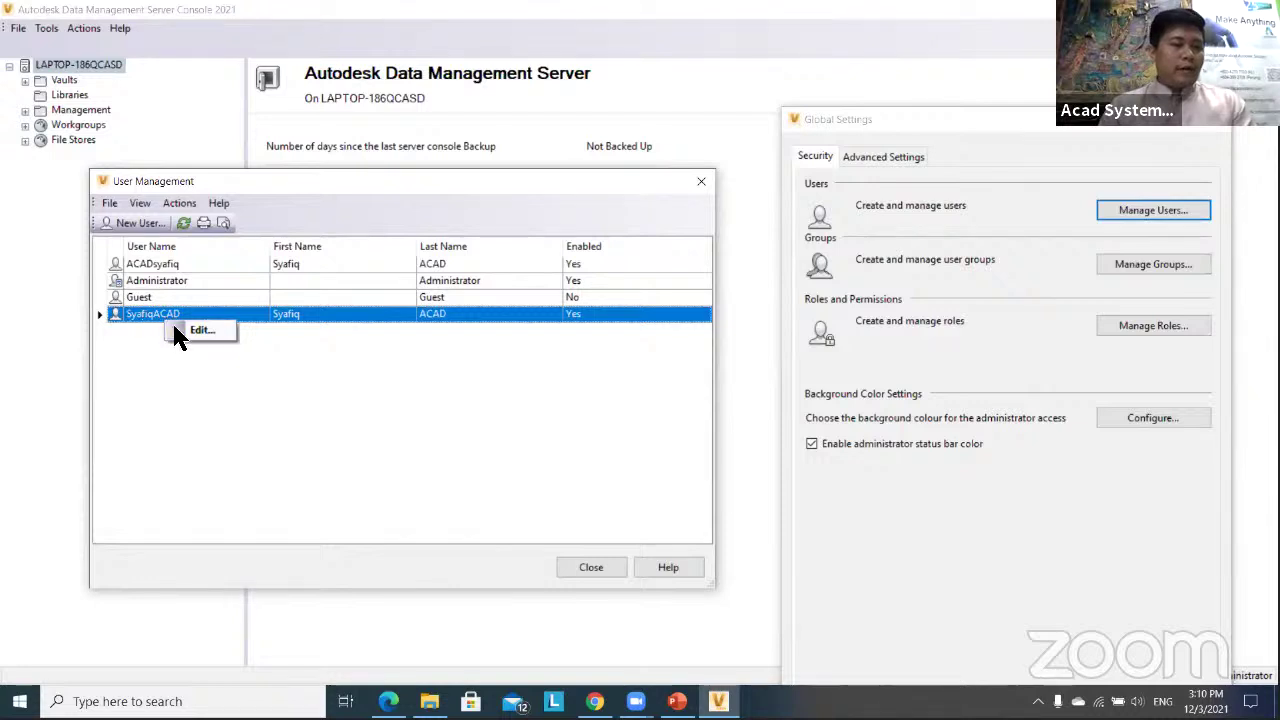
{"action": "left_click", "coordinate": [345, 482]}
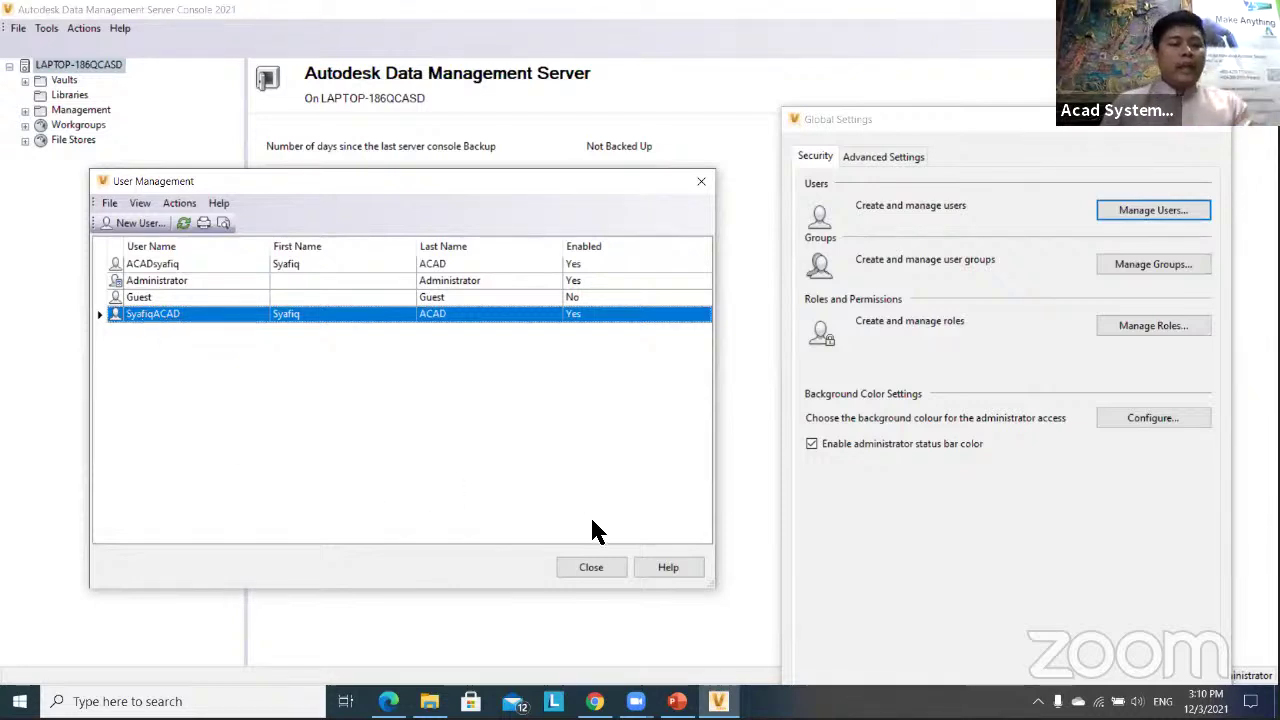
{"action": "left_click", "coordinate": [145, 268]}
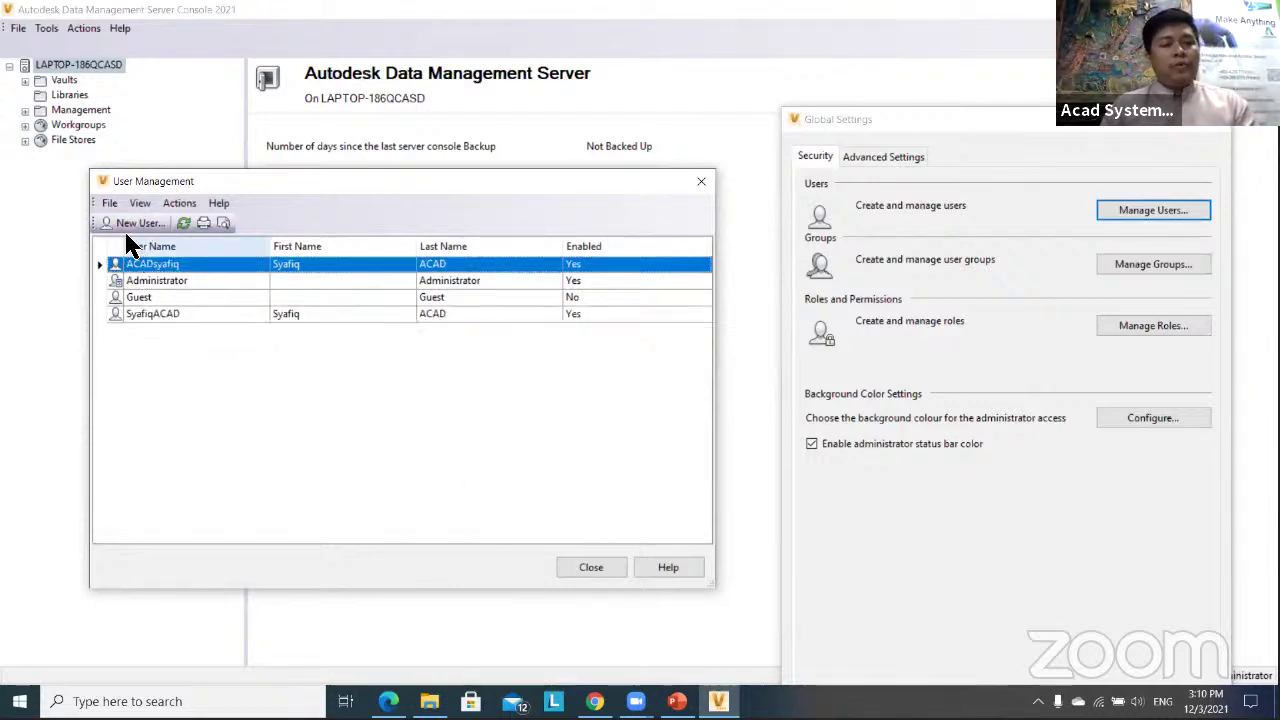
- Create another user with a first name, last name ACAD and a new user name
{"action": "left_click", "coordinate": [130, 222]}
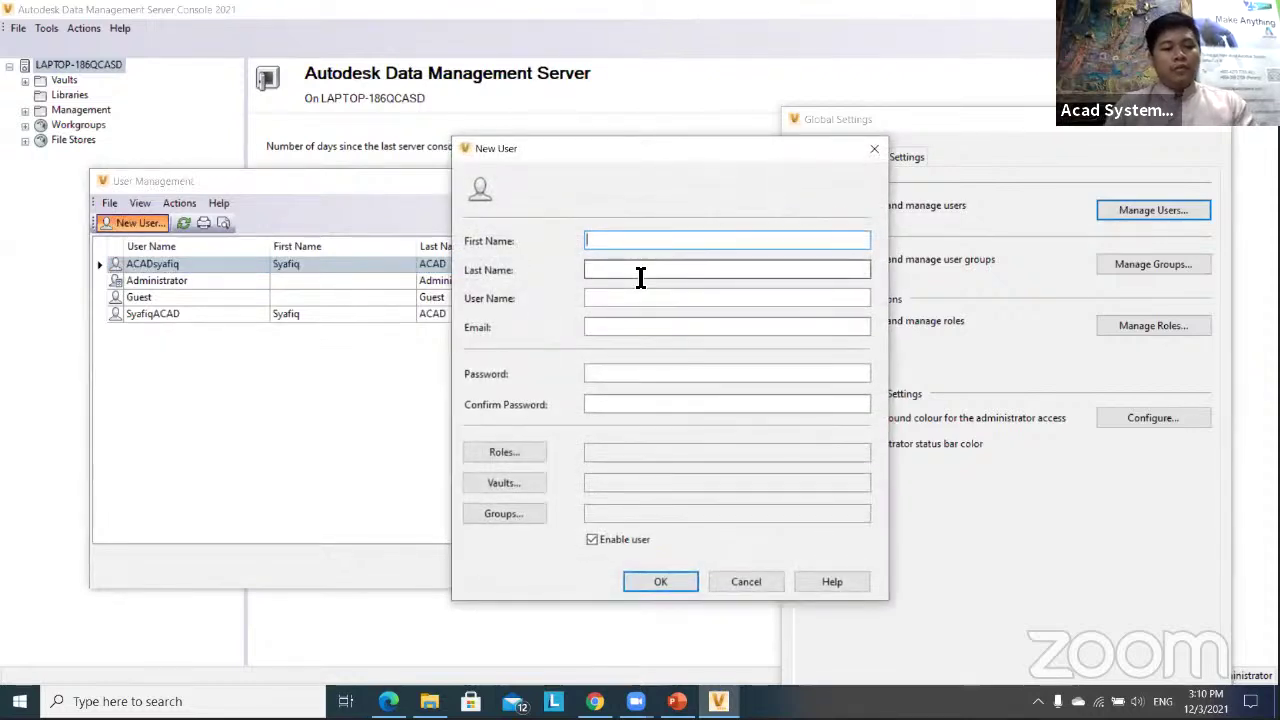
{"action": "type", "text": "Nabil"}
{"action": "key", "text": "Tab"}
{"action": "type", "text": "ACAD"}
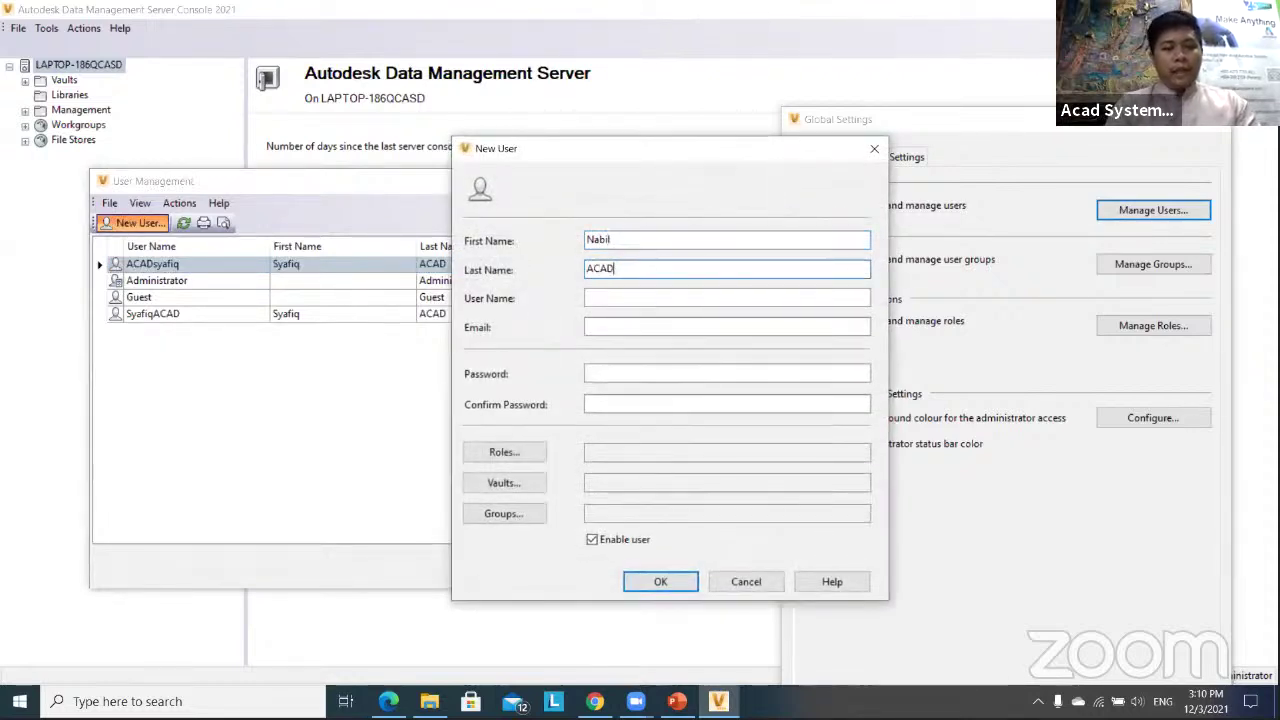
{"action": "key", "text": "Tab"}
{"action": "type", "text": "ACAD"}
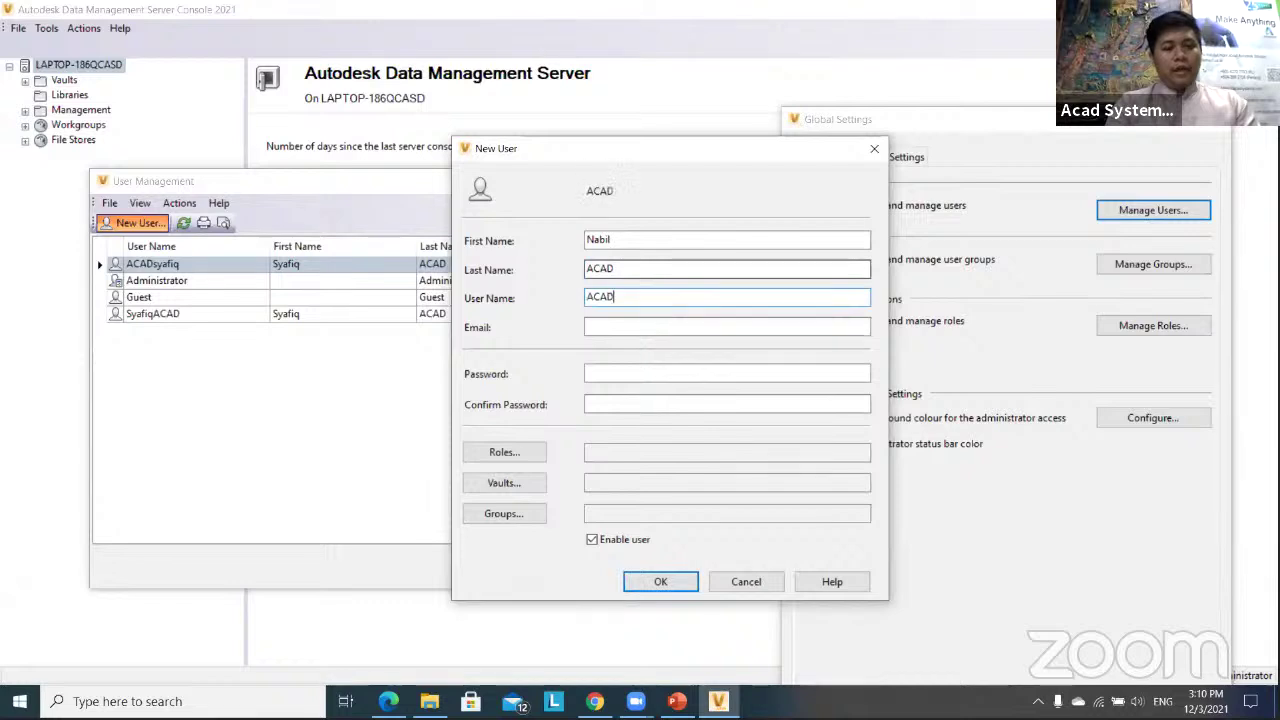
{"action": "type", "text": "nabil"}
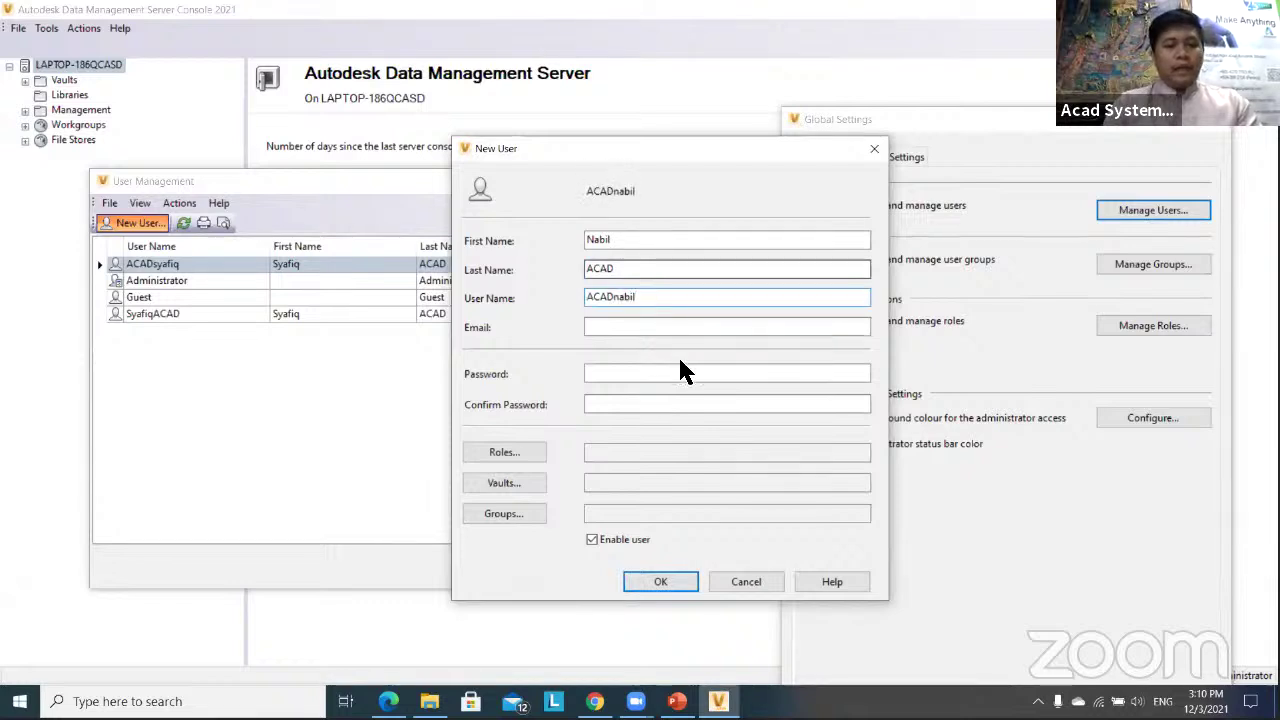
{"action": "left_click", "coordinate": [660, 328]}
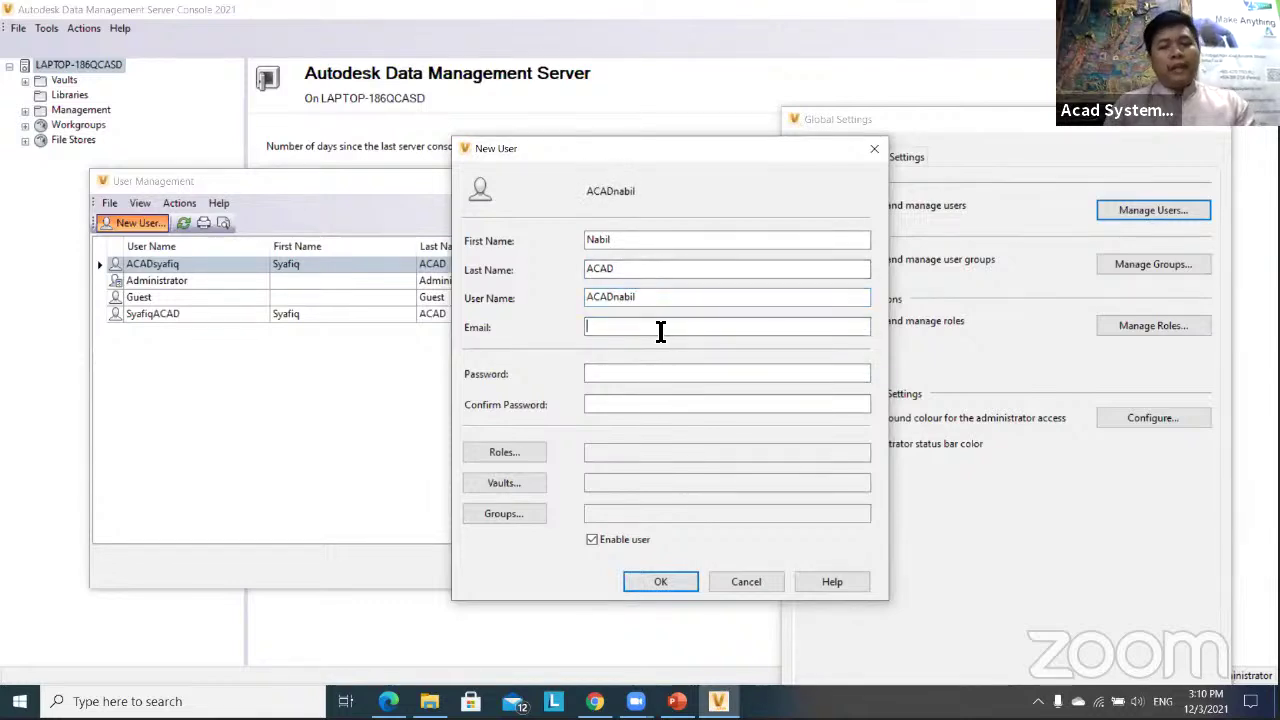
{"action": "left_click", "coordinate": [644, 378]}
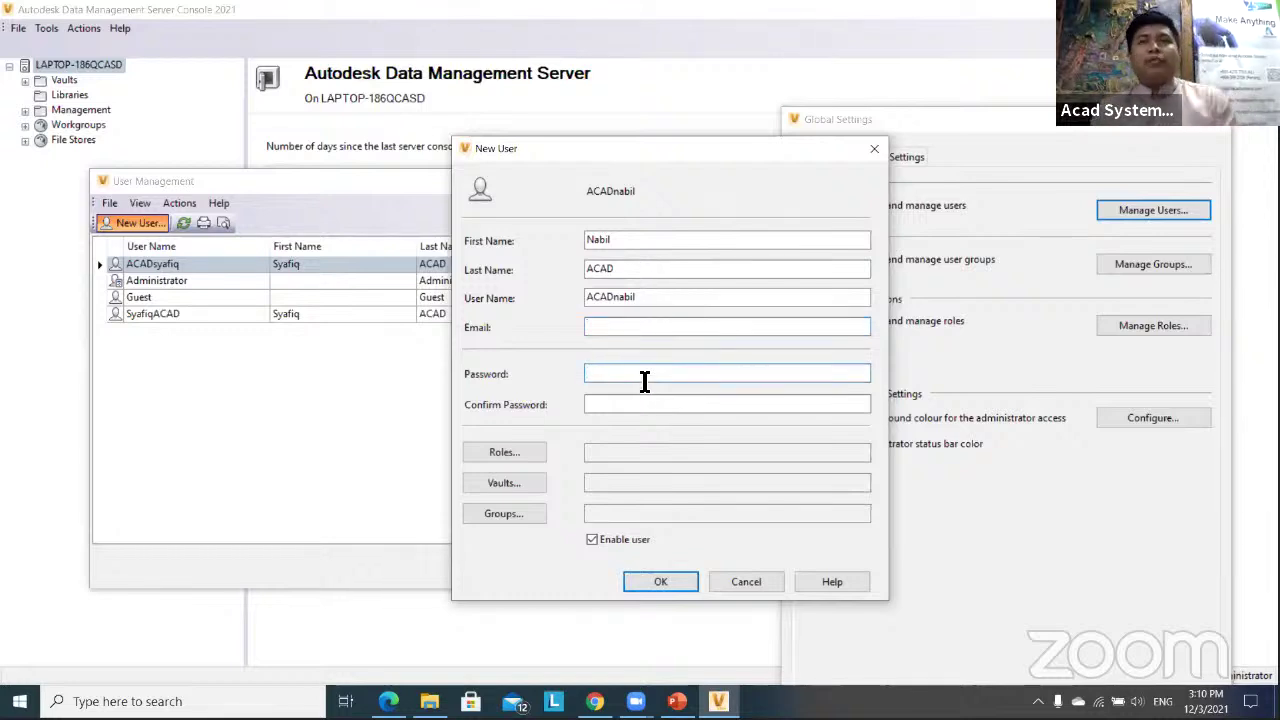
{"action": "left_click", "coordinate": [653, 579]}
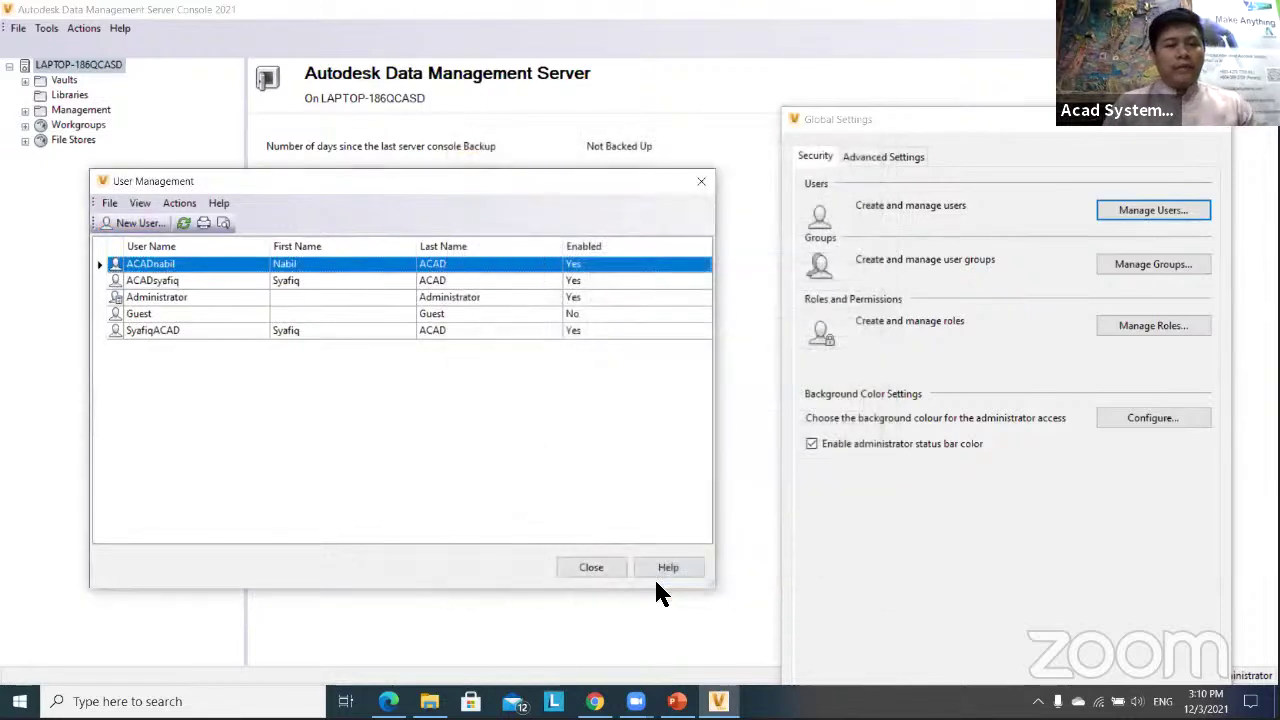
- Close the user list and open Roles Management from Global Settings
{"action": "left_click", "coordinate": [592, 568]}
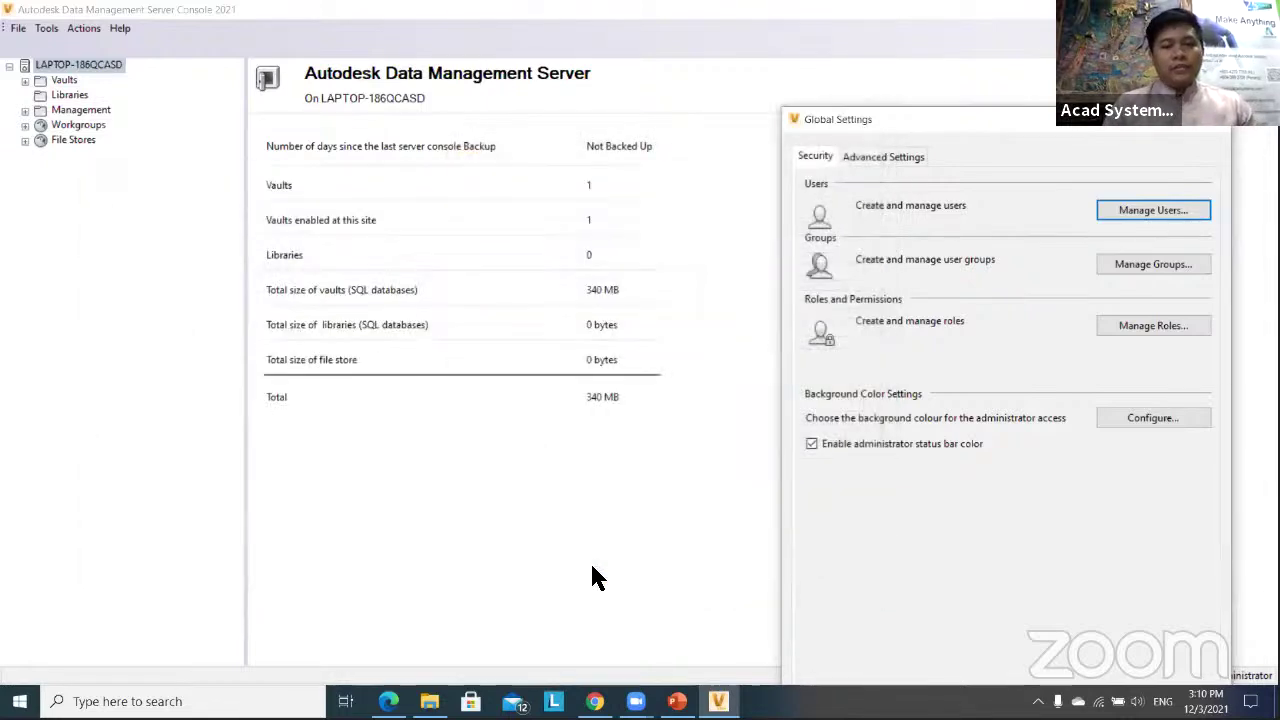
{"action": "left_click_drag", "start_coordinate": [868, 121], "coordinate": [296, 112]}
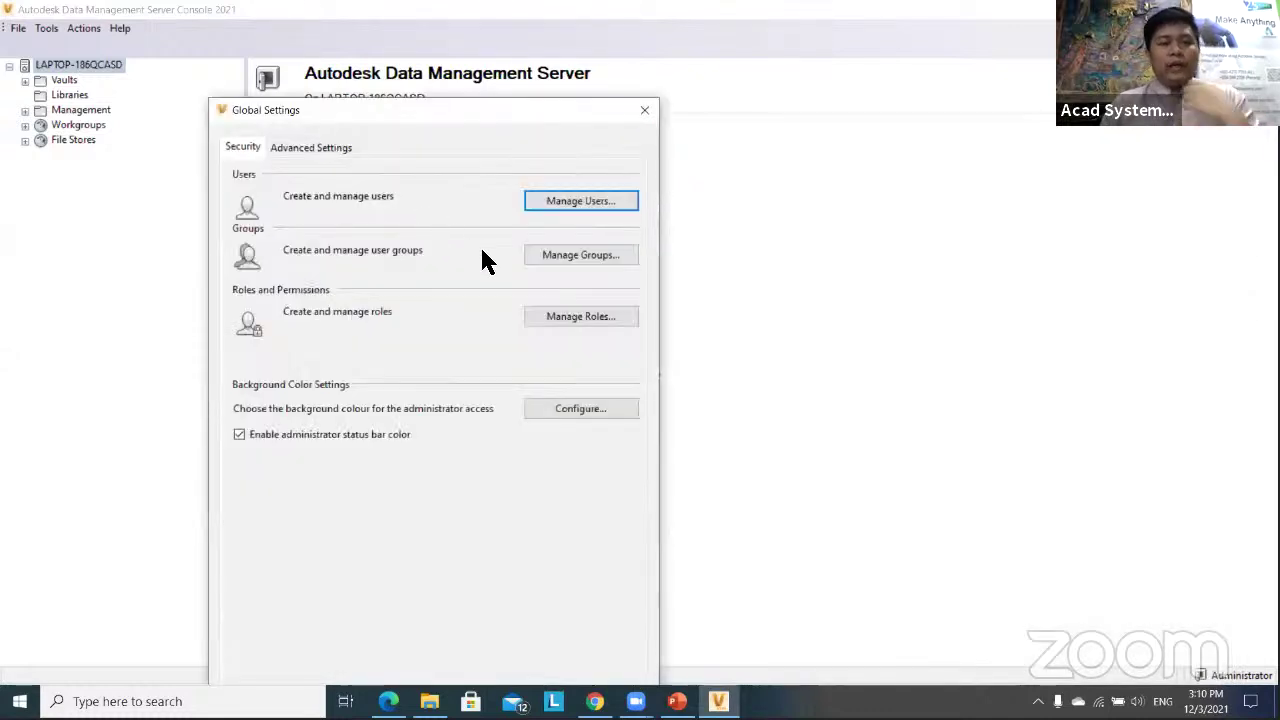
{"action": "left_click", "coordinate": [568, 318]}
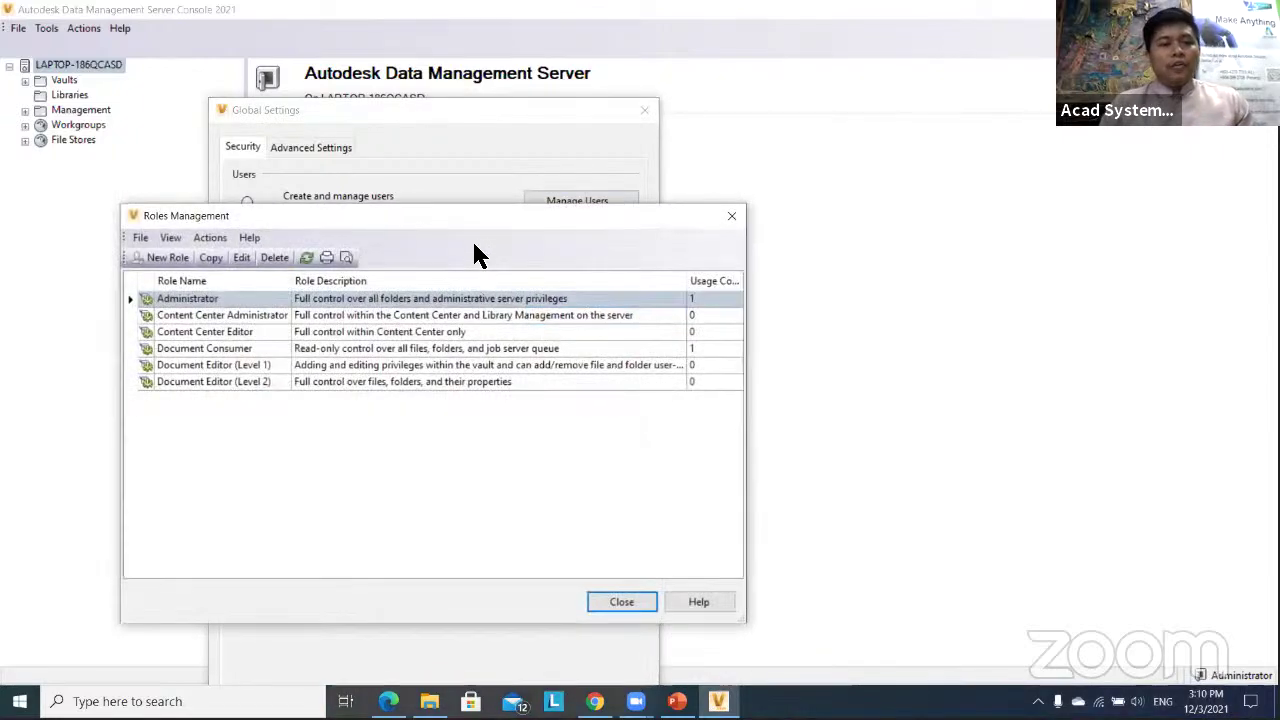
- Select the Content Center Administrator role and open its Edit Role dialog
{"action": "left_click_drag", "start_coordinate": [500, 219], "coordinate": [512, 219]}
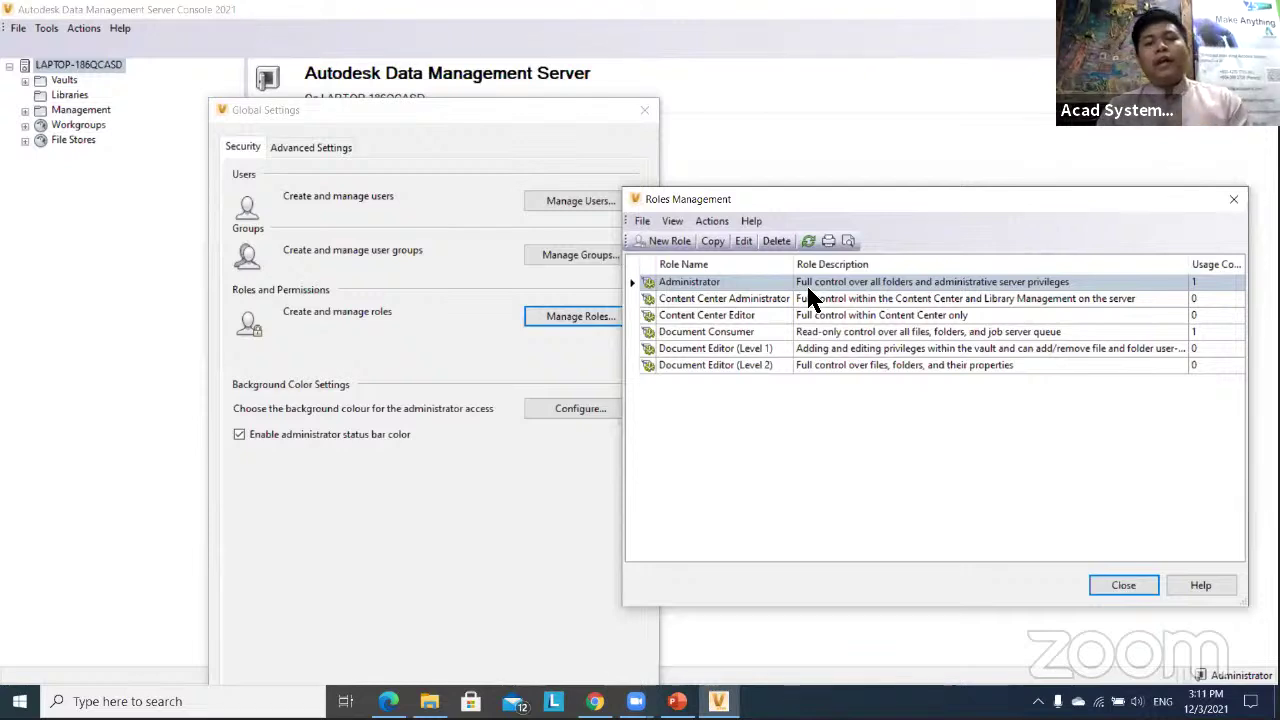
{"action": "left_click", "coordinate": [722, 300]}
{"action": "left_click", "coordinate": [725, 312]}
{"action": "left_click", "coordinate": [727, 301]}
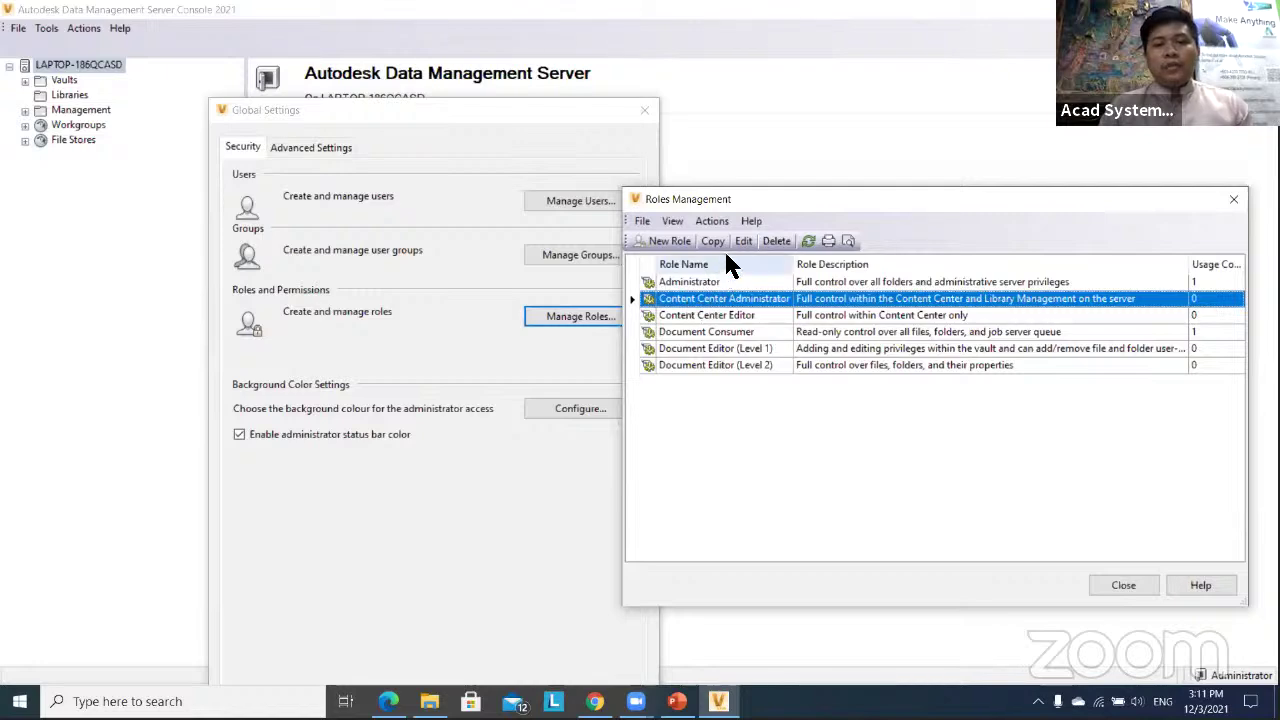
{"action": "left_click", "coordinate": [743, 241]}
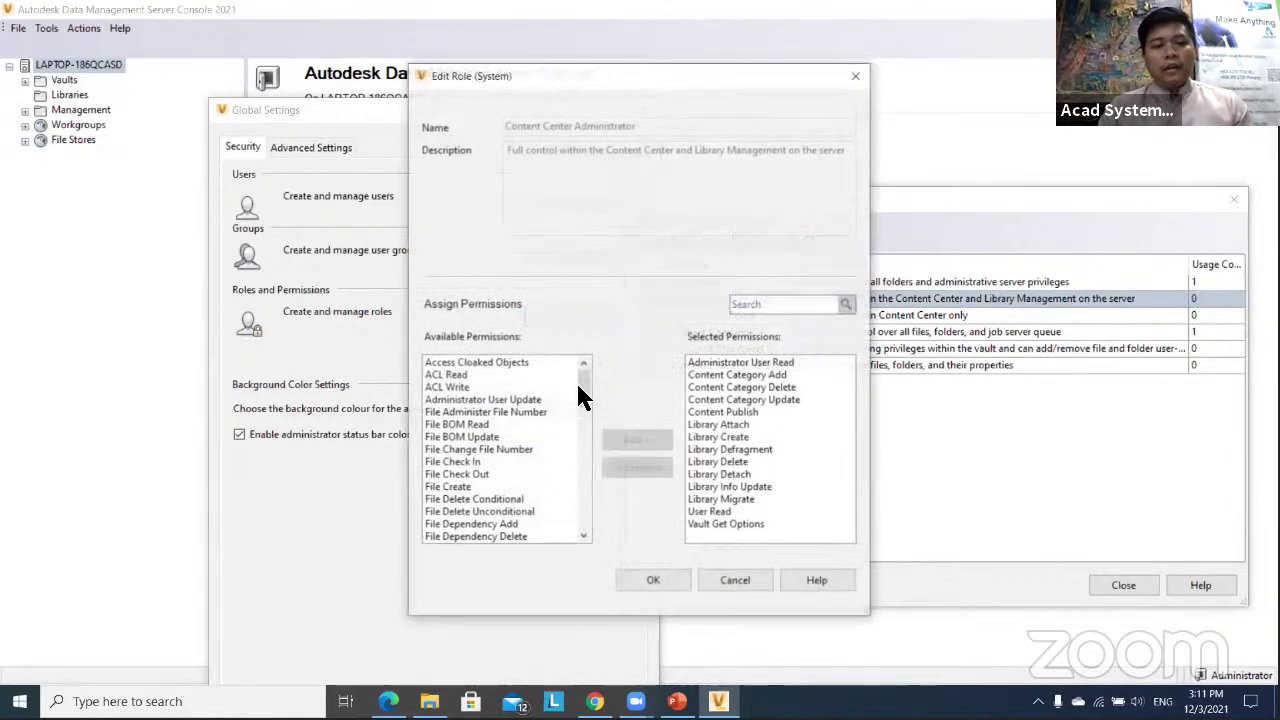
- Browse the Vault Create, Detach and Set Options permissions, then close Edit Role unchanged
{"action": "scroll", "coordinate": [588, 519], "scroll_direction": "down", "scroll_amount": 15}
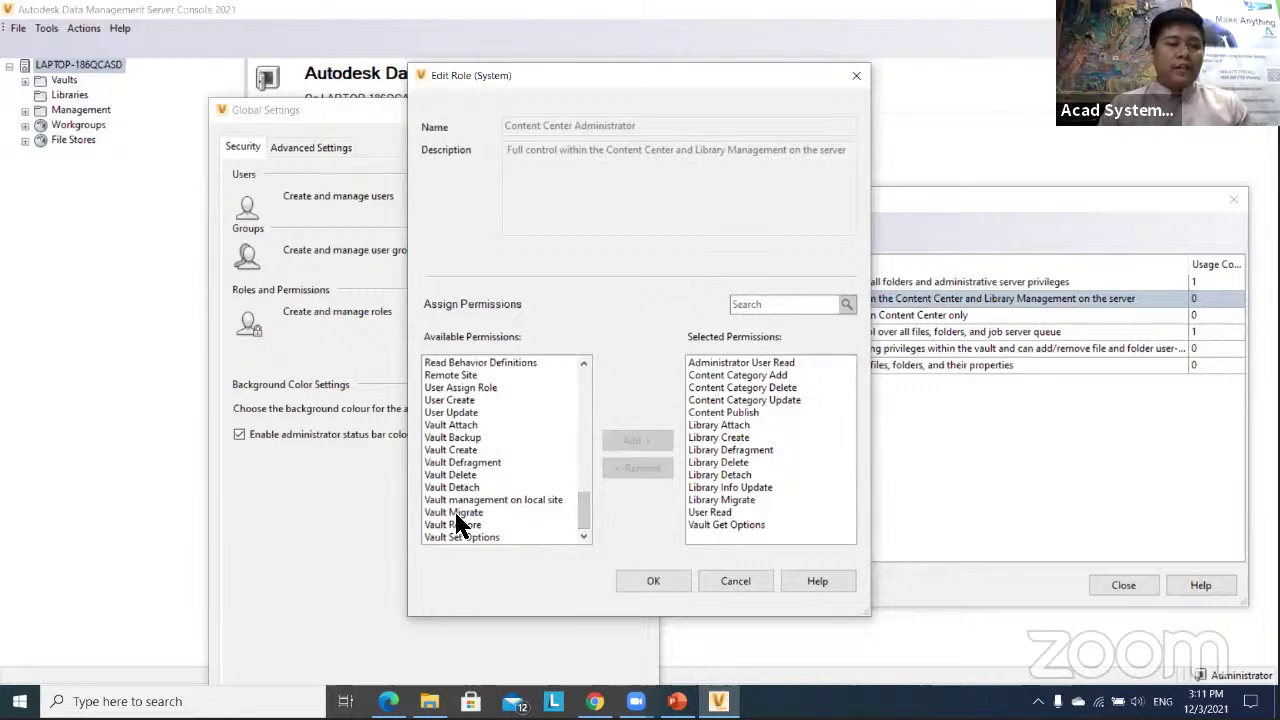
{"action": "left_click", "coordinate": [465, 450]}
{"action": "left_click", "coordinate": [463, 487]}
{"action": "left_click", "coordinate": [462, 535]}
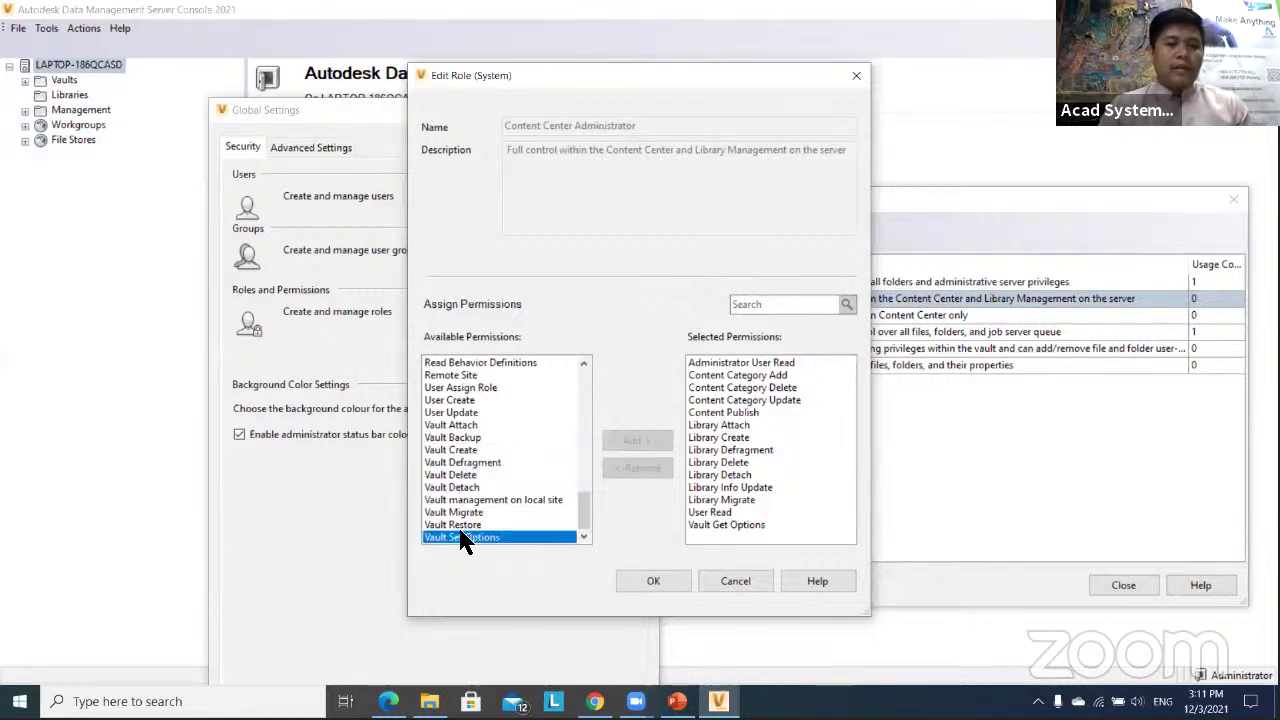
{"action": "key", "text": "Return"}
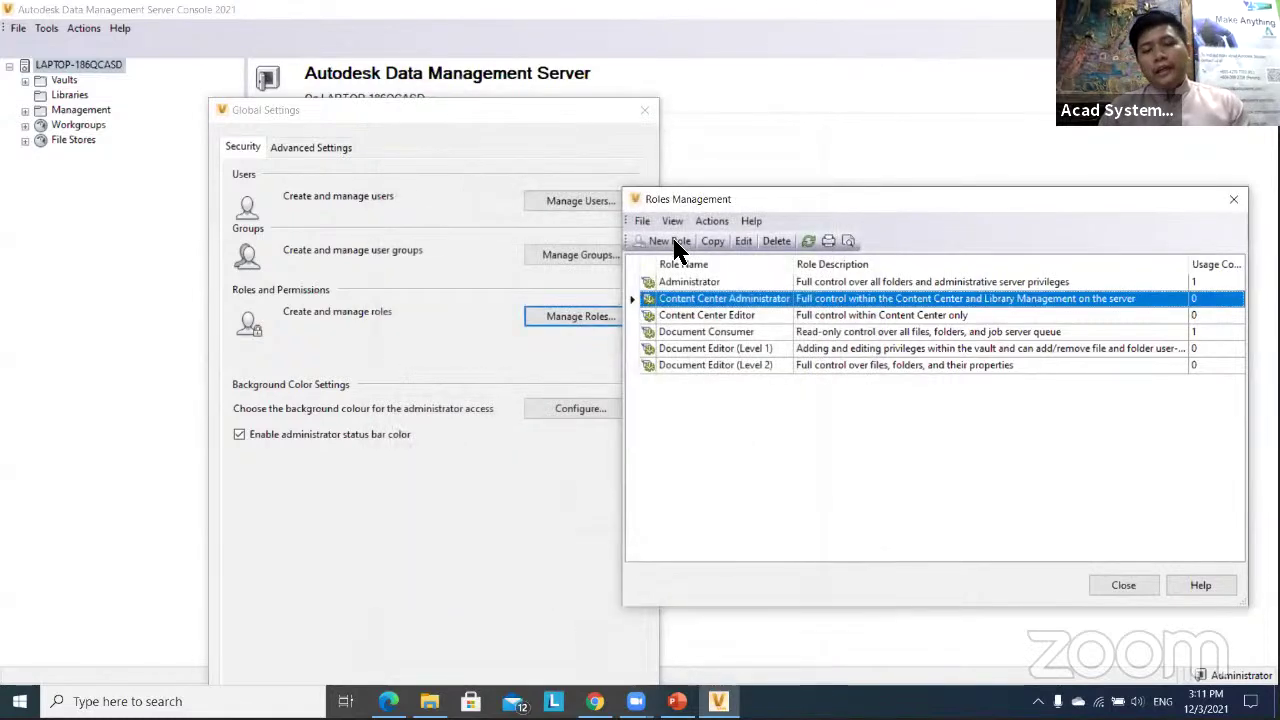
- Create a new role named Visitor
{"action": "left_click", "coordinate": [668, 241]}
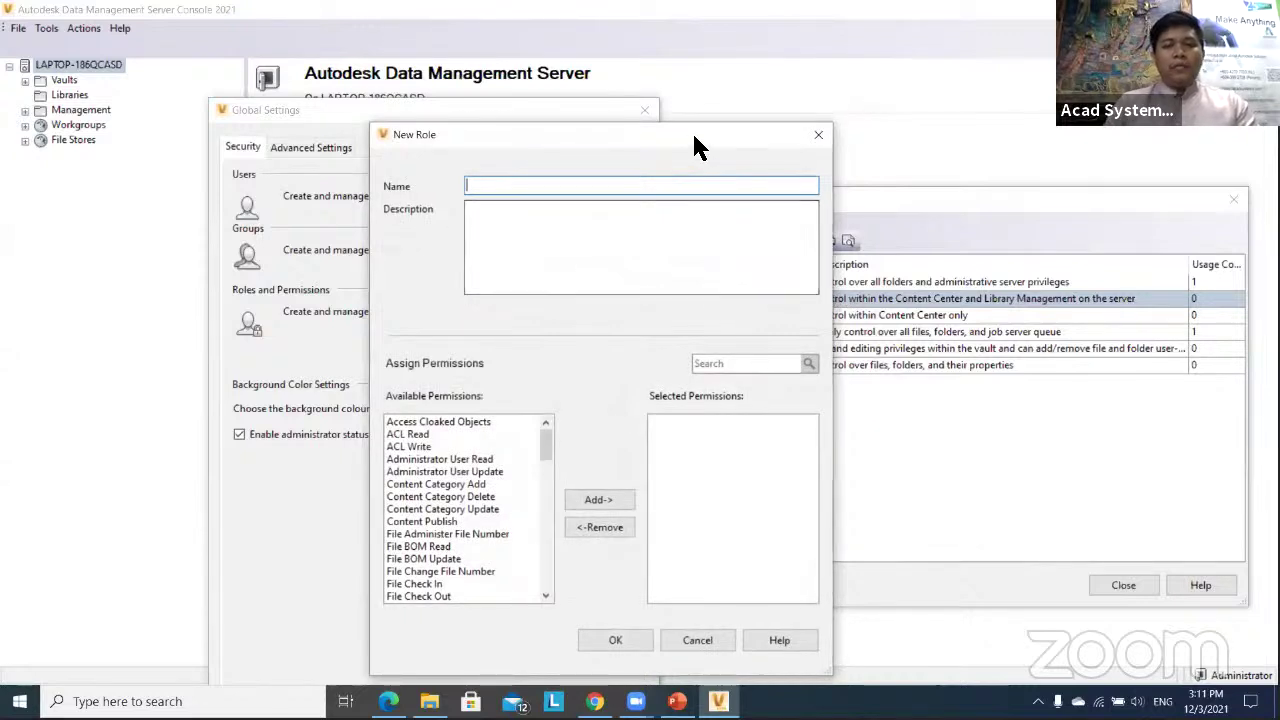
{"action": "left_click_drag", "start_coordinate": [694, 137], "coordinate": [600, 134]}
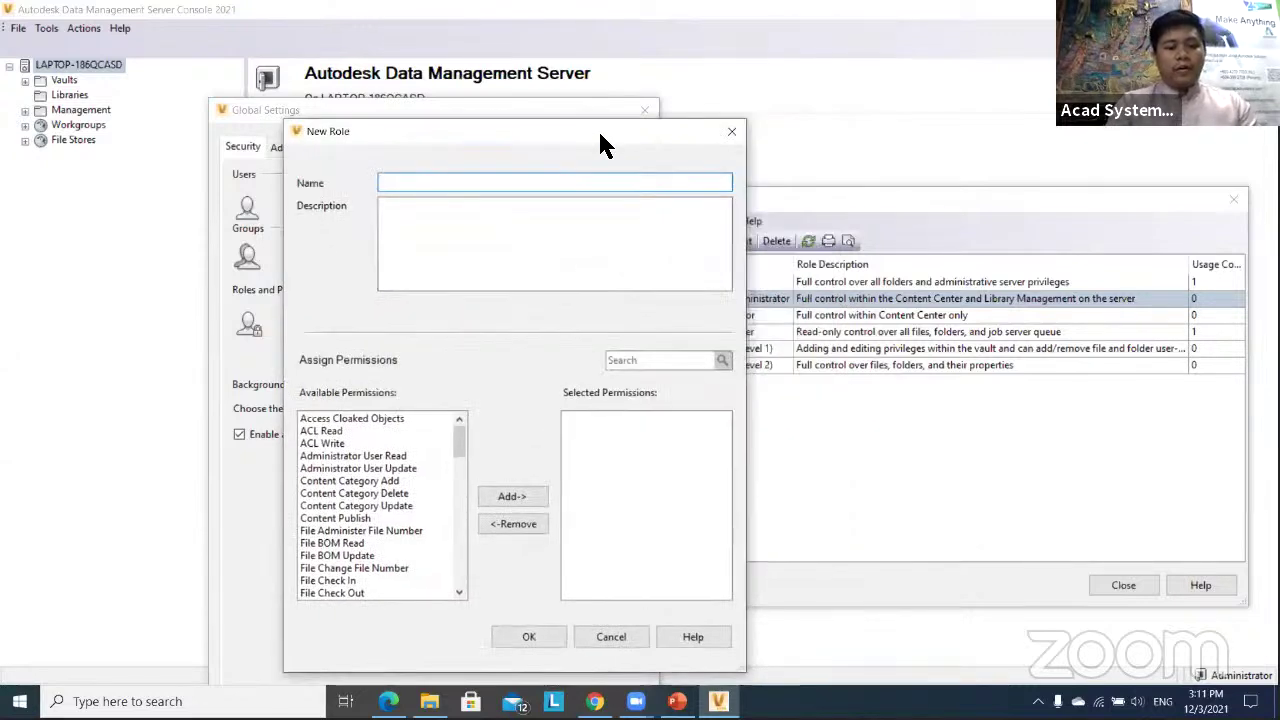
{"action": "type", "text": "Vis"}
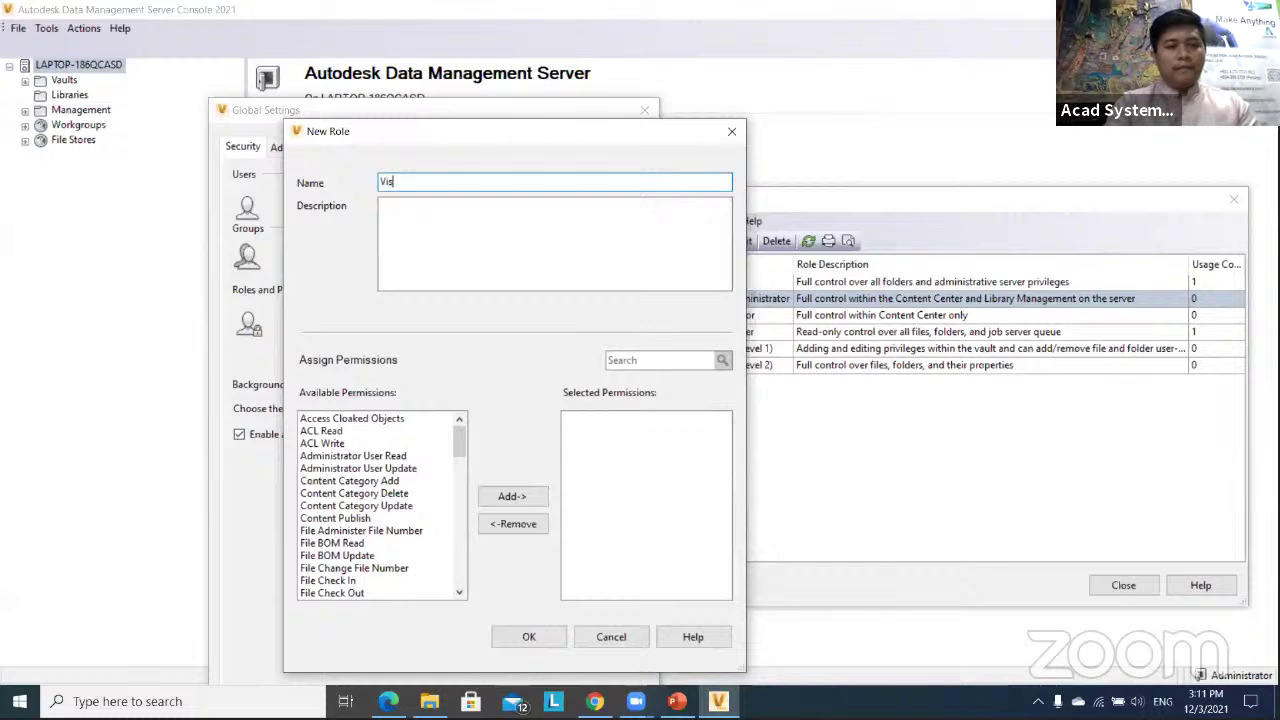
{"action": "type", "text": "itor"}
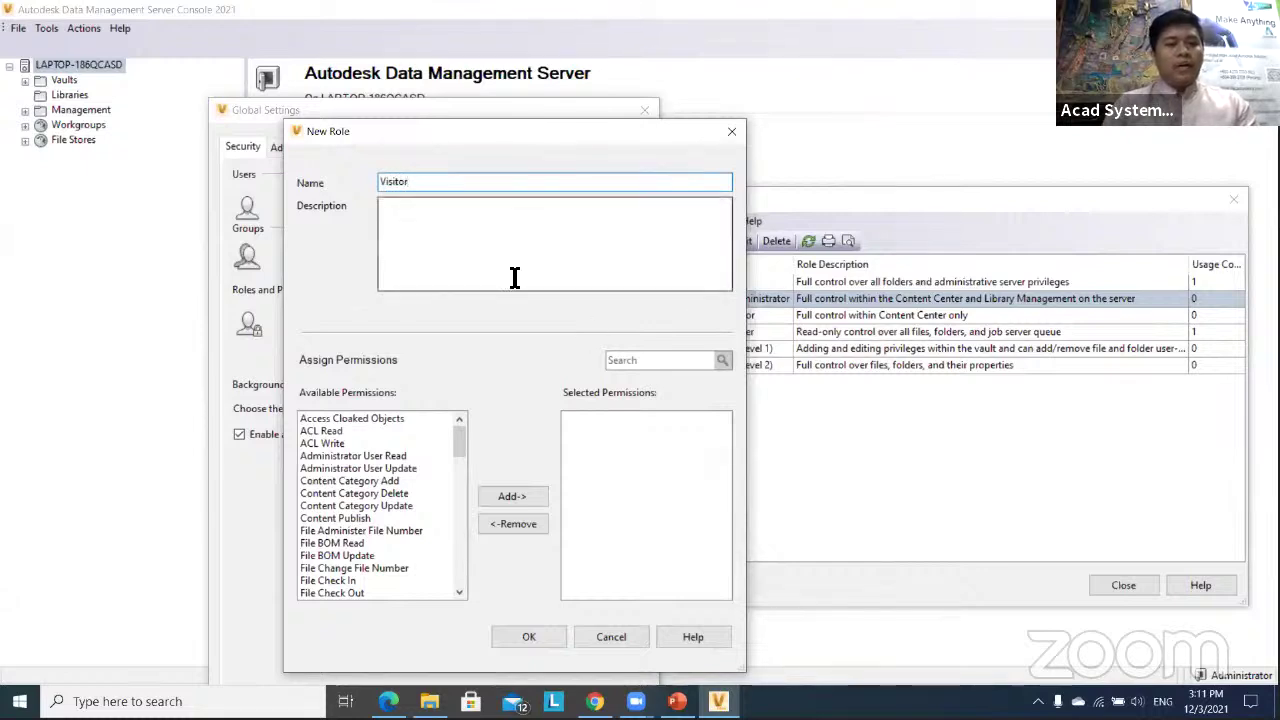
- Add File Read to Visitor's selected permissions, save the role, and close Roles Management
{"action": "left_click_drag", "start_coordinate": [458, 449], "coordinate": [475, 533]}
{"action": "left_click_drag", "start_coordinate": [470, 505], "coordinate": [466, 477]}
{"action": "left_click", "coordinate": [346, 431]}
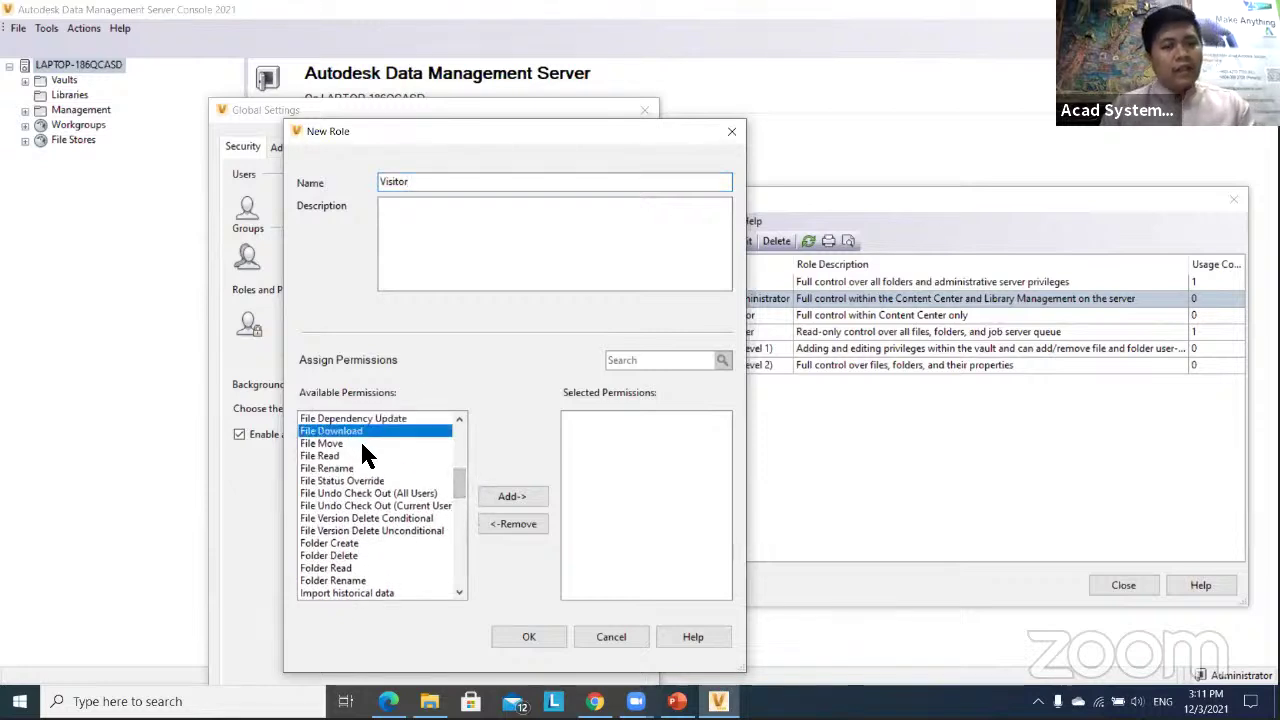
{"action": "left_click", "coordinate": [333, 455]}
{"action": "left_click", "coordinate": [512, 496]}
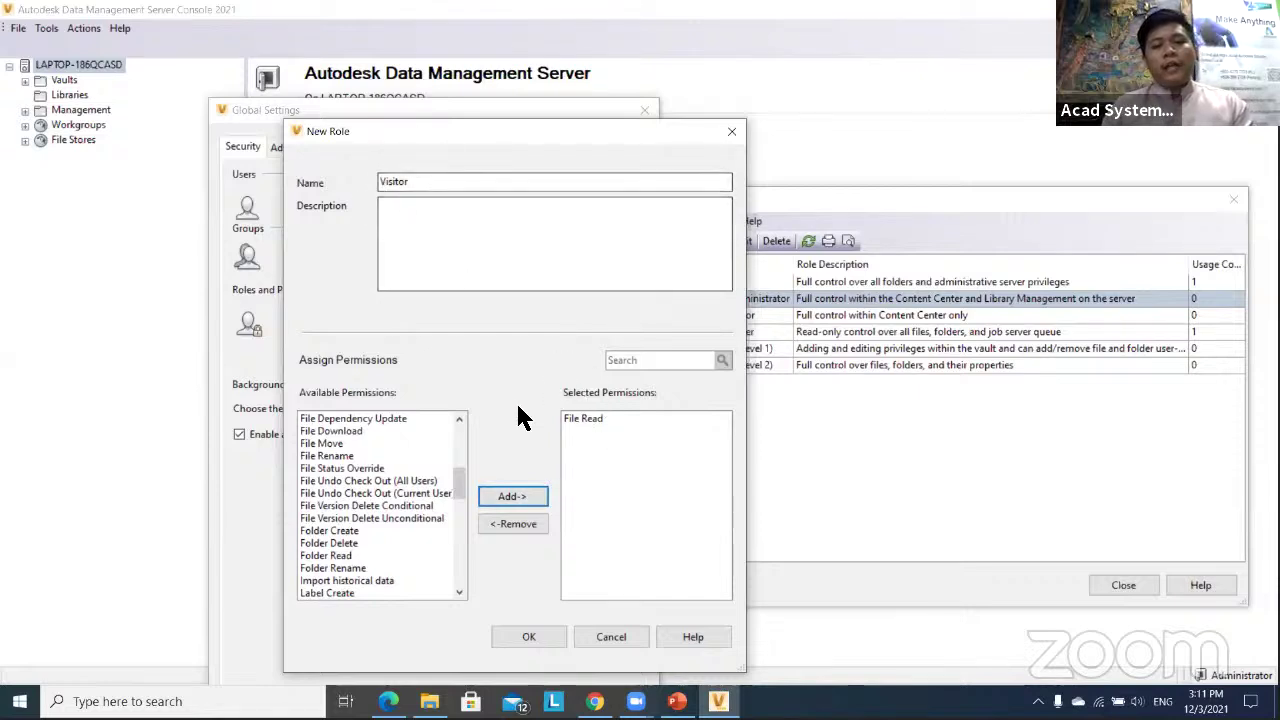
{"action": "left_click", "coordinate": [524, 640]}
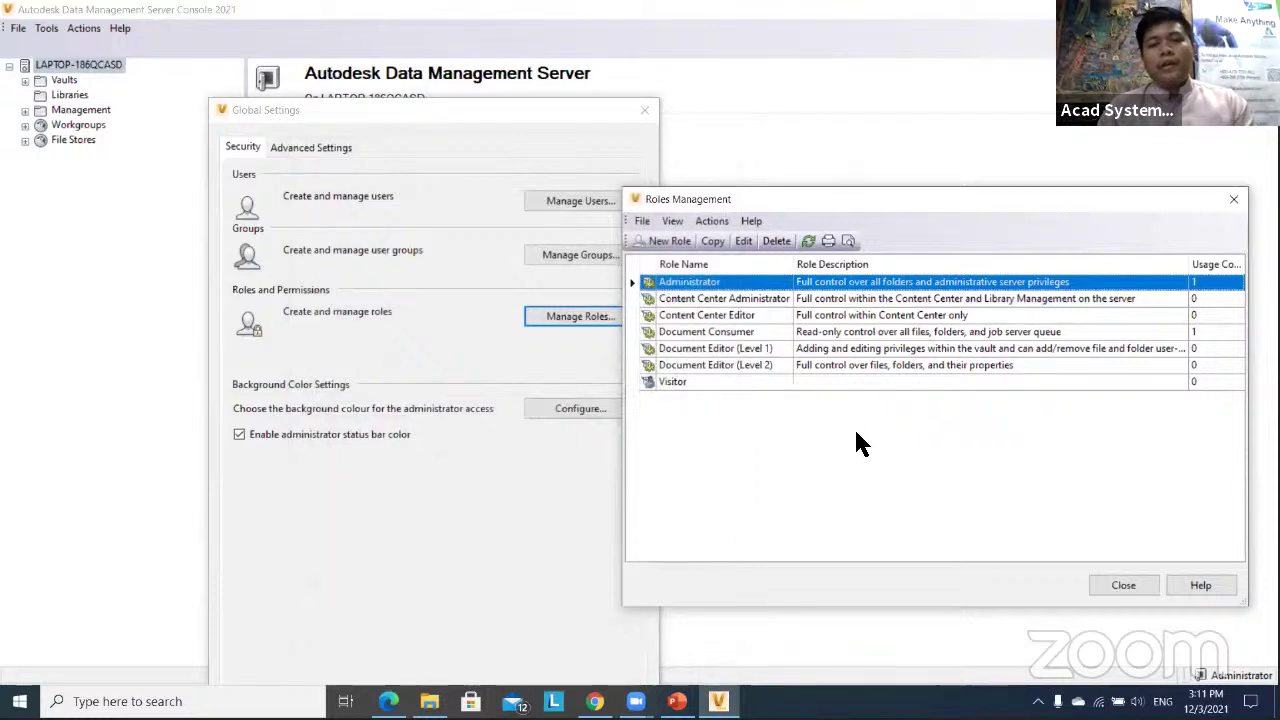
{"action": "left_click", "coordinate": [1121, 584]}
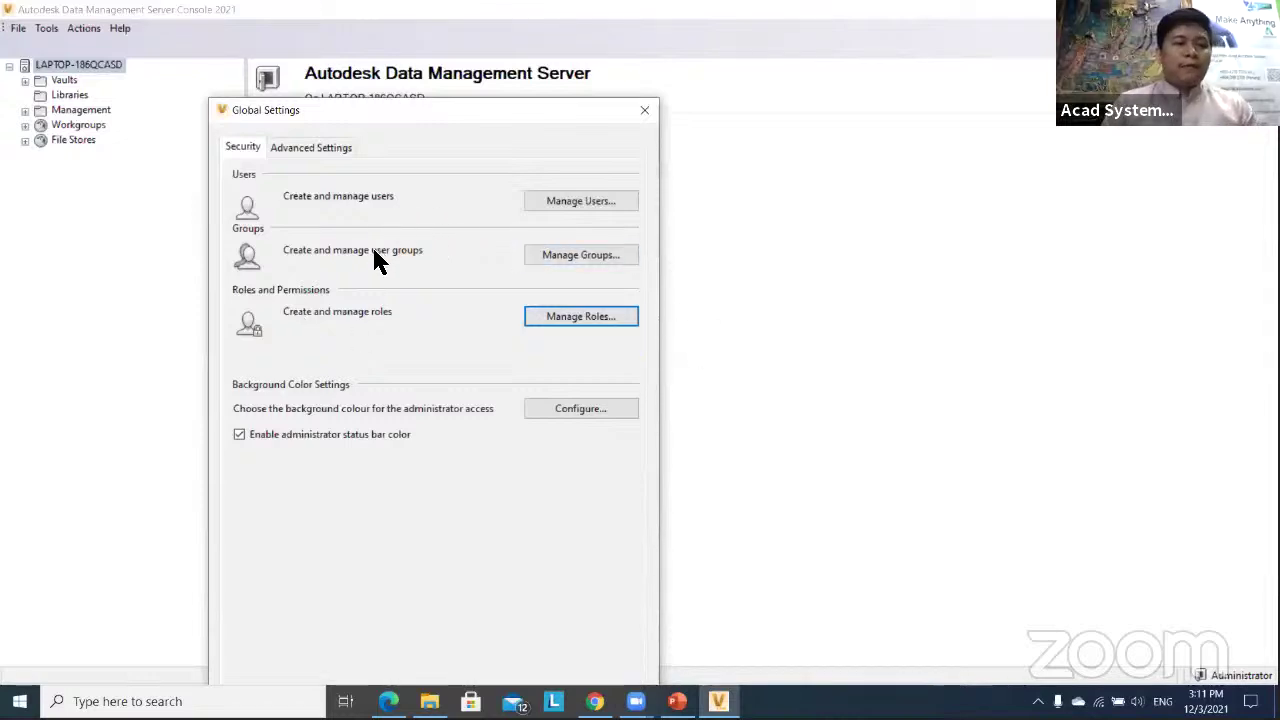
- Open the user list and open the first listed user's profile
{"action": "left_click", "coordinate": [571, 210]}
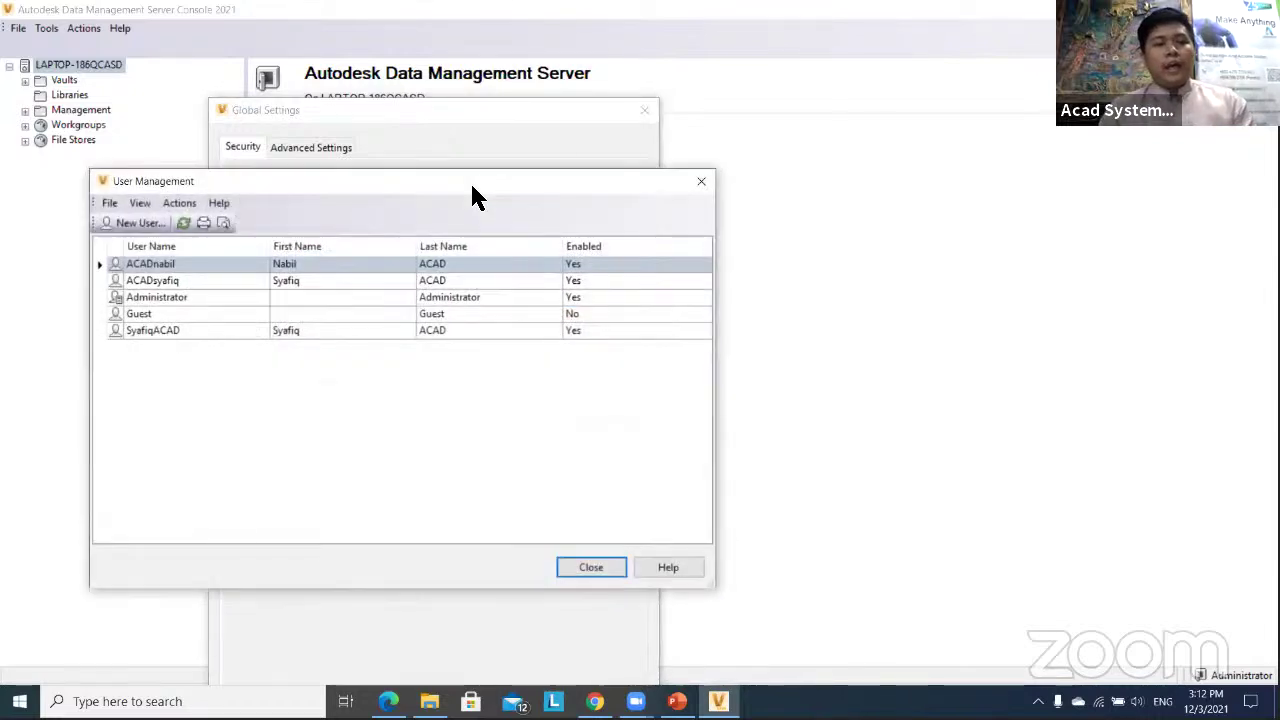
{"action": "left_click_drag", "start_coordinate": [470, 181], "coordinate": [1053, 175]}
{"action": "left_click", "coordinate": [808, 276]}
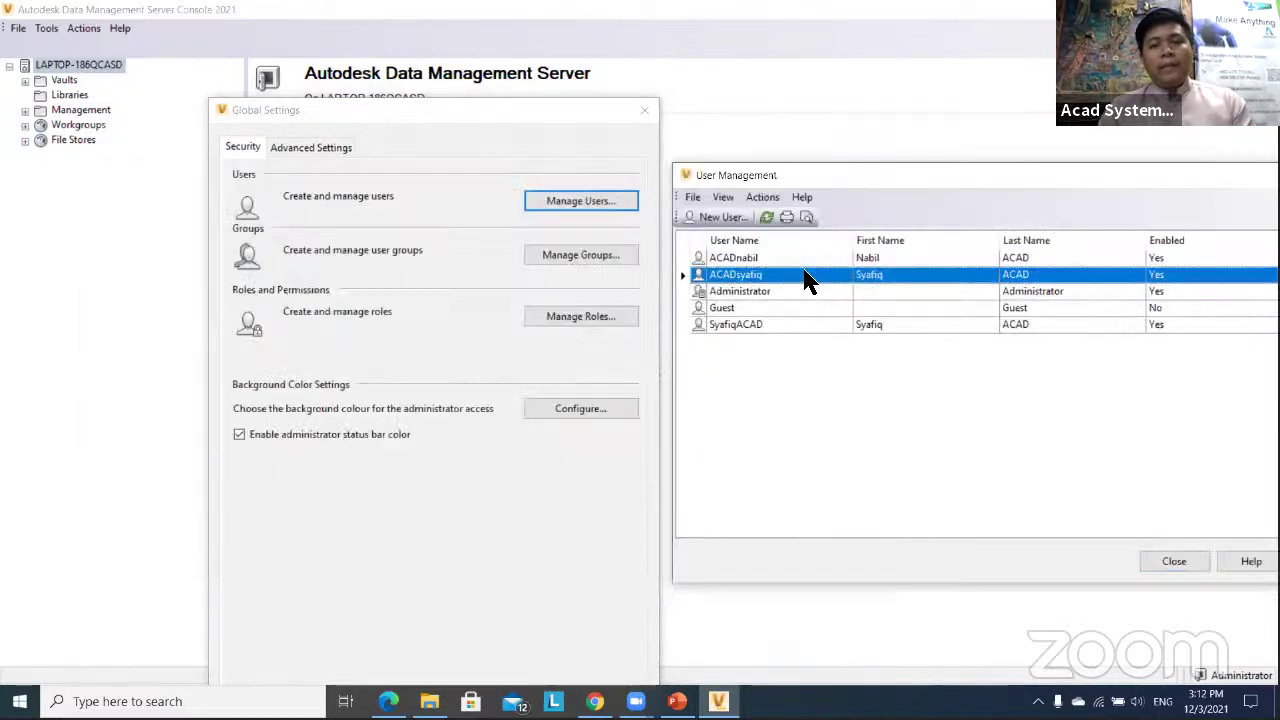
{"action": "left_click", "coordinate": [808, 262]}
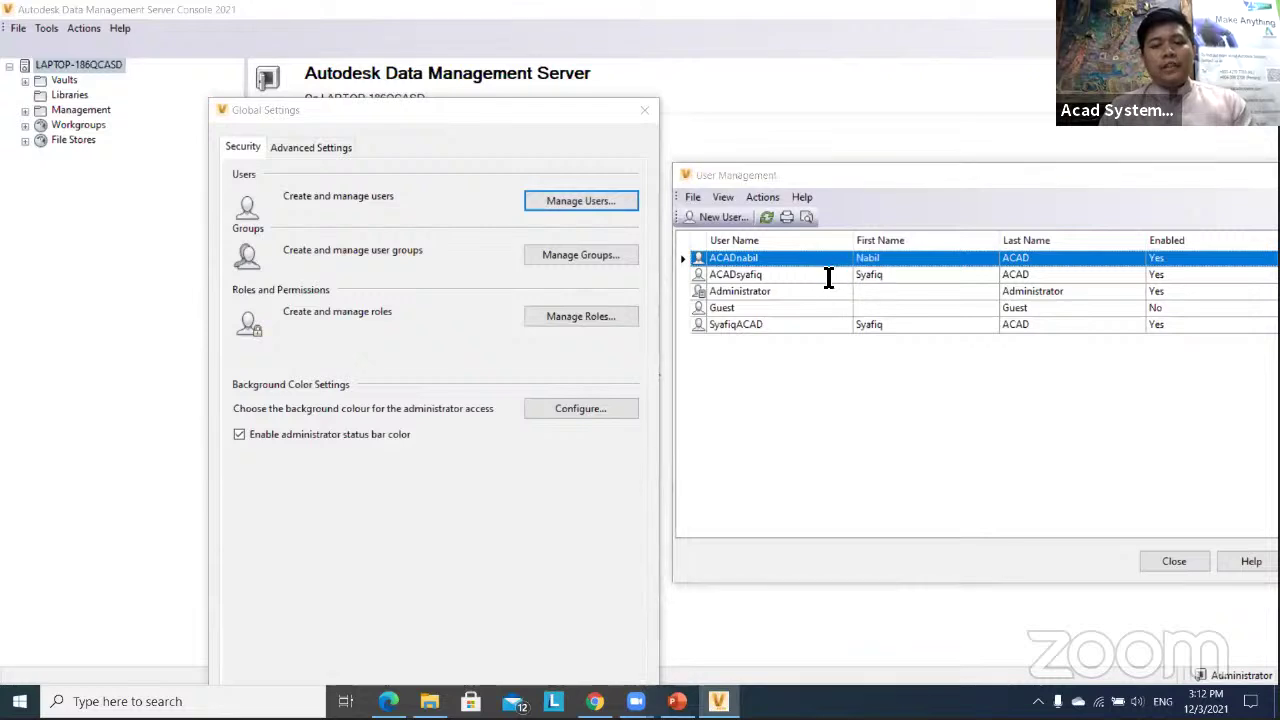
{"action": "double_click", "coordinate": [828, 264]}
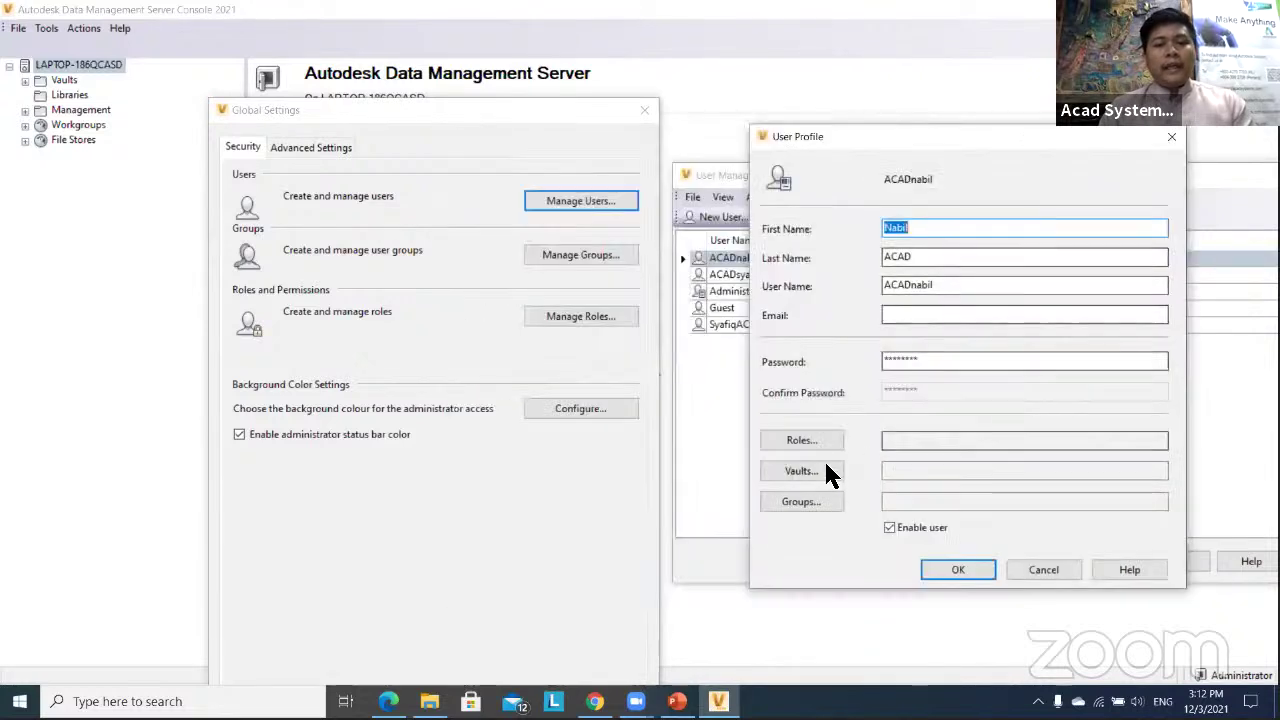
- Grant the user ACAD Systems FOL vault access and the Visitor role, then save
{"action": "left_click", "coordinate": [824, 470]}
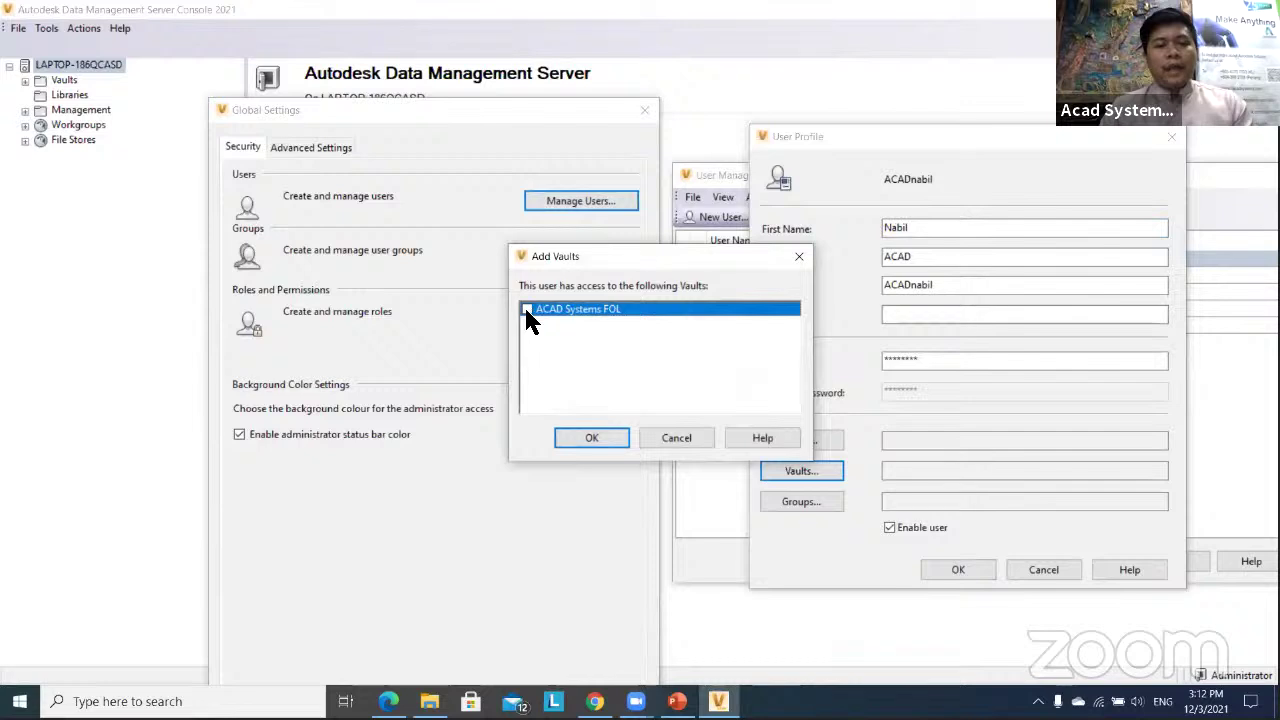
{"action": "left_click", "coordinate": [592, 440]}
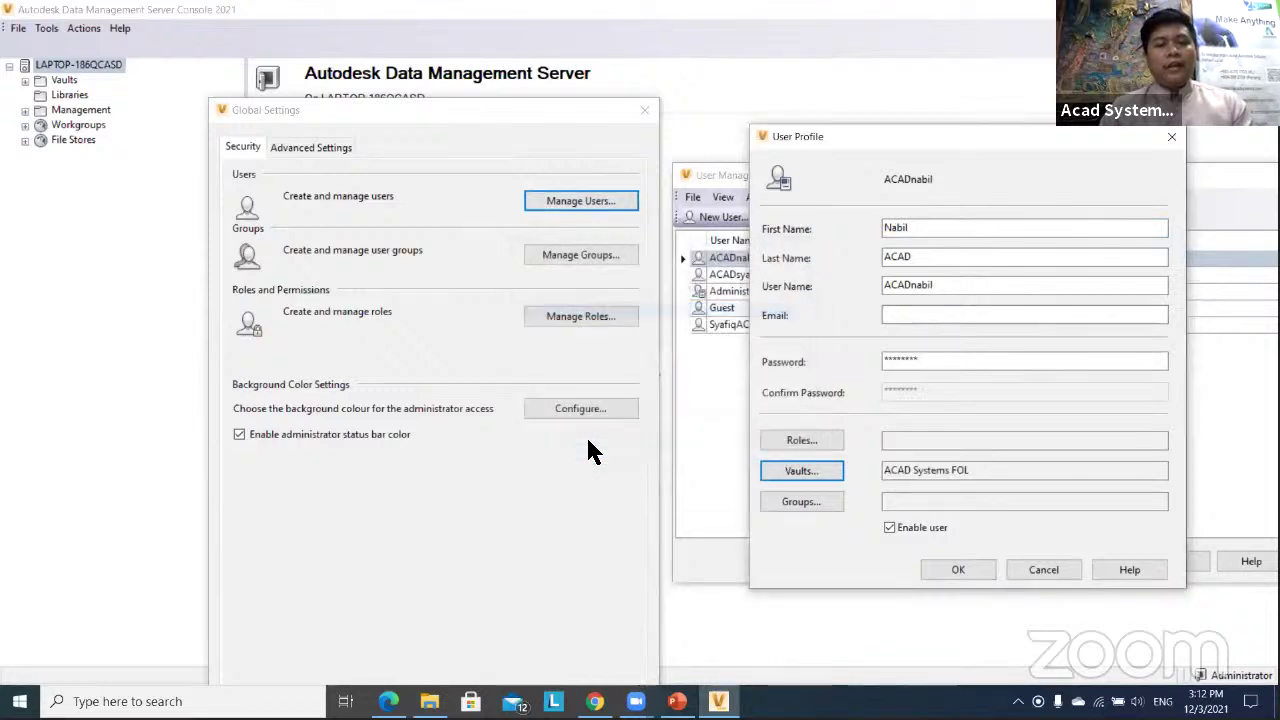
{"action": "left_click", "coordinate": [820, 443]}
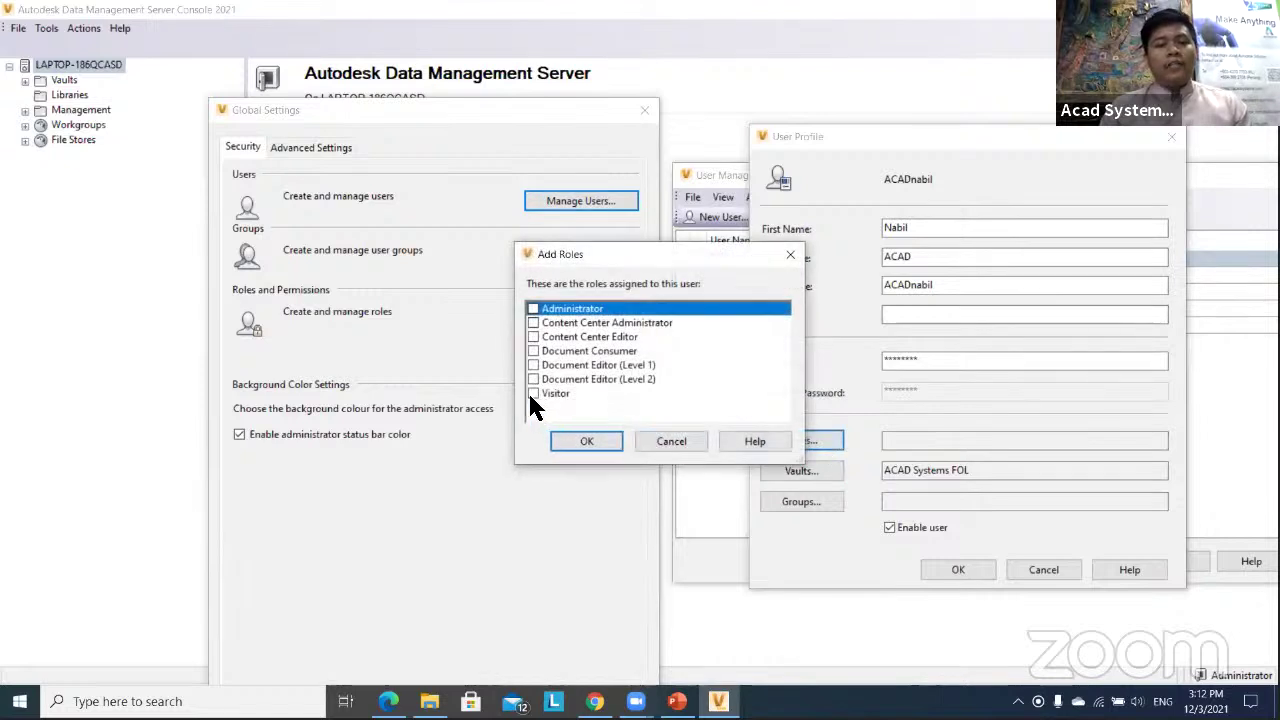
{"action": "left_click", "coordinate": [532, 393]}
{"action": "left_click", "coordinate": [580, 442]}
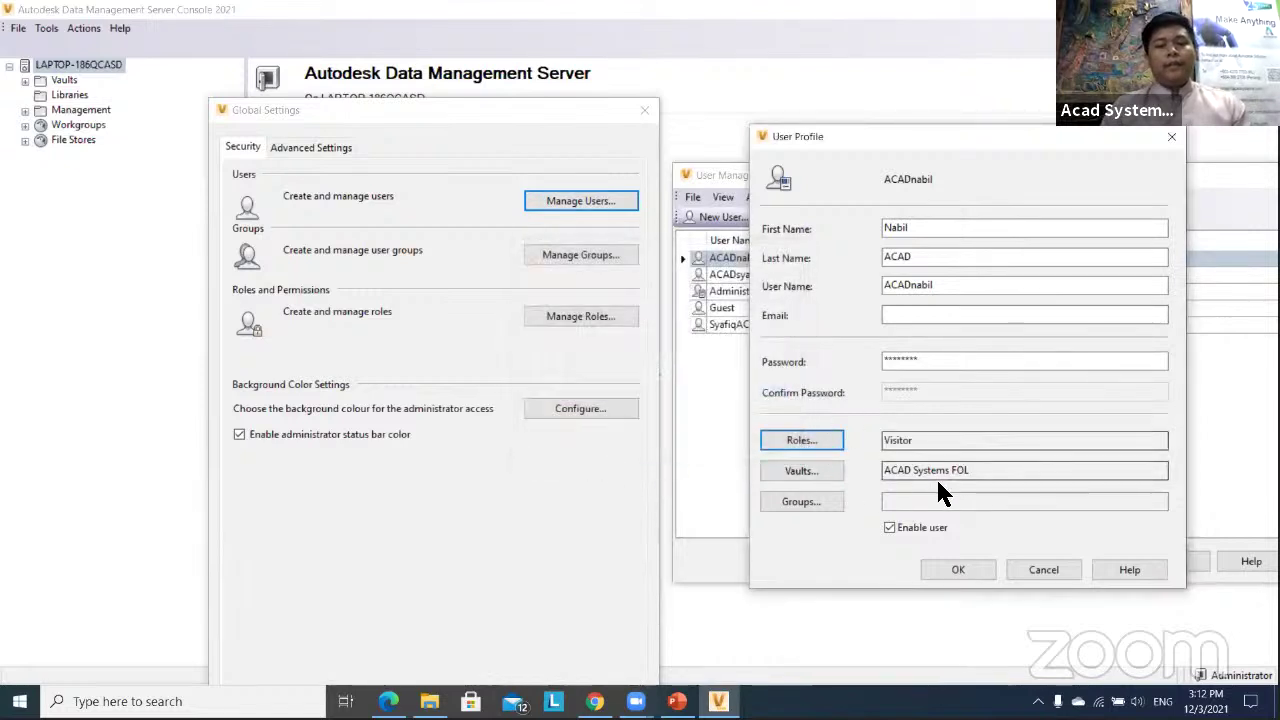
{"action": "left_click", "coordinate": [958, 569]}
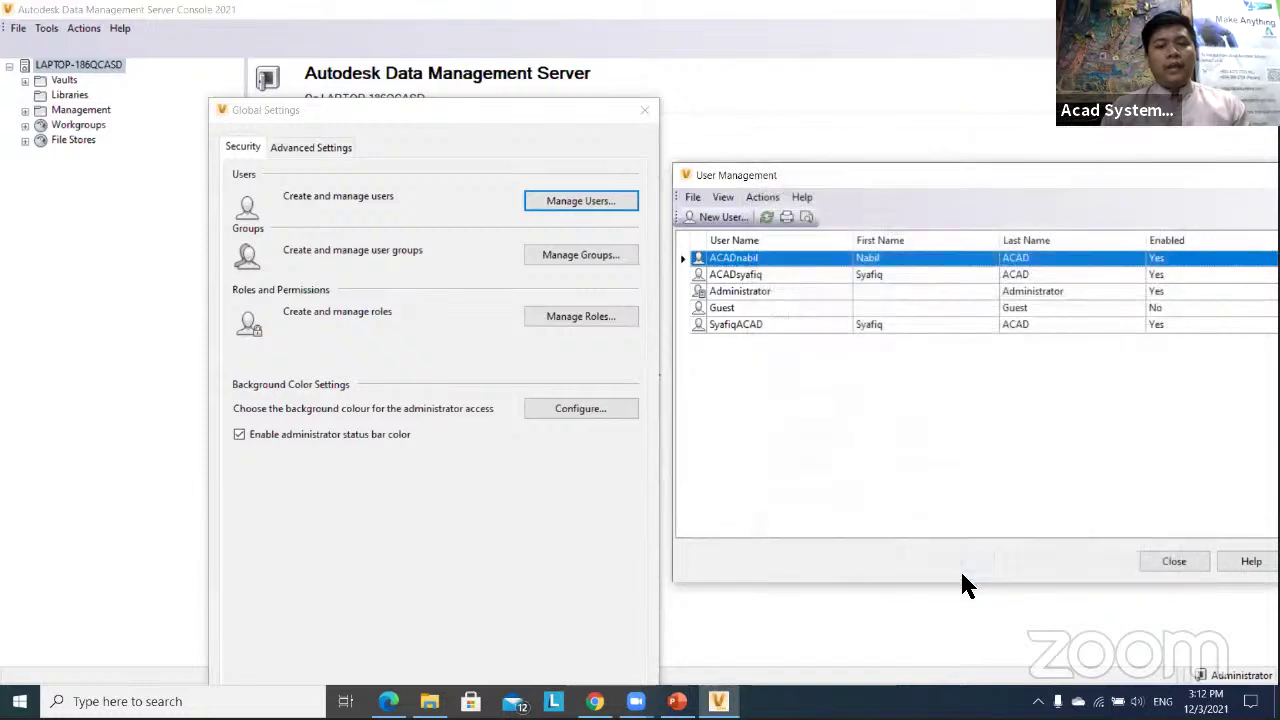
- Open the second user's profile, cancelling an accidental New User form
{"action": "left_click", "coordinate": [745, 278]}
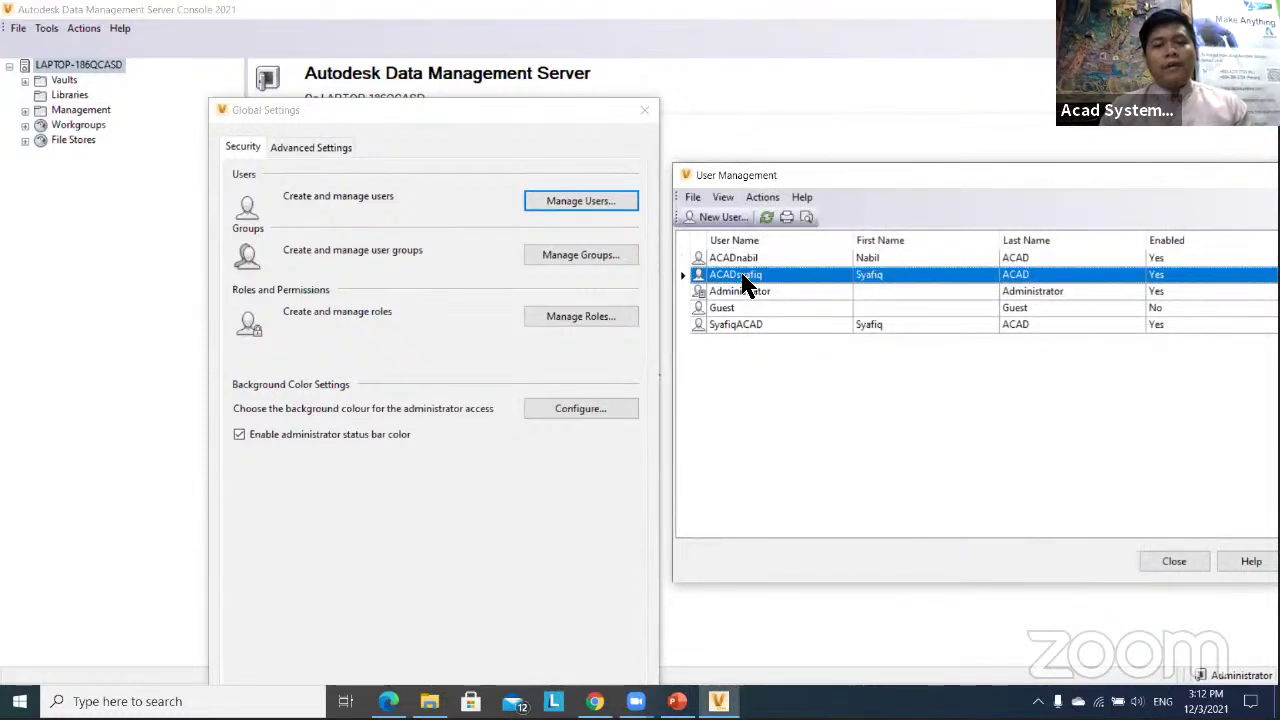
{"action": "left_click", "coordinate": [728, 217]}
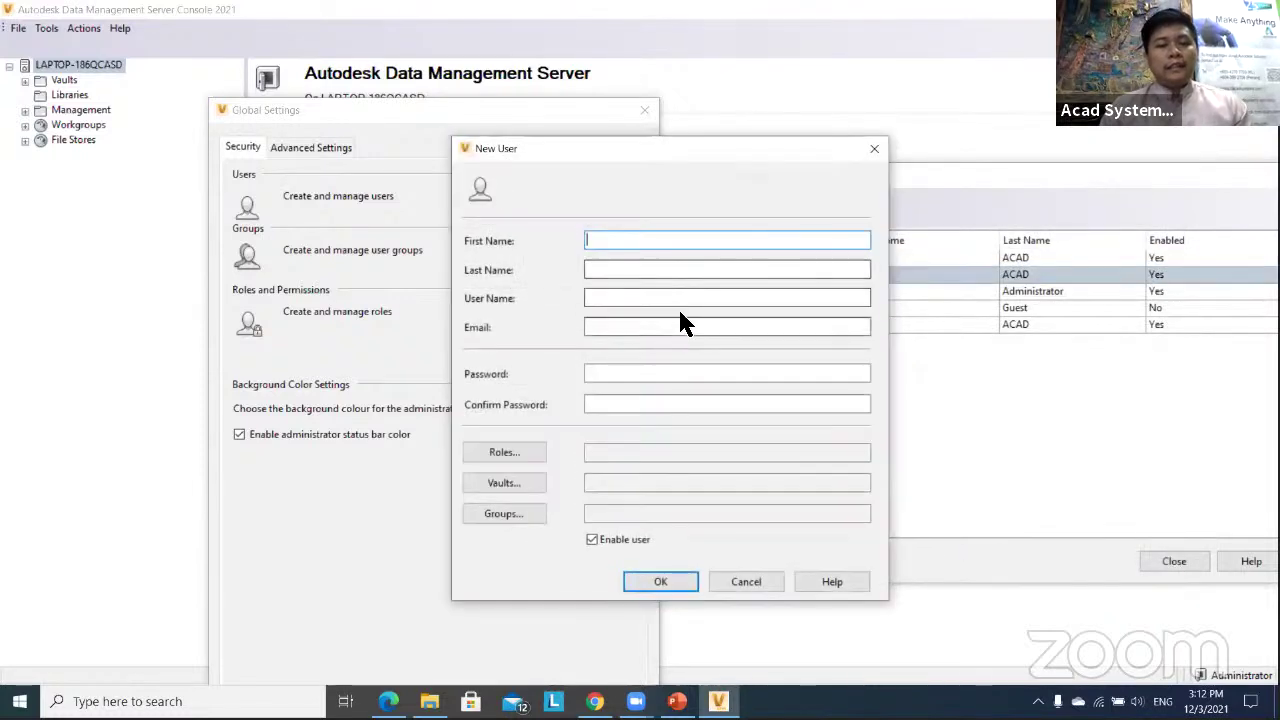
{"action": "left_click", "coordinate": [874, 148]}
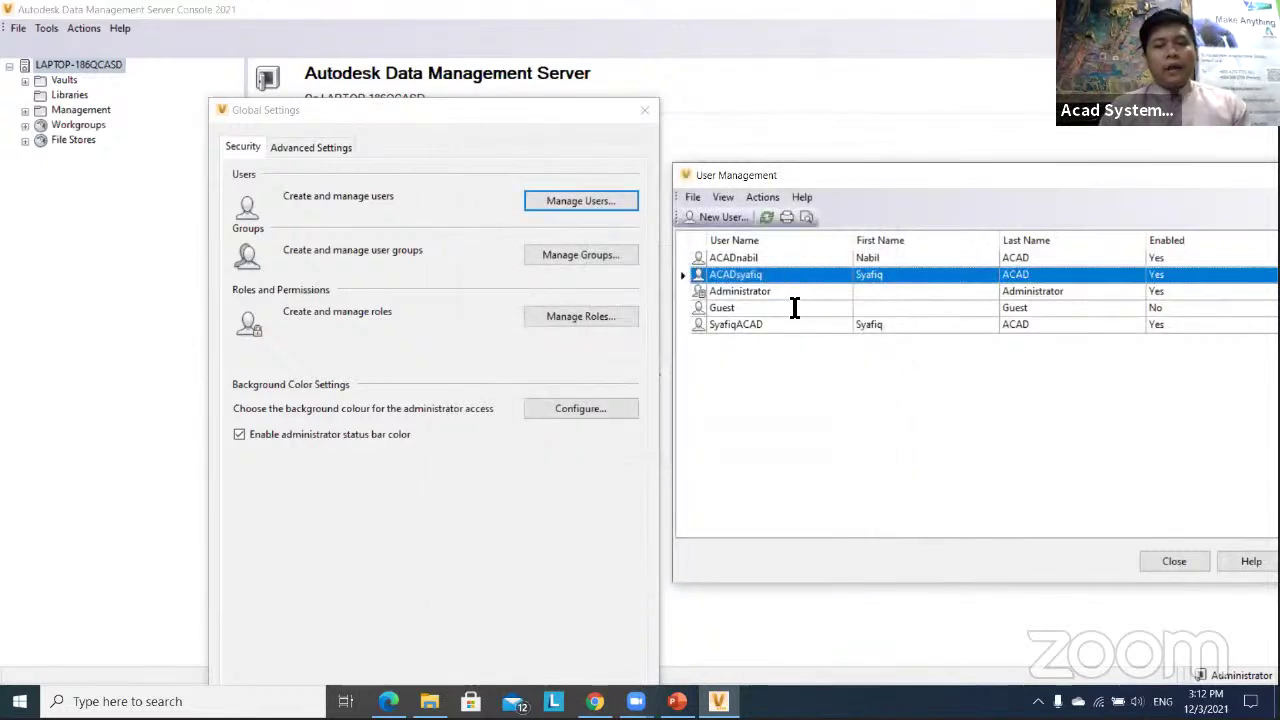
{"action": "double_click", "coordinate": [794, 274]}
- Assign the Document Consumer, Document Editor Level 1 and Level 2 roles
{"action": "left_click", "coordinate": [518, 450]}
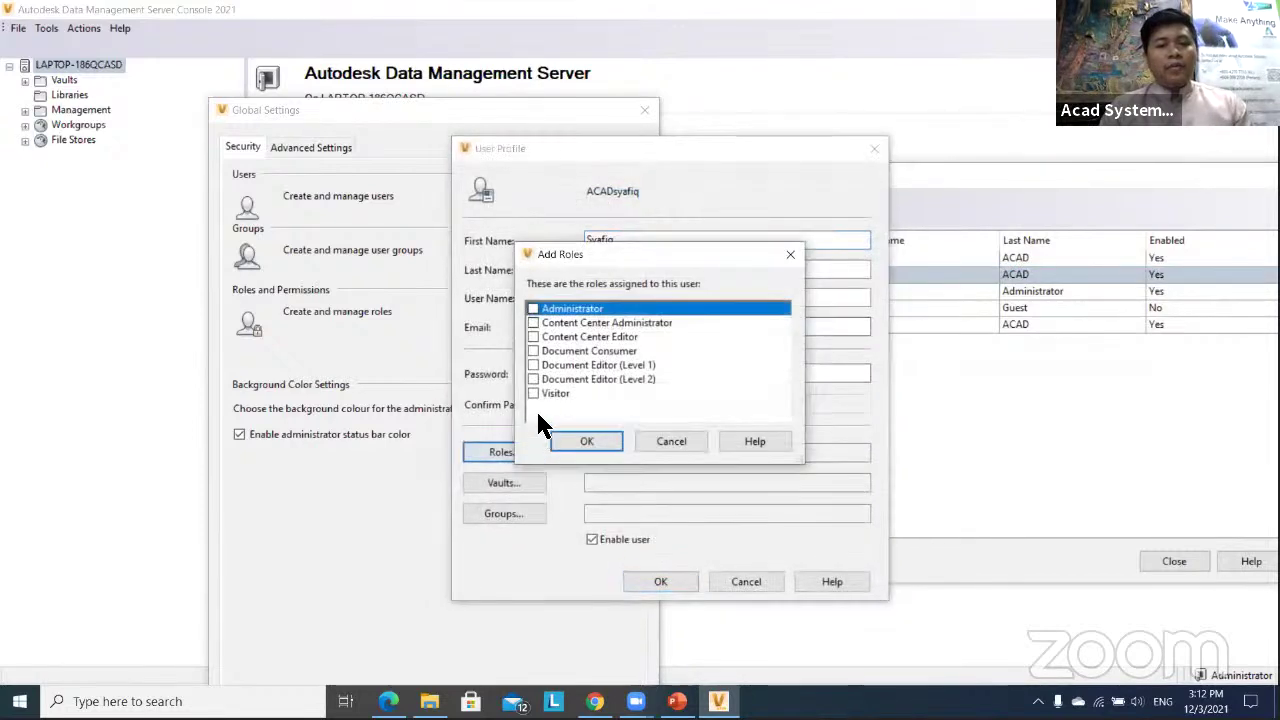
{"action": "left_click", "coordinate": [534, 351]}
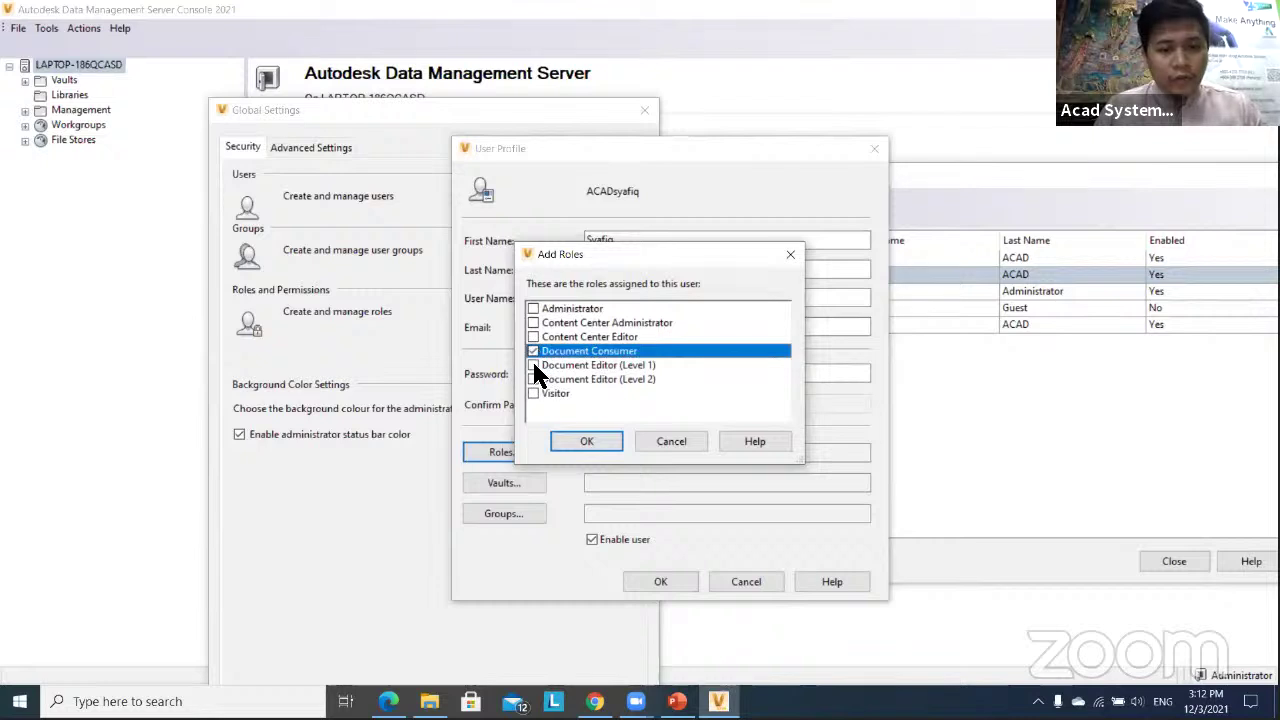
{"action": "left_click", "coordinate": [535, 365]}
{"action": "left_click", "coordinate": [534, 379]}
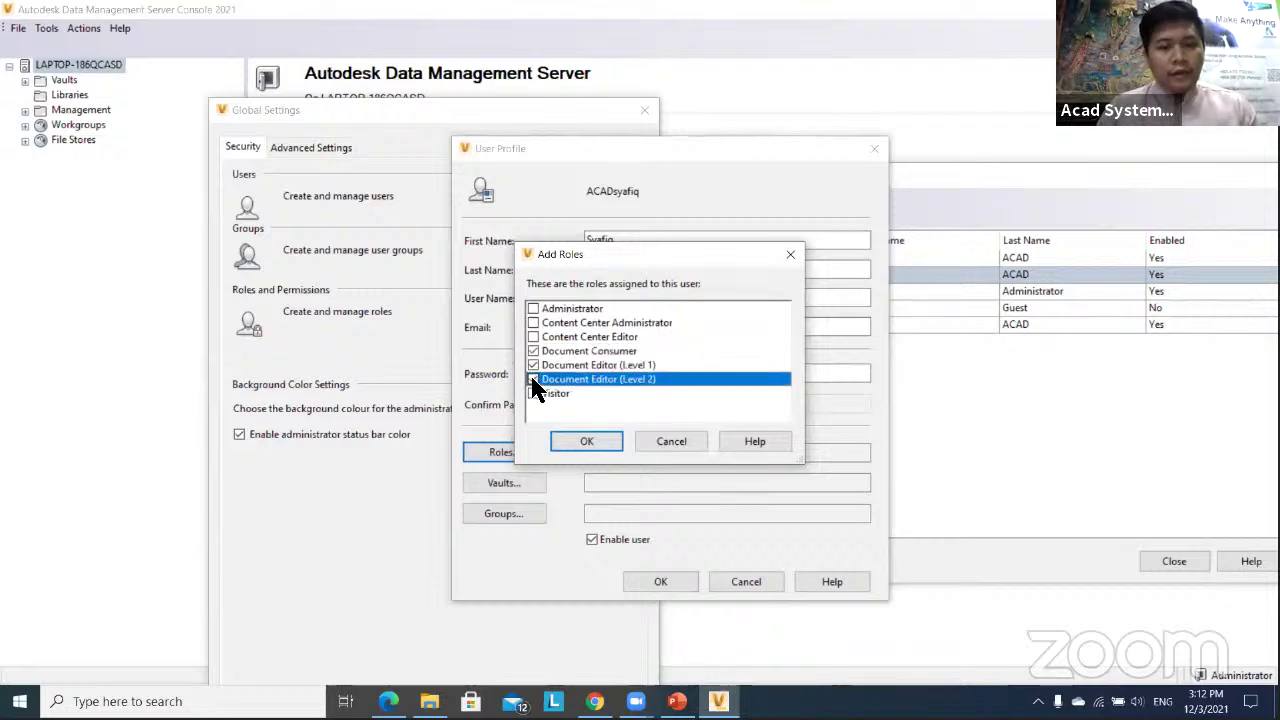
{"action": "left_click", "coordinate": [568, 439]}
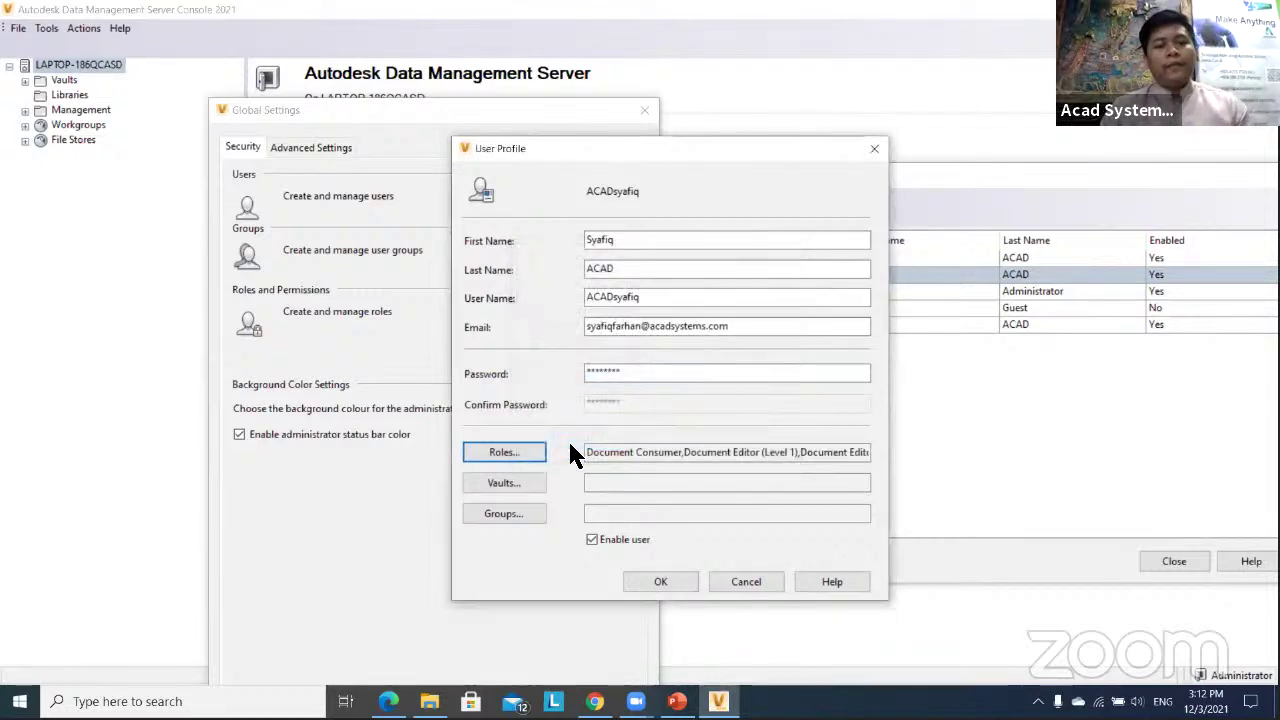
- Add ACAD Systems FOL vault access, save the profile and close User Management
{"action": "left_click", "coordinate": [513, 481]}
{"action": "left_click", "coordinate": [527, 309]}
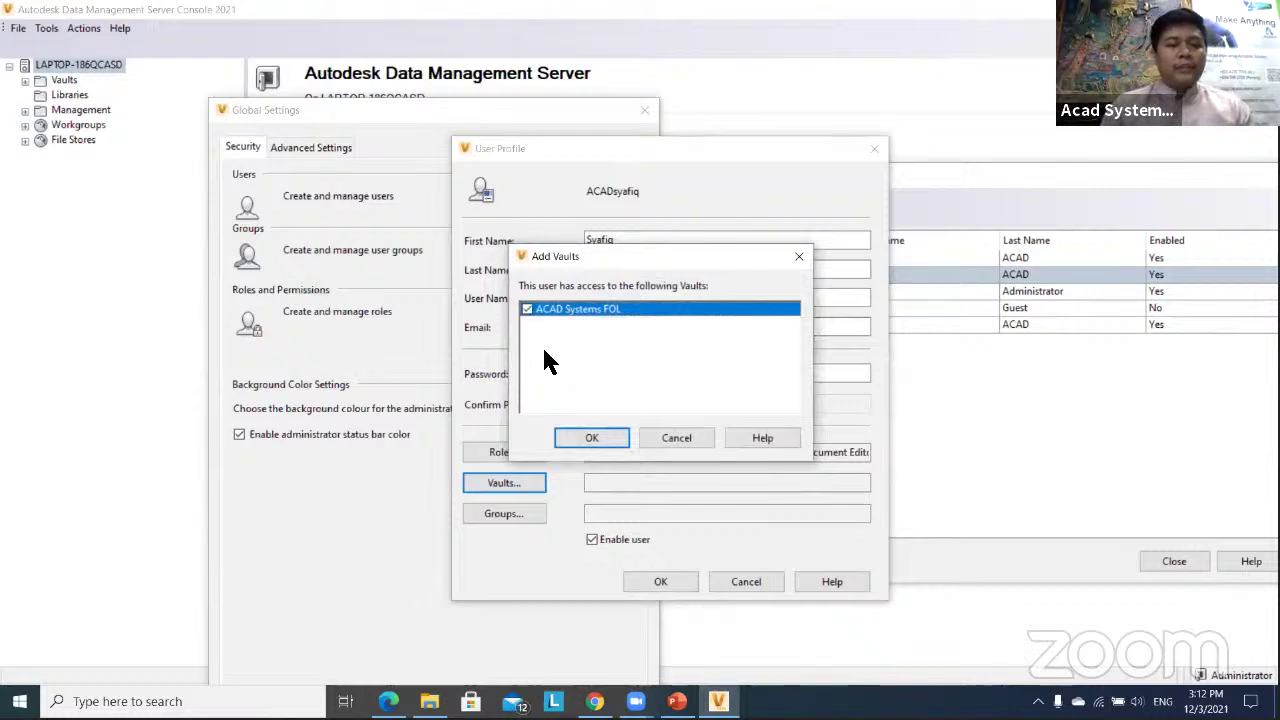
{"action": "left_click", "coordinate": [589, 438]}
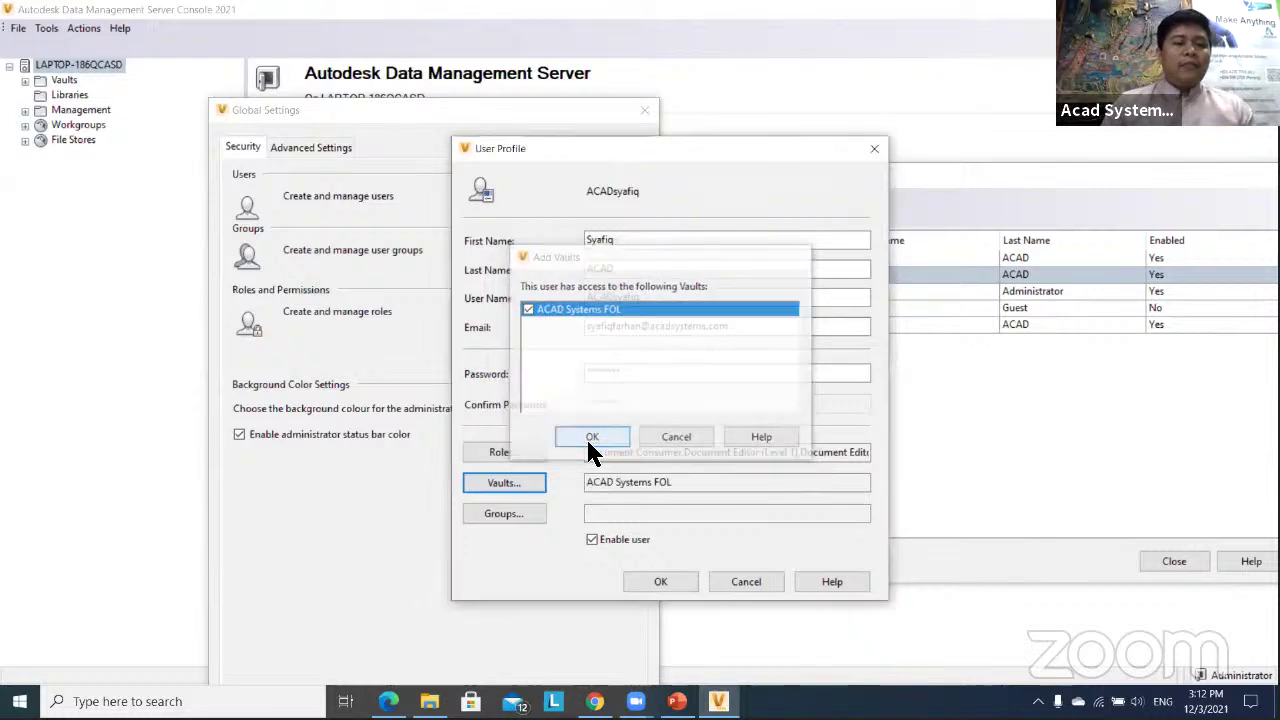
{"action": "left_click", "coordinate": [536, 478]}
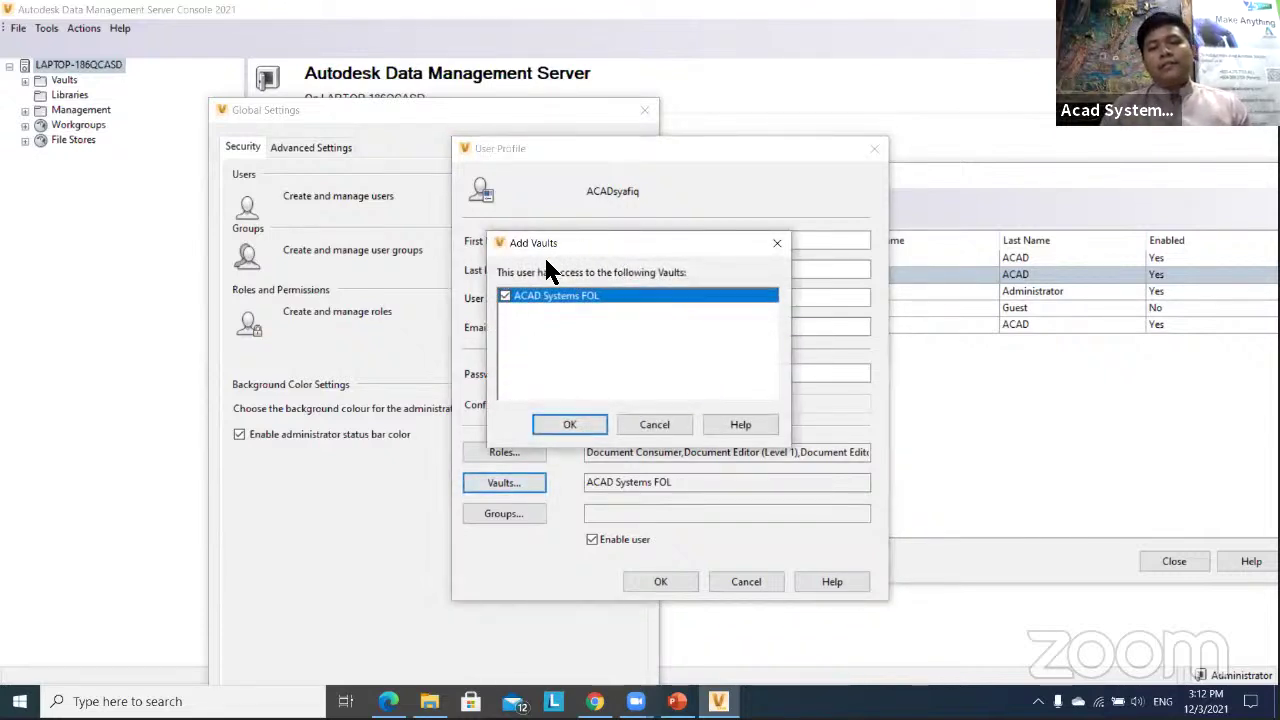
{"action": "left_click", "coordinate": [572, 426]}
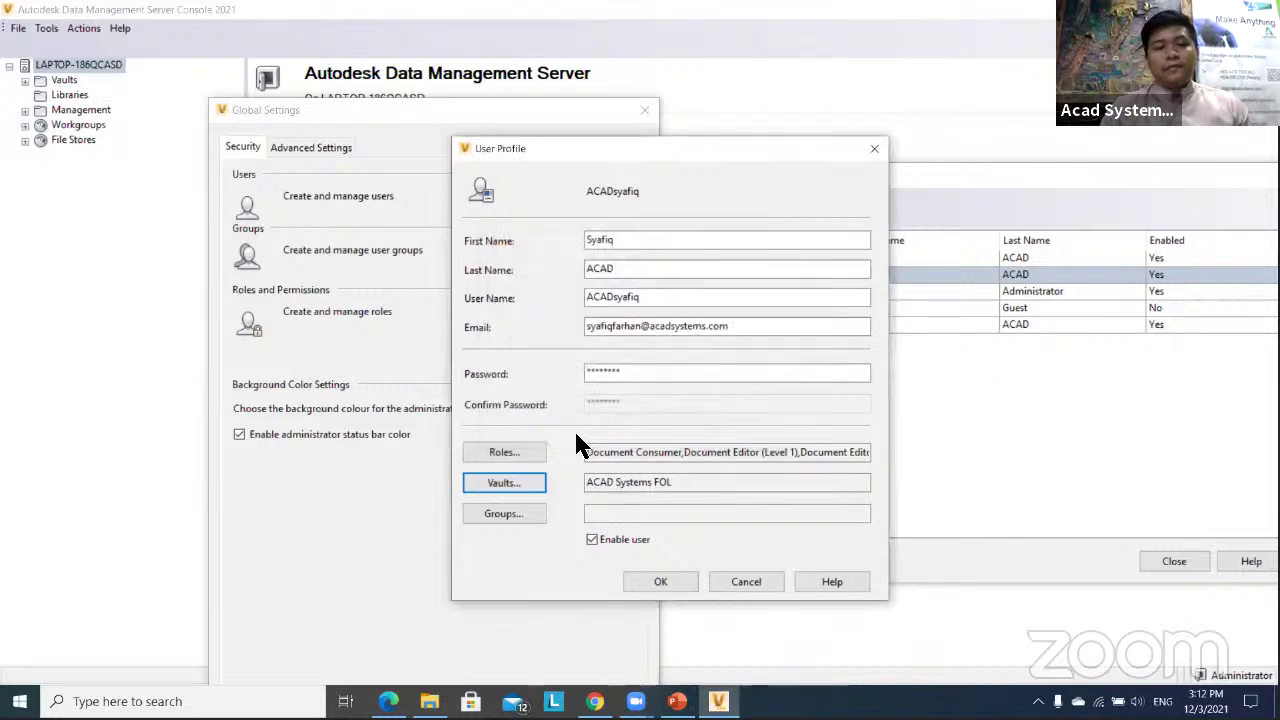
{"action": "left_click", "coordinate": [678, 578]}
{"action": "left_click", "coordinate": [1162, 563]}
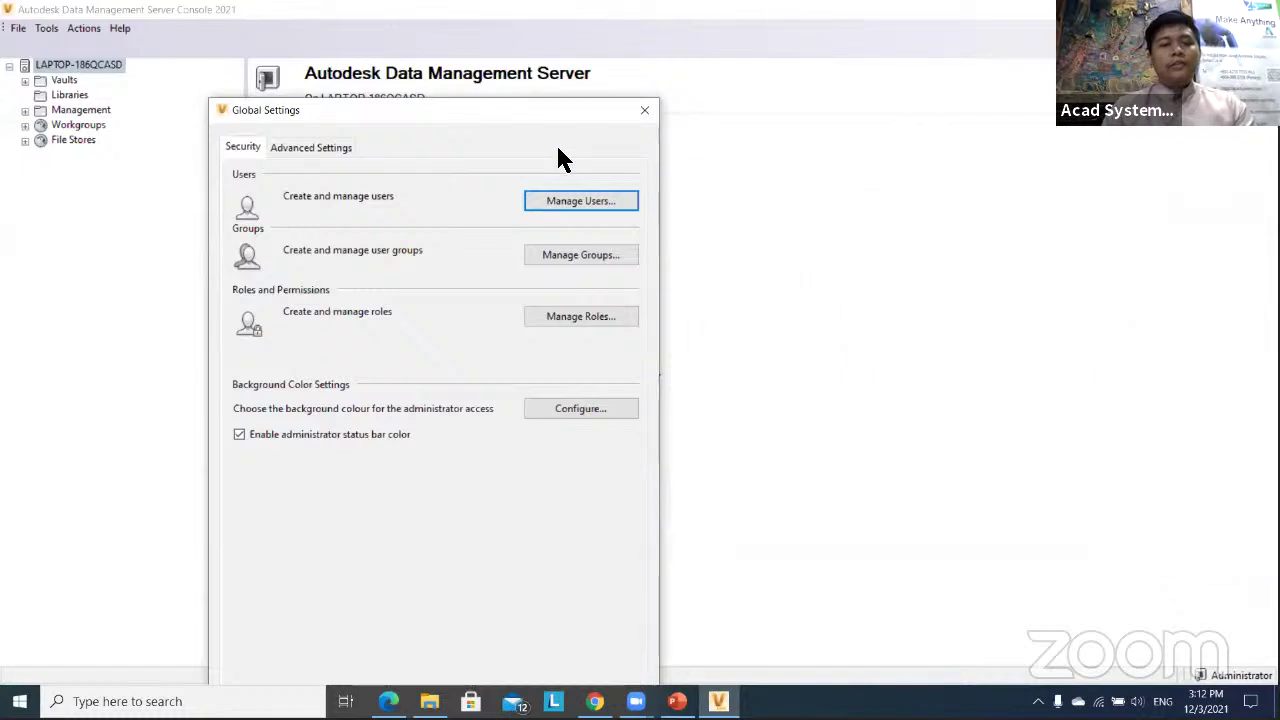
- Close Global Settings, inspect the ACAD Systems FOL vault's properties, then exit the console
{"action": "left_click_drag", "start_coordinate": [504, 128], "coordinate": [943, 168]}
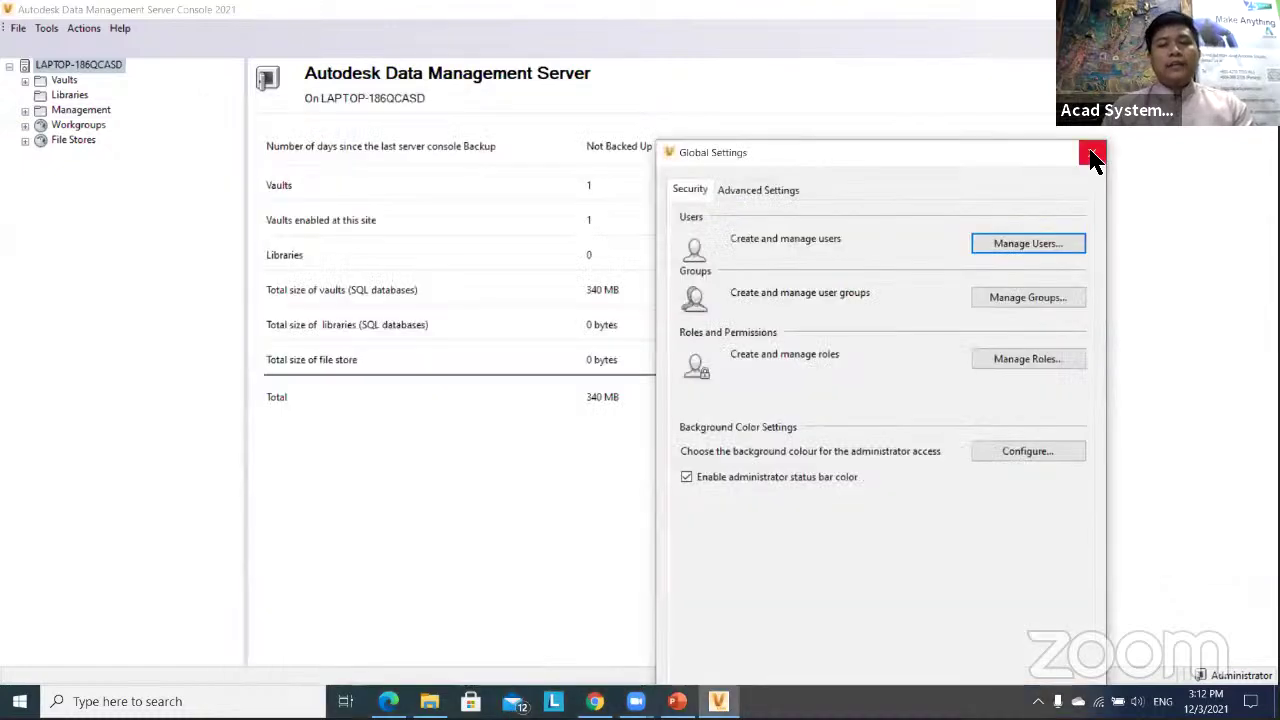
{"action": "left_click", "coordinate": [1092, 154]}
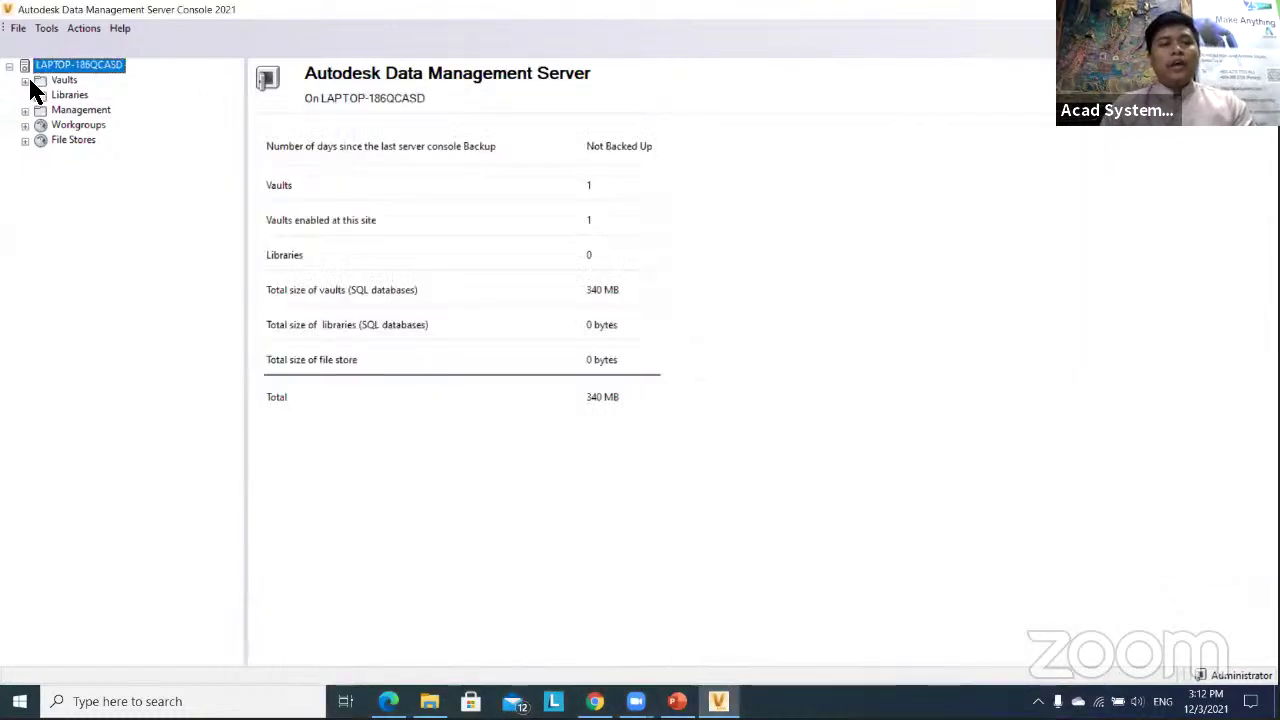
{"action": "left_click", "coordinate": [27, 82]}
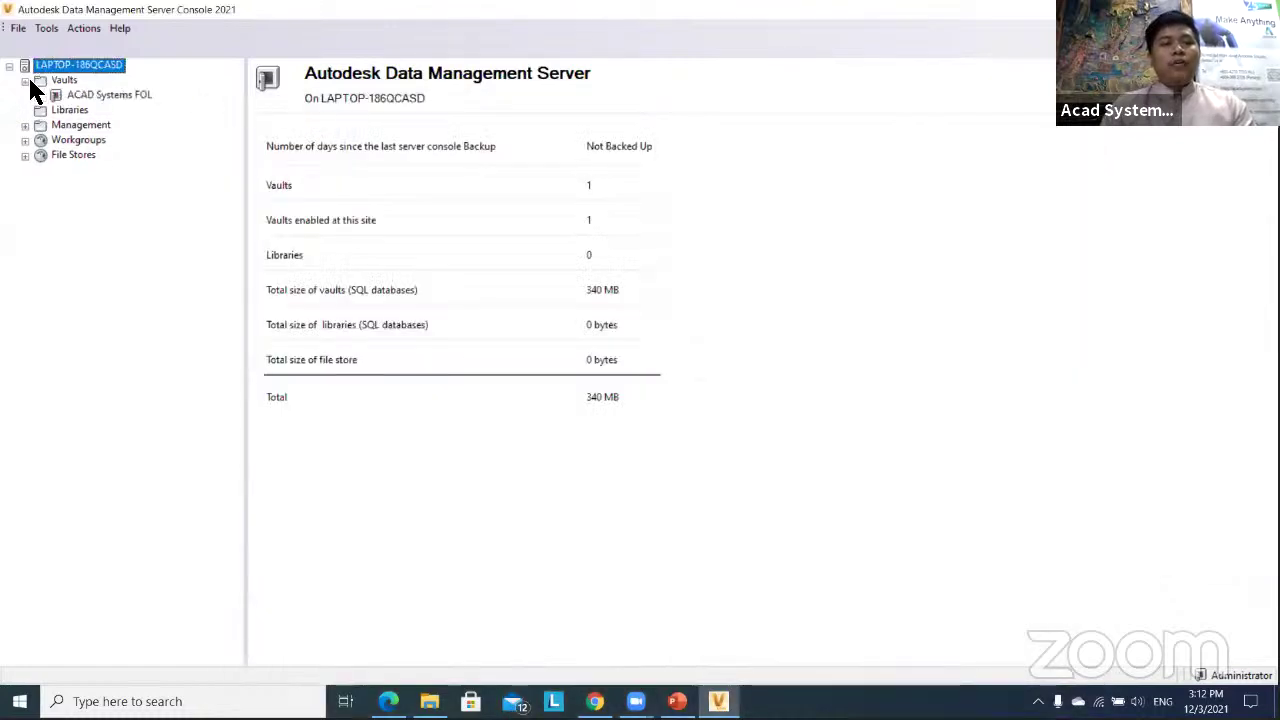
{"action": "left_click", "coordinate": [117, 96]}
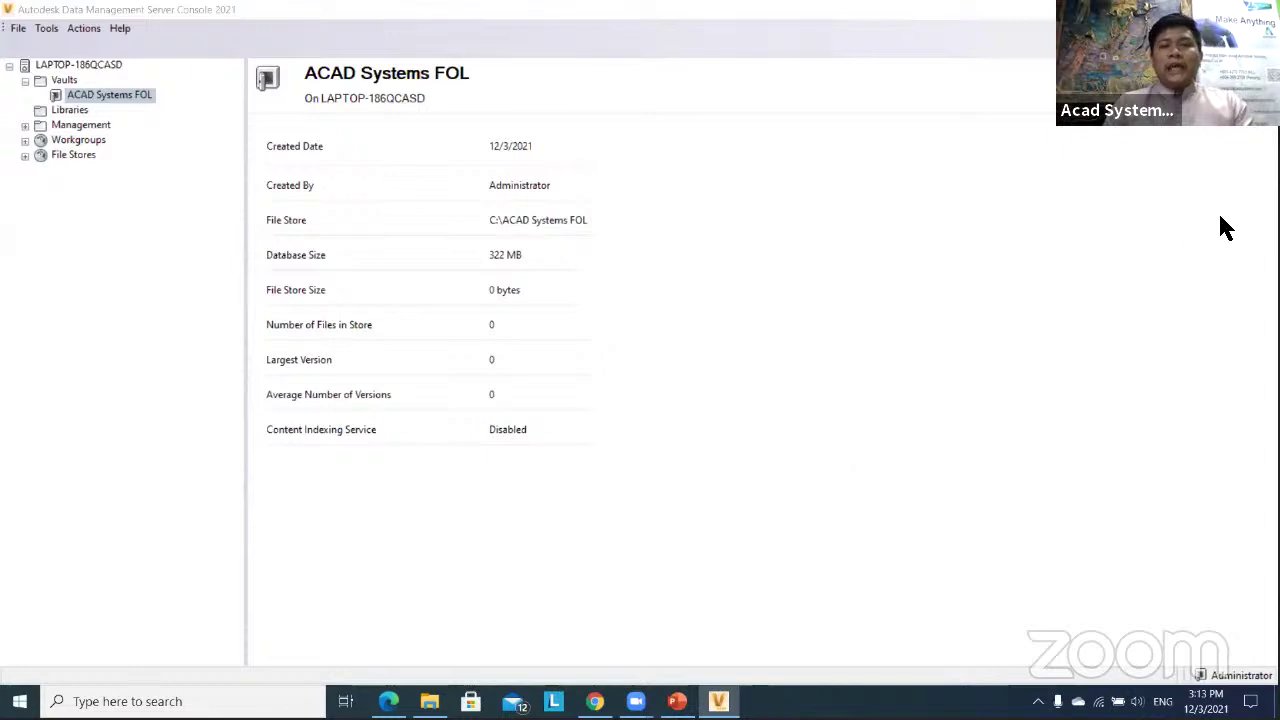
{"action": "left_click", "coordinate": [1265, 9]}
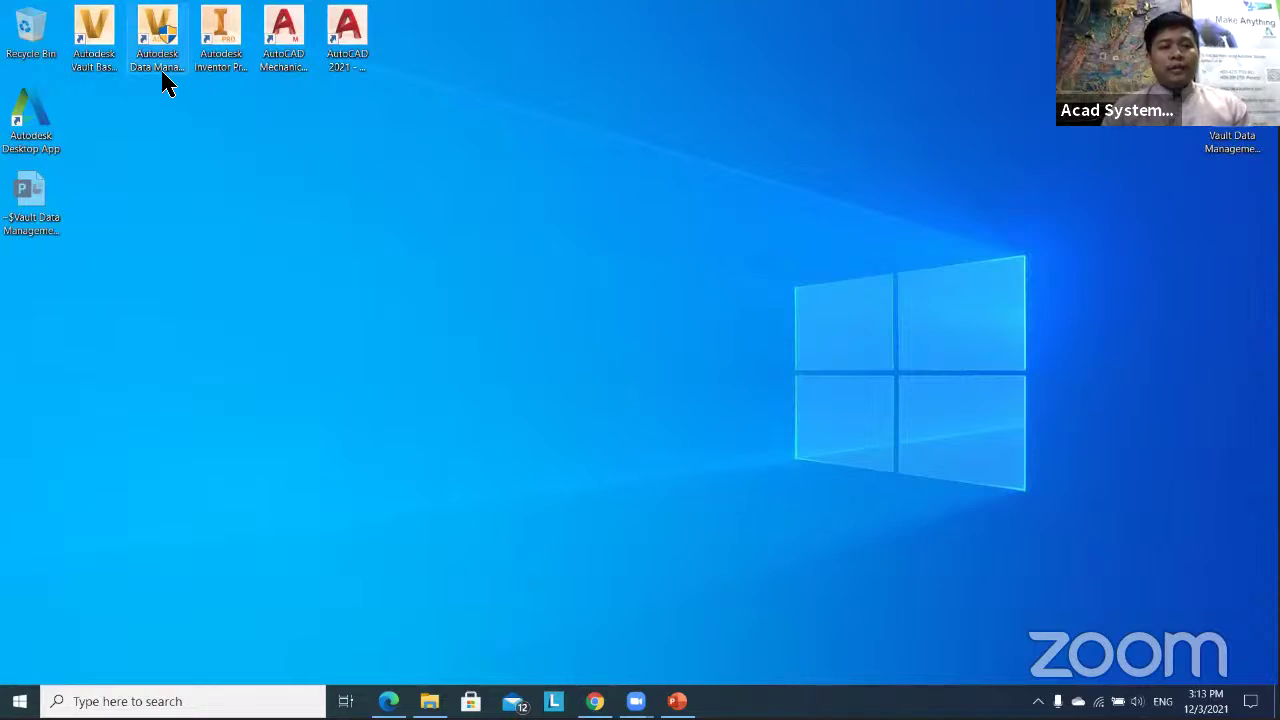
- Start Autodesk Vault Basic 2021 from its desktop shortcut to bring up the Log In dialog
{"action": "left_click", "coordinate": [100, 60]}
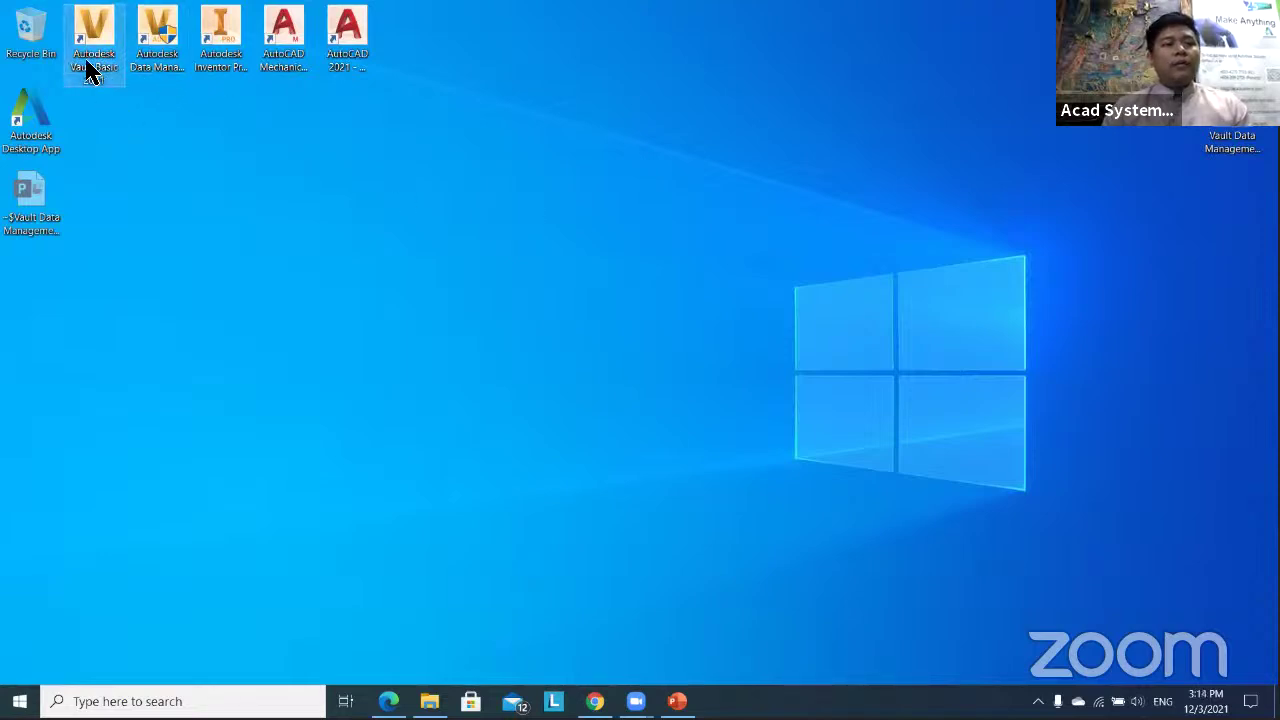
{"action": "double_click", "coordinate": [91, 66]}
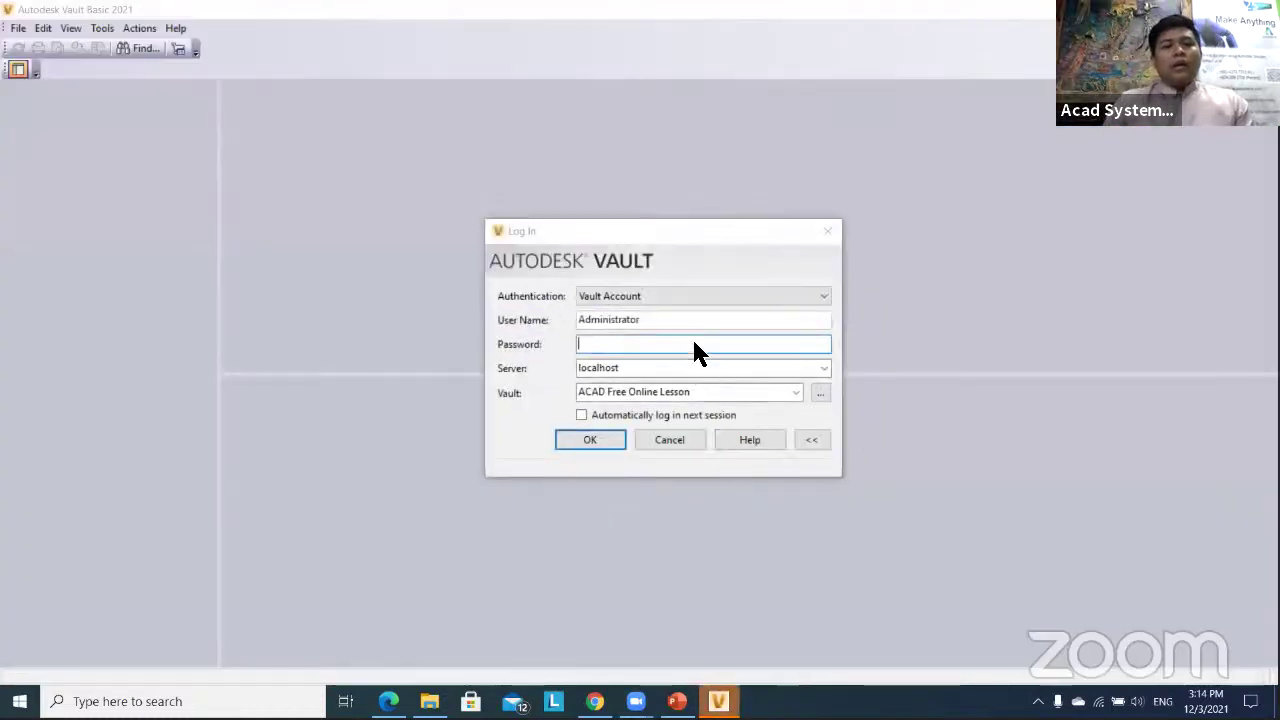
- Log in as Administrator, choosing the ACAD Systems FOL vault, then expand its navigation tree
{"action": "left_click_drag", "start_coordinate": [666, 328], "coordinate": [578, 325]}
{"action": "left_click", "coordinate": [683, 326]}
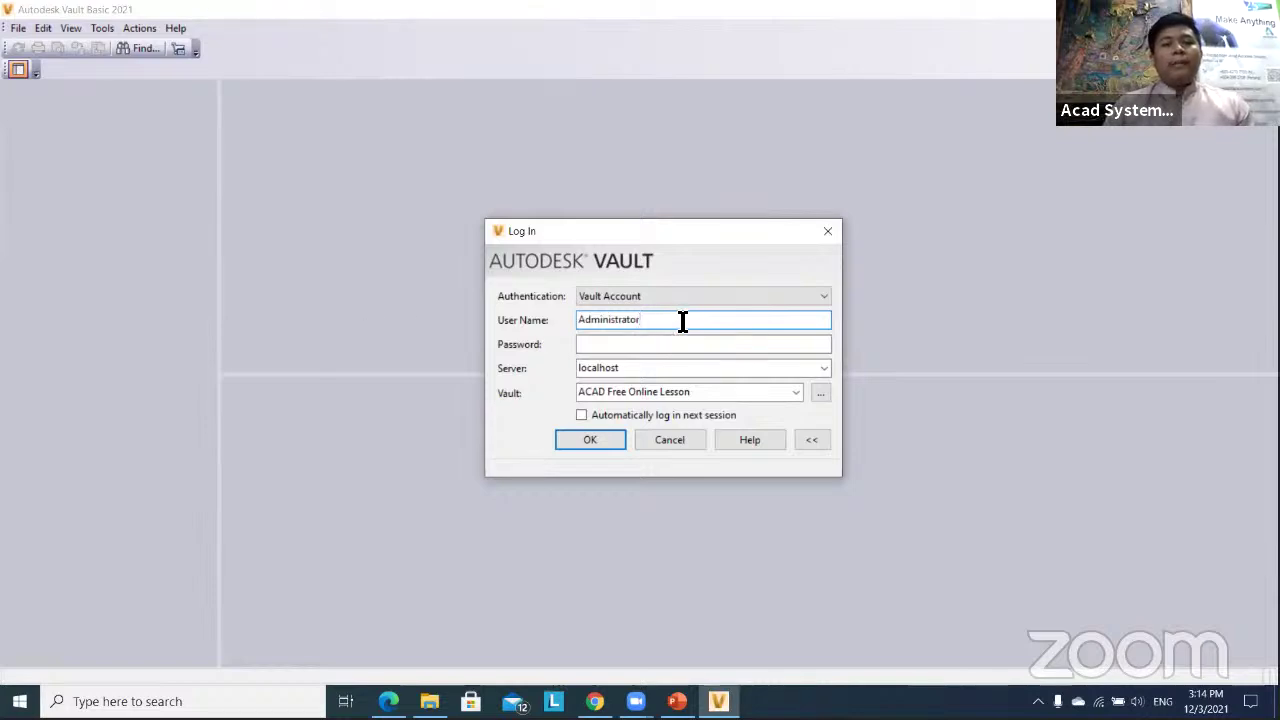
{"action": "left_click_drag", "start_coordinate": [580, 325], "coordinate": [517, 328]}
{"action": "left_click", "coordinate": [623, 348]}
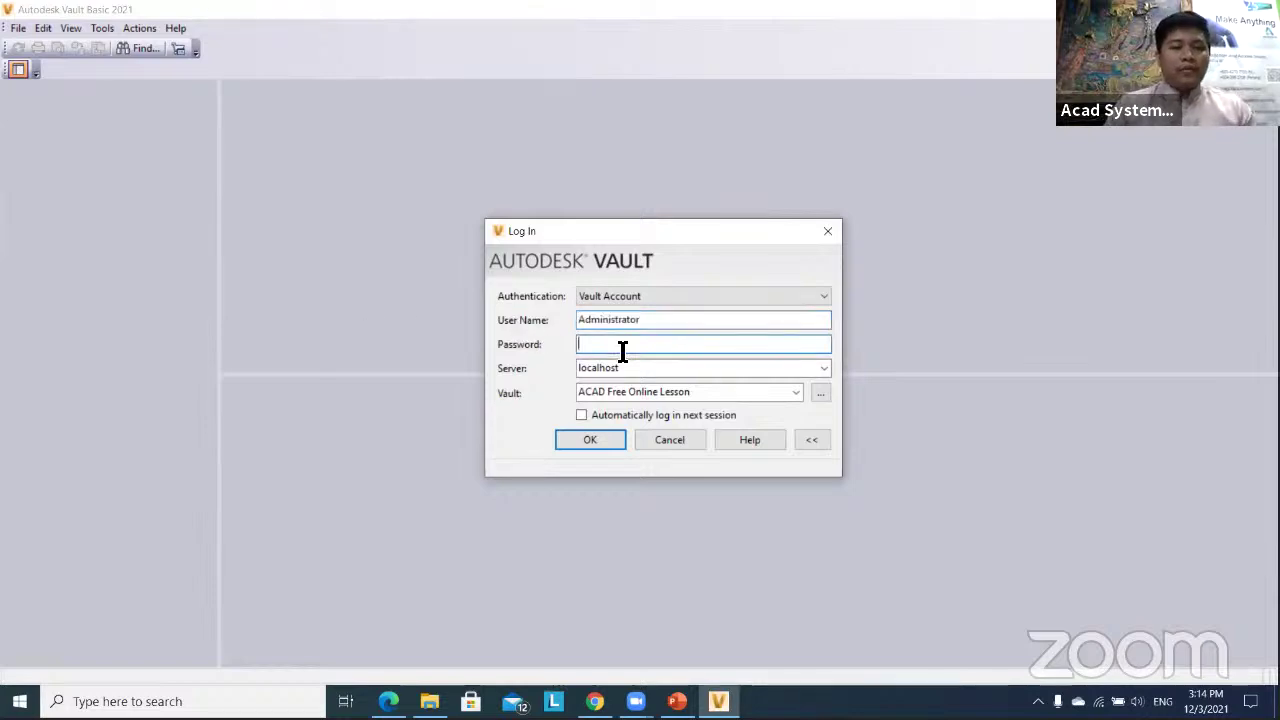
{"action": "left_click", "coordinate": [818, 395]}
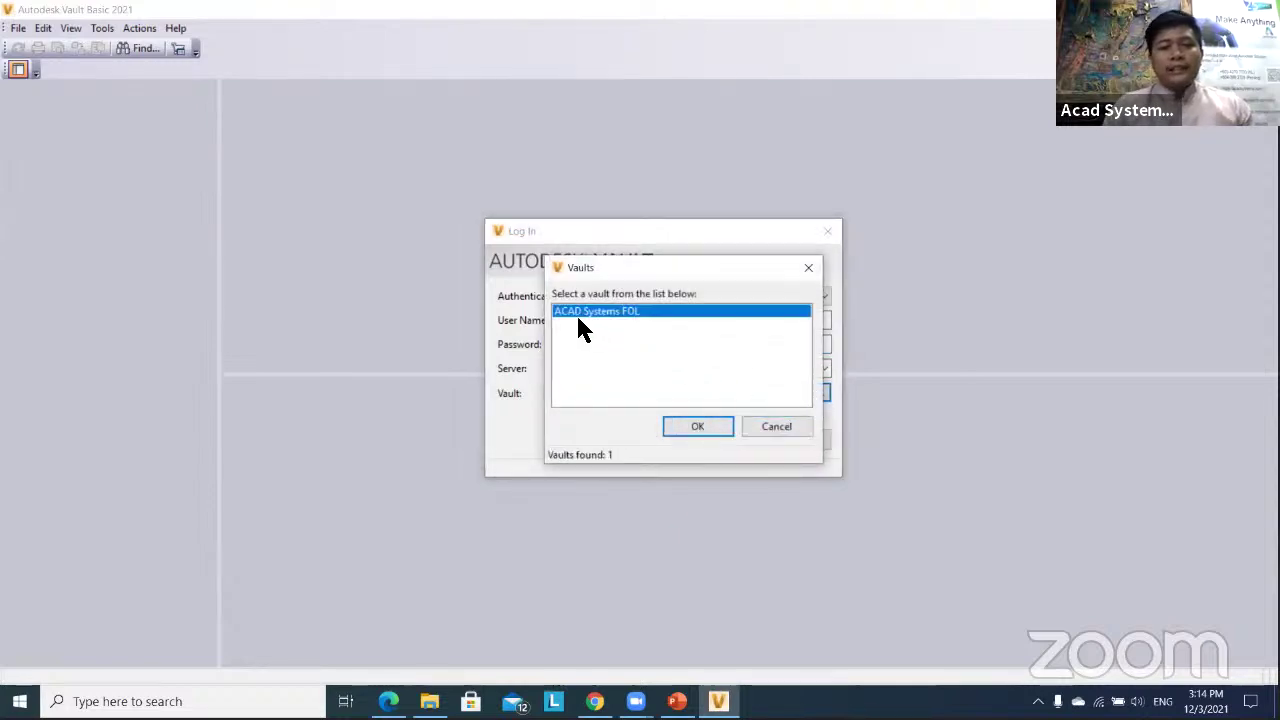
{"action": "left_click", "coordinate": [686, 427]}
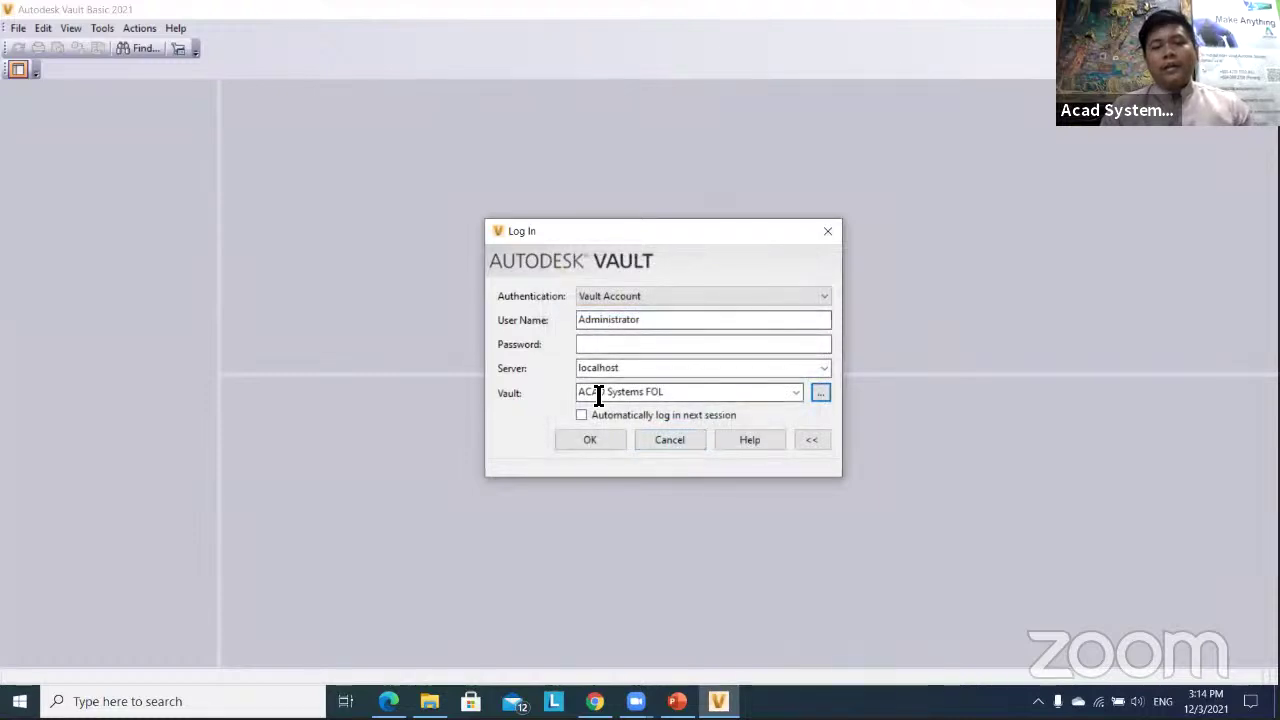
{"action": "left_click", "coordinate": [598, 442]}
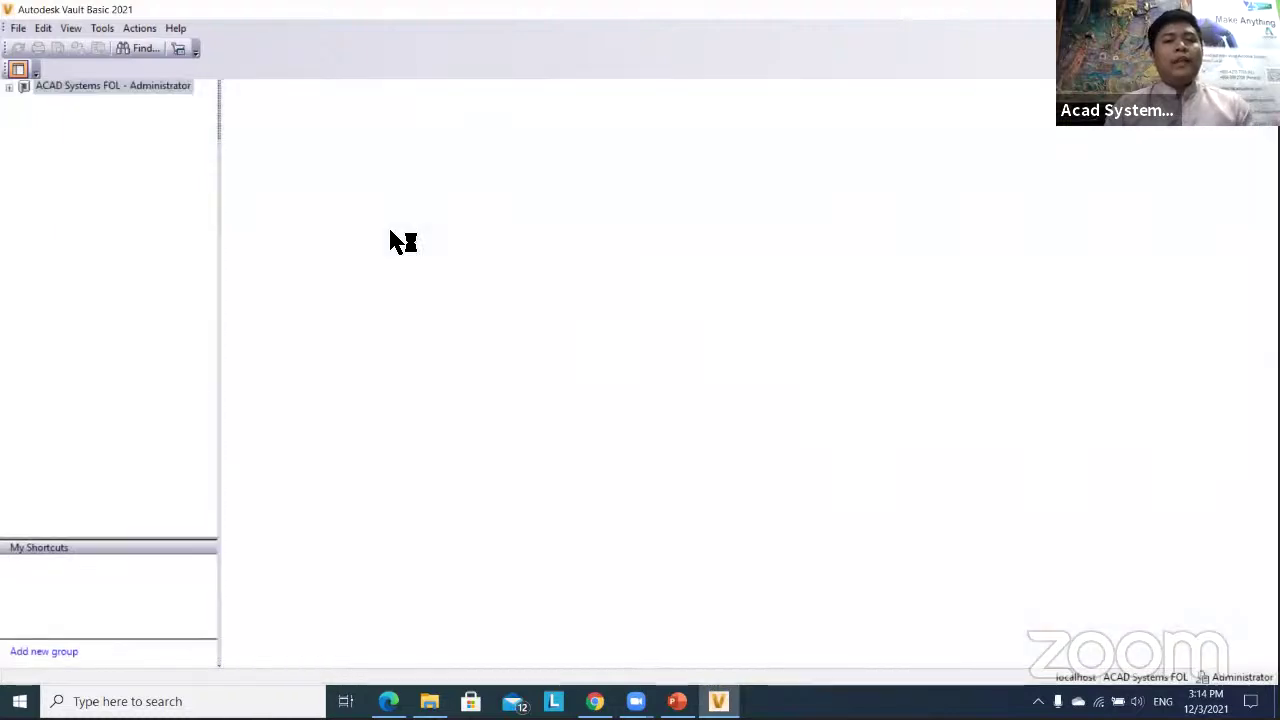
{"action": "double_click", "coordinate": [24, 87]}
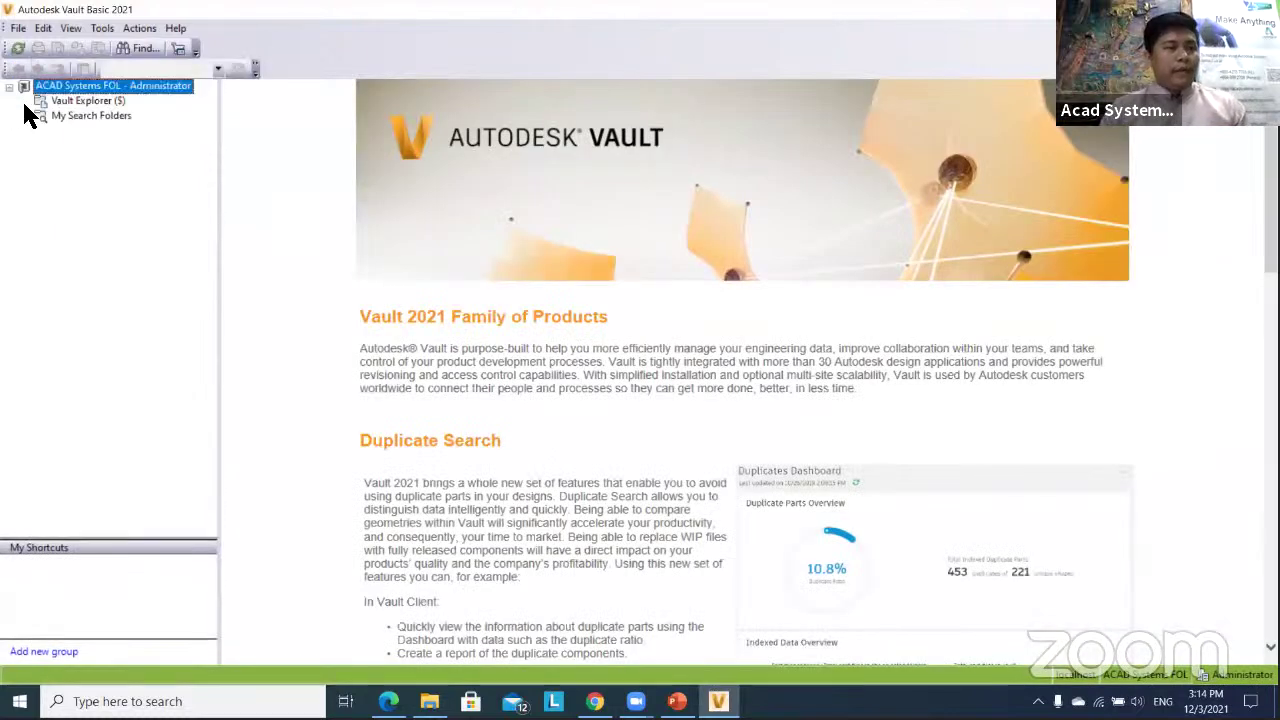
- Create a folder named NEW at the root of Vault Explorer
{"action": "left_click", "coordinate": [72, 103]}
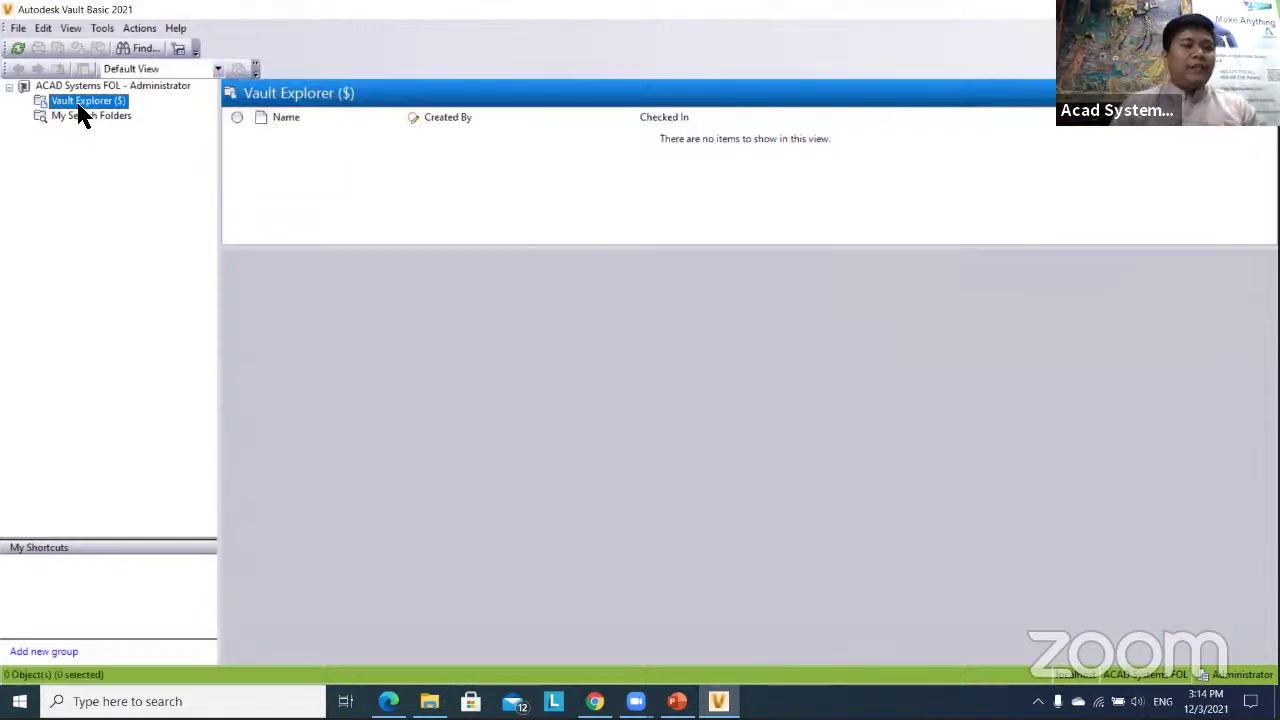
{"action": "right_click", "coordinate": [81, 113]}
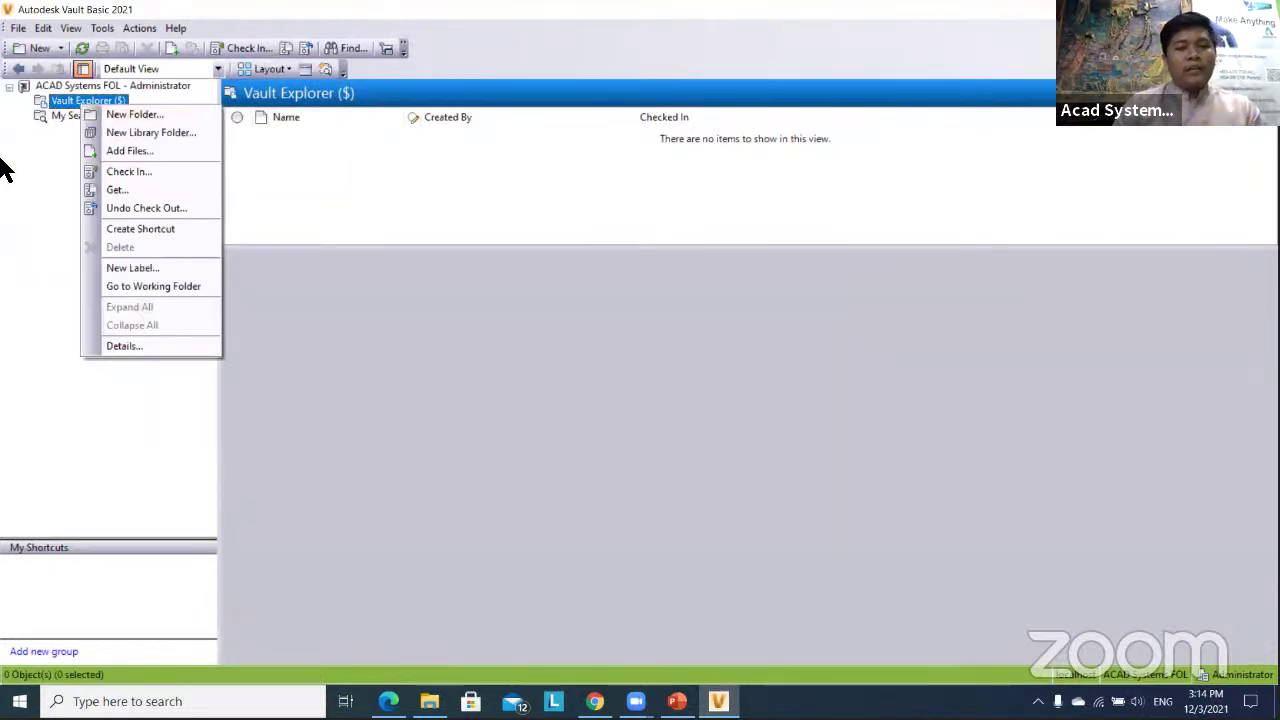
{"action": "left_click", "coordinate": [120, 115]}
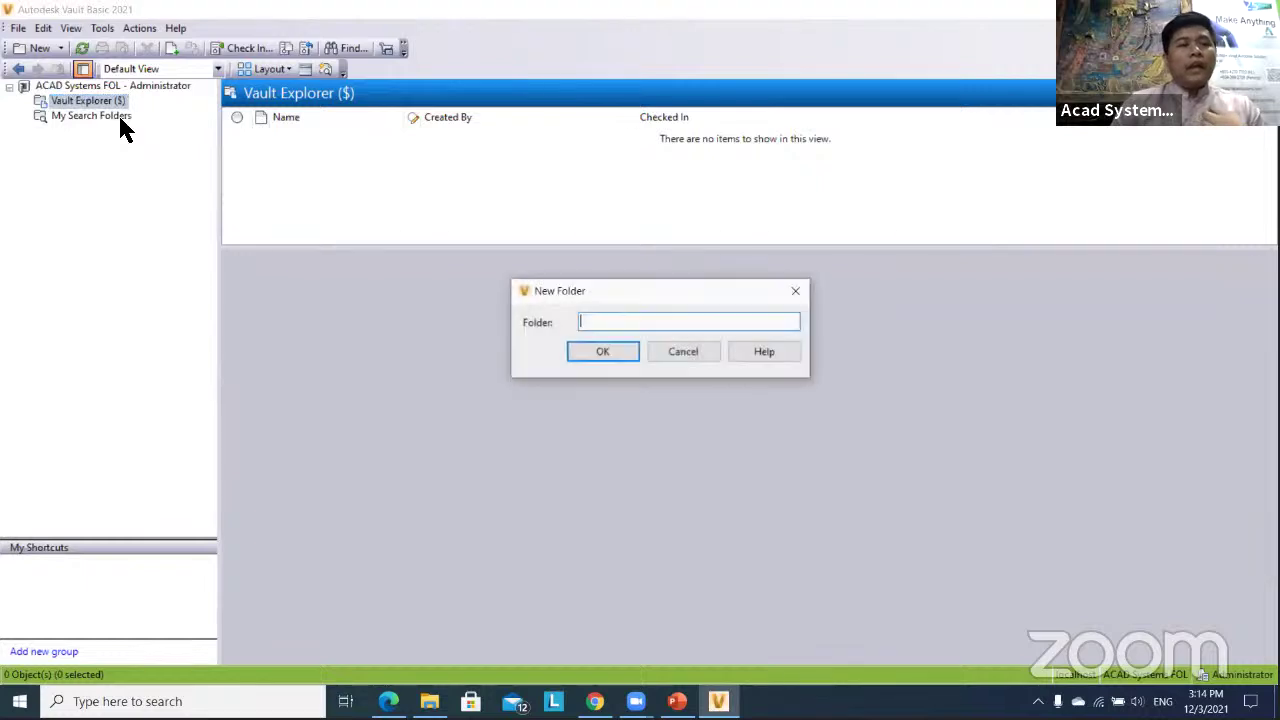
{"action": "type", "text": "NEW"}
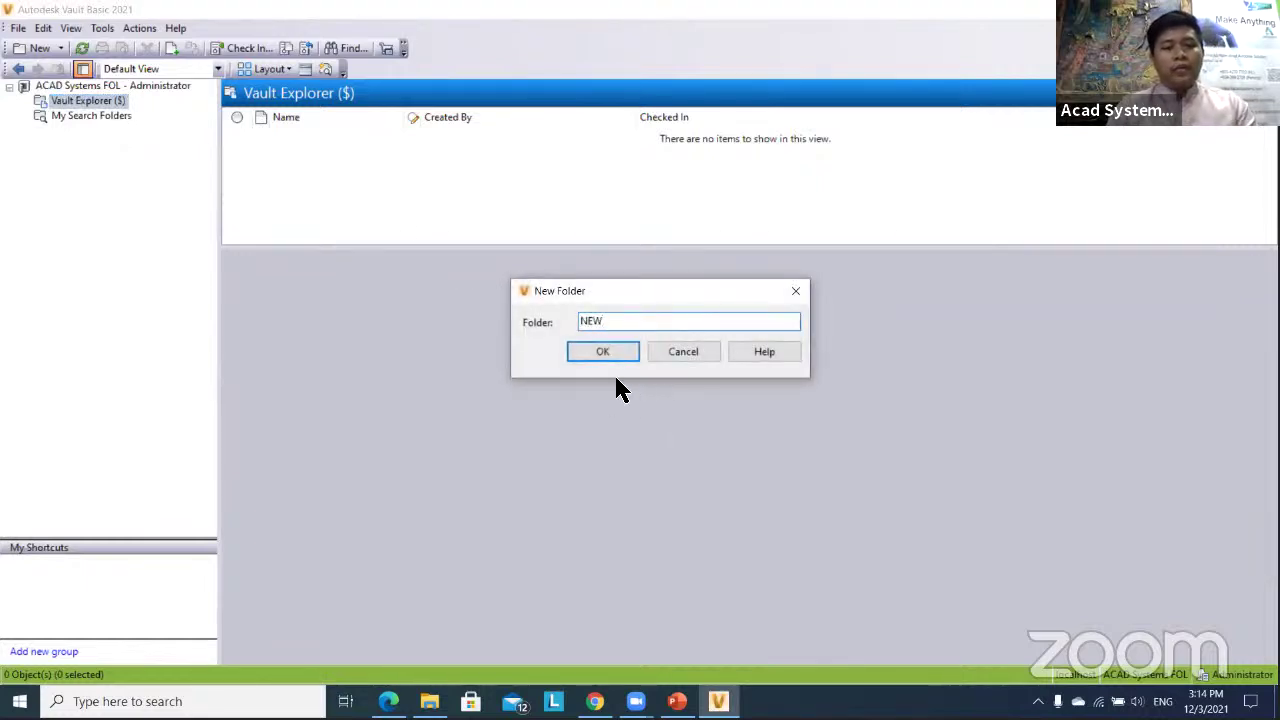
{"action": "left_click", "coordinate": [603, 352]}
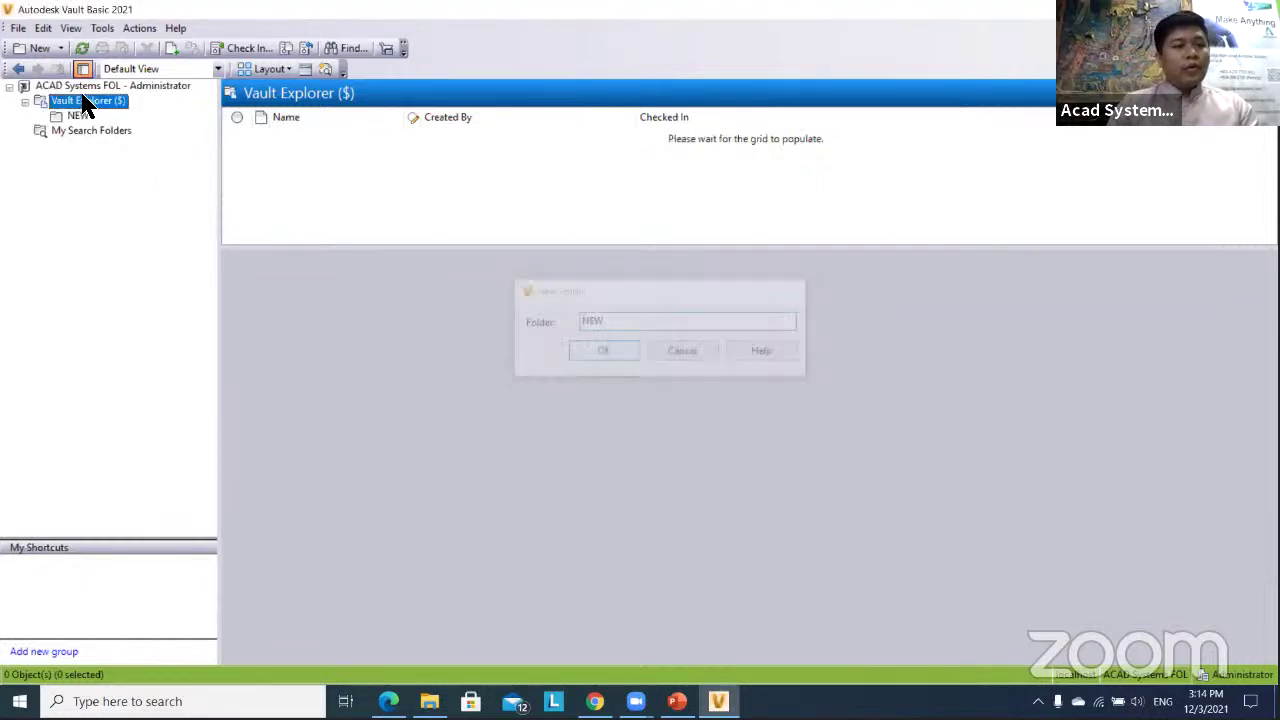
- Create a second root folder named EXISTING
{"action": "right_click", "coordinate": [100, 101]}
{"action": "left_click", "coordinate": [109, 112]}
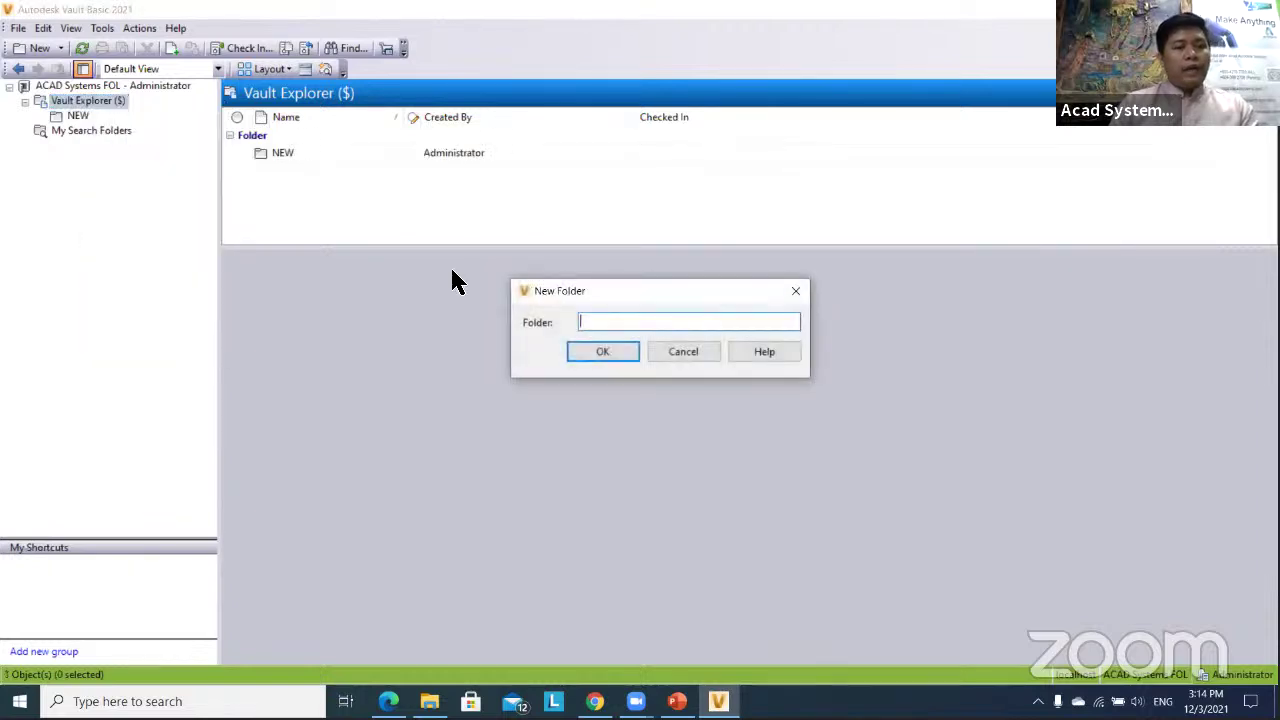
{"action": "type", "text": "EXIS"}
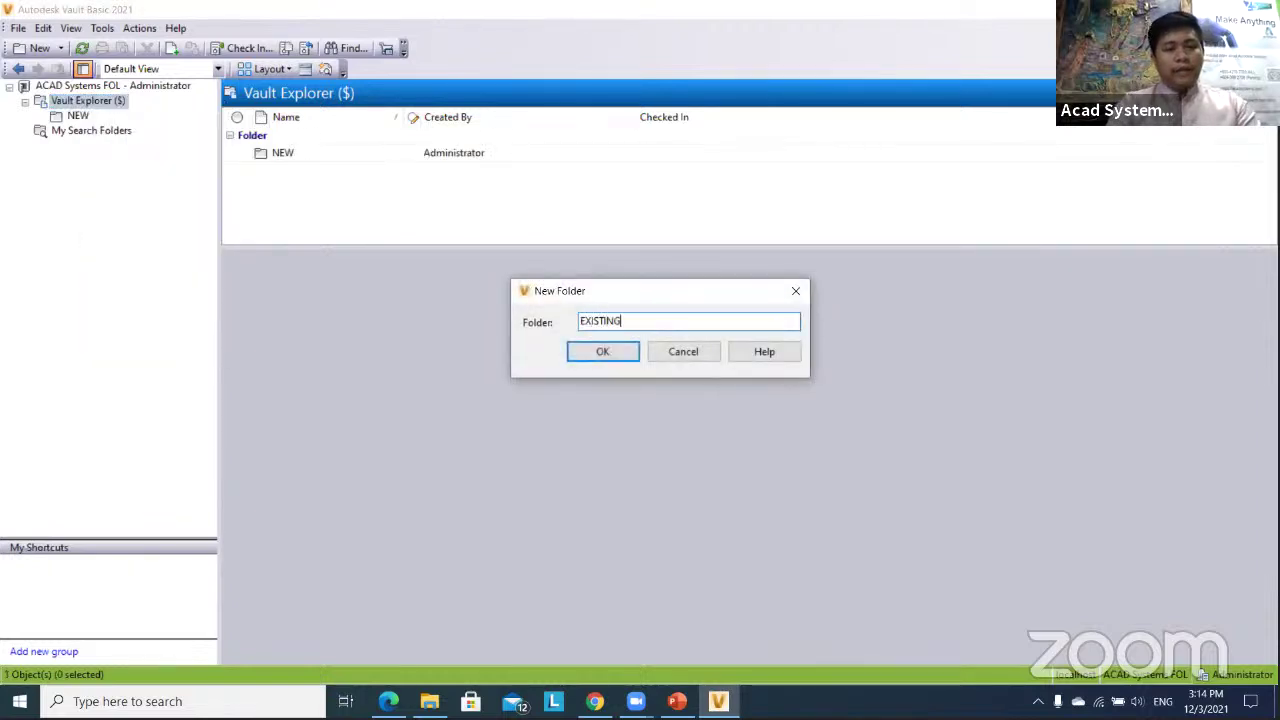
{"action": "type", "text": "TING"}
{"action": "key", "text": "Return"}
{"action": "right_click", "coordinate": [91, 103]}
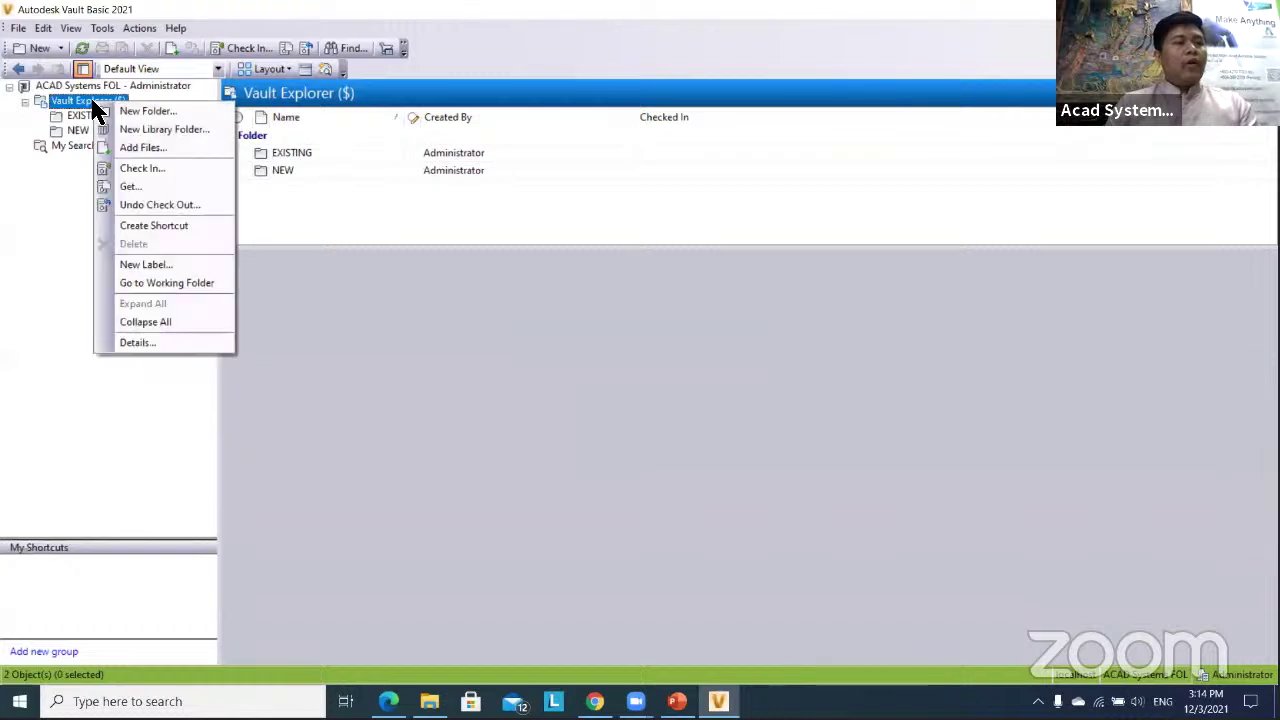
{"action": "left_click", "coordinate": [11, 329]}
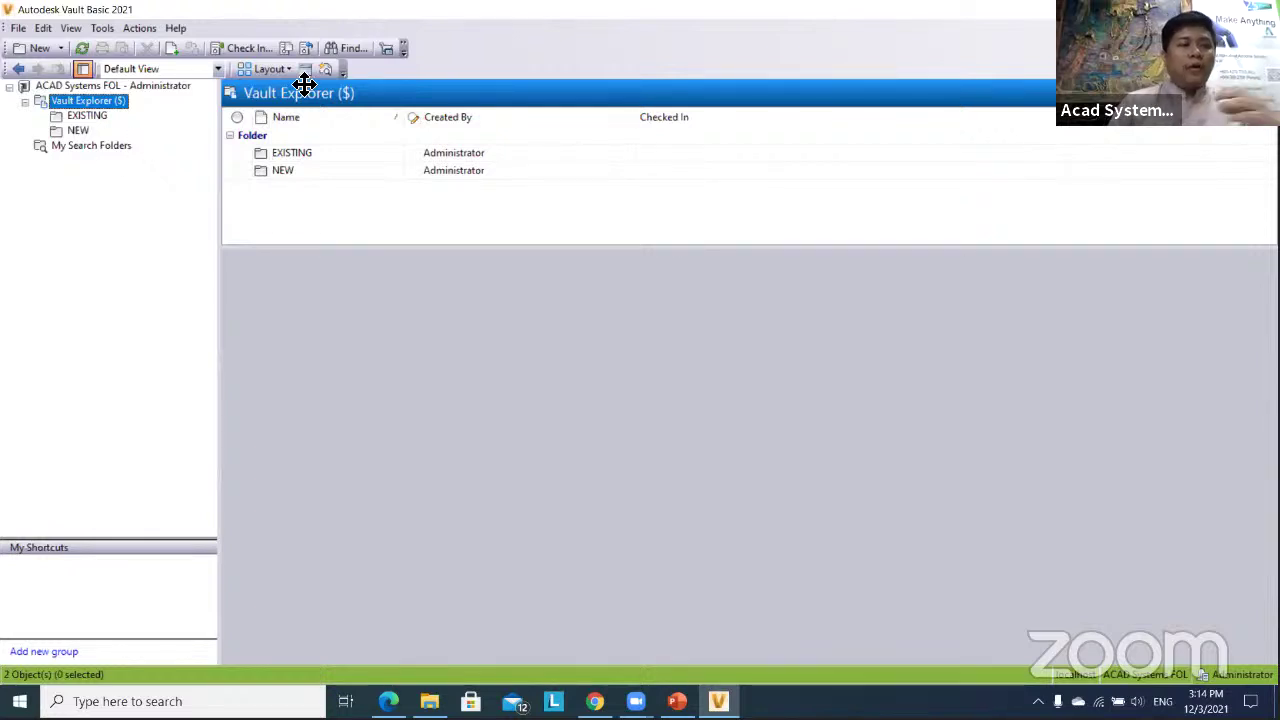
{"action": "left_click", "coordinate": [17, 30]}
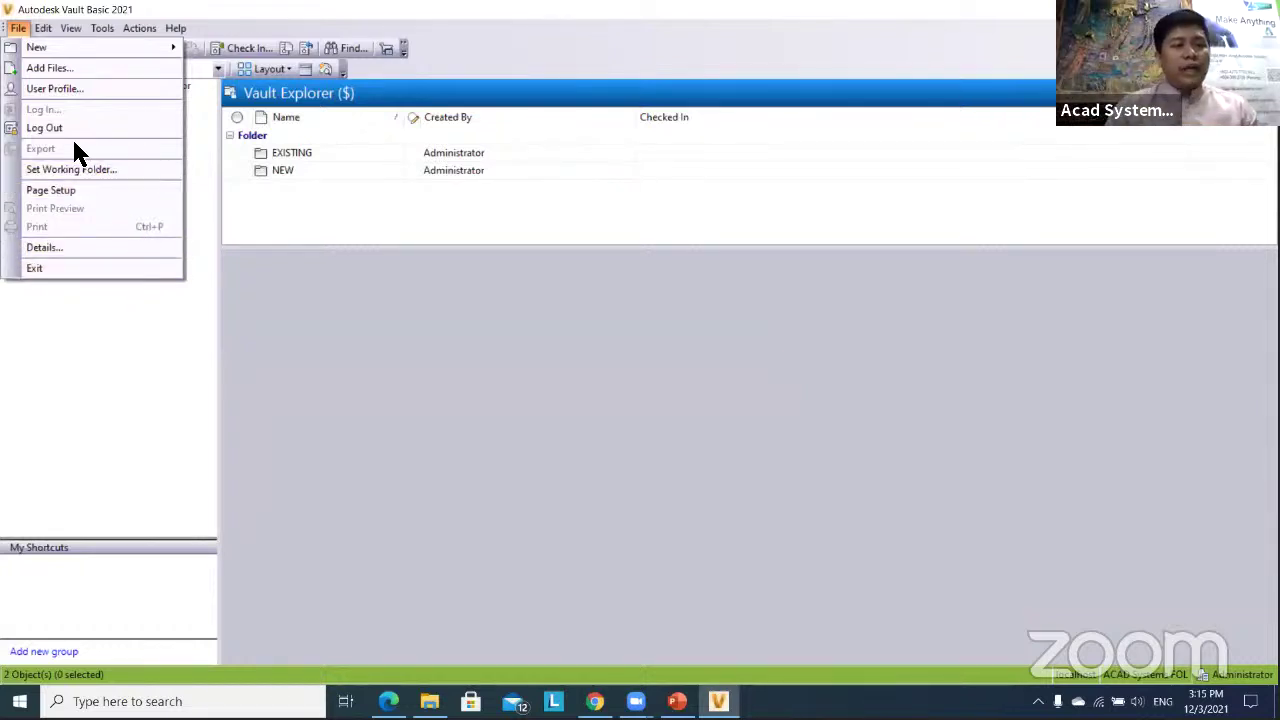
- Log out the Administrator and log back in with the regular user's credentials
{"action": "left_click", "coordinate": [44, 128]}
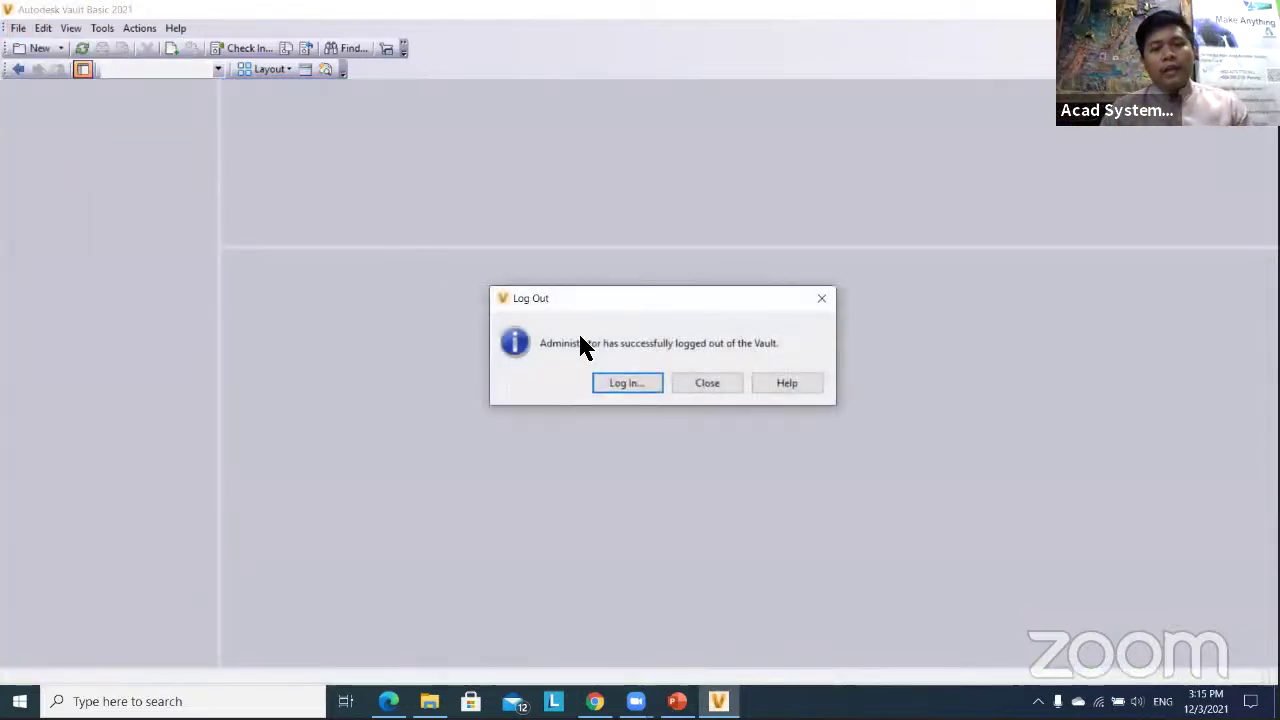
{"action": "left_click", "coordinate": [624, 380]}
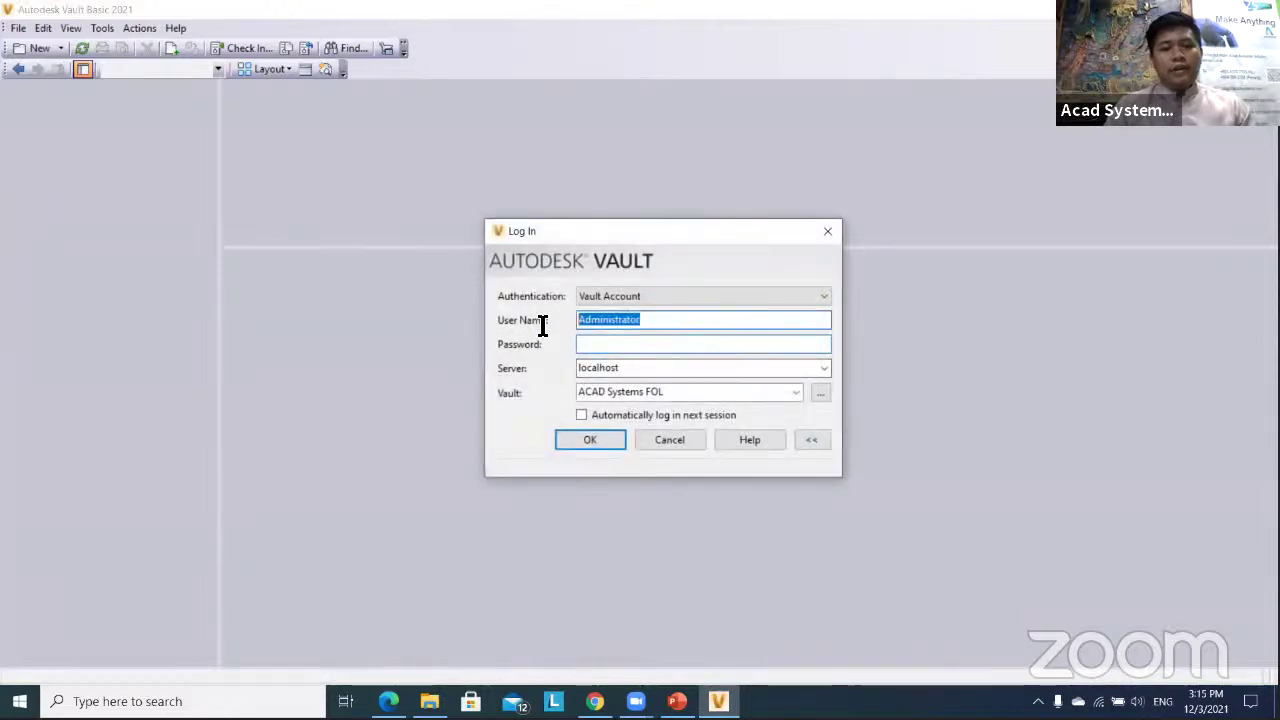
{"action": "type", "text": "ACAD"}
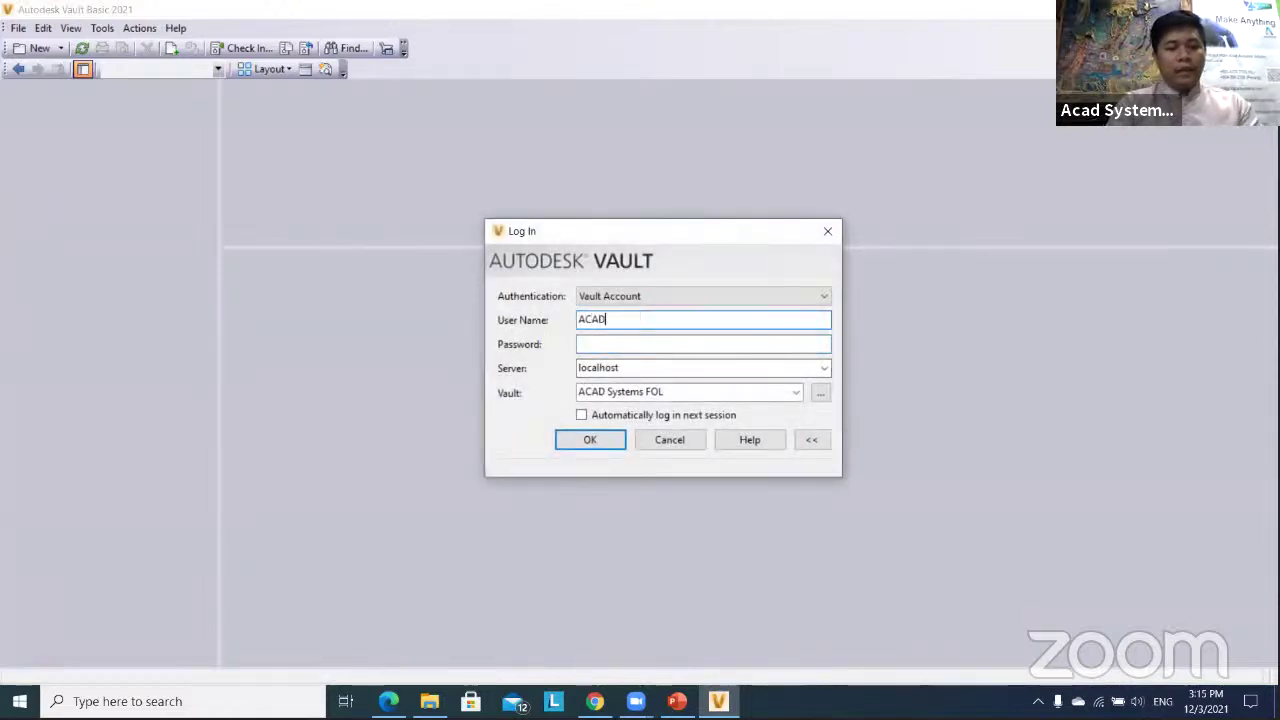
{"action": "type", "text": "syafiq"}
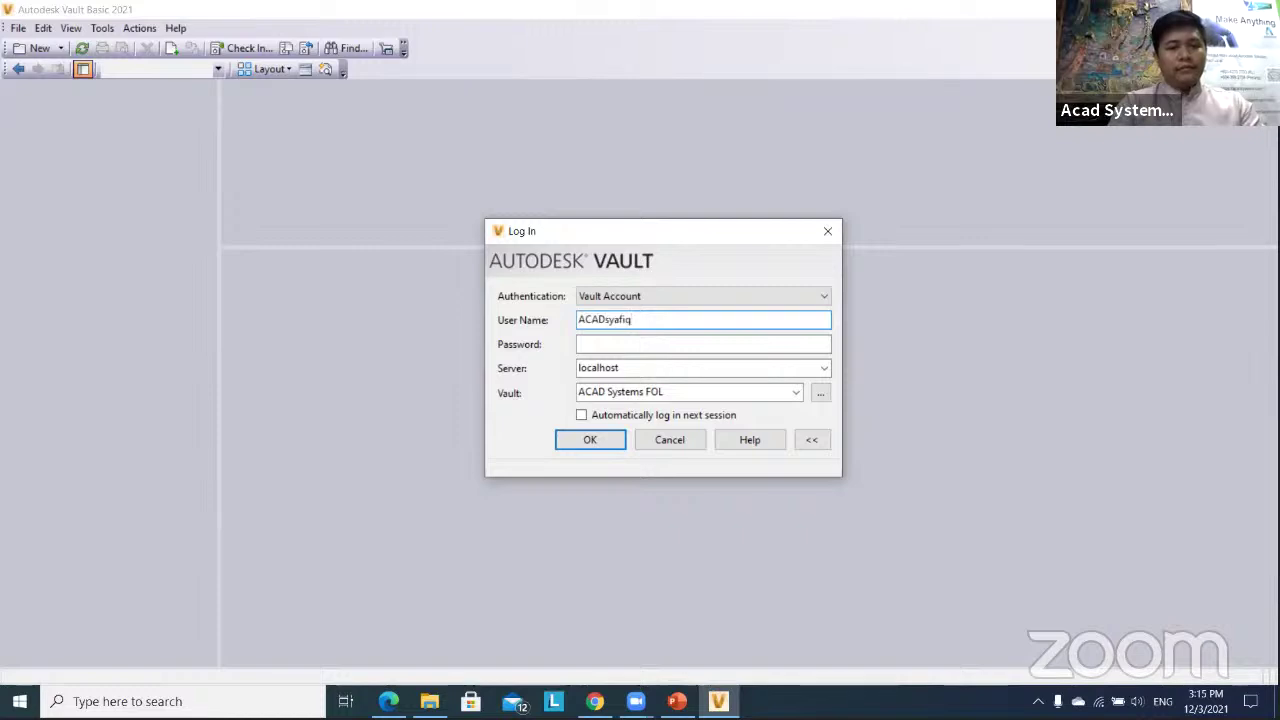
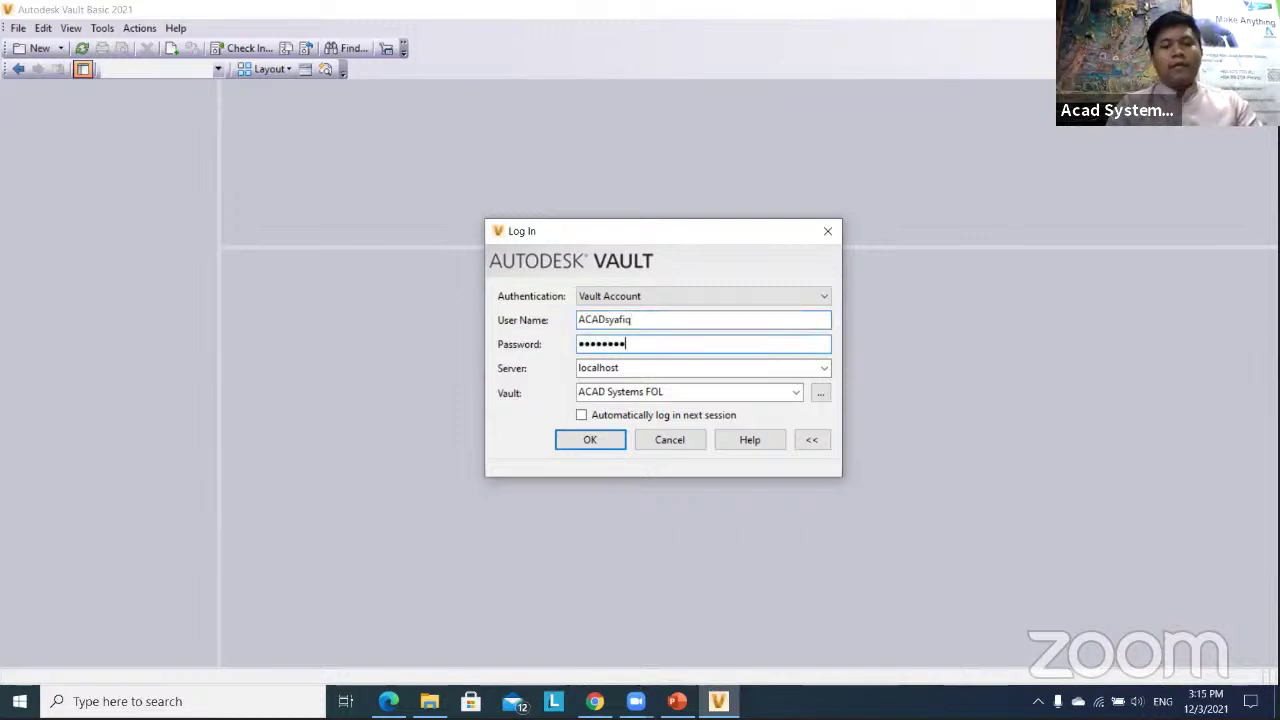
{"action": "key", "text": "Return"}
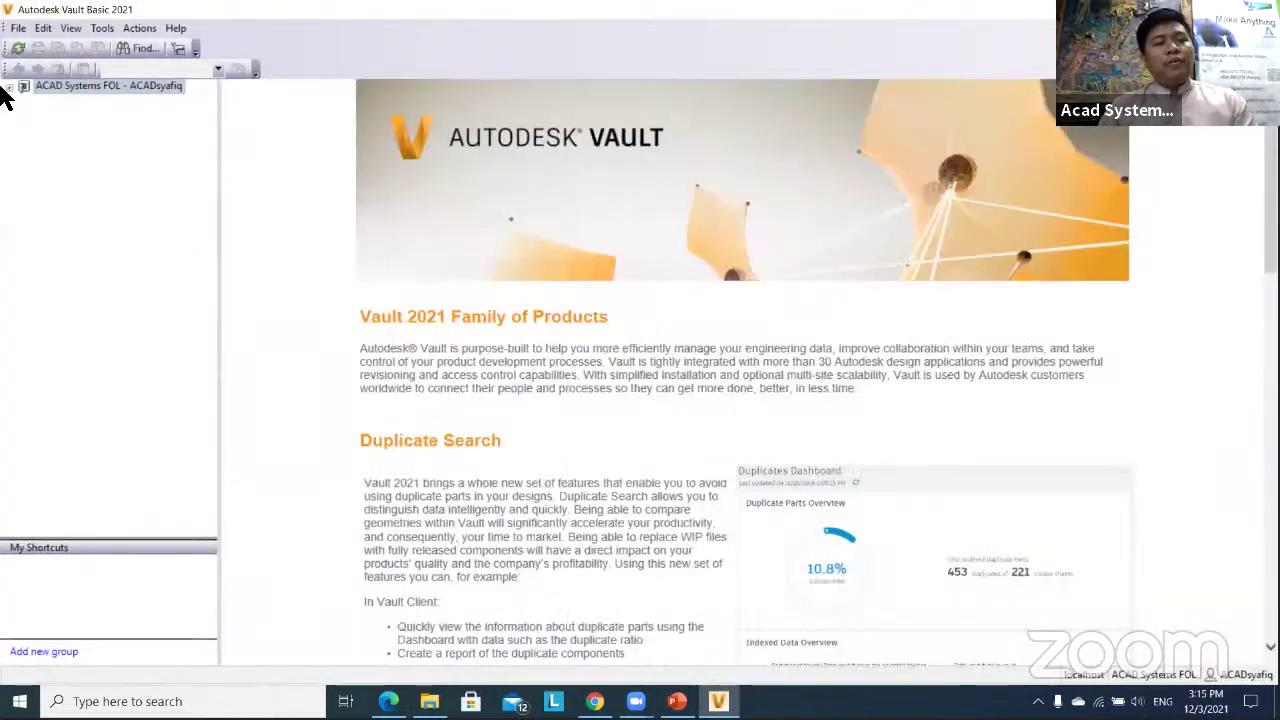
- Expand Vault Explorer and browse the NEW and EXISTING folders to confirm both are empty
{"action": "left_click", "coordinate": [9, 88]}
{"action": "left_click", "coordinate": [25, 101]}
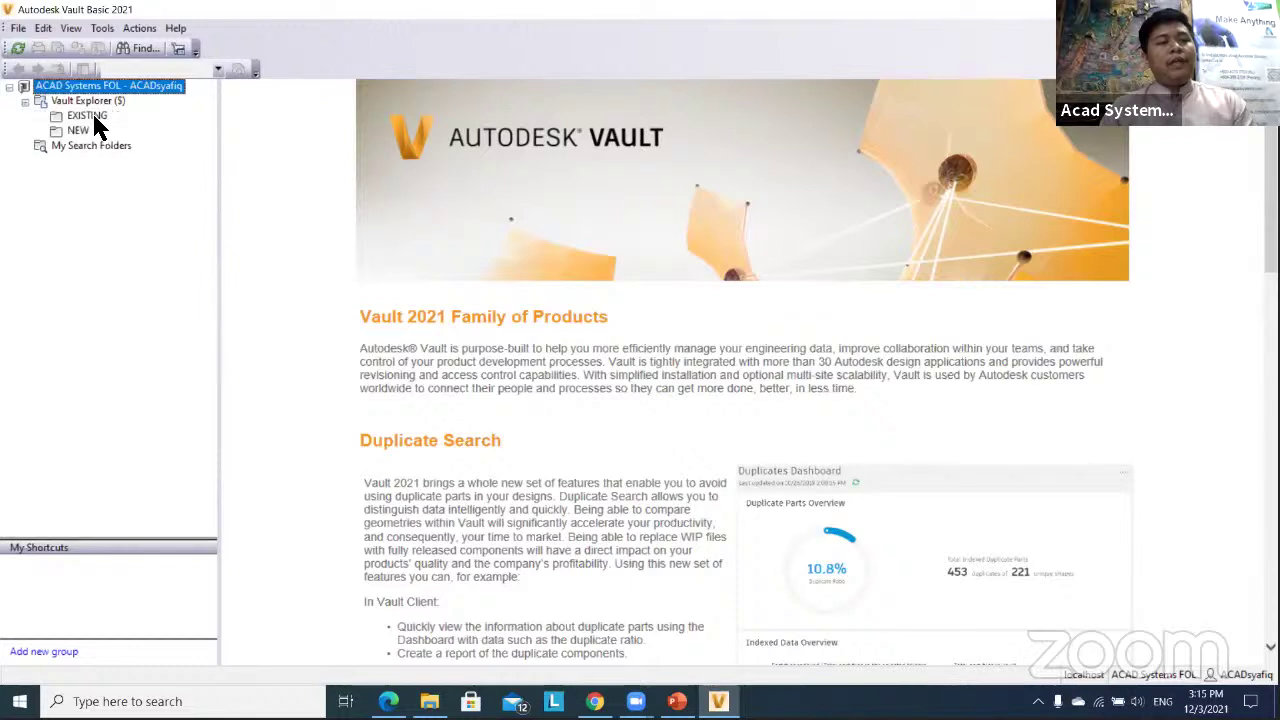
{"action": "left_click", "coordinate": [79, 128]}
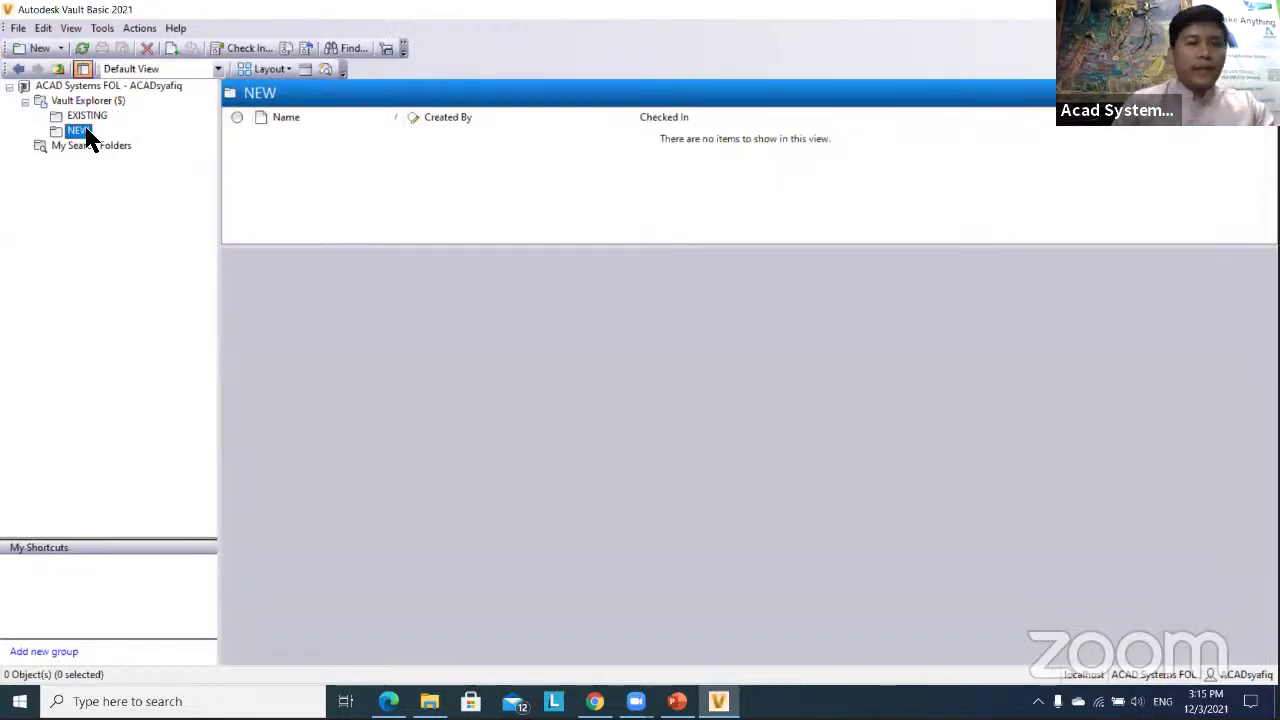
{"action": "left_click", "coordinate": [80, 130]}
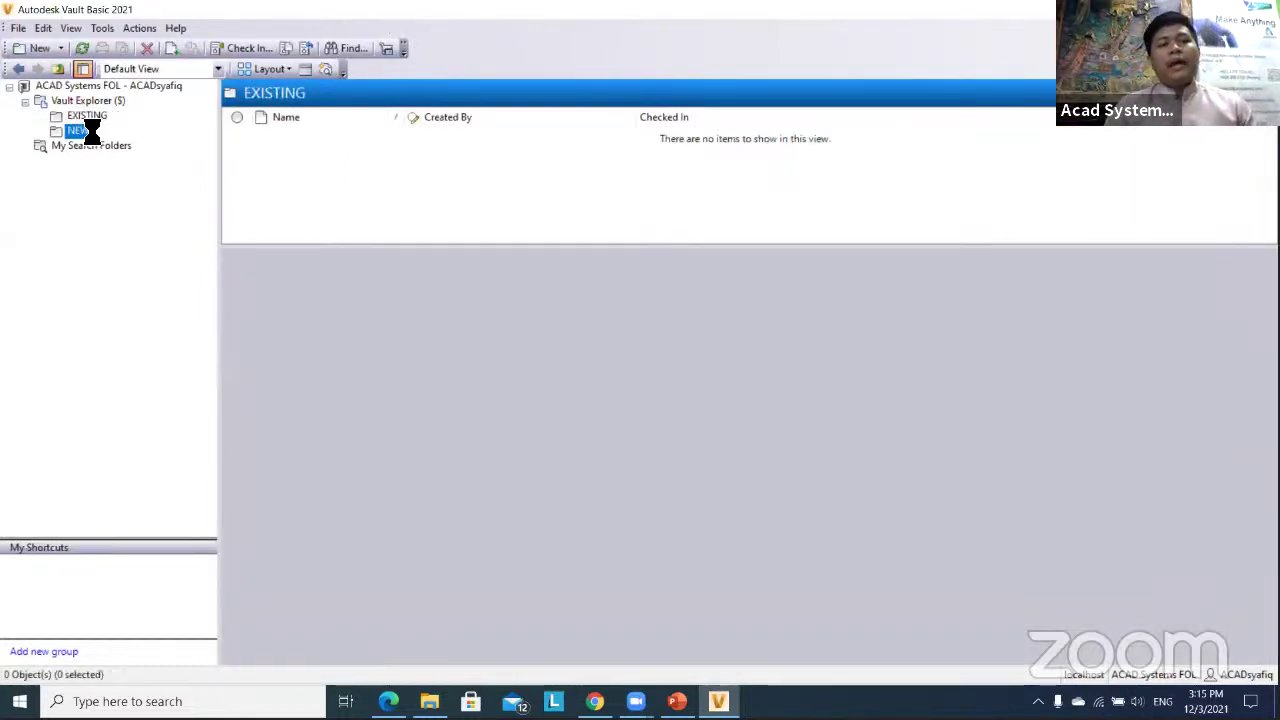
{"action": "left_click", "coordinate": [88, 116]}
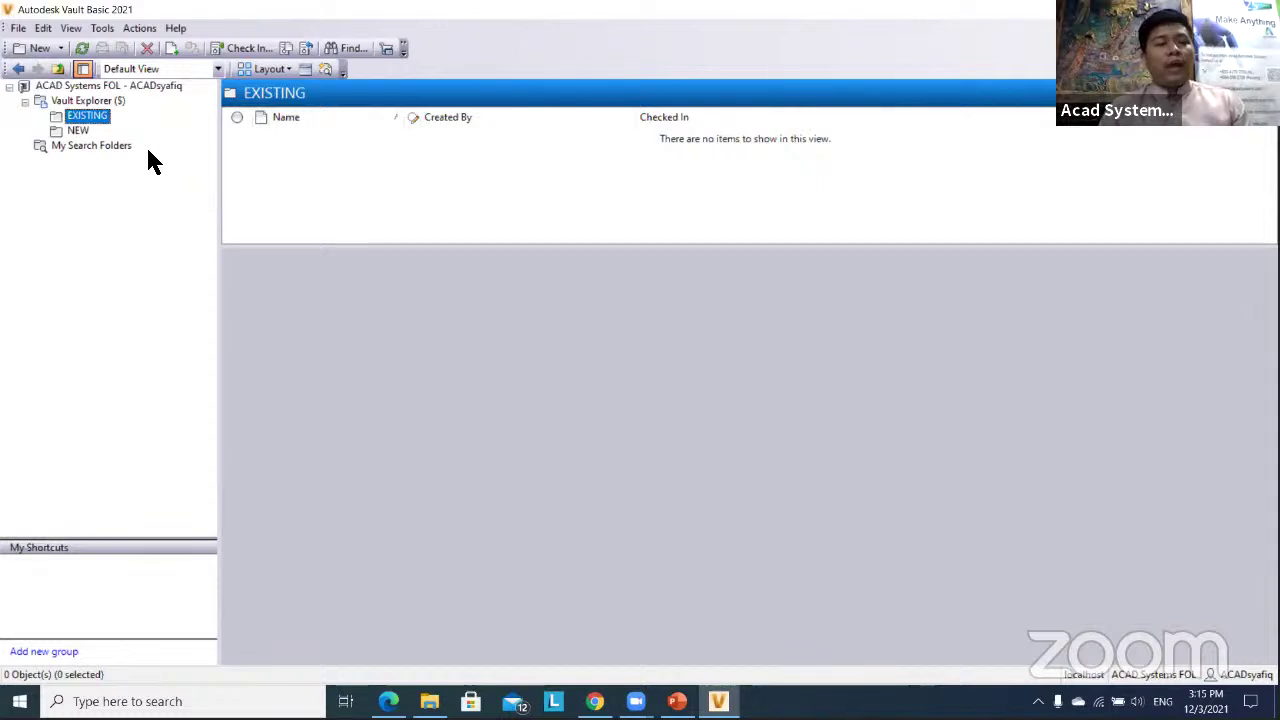
{"action": "left_click", "coordinate": [78, 131]}
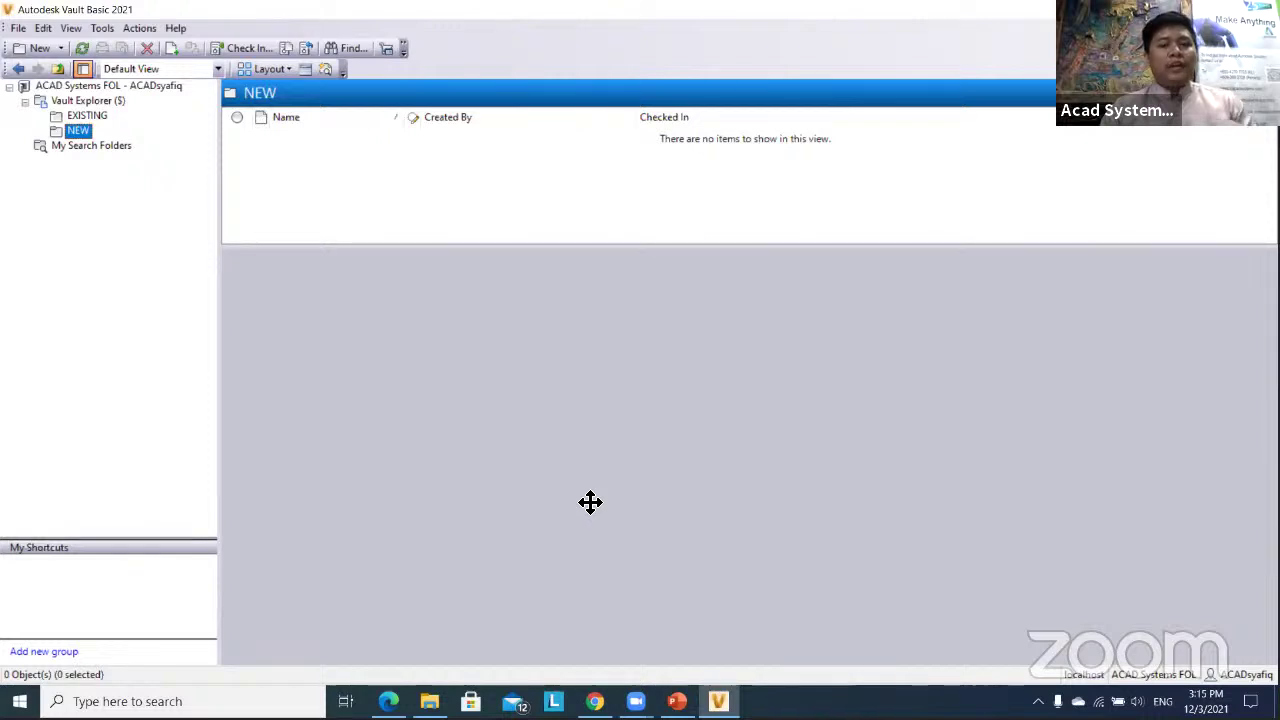
{"action": "left_click", "coordinate": [87, 116]}
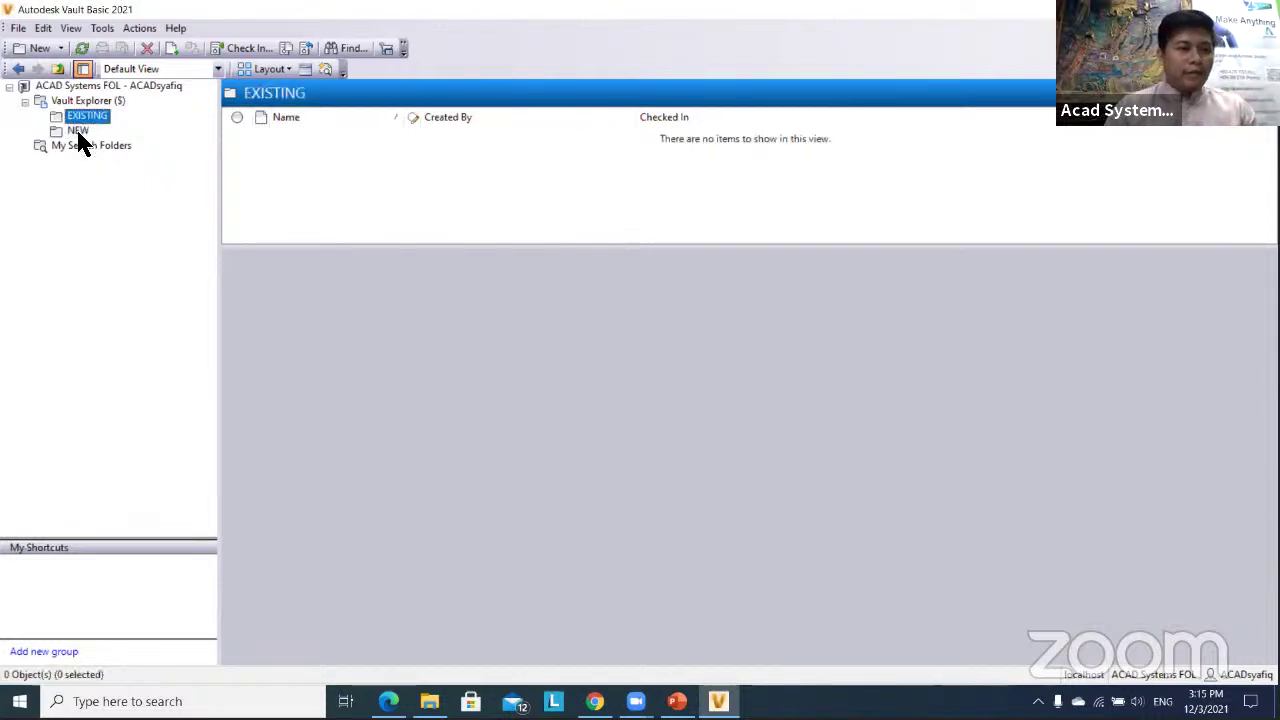
{"action": "left_click", "coordinate": [89, 131]}
{"action": "left_click", "coordinate": [100, 116]}
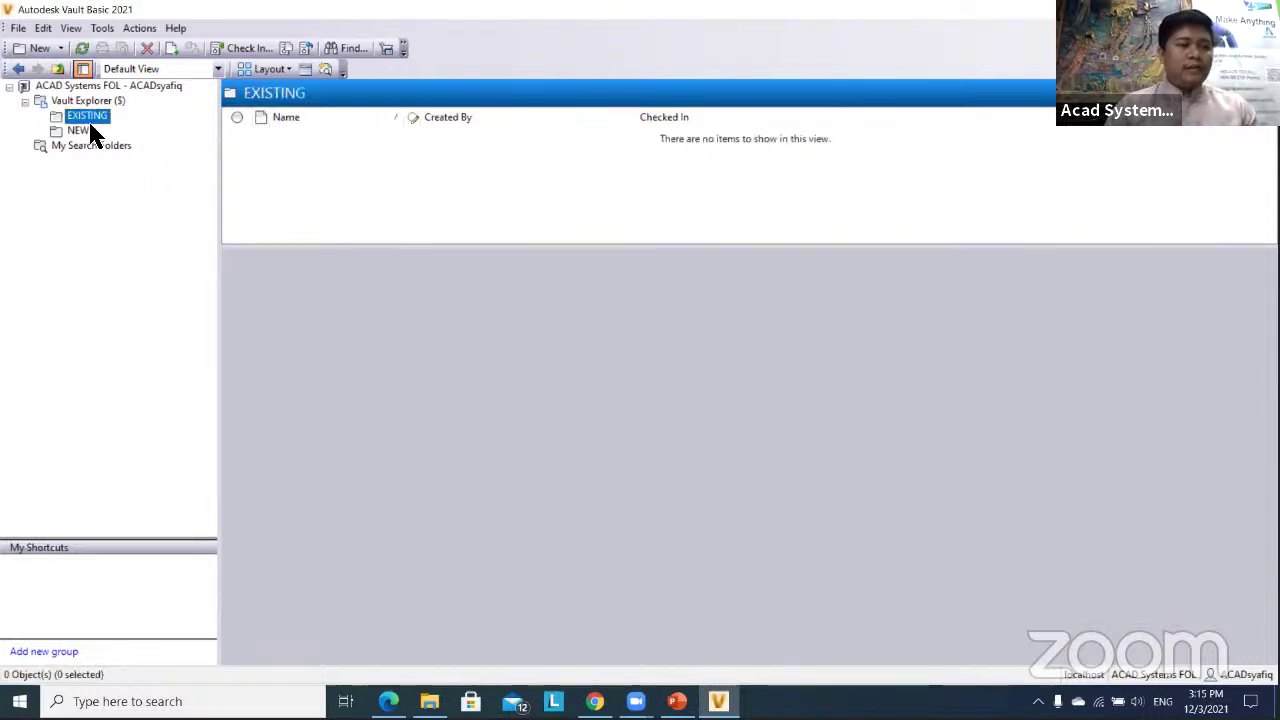
{"action": "left_click", "coordinate": [89, 131]}
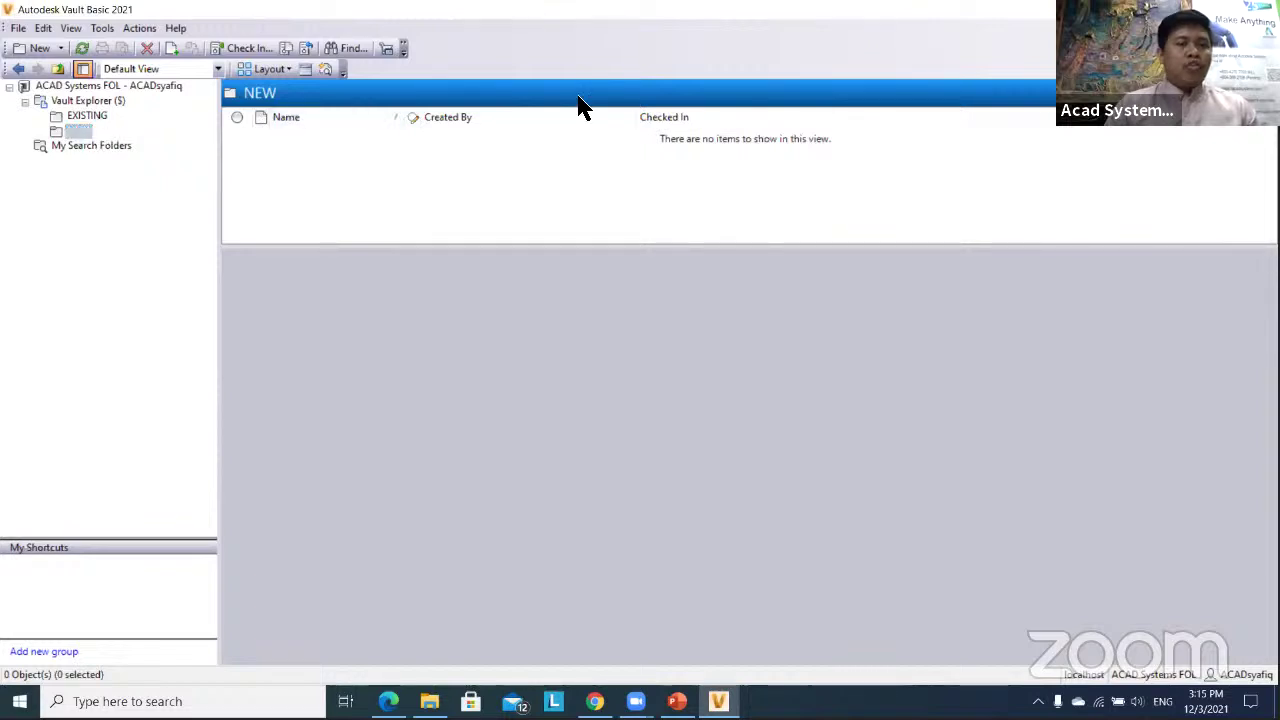
{"action": "left_click", "coordinate": [25, 101]}
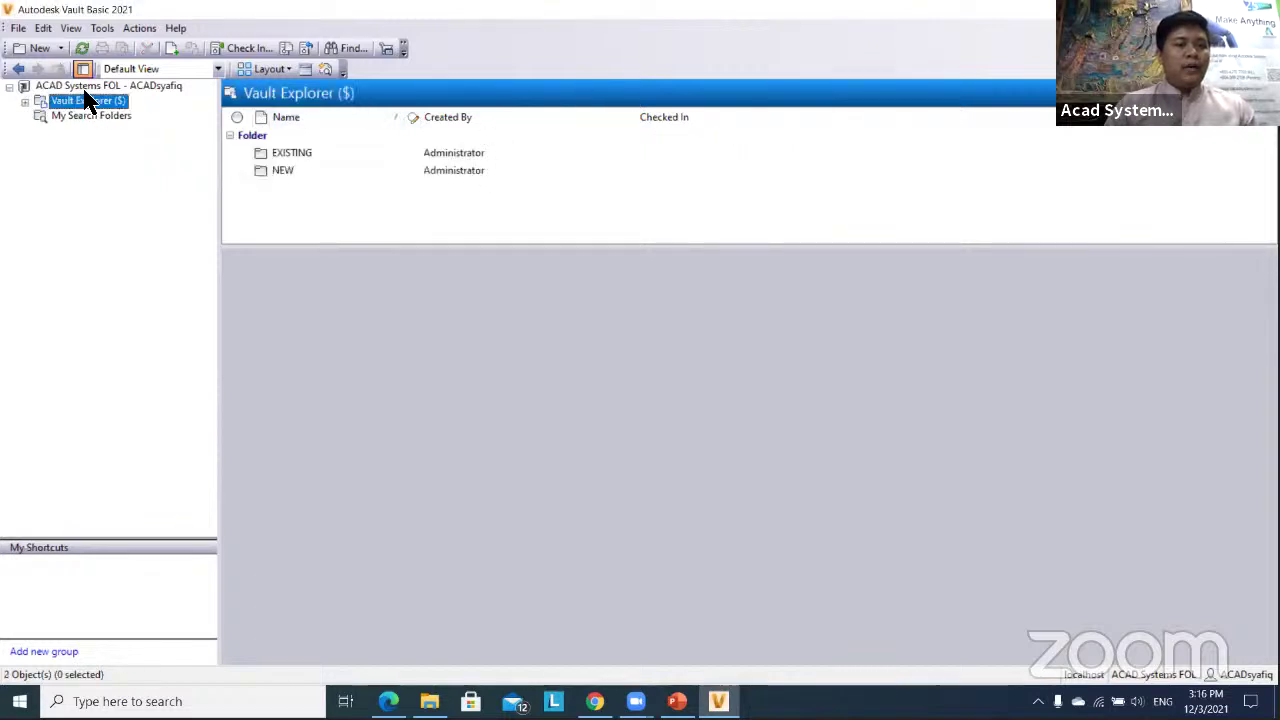
{"action": "left_click", "coordinate": [24, 102]}
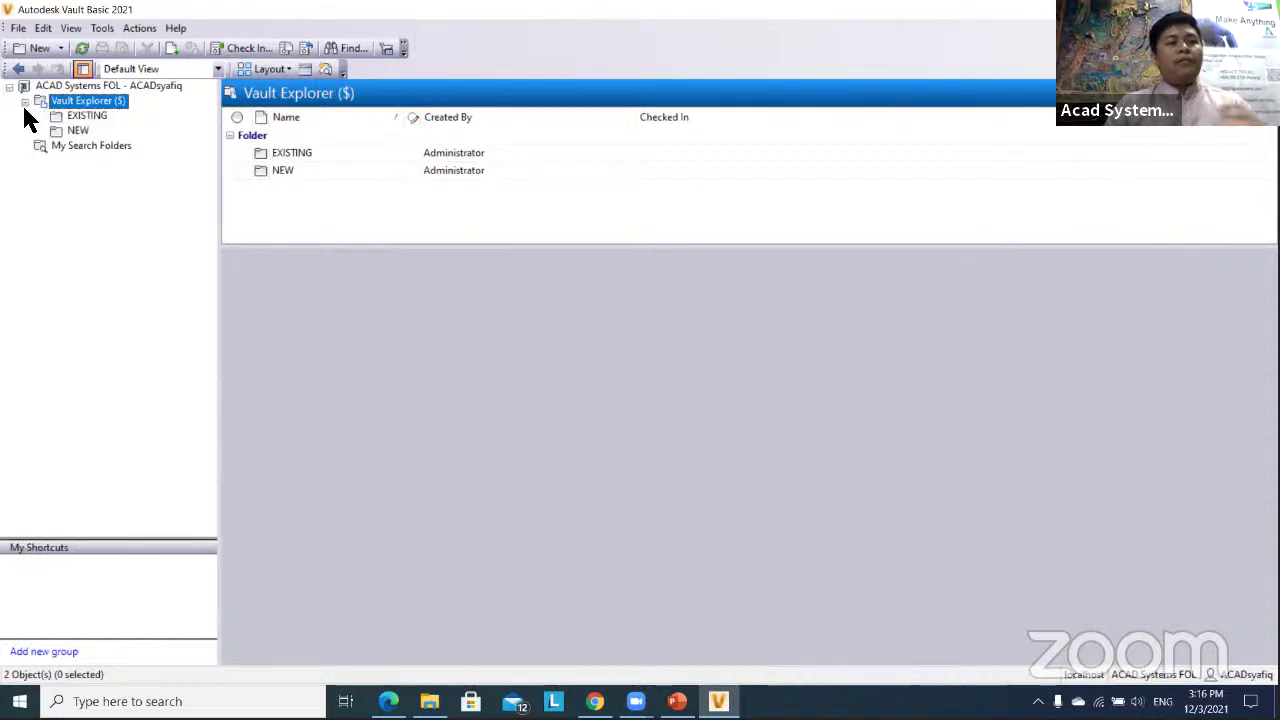
{"action": "left_click", "coordinate": [18, 28]}
- Restart Vault Basic and log in with the second user account's name and password
{"action": "left_click", "coordinate": [55, 267]}
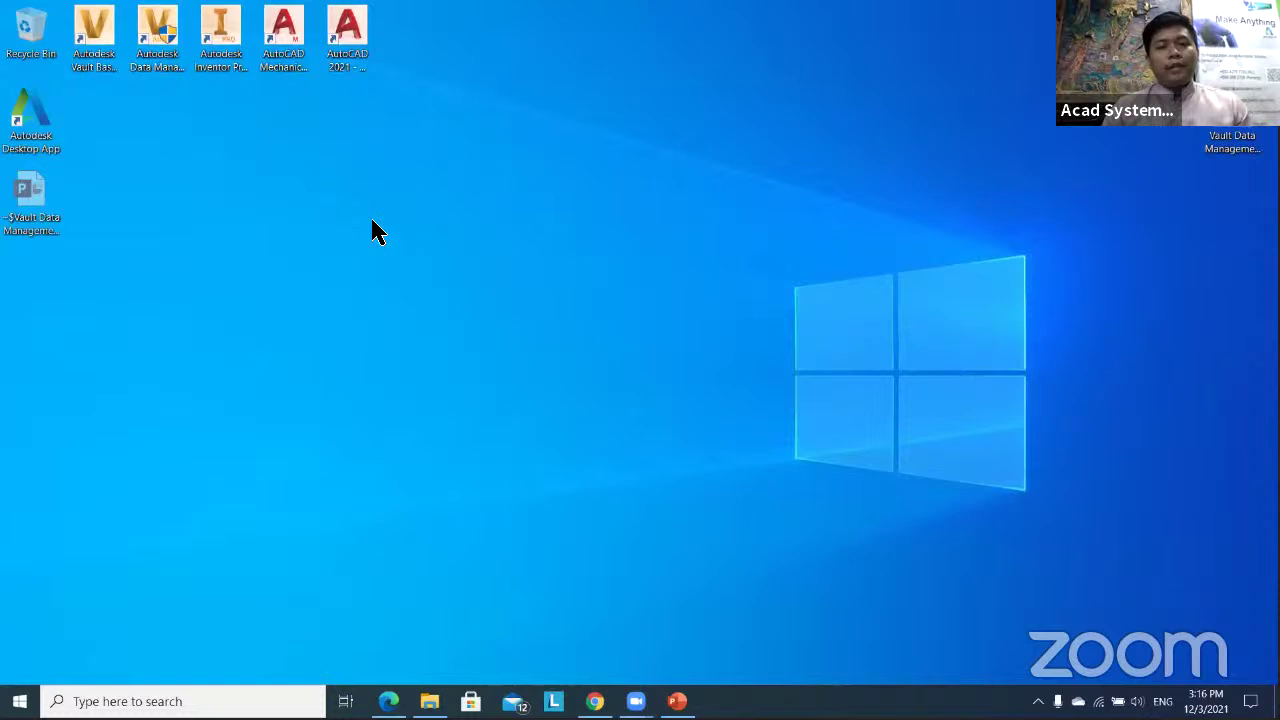
{"action": "double_click", "coordinate": [100, 50]}
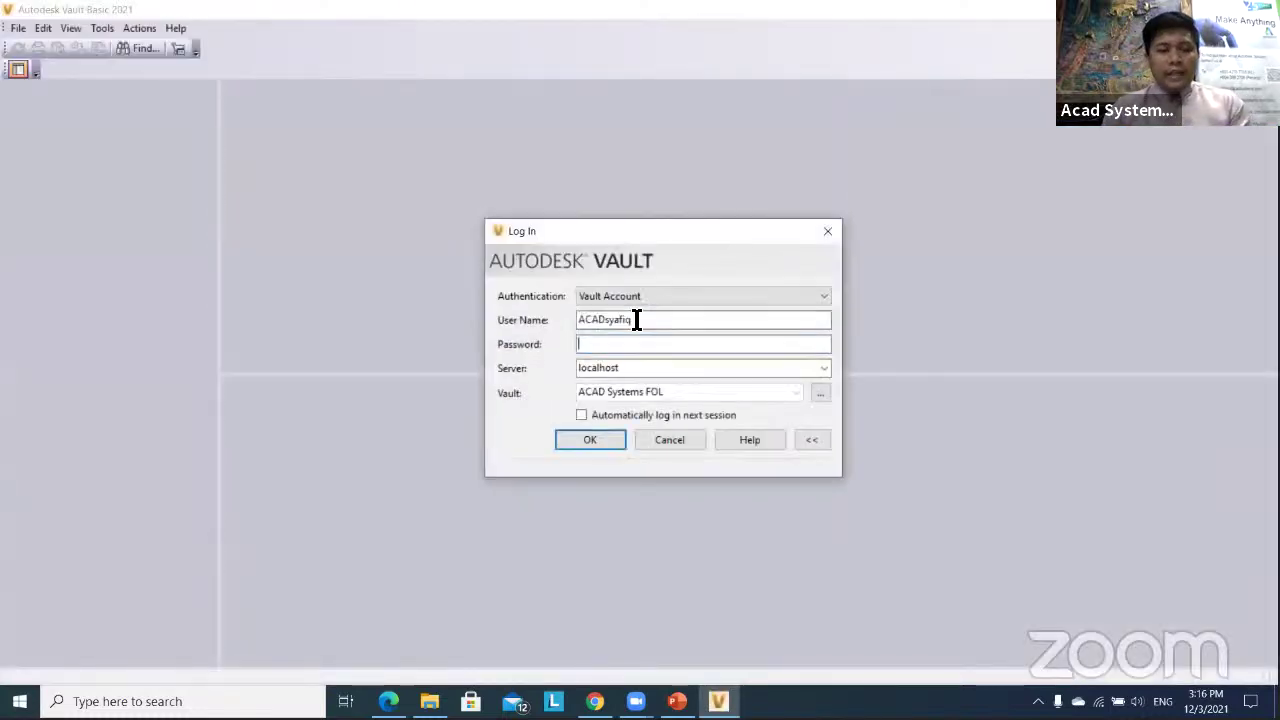
{"action": "double_click", "coordinate": [636, 320]}
{"action": "type", "text": "ACAD"}
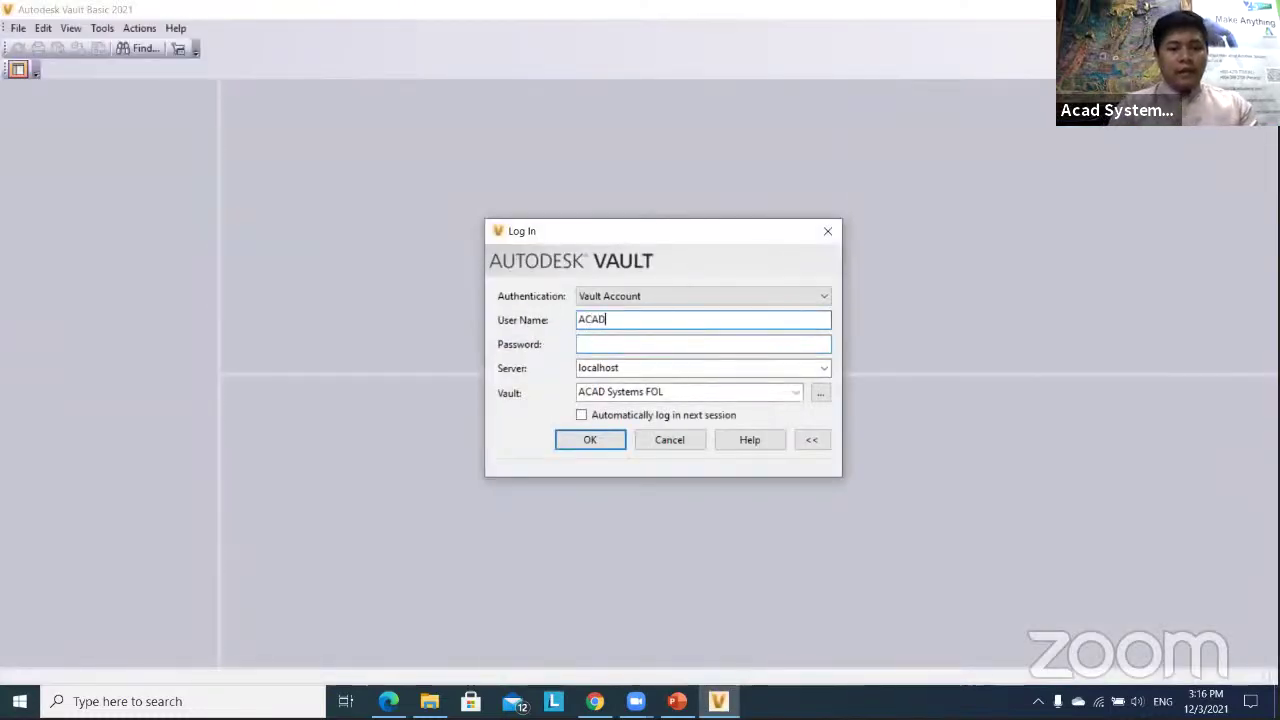
{"action": "type", "text": "nabil"}
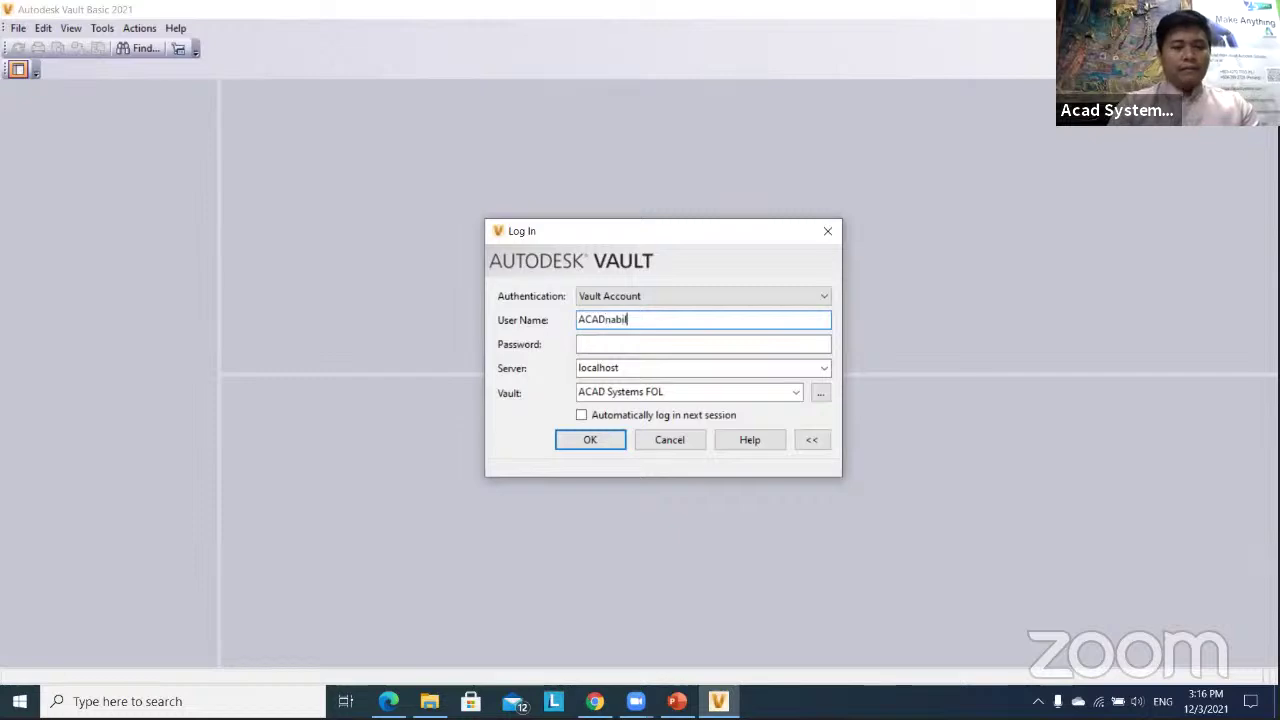
{"action": "left_click", "coordinate": [600, 347]}
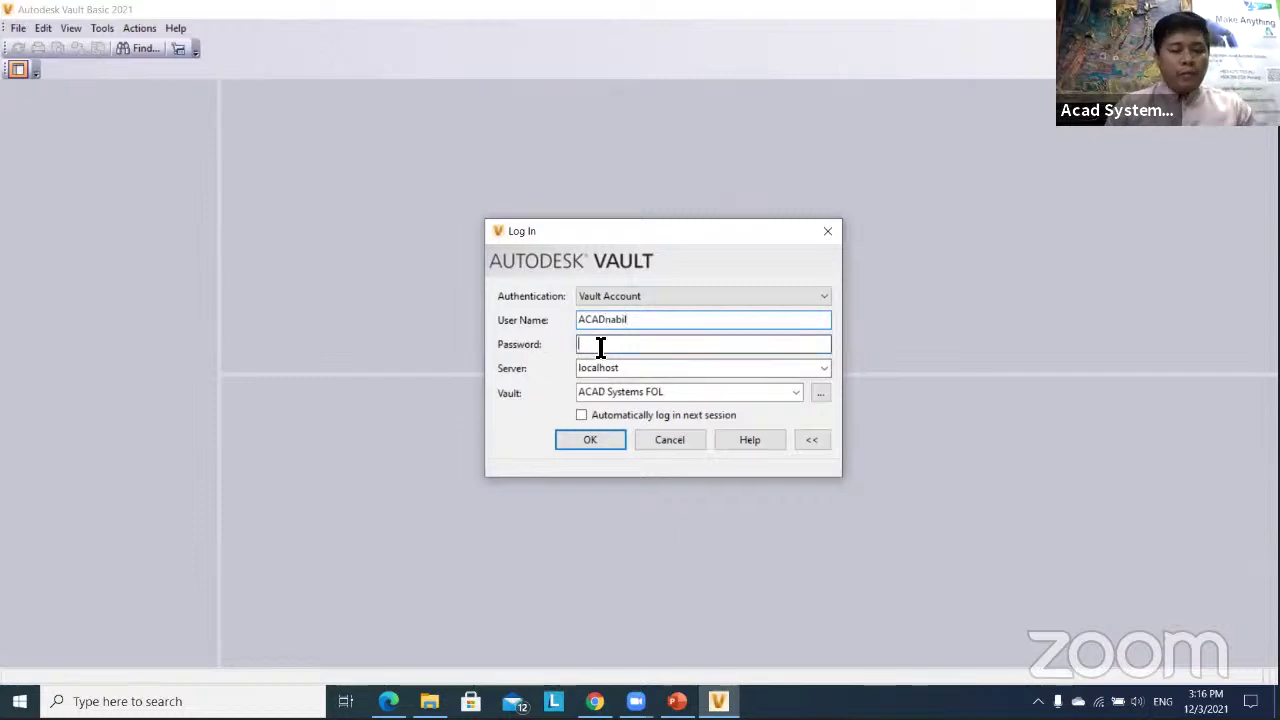
{"action": "left_click", "coordinate": [598, 441]}
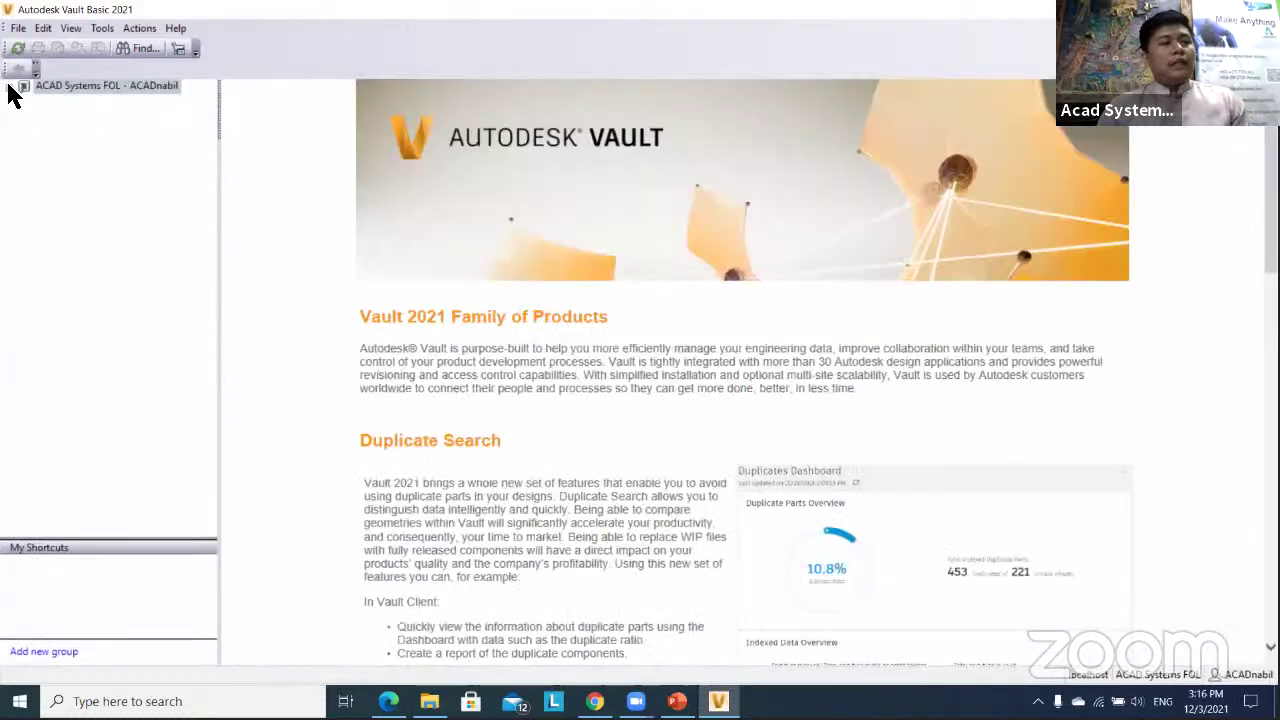
- Log the second user out of the vault, dismiss the confirmation, and return to the desktop
{"action": "left_click", "coordinate": [9, 87]}
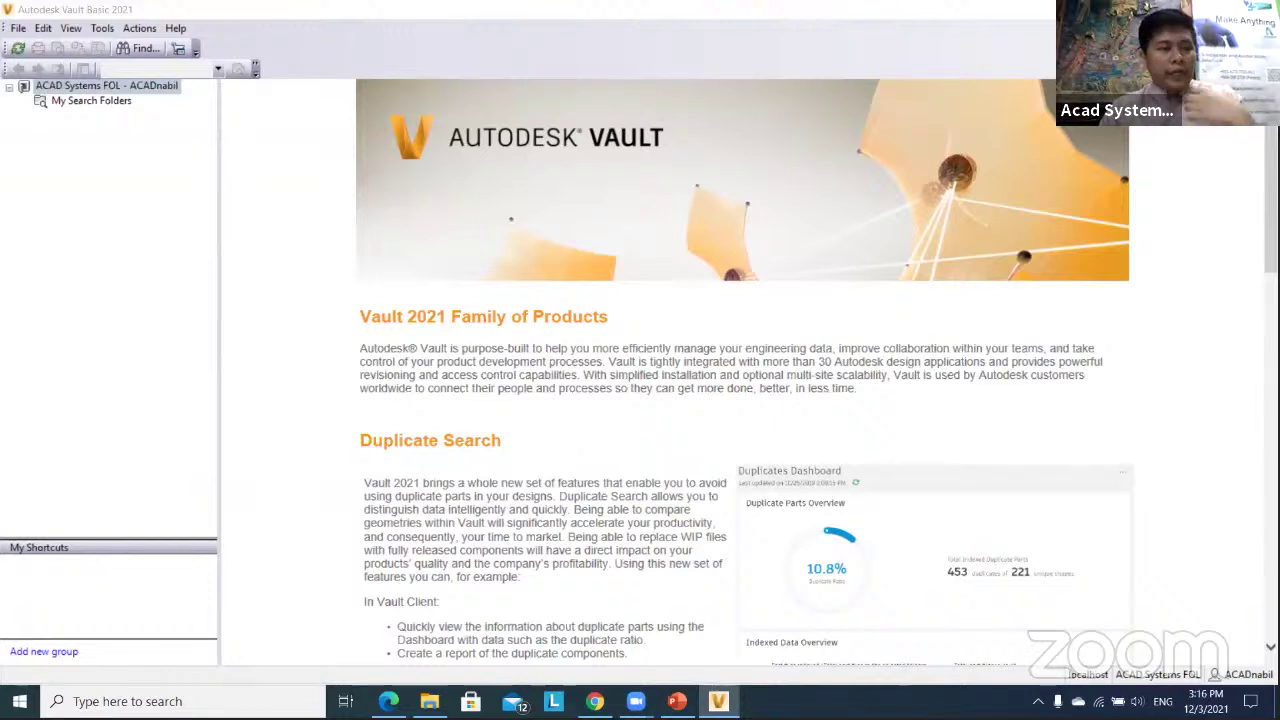
{"action": "left_click", "coordinate": [19, 30]}
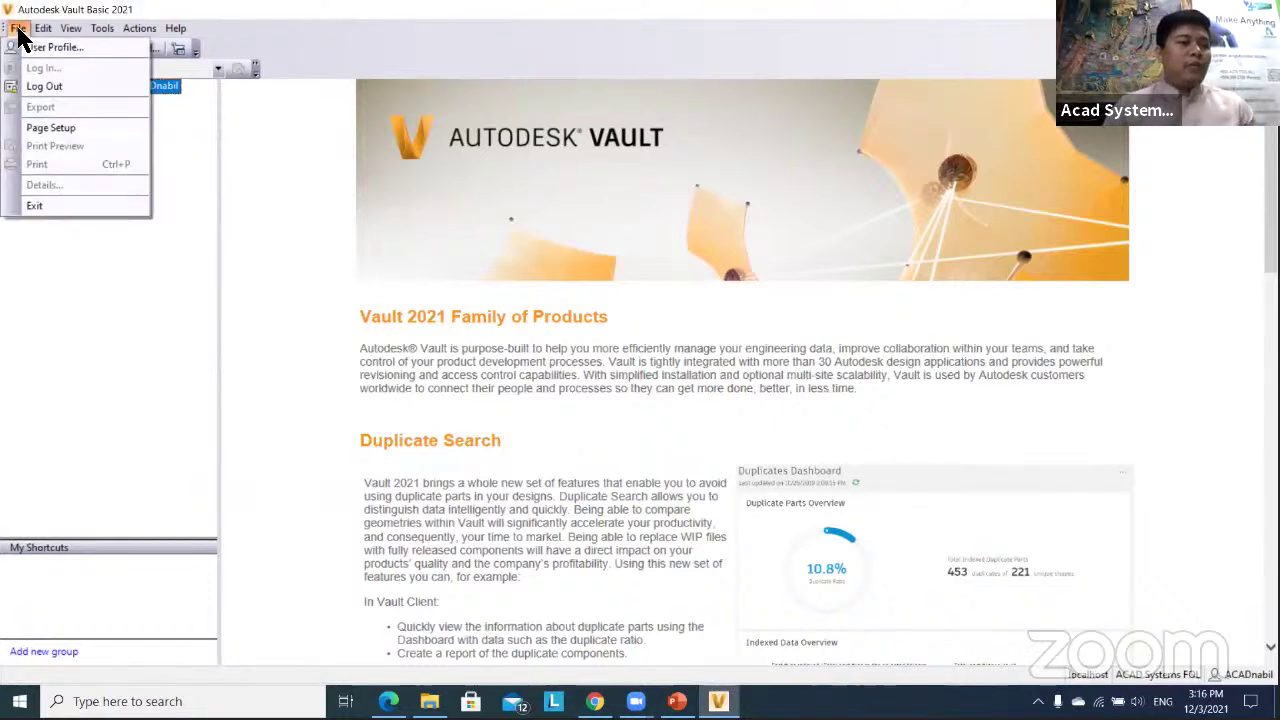
{"action": "left_click", "coordinate": [42, 87]}
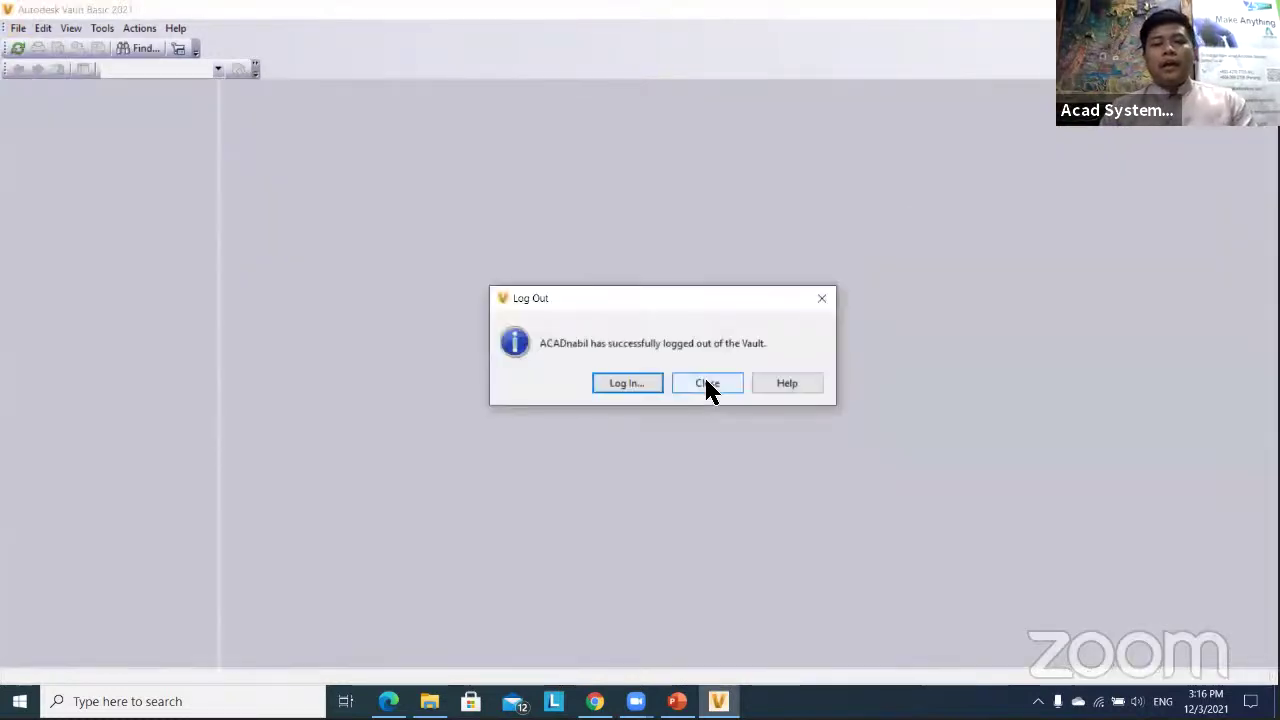
{"action": "left_click", "coordinate": [705, 378]}
{"action": "key", "text": "super+d"}
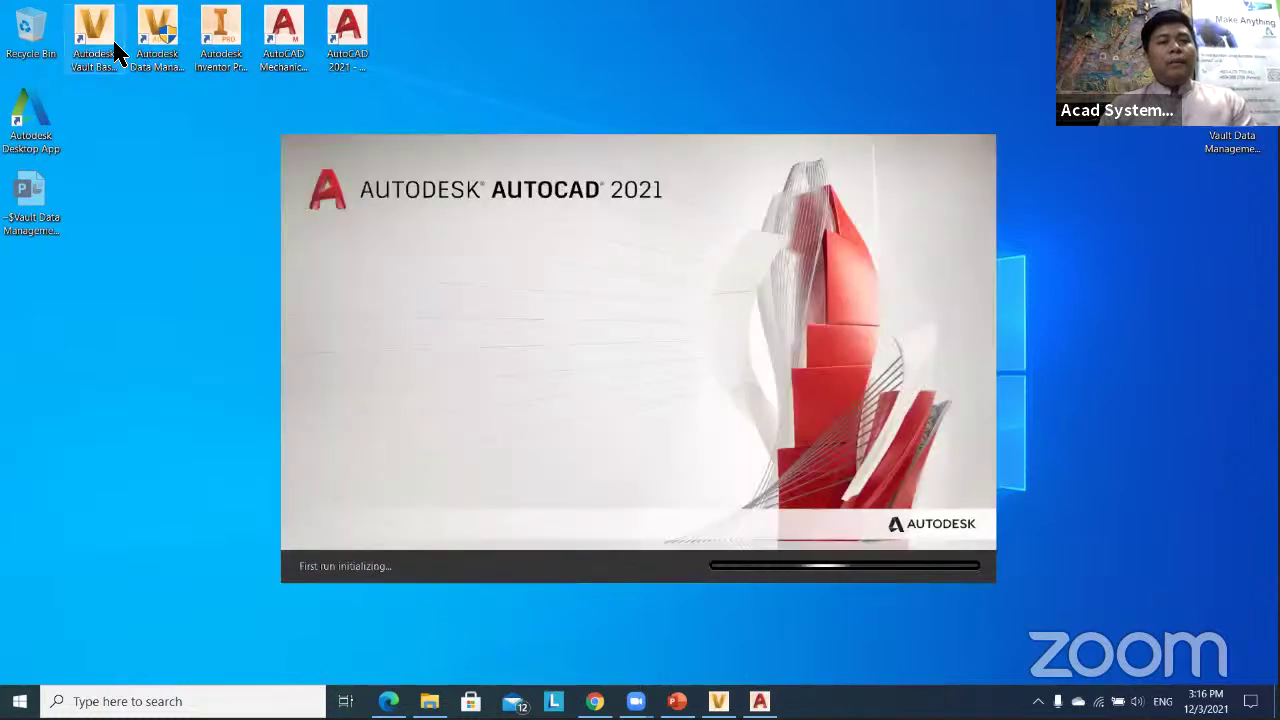
- Draw a red arrow to the Vault Basic shortcut labelled 'user's PC'
{"action": "left_click", "coordinate": [115, 55]}
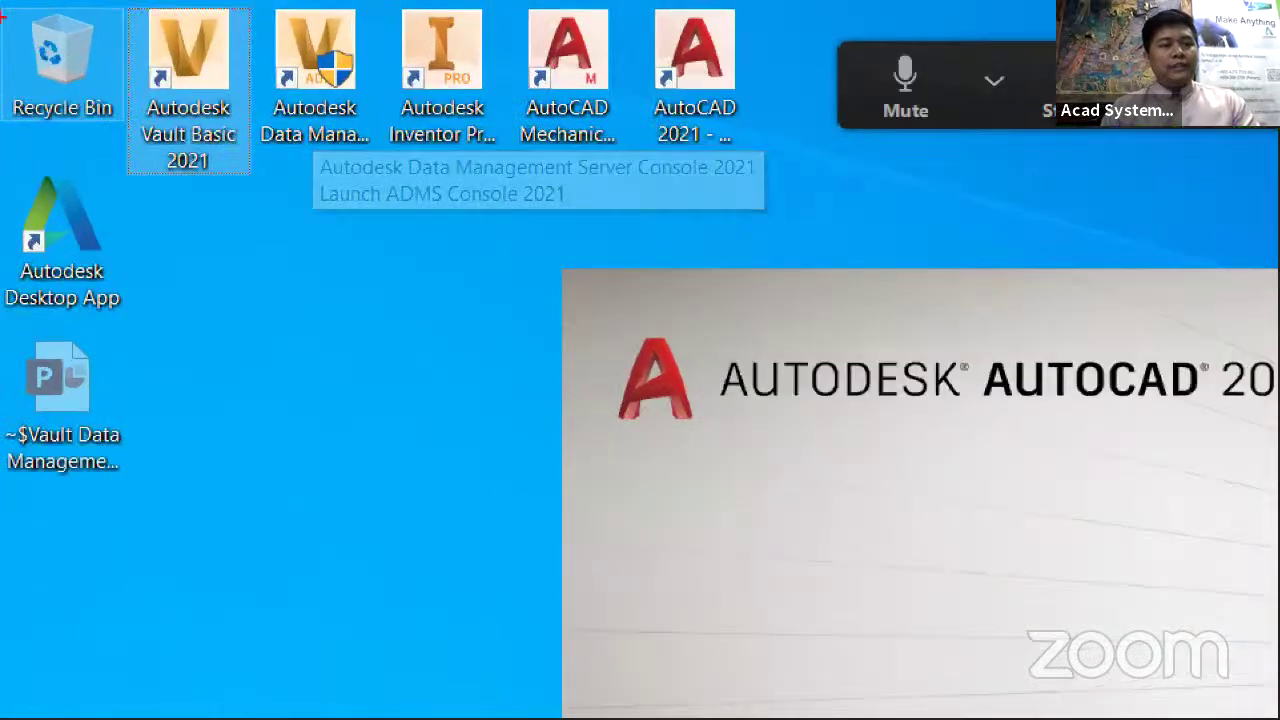
{"action": "mouse_move", "coordinate": [278, 320]}
{"action": "left_mouse_down"}
{"action": "mouse_move", "coordinate": [185, 169]}
{"action": "mouse_move", "coordinate": [156, 228]}
{"action": "left_mouse_up"}
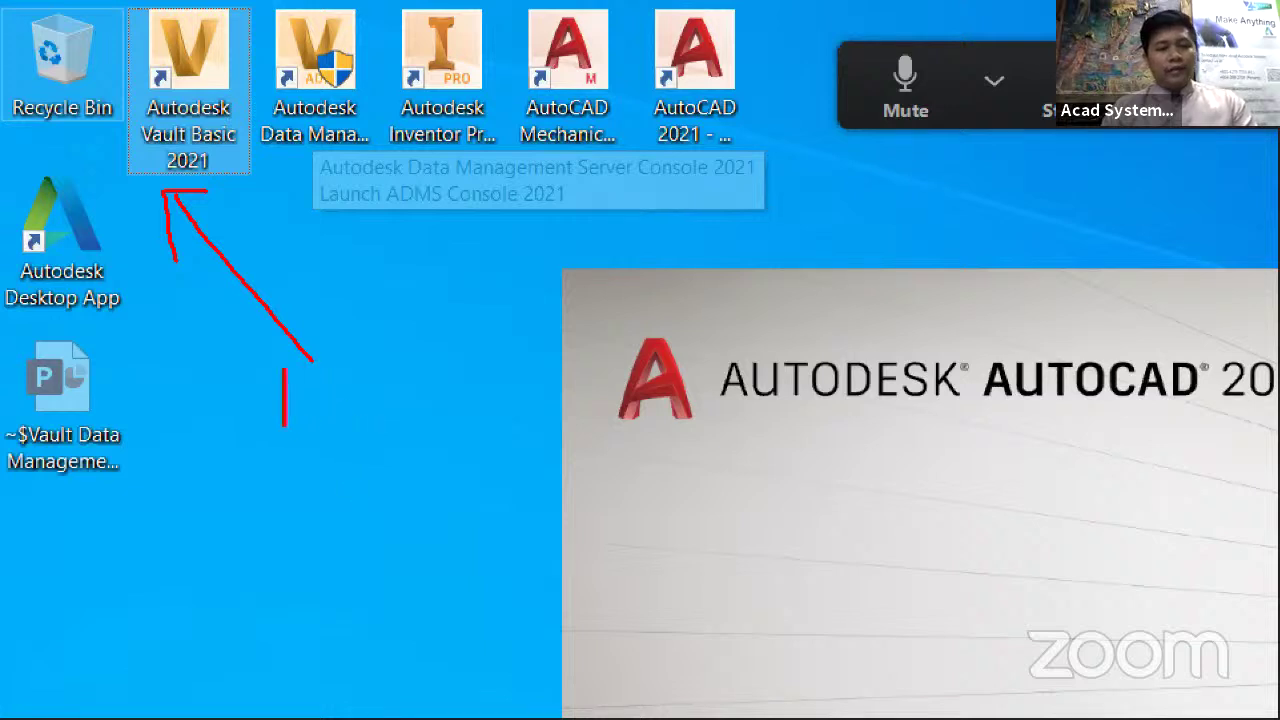
{"action": "left_click", "coordinate": [285, 397]}
{"action": "type", "text": "user"}
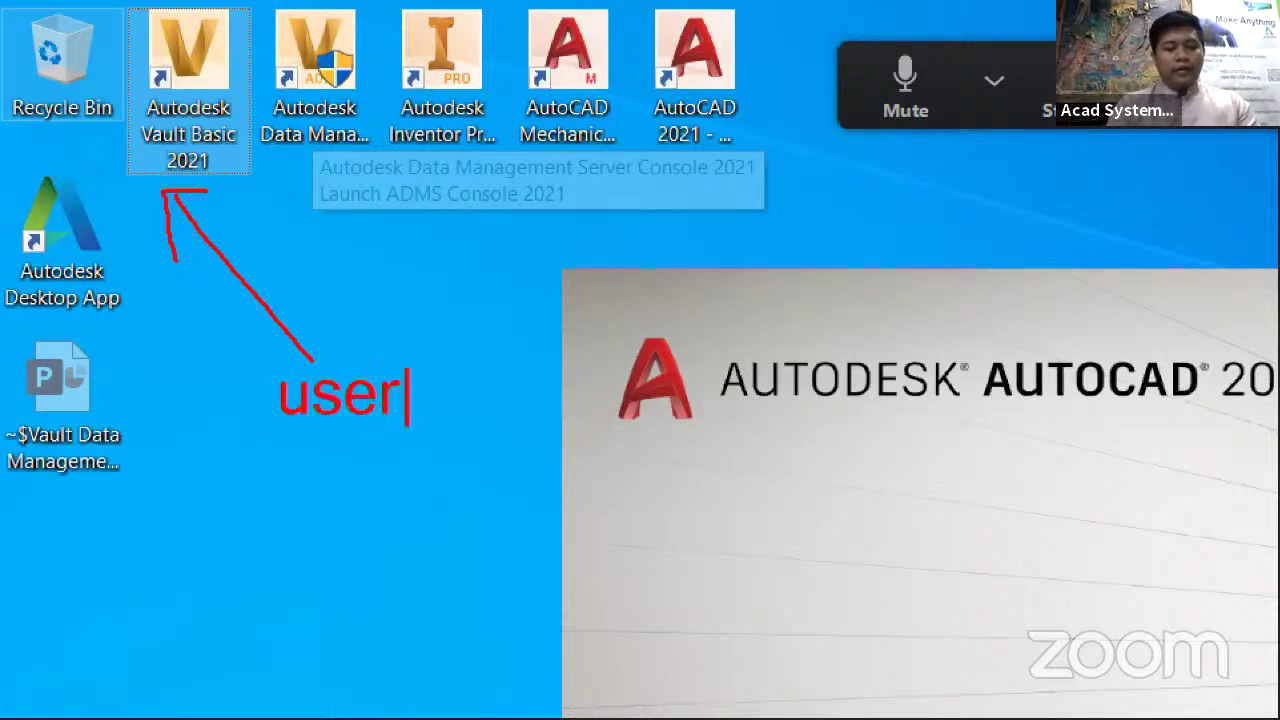
{"action": "type", "text": "'s PC"}
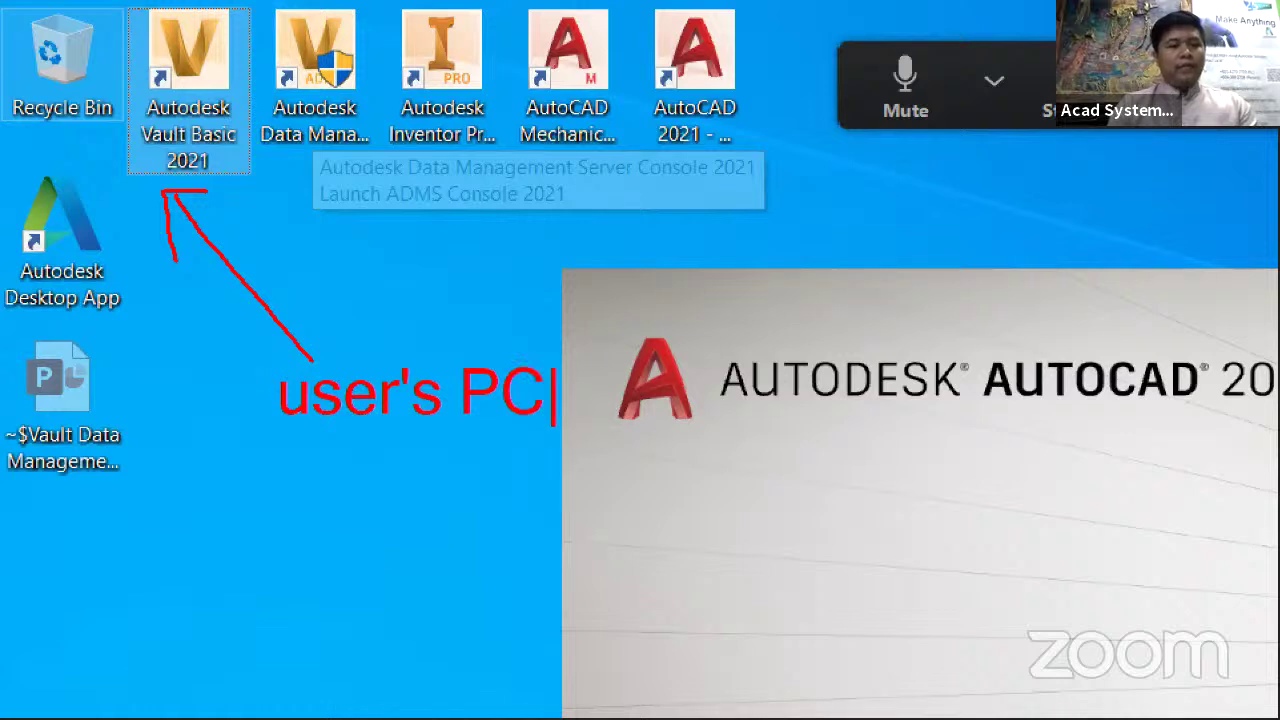
- Mark Data Management as 'server', underline both labels, and rearrange the AutoCAD shortcuts
{"action": "left_click_drag", "start_coordinate": [323, 163], "coordinate": [388, 262]}
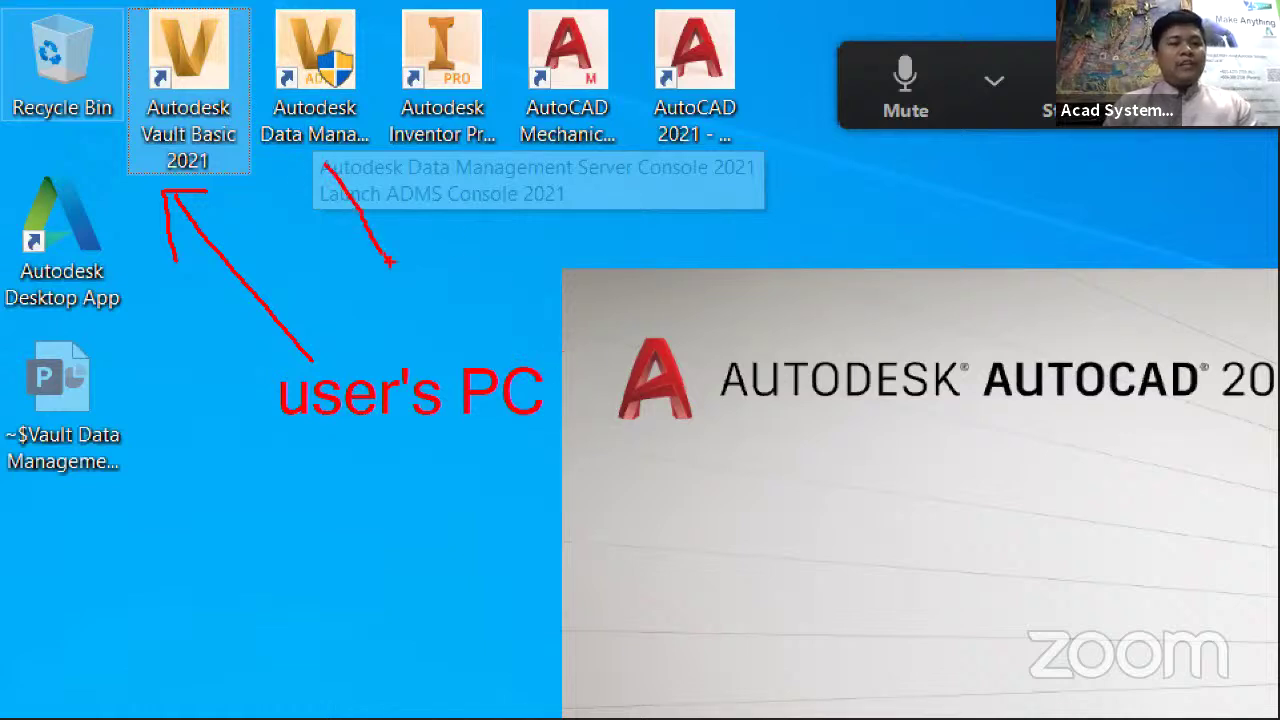
{"action": "left_click_drag", "start_coordinate": [316, 165], "coordinate": [331, 198]}
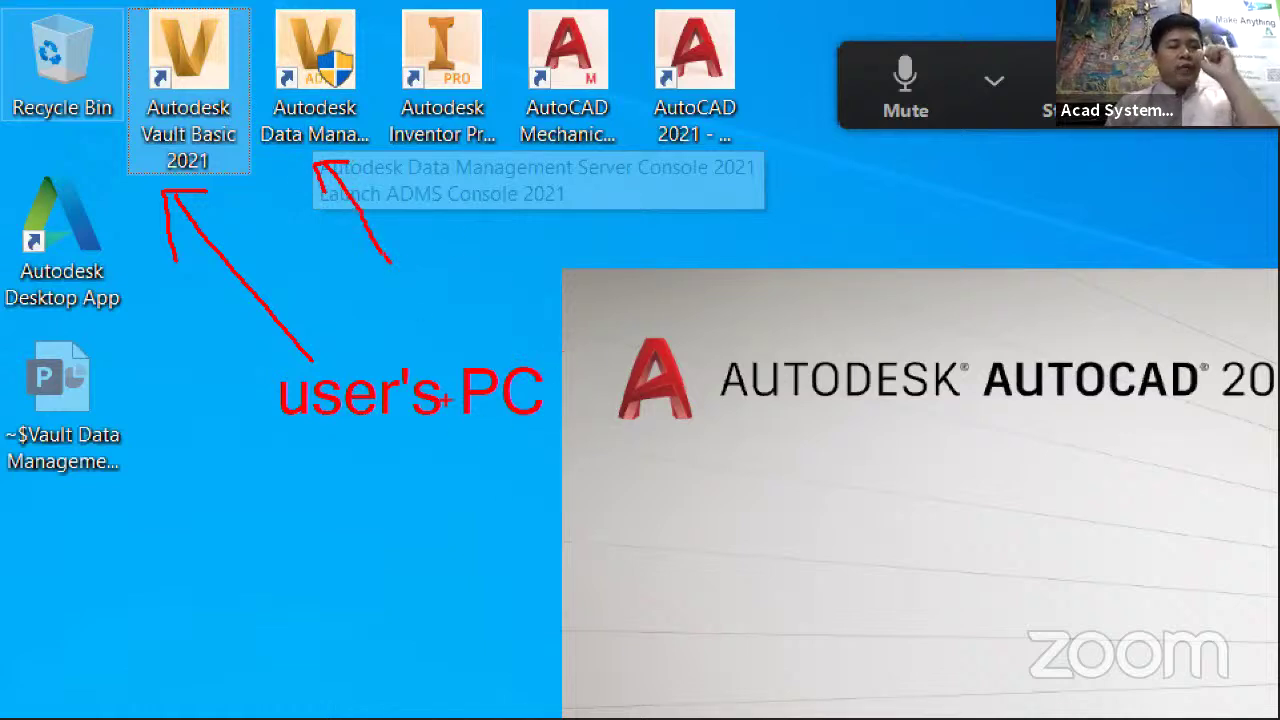
{"action": "left_click_drag", "start_coordinate": [407, 277], "coordinate": [410, 330]}
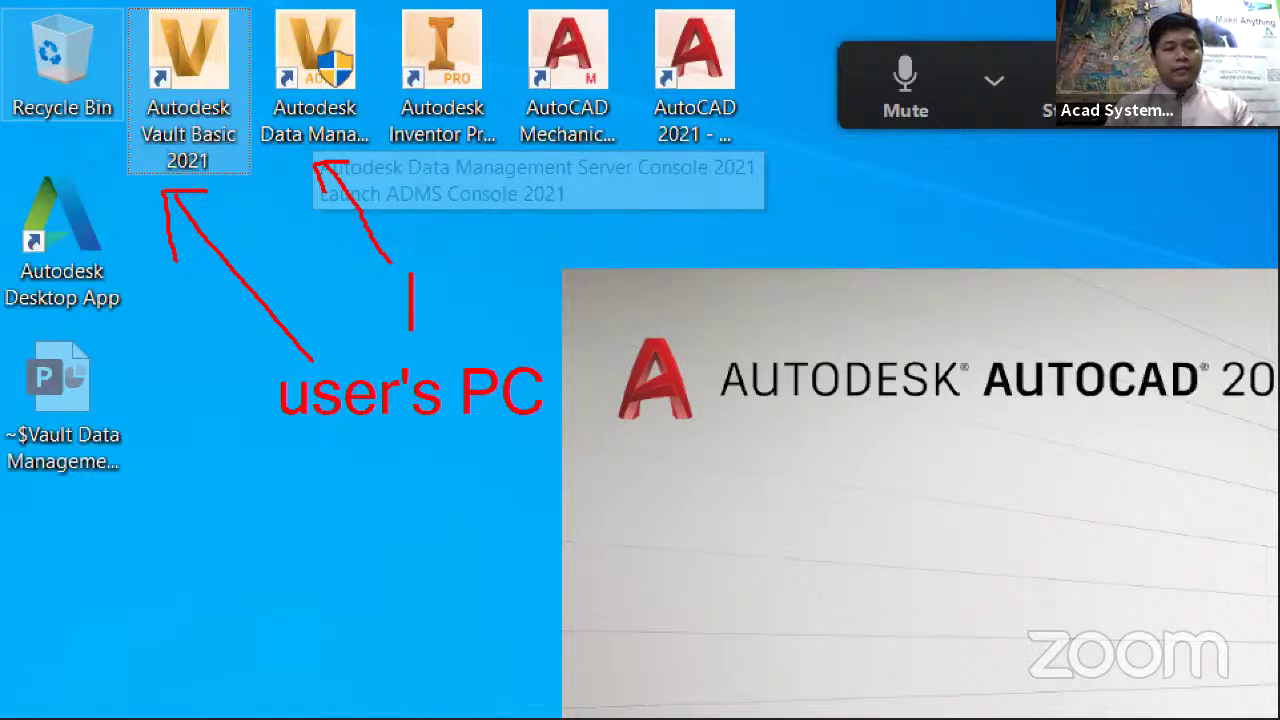
{"action": "type", "text": "server"}
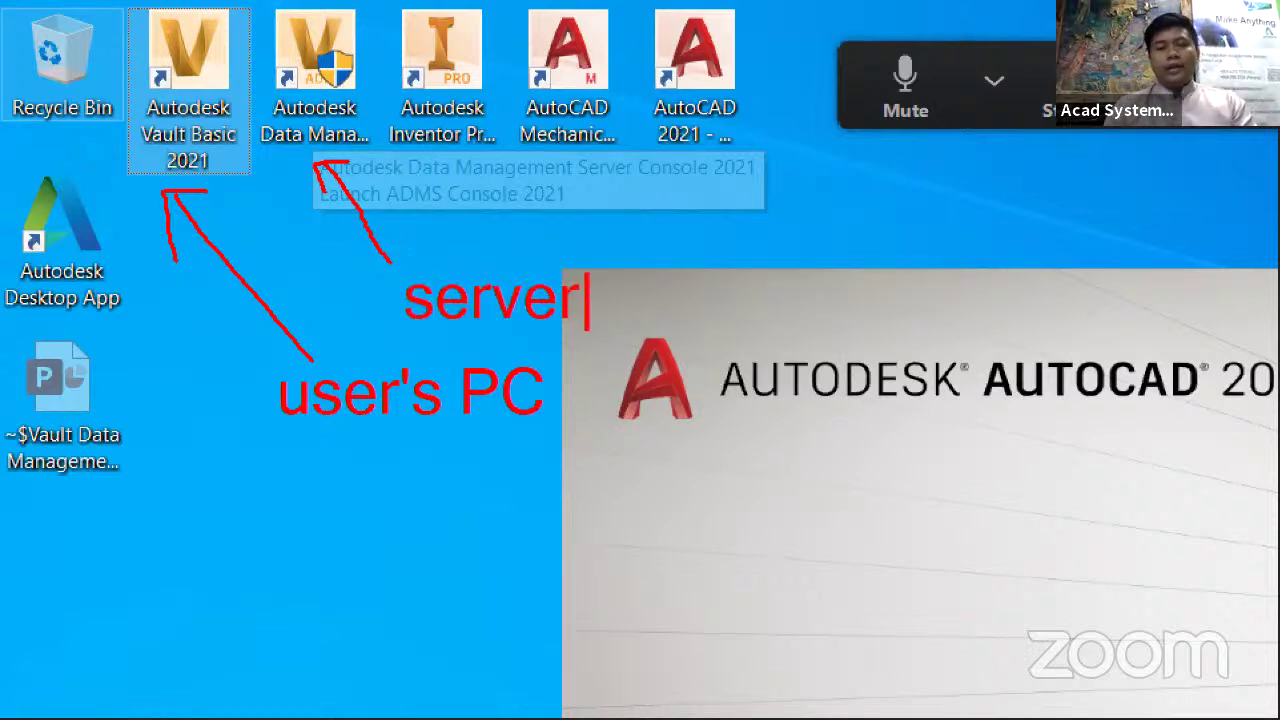
{"action": "left_click_drag", "start_coordinate": [422, 338], "coordinate": [524, 340]}
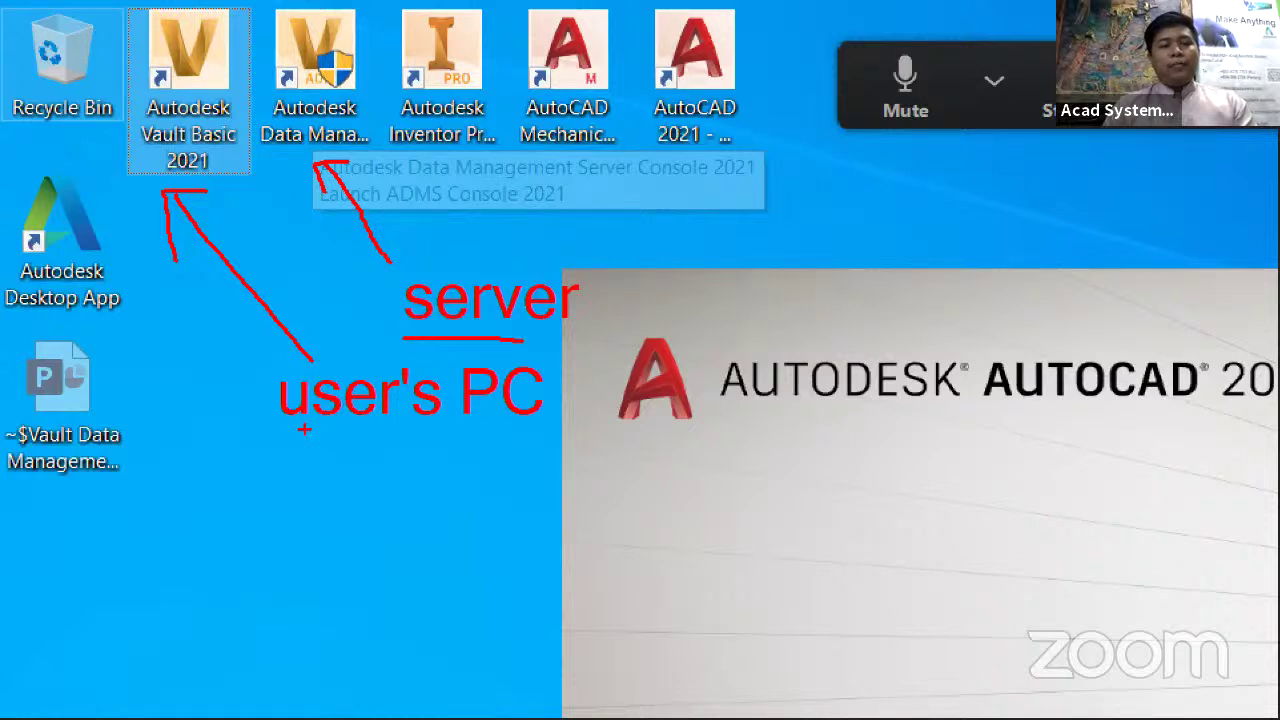
{"action": "left_click_drag", "start_coordinate": [304, 429], "coordinate": [476, 428]}
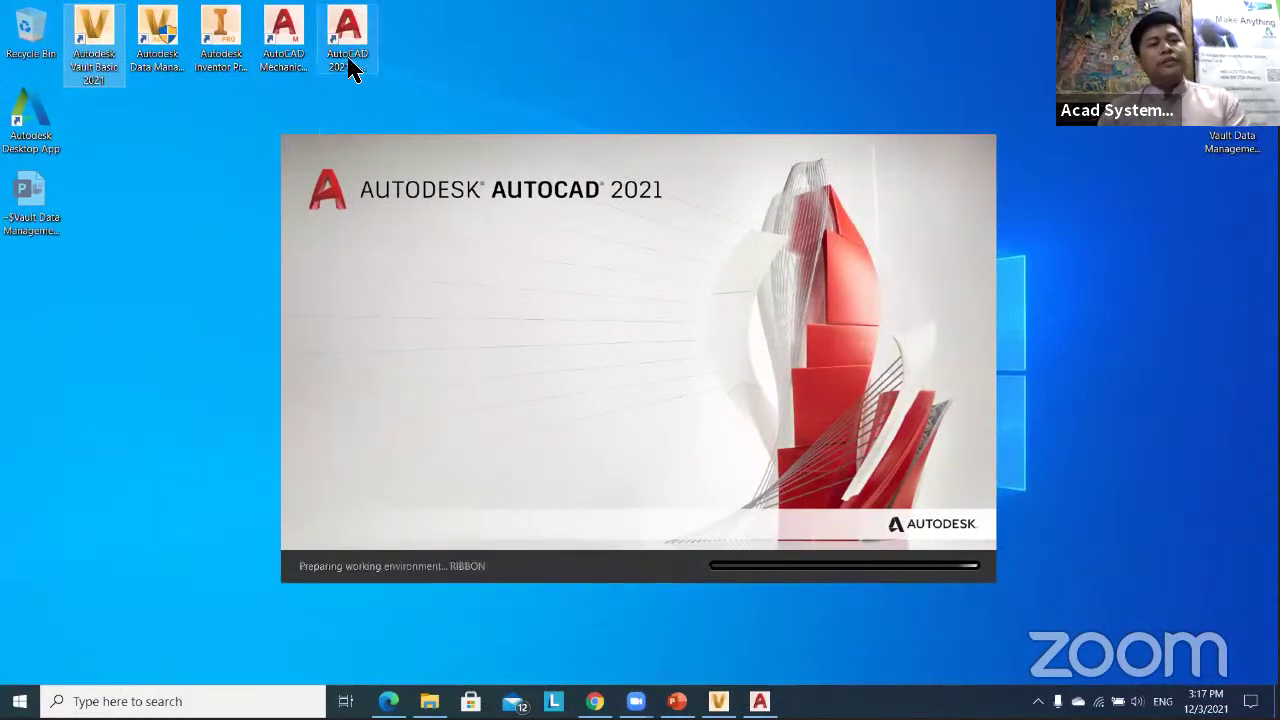
{"action": "left_click_drag", "start_coordinate": [347, 40], "coordinate": [90, 135]}
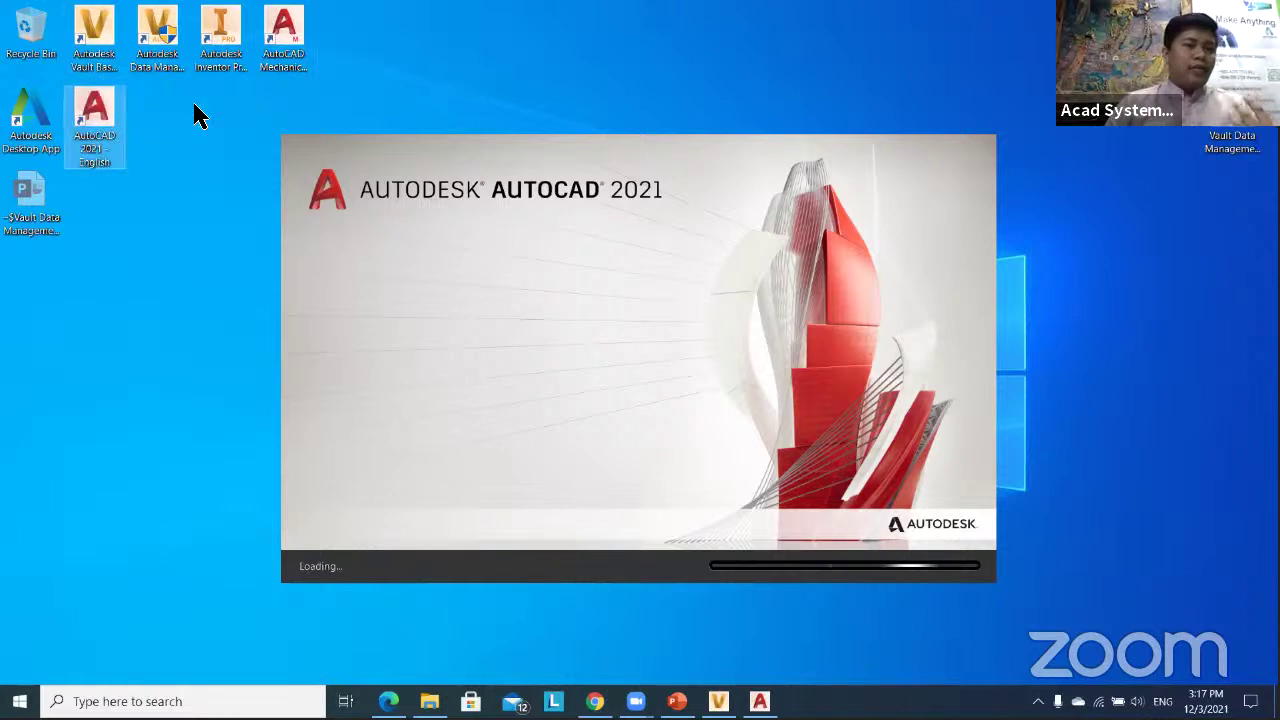
{"action": "left_click_drag", "start_coordinate": [277, 51], "coordinate": [160, 128]}
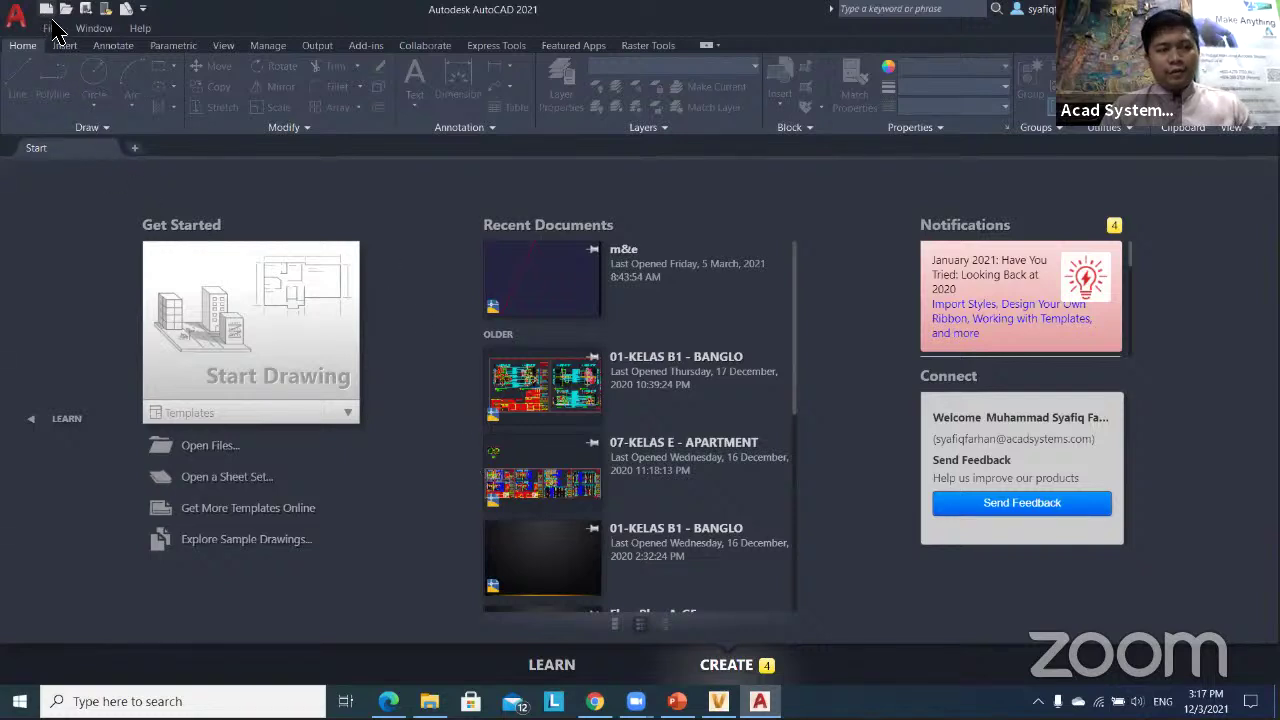
- Create Drawing1 from the acadiso template, check the loaded add-ins, and show the Vault tab
{"action": "key", "text": "ctrl+n"}
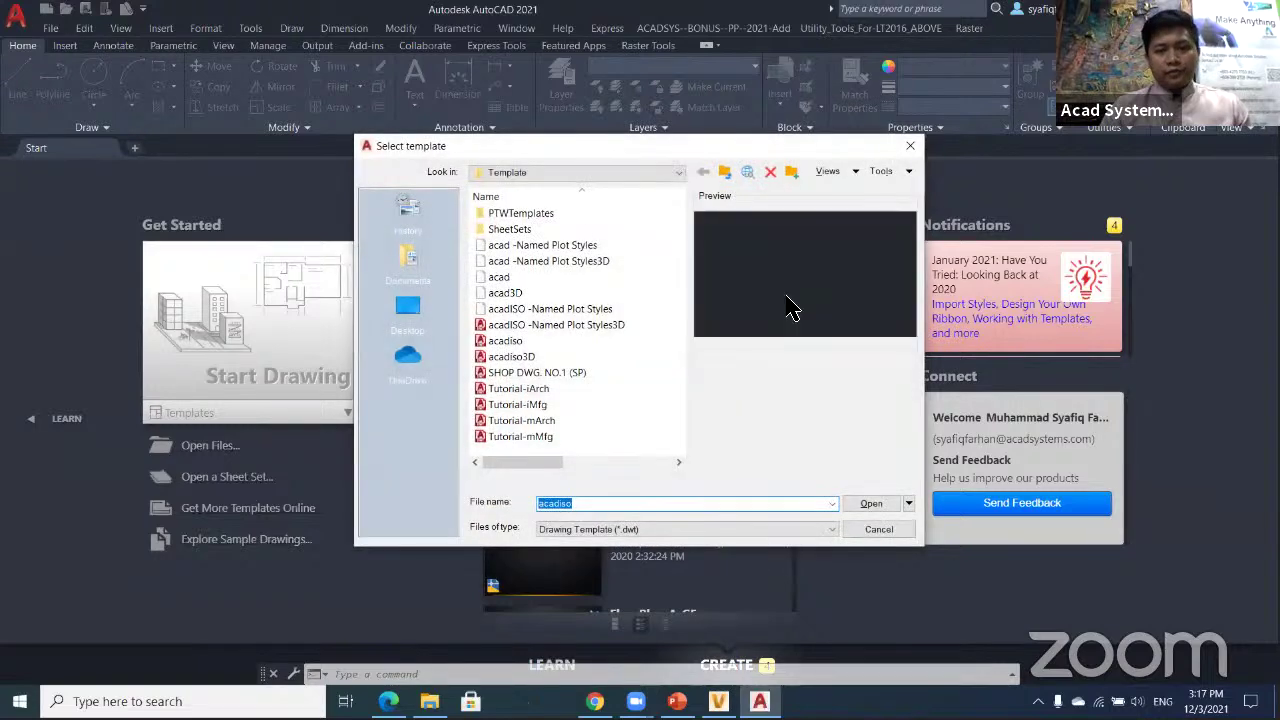
{"action": "key", "text": "Return"}
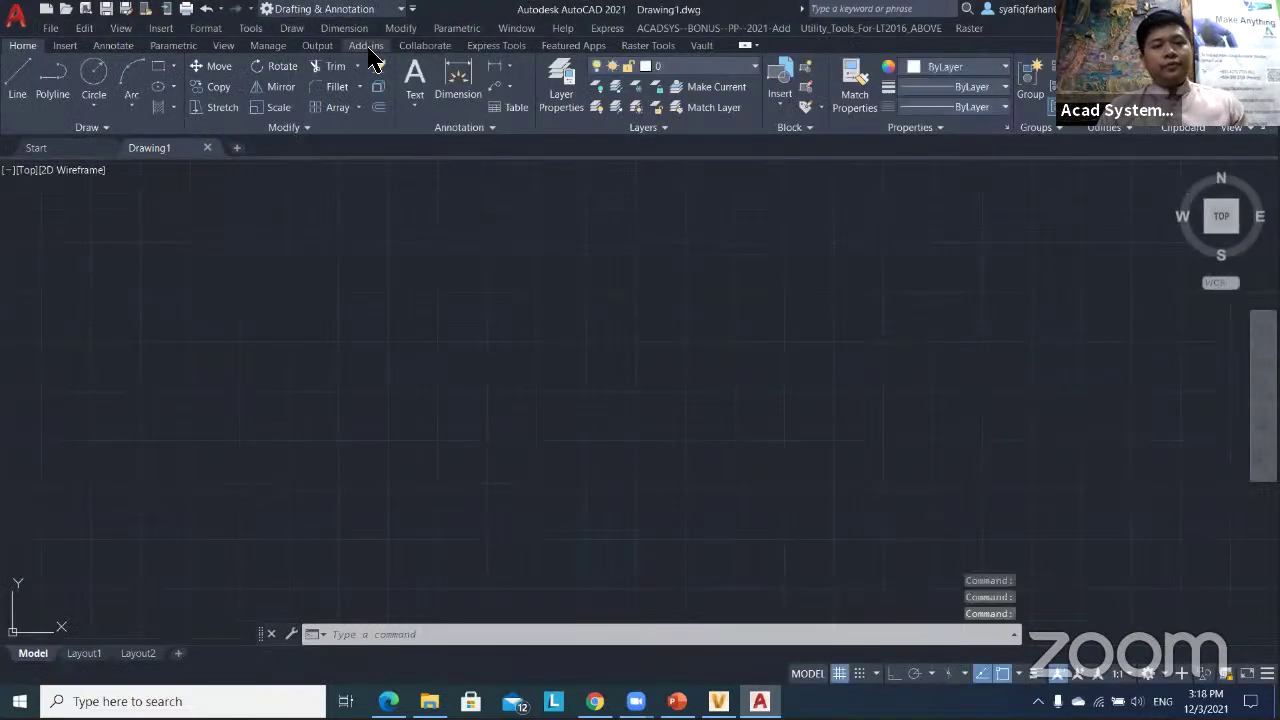
{"action": "left_click", "coordinate": [366, 46]}
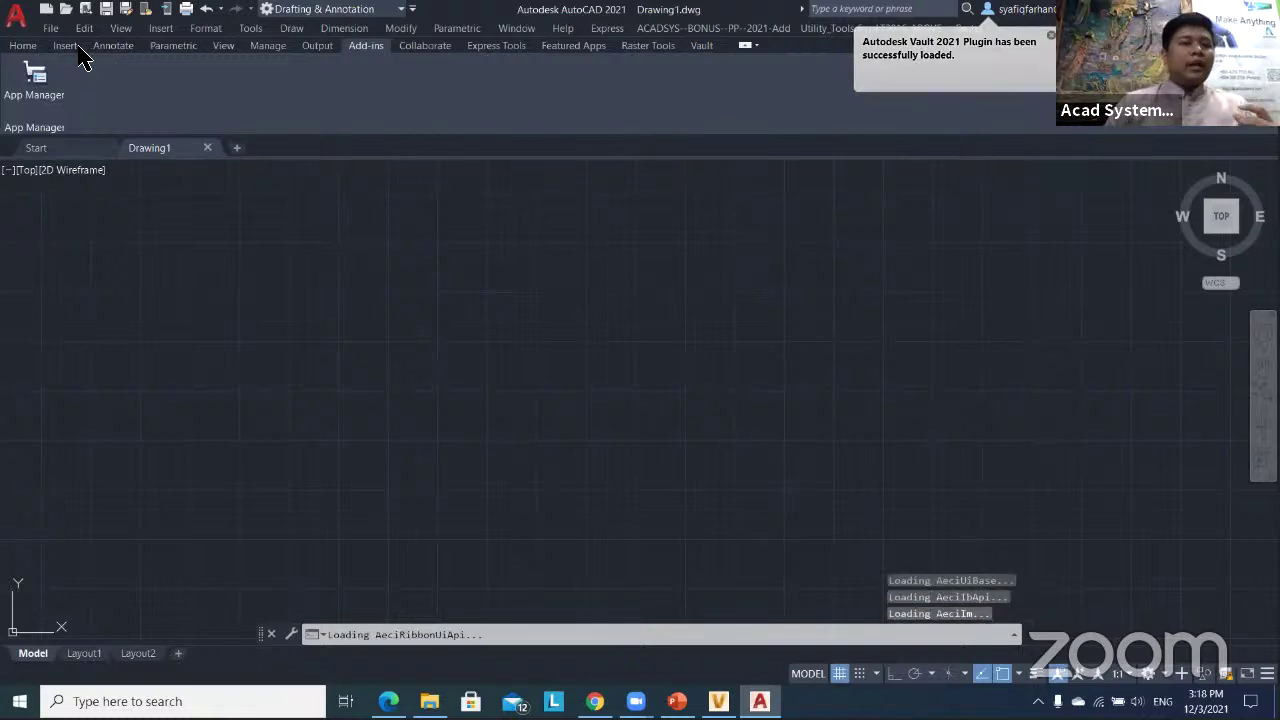
{"action": "left_click", "coordinate": [26, 50]}
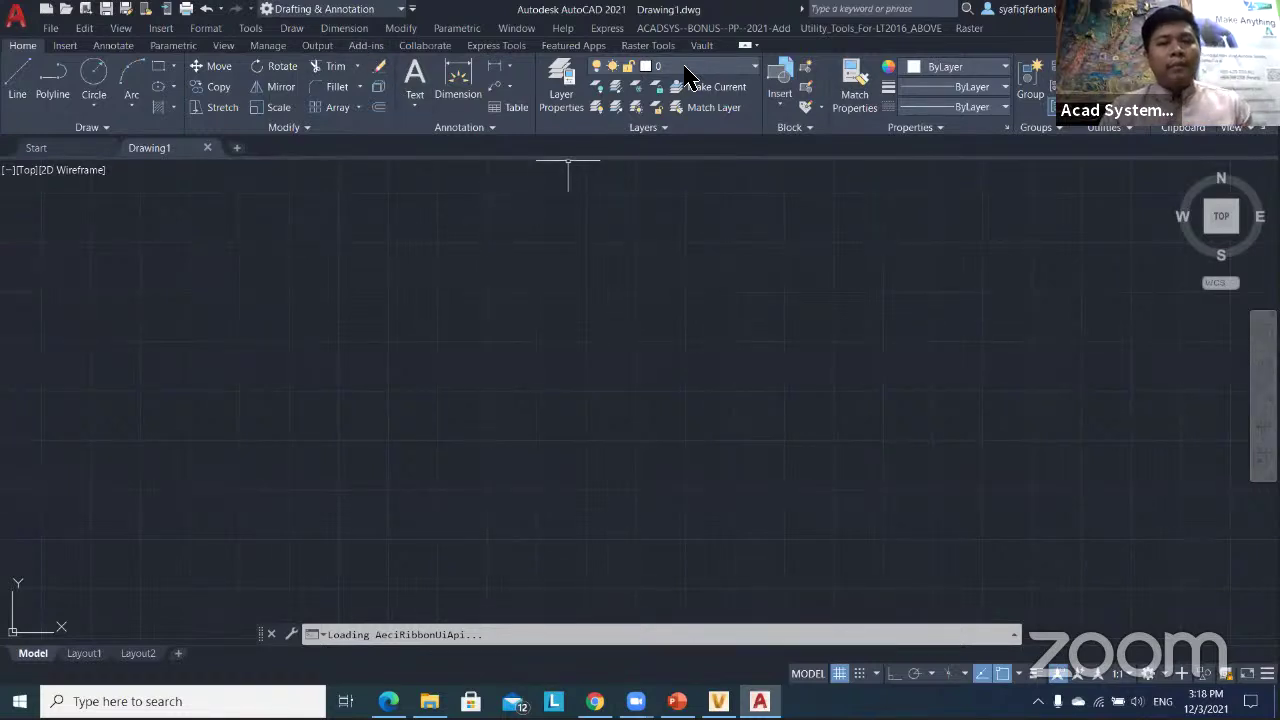
{"action": "left_click", "coordinate": [367, 47]}
{"action": "left_click", "coordinate": [34, 48]}
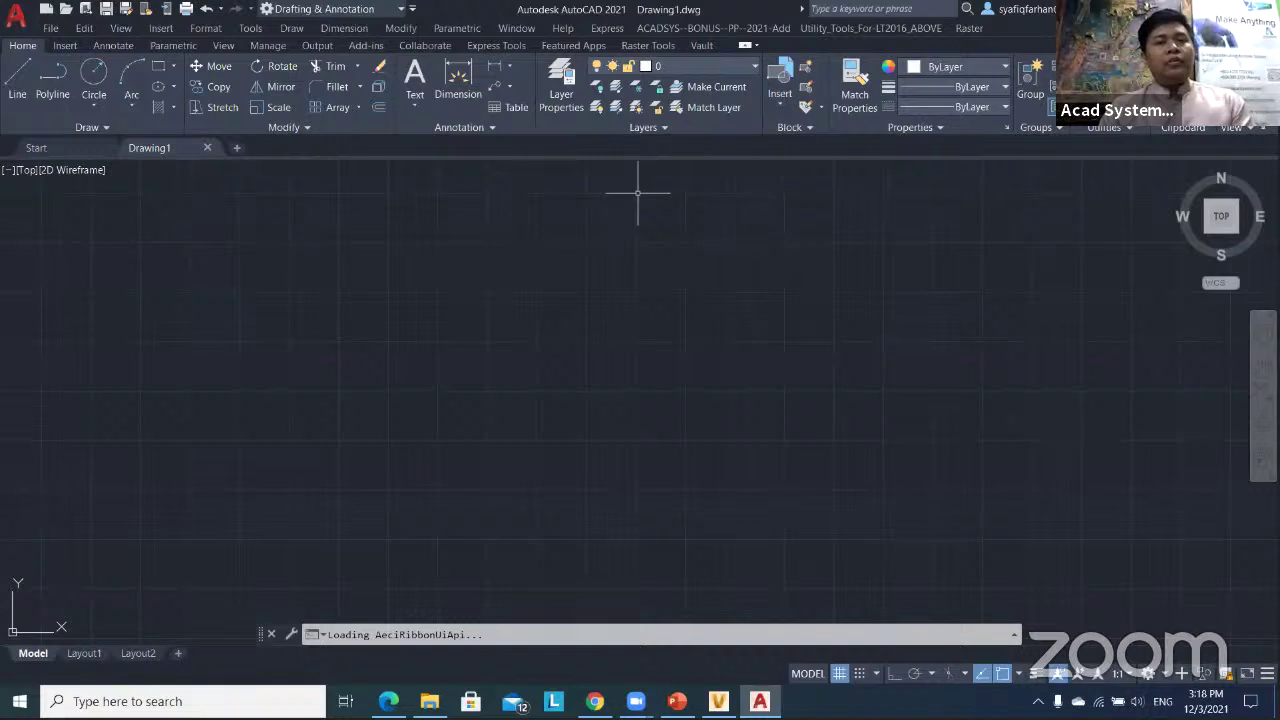
{"action": "left_click", "coordinate": [702, 47]}
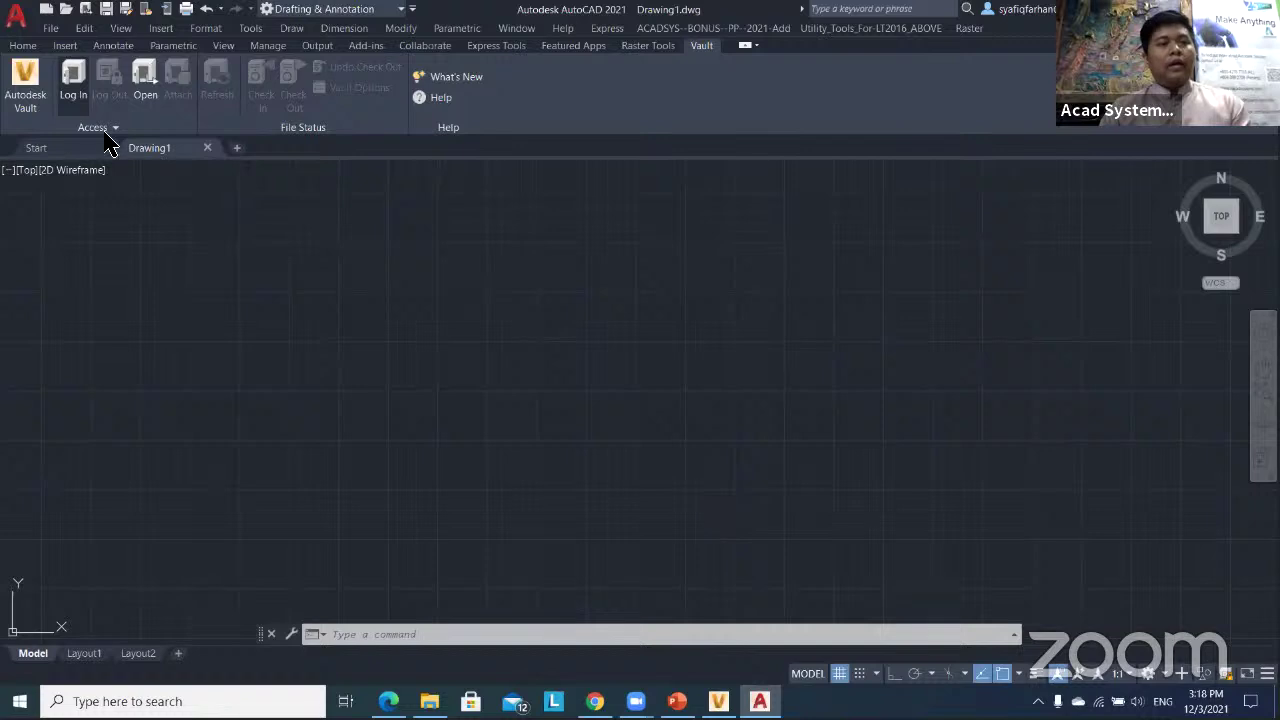
- Log in to the vault with the user's credentials, ticking 'Automatically log in next session'
{"action": "left_click", "coordinate": [73, 80]}
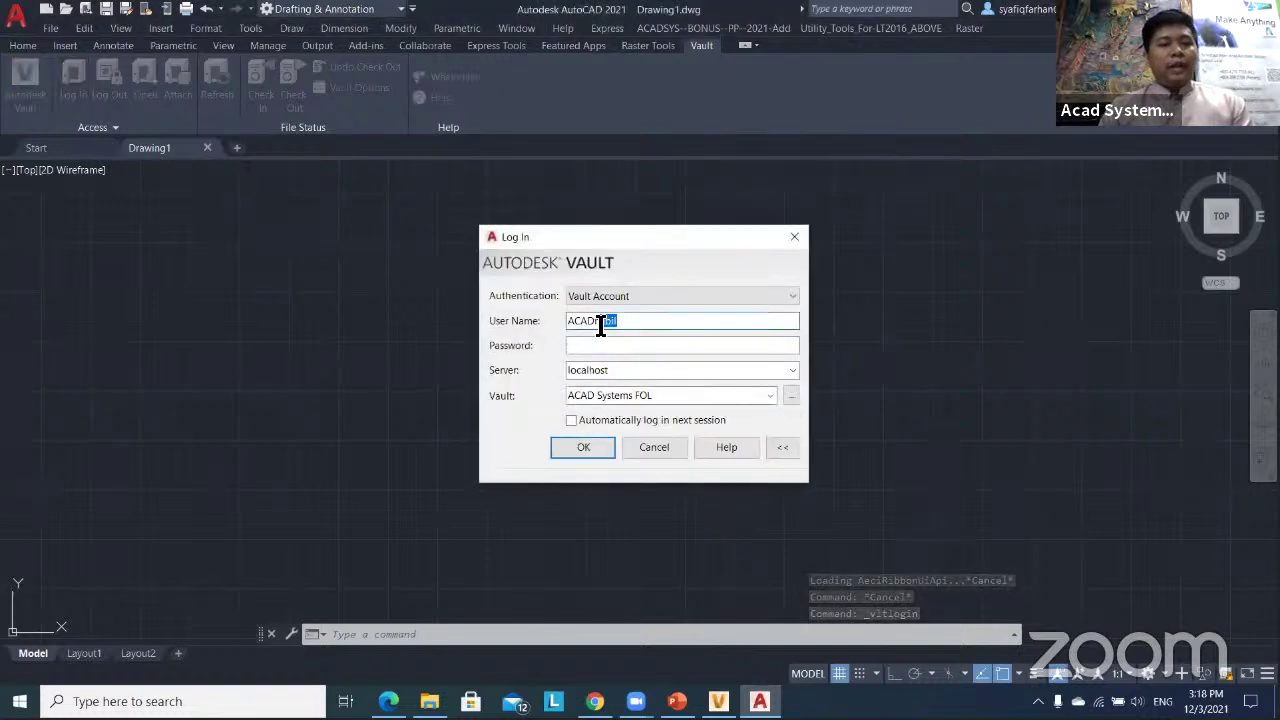
{"action": "left_click", "coordinate": [595, 321], "text": "shift"}
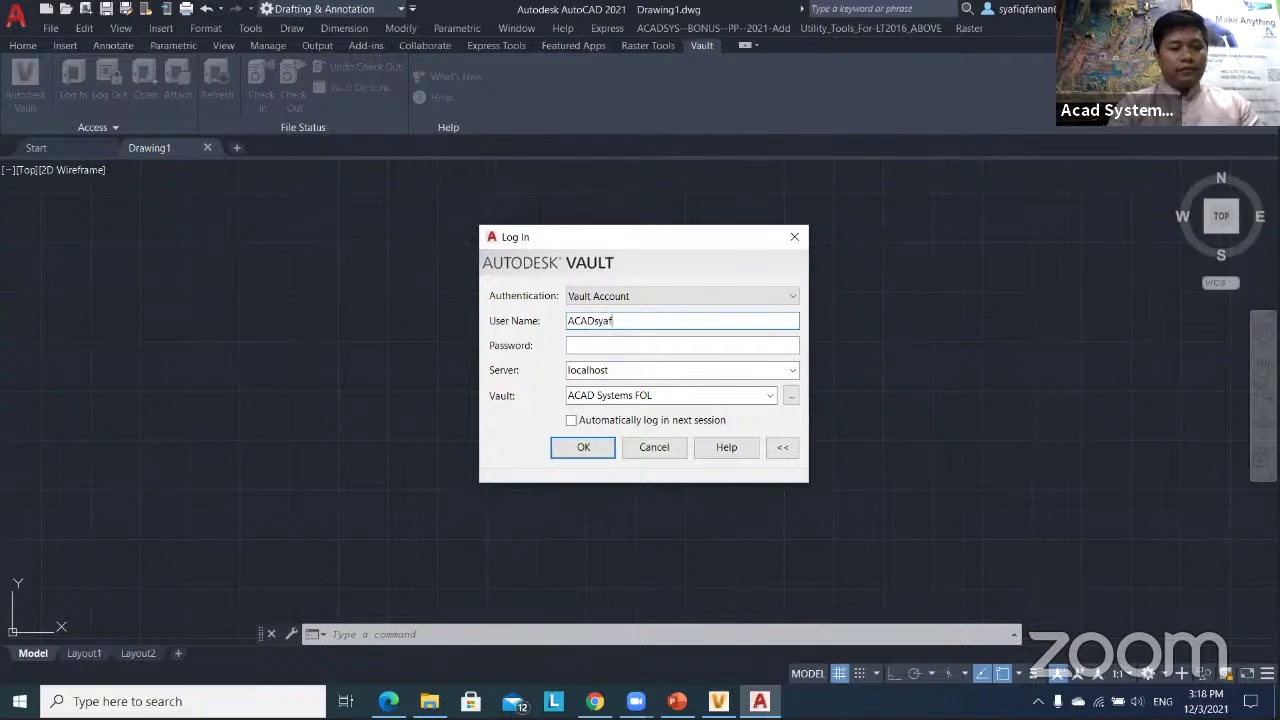
{"action": "key", "text": "Tab"}
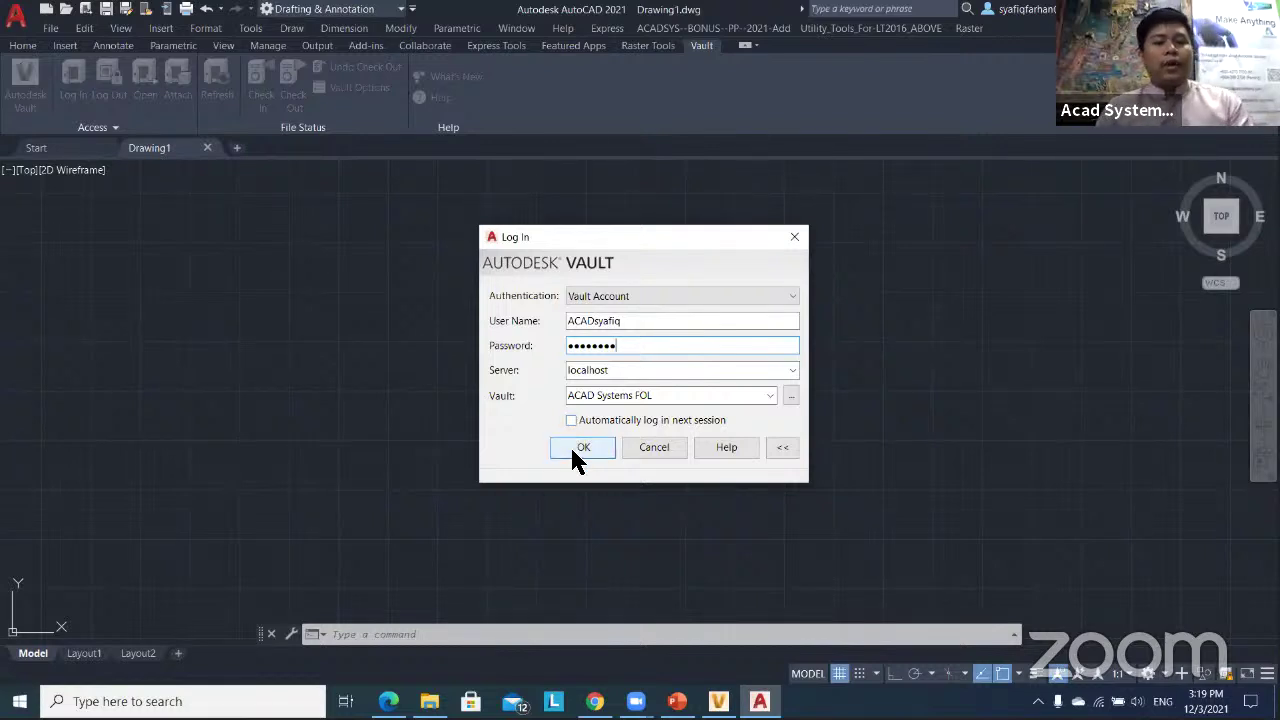
{"action": "left_click", "coordinate": [571, 421]}
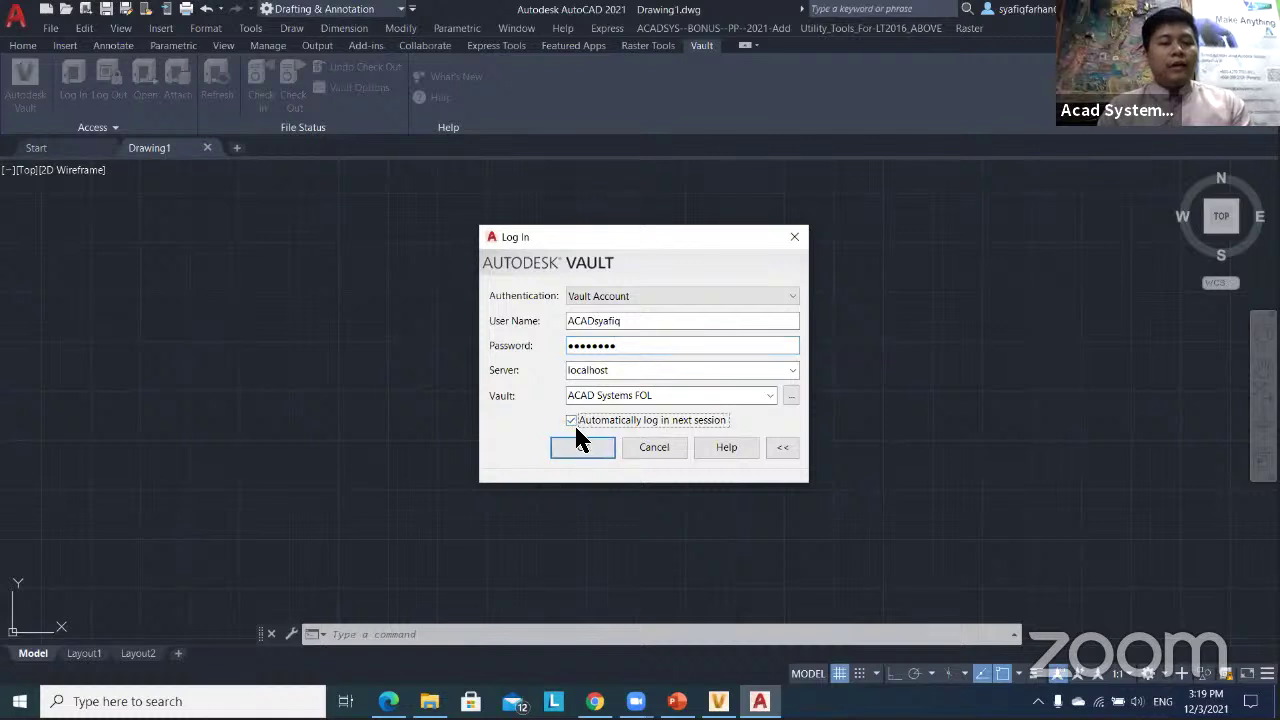
{"action": "left_click", "coordinate": [573, 445]}
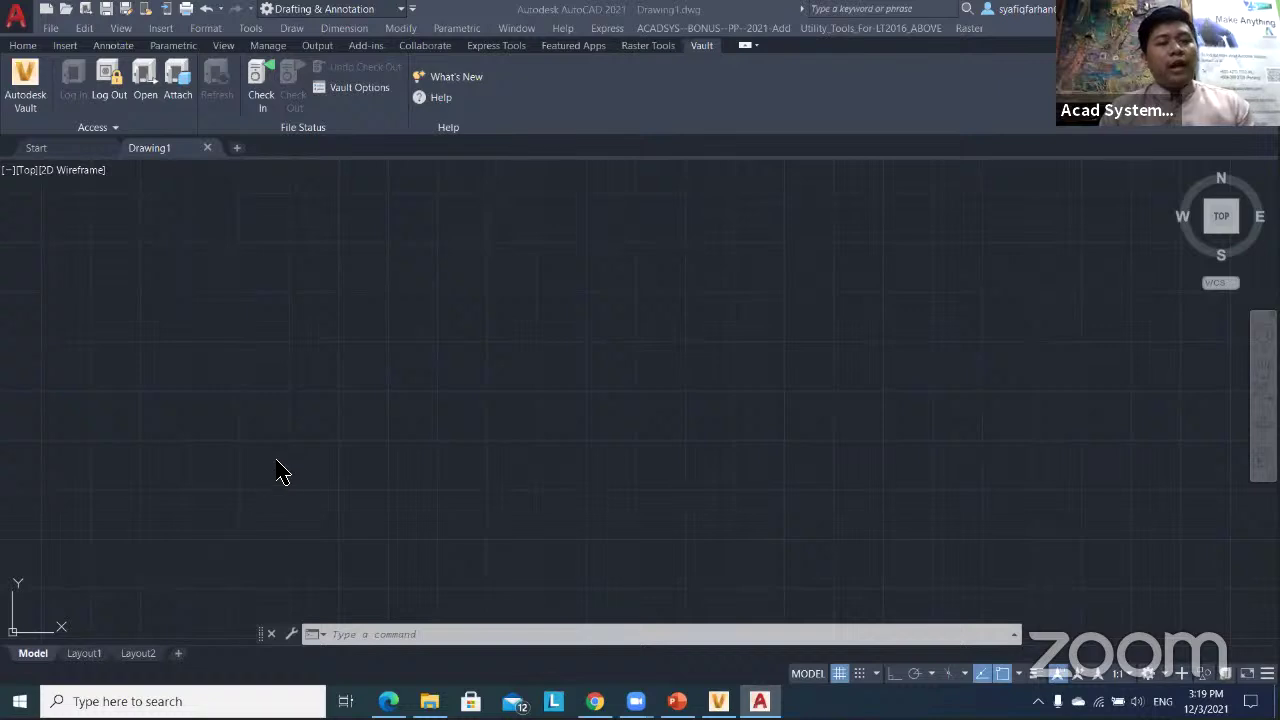
- Zoom to extents and draw a rectangle in Drawing1 with RECTANG from two corners
{"action": "middle_click", "coordinate": [232, 497]}
{"action": "middle_click", "coordinate": [232, 497]}
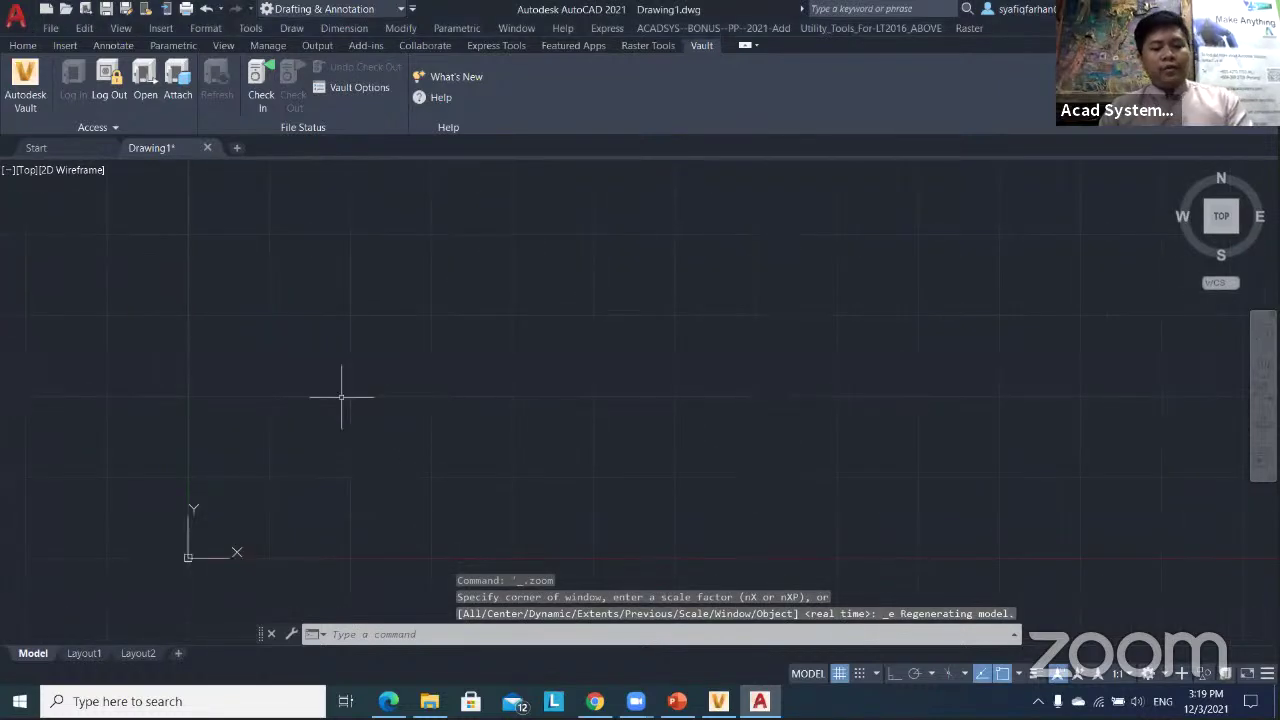
{"action": "type", "text": "rec"}
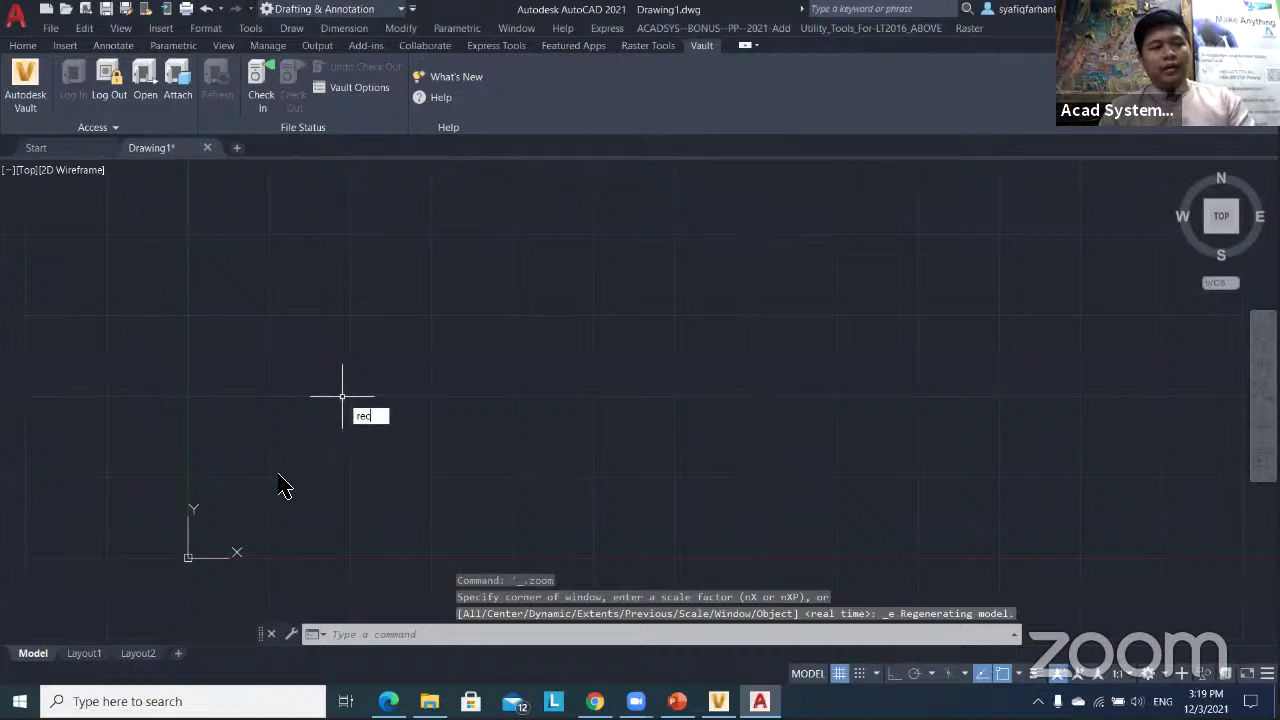
{"action": "key", "text": "Return"}
{"action": "left_click", "coordinate": [248, 490]}
{"action": "left_click", "coordinate": [649, 276]}
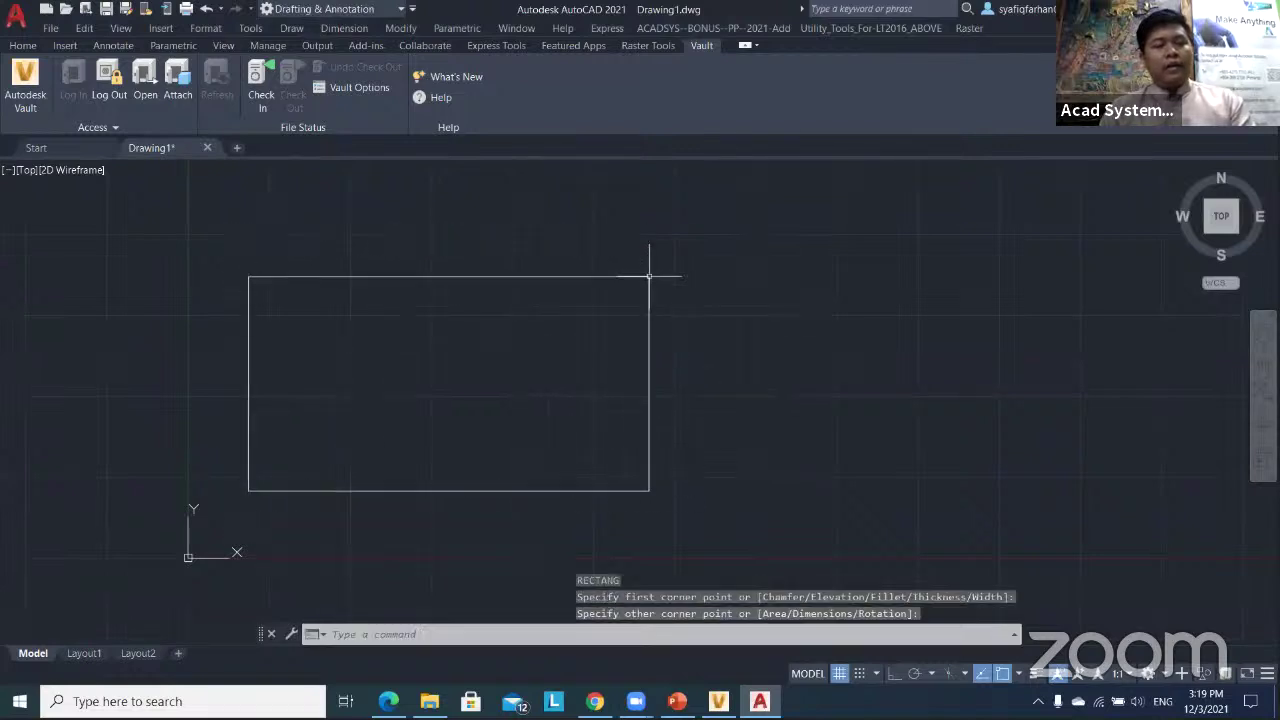
- Draw a large circle centred inside the rectangle, overlapping its right side
{"action": "type", "text": "c"}
{"action": "key", "text": "Return"}
{"action": "left_click", "coordinate": [587, 307]}
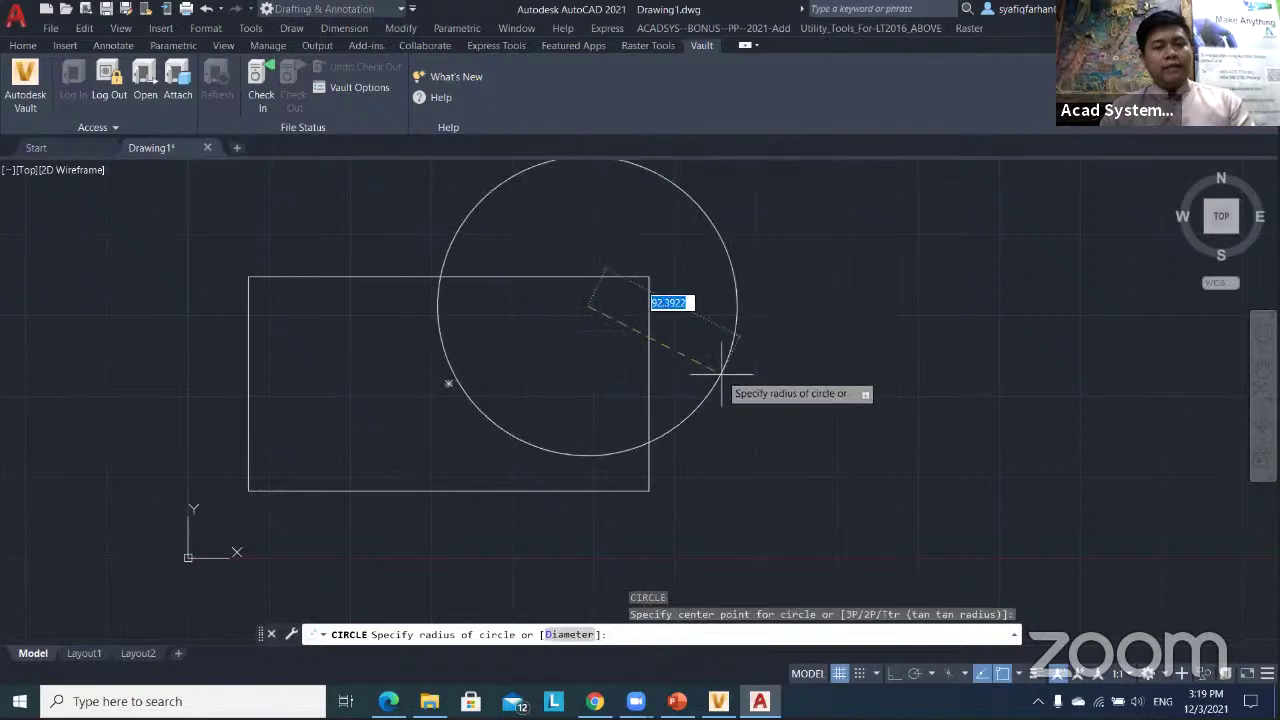
{"action": "left_click", "coordinate": [724, 369]}
{"action": "key", "text": "Escape"}
{"action": "middle_click_drag", "start_coordinate": [693, 381], "coordinate": [641, 438]}
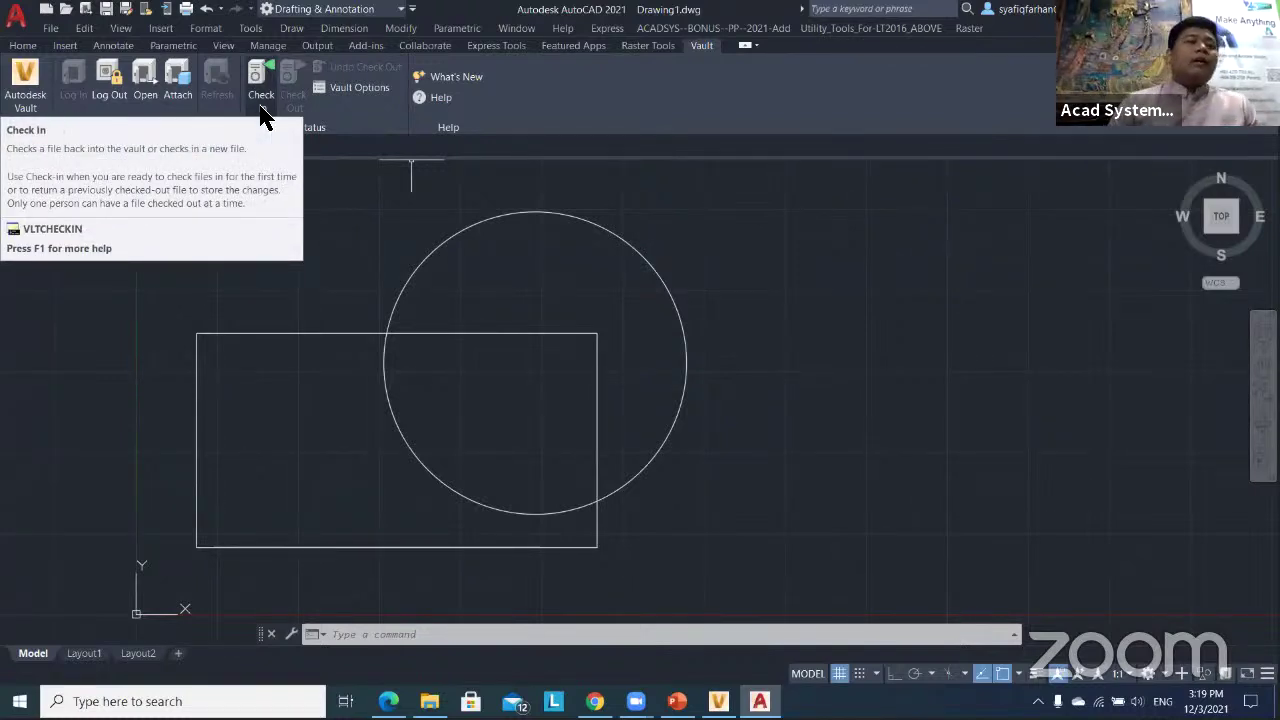
- Start Vault Check In, save over Drawing1.dwg, and choose the NEW vault folder
{"action": "left_click", "coordinate": [268, 100]}
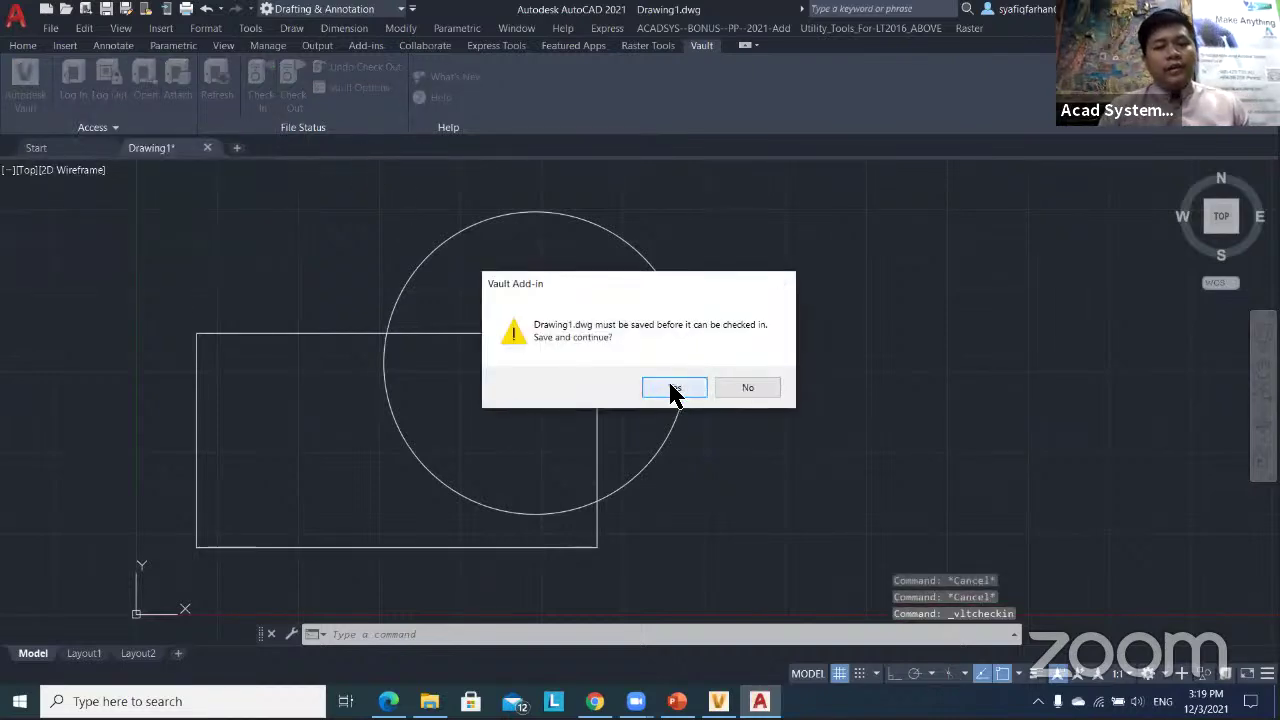
{"action": "left_click", "coordinate": [677, 392]}
{"action": "key", "text": "Return"}
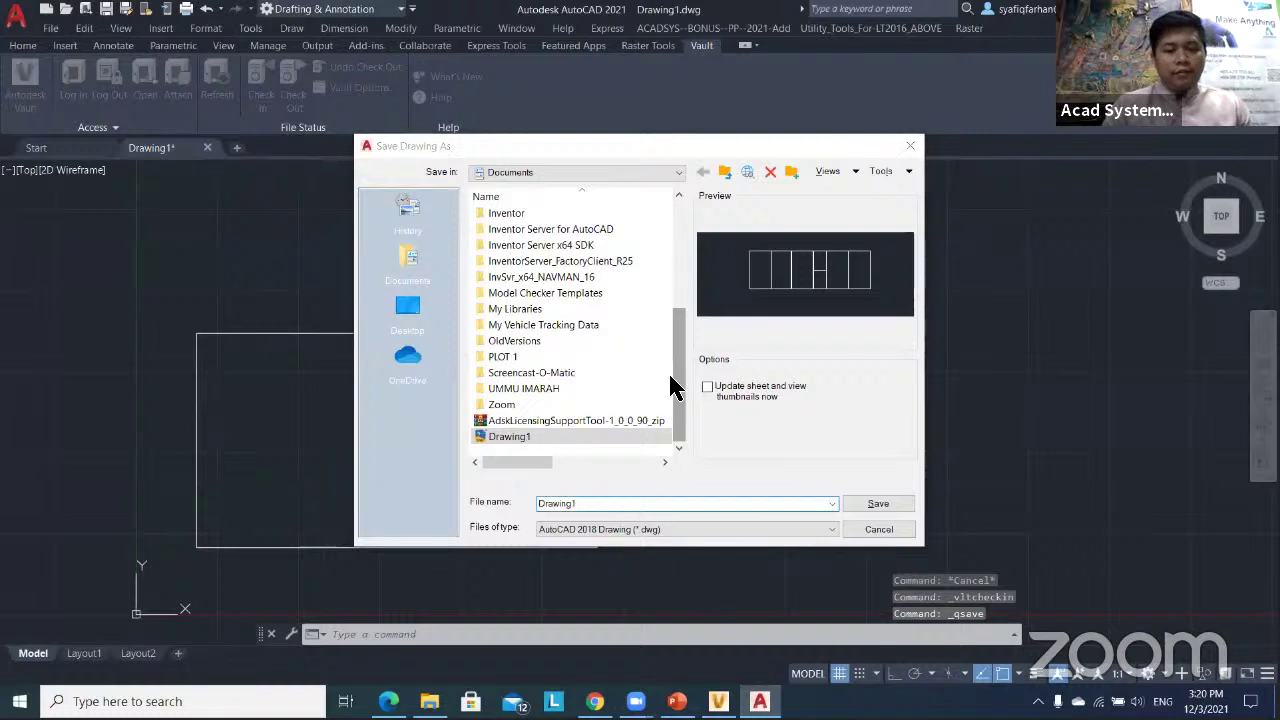
{"action": "left_click", "coordinate": [615, 389]}
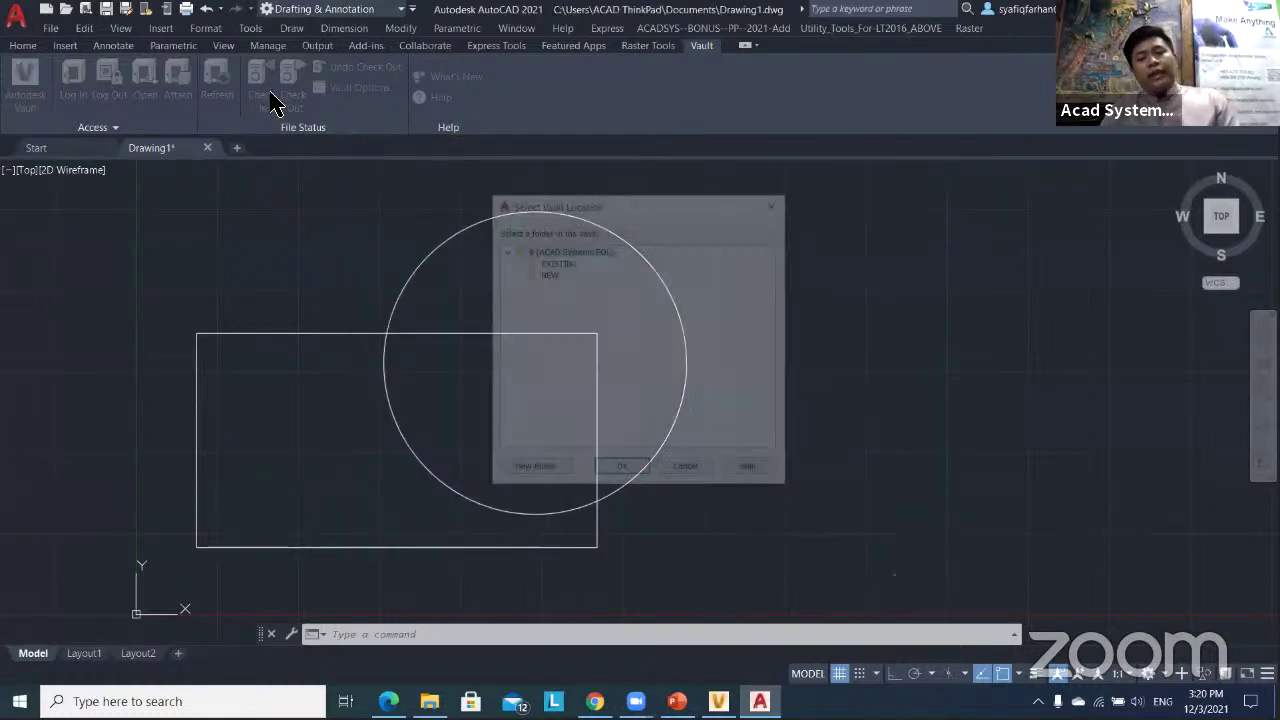
{"action": "left_click", "coordinate": [548, 272]}
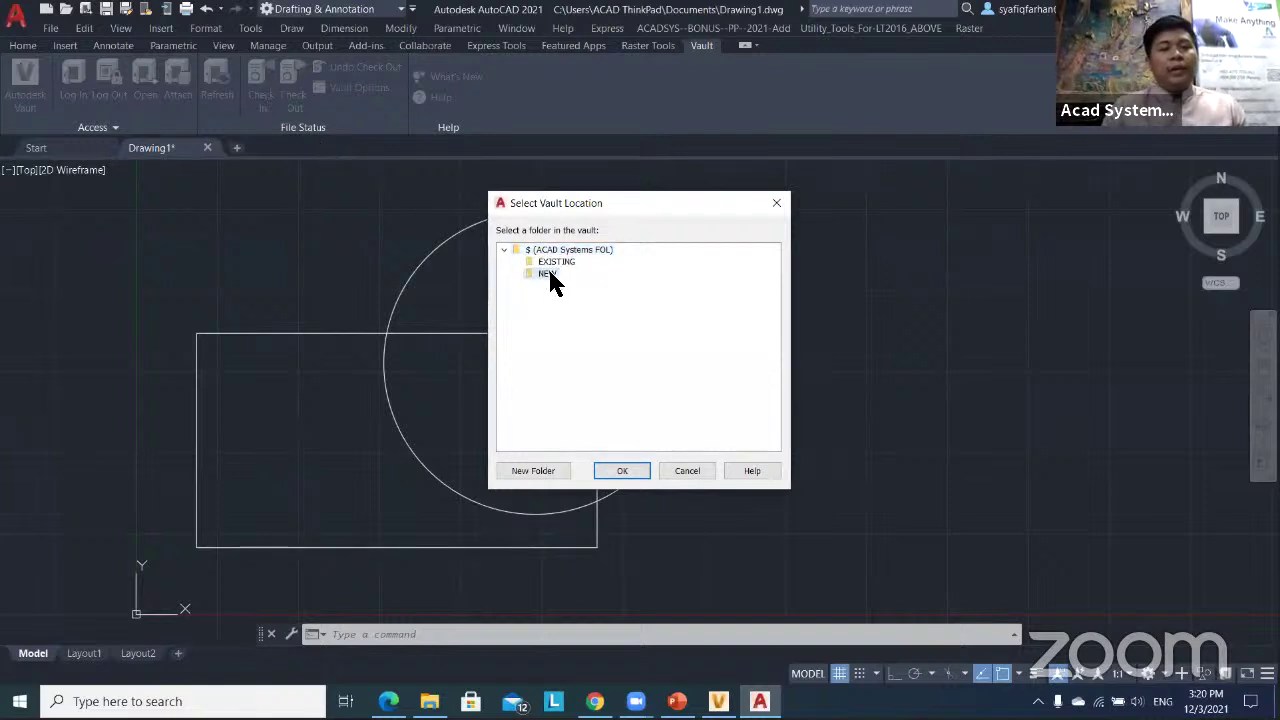
{"action": "left_click", "coordinate": [620, 471]}
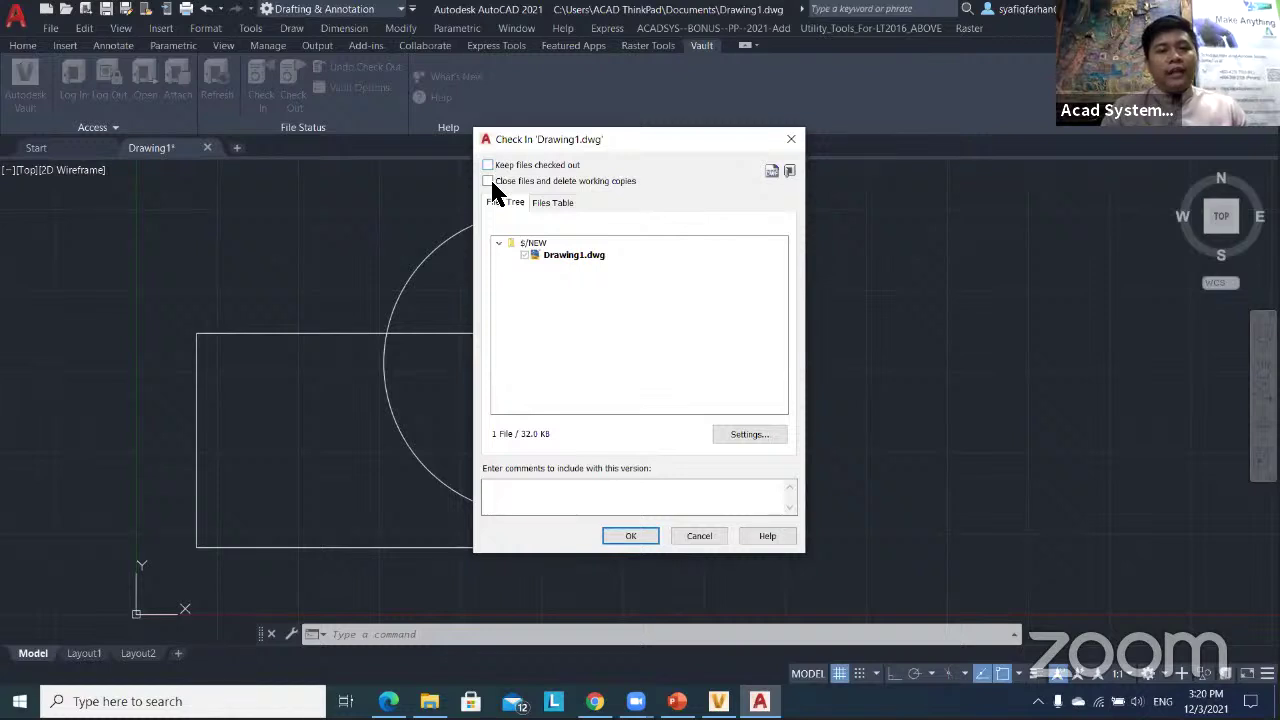
- Check Drawing1 in with closing files left off, and accept working on the vaulted copy
{"action": "left_click", "coordinate": [489, 182]}
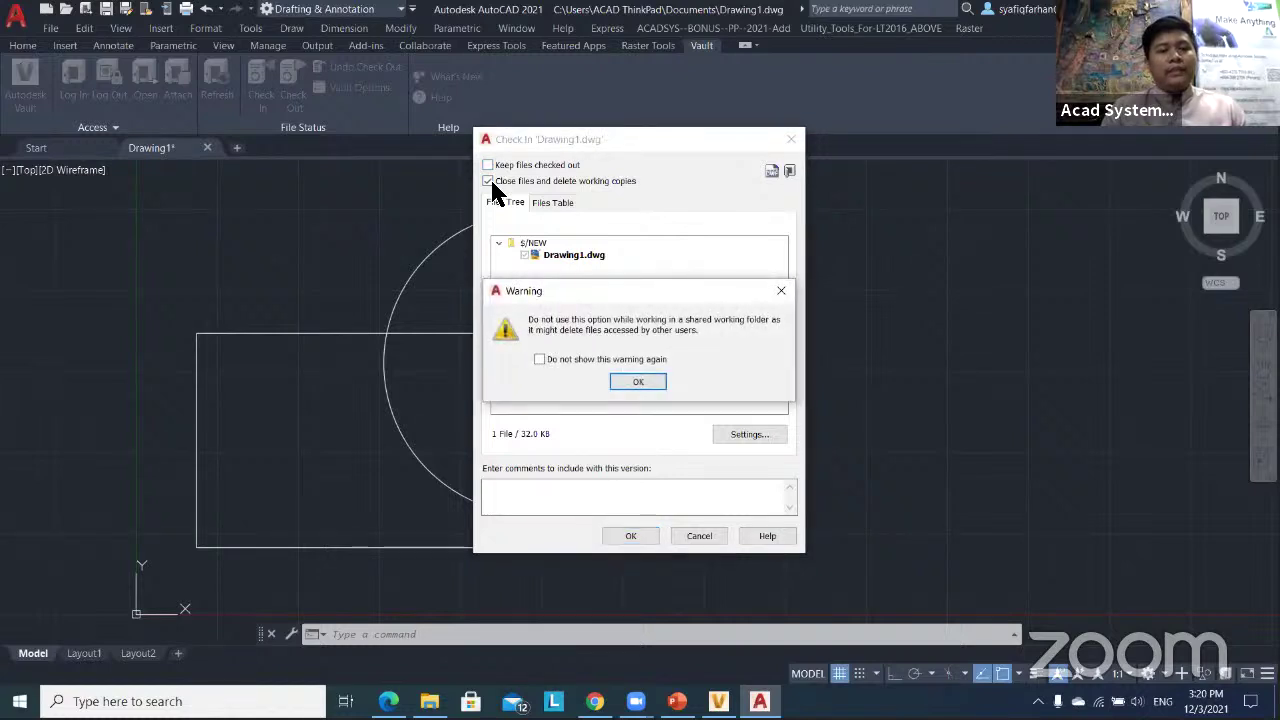
{"action": "left_click", "coordinate": [630, 380]}
{"action": "left_click", "coordinate": [488, 181]}
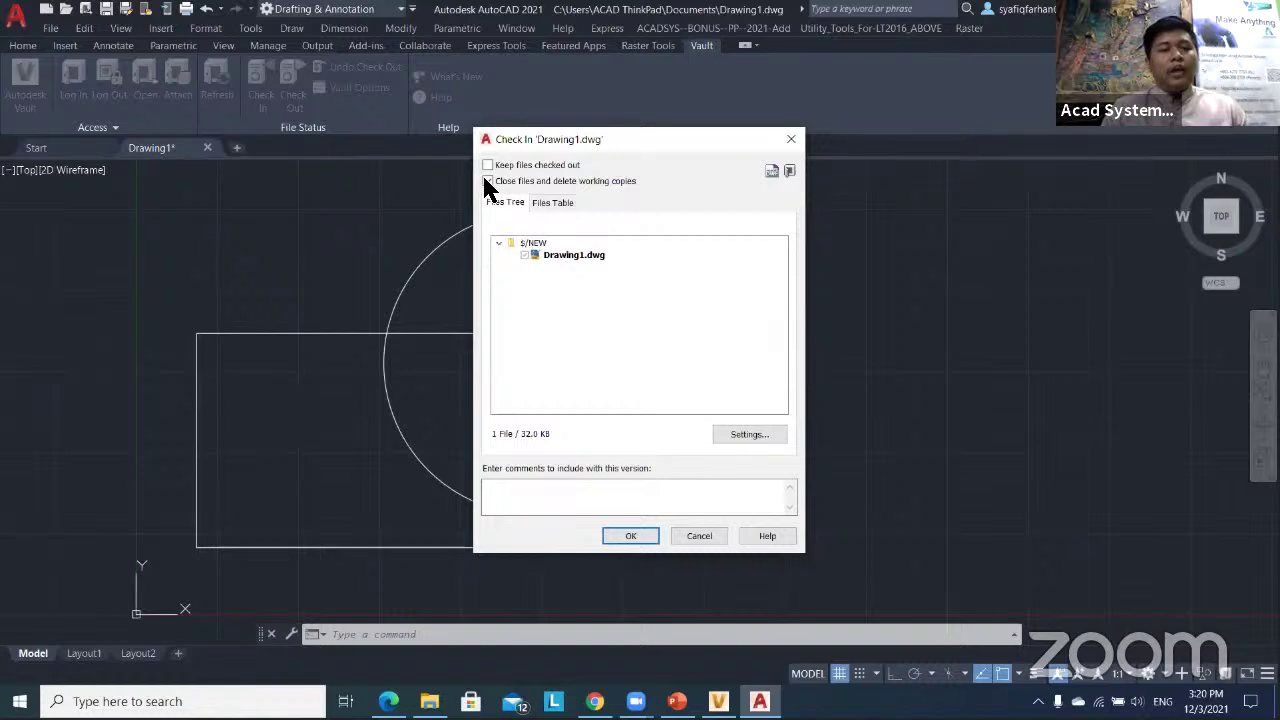
{"action": "left_click", "coordinate": [638, 540]}
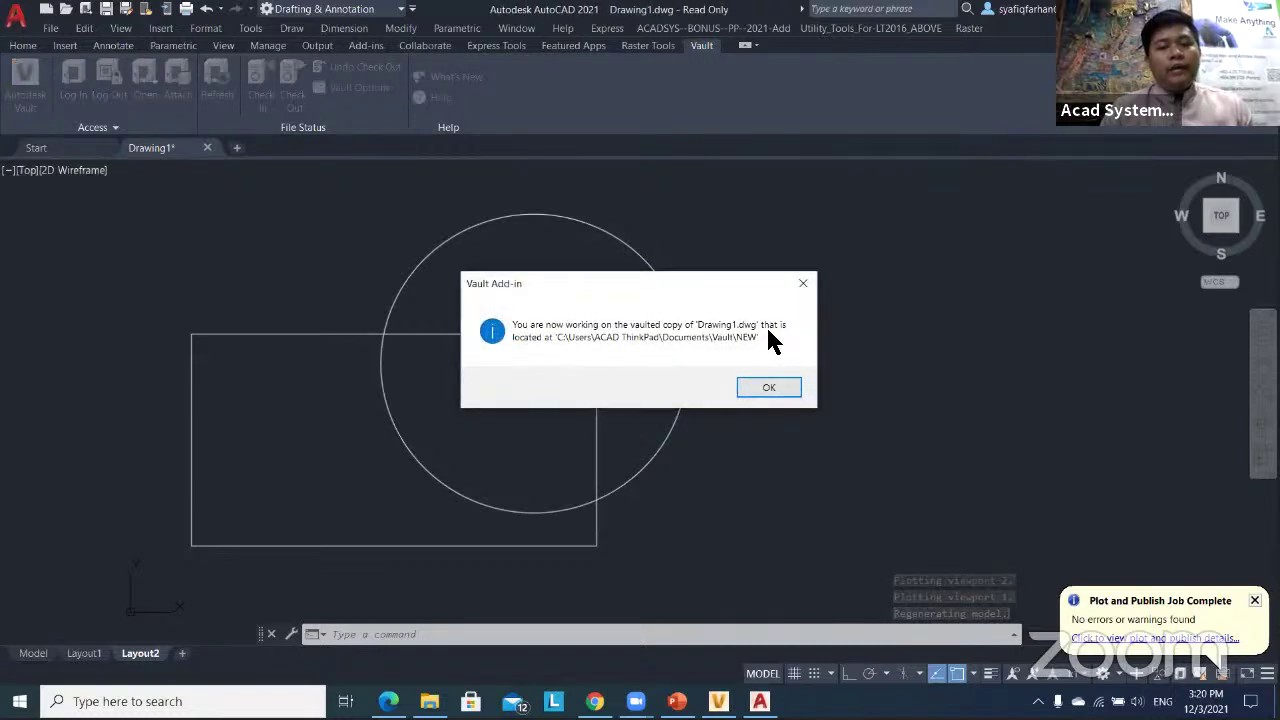
{"action": "left_click", "coordinate": [762, 387]}
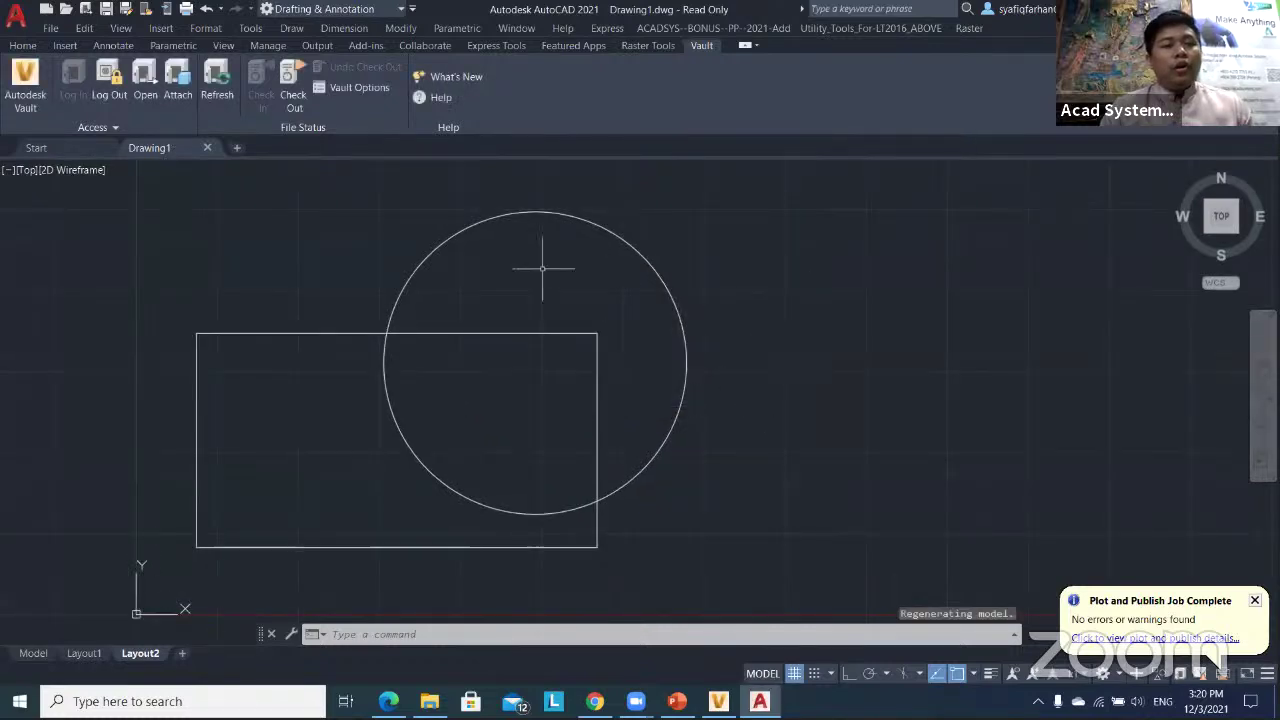
{"action": "middle_click_drag", "start_coordinate": [417, 266], "coordinate": [466, 277]}
{"action": "middle_click_drag", "start_coordinate": [527, 307], "coordinate": [441, 307]}
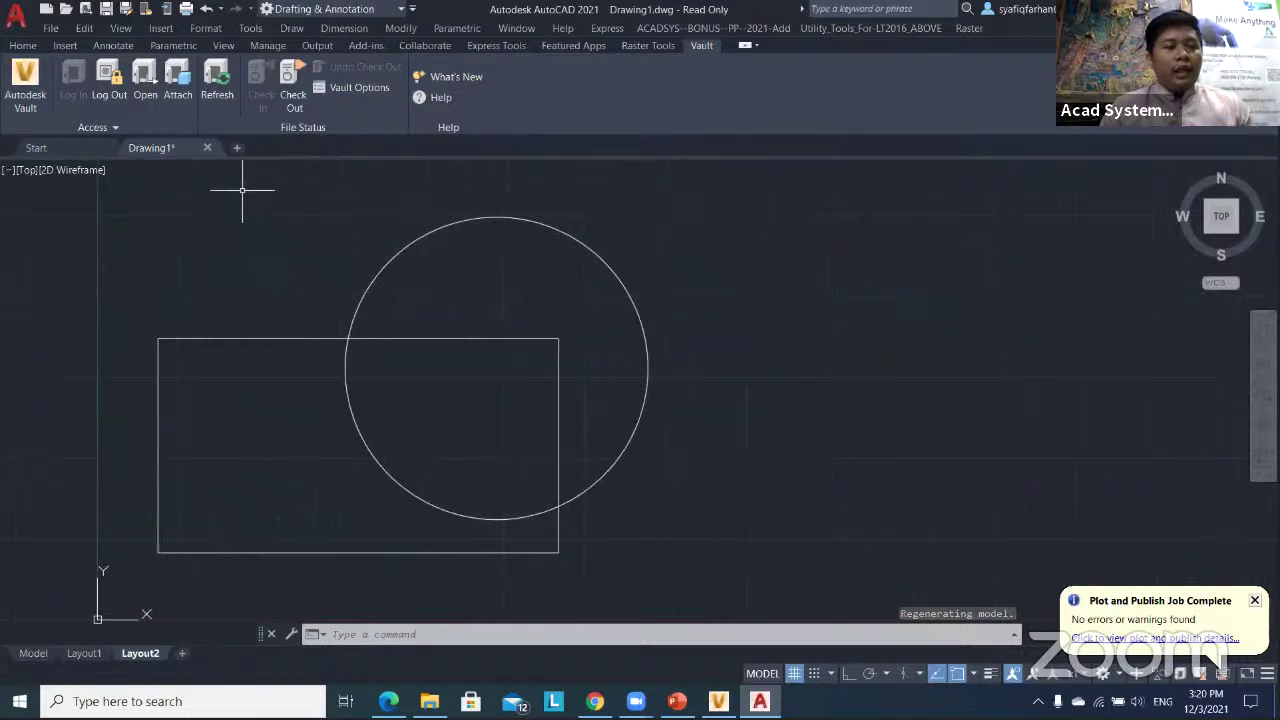
- Close Drawing1 without saving and start a new drawing from the acadiso template
{"action": "left_click", "coordinate": [208, 149]}
{"action": "left_click", "coordinate": [648, 390]}
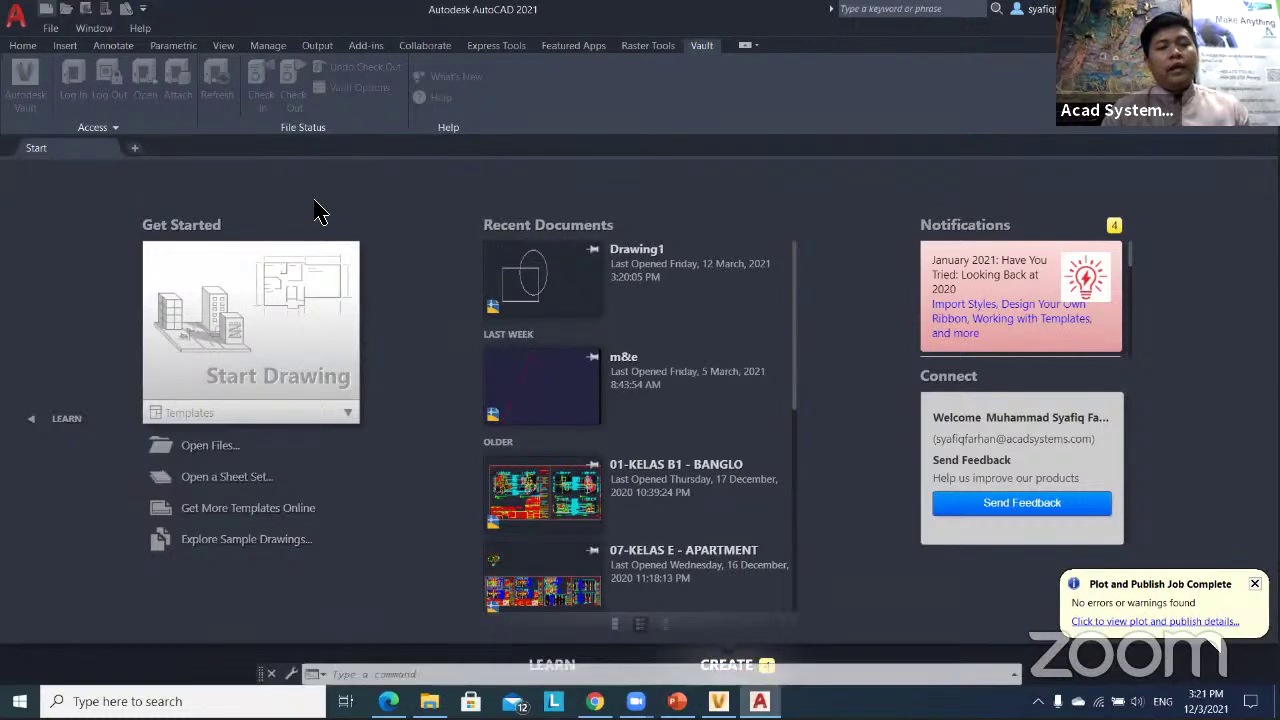
{"action": "key", "text": "ctrl+n"}
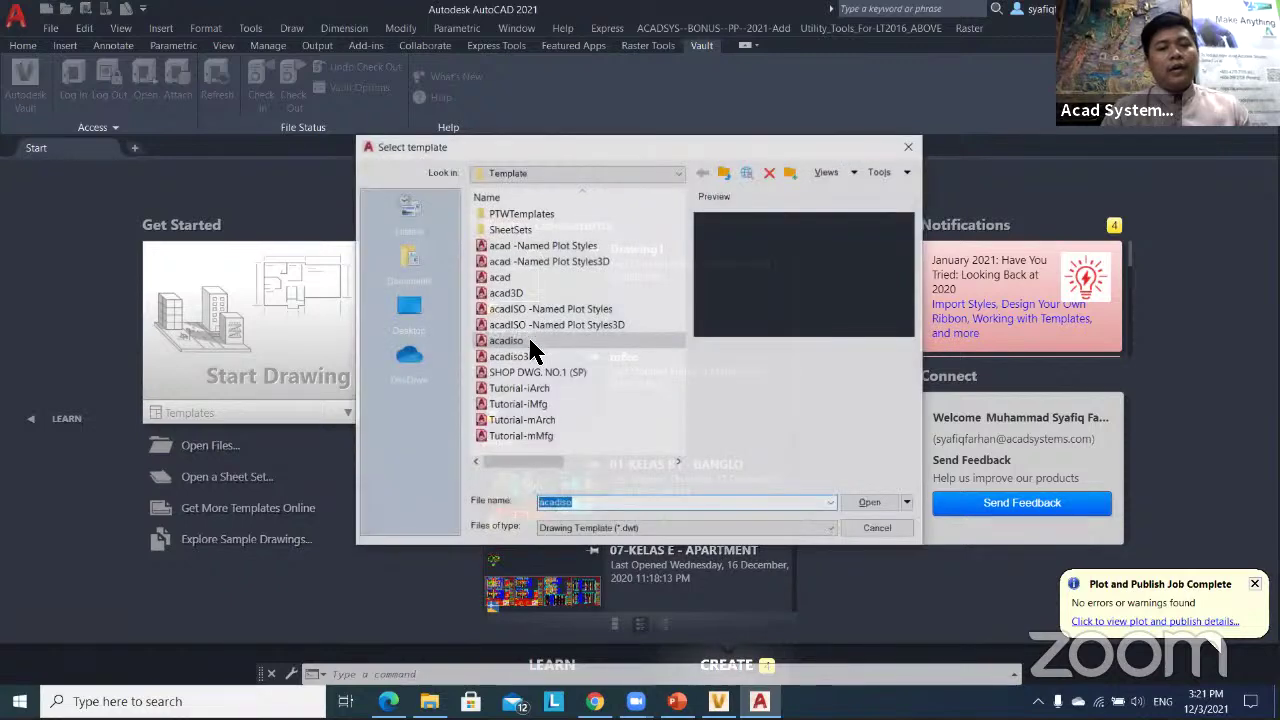
{"action": "key", "text": "Return"}
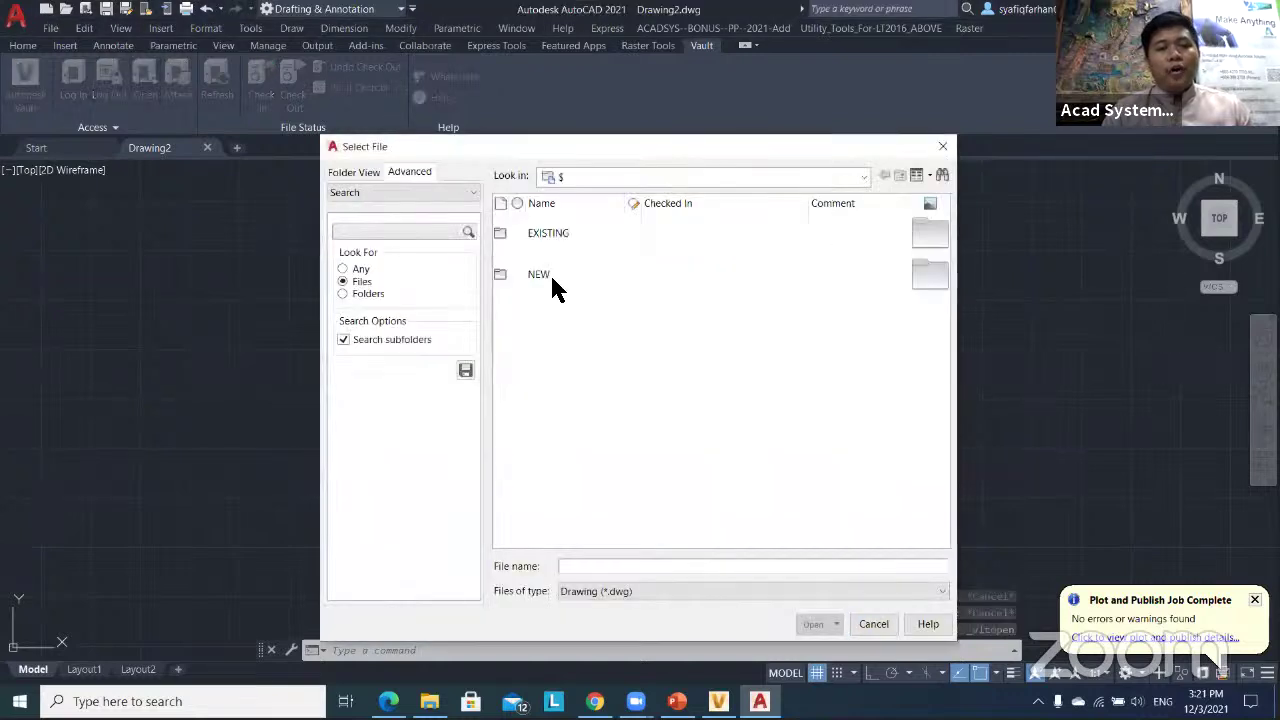
- Open Drawing1.dwg from the NEW vault folder with Open (Check Out)
{"action": "double_click", "coordinate": [550, 275]}
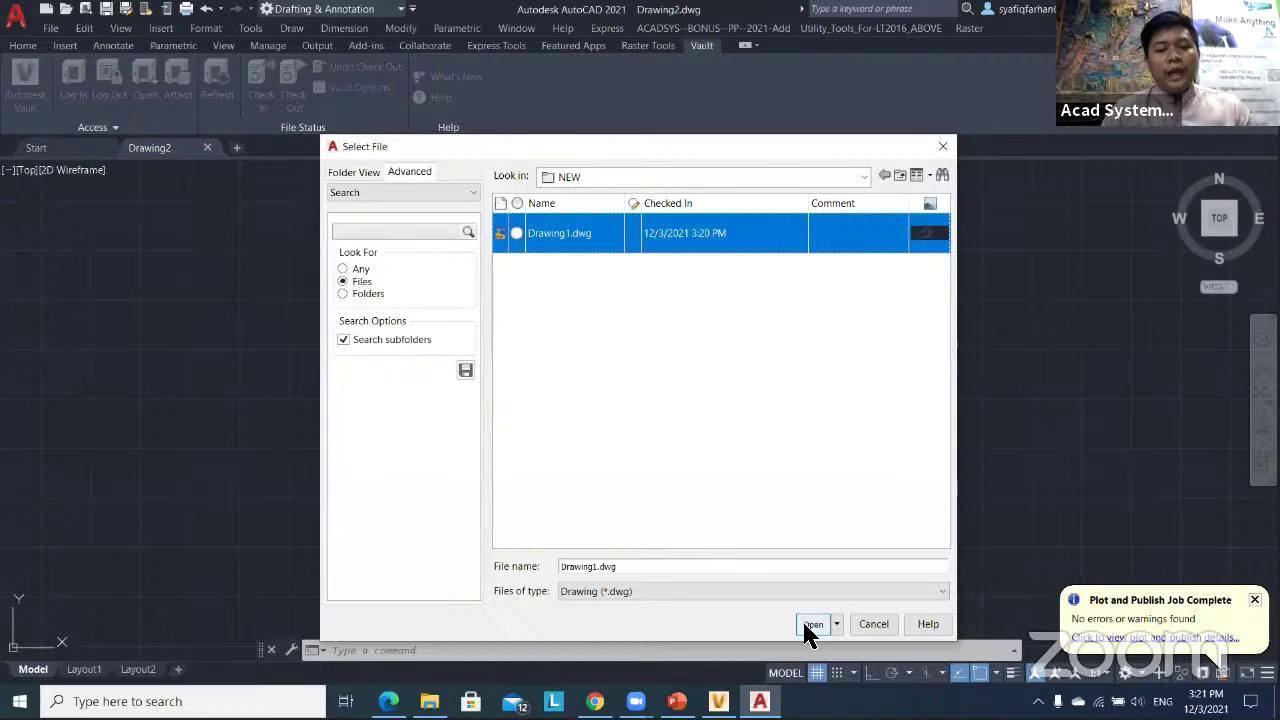
{"action": "left_click", "coordinate": [836, 624]}
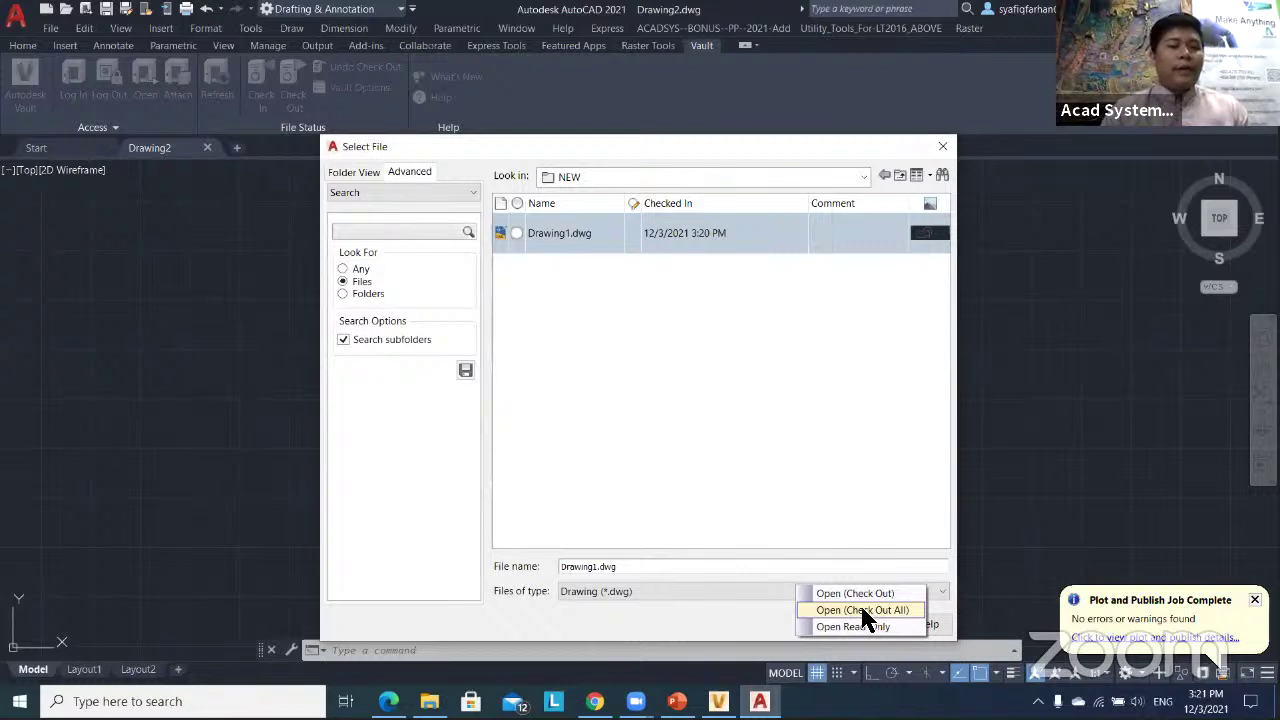
{"action": "left_click", "coordinate": [862, 610]}
{"action": "left_click", "coordinate": [837, 624]}
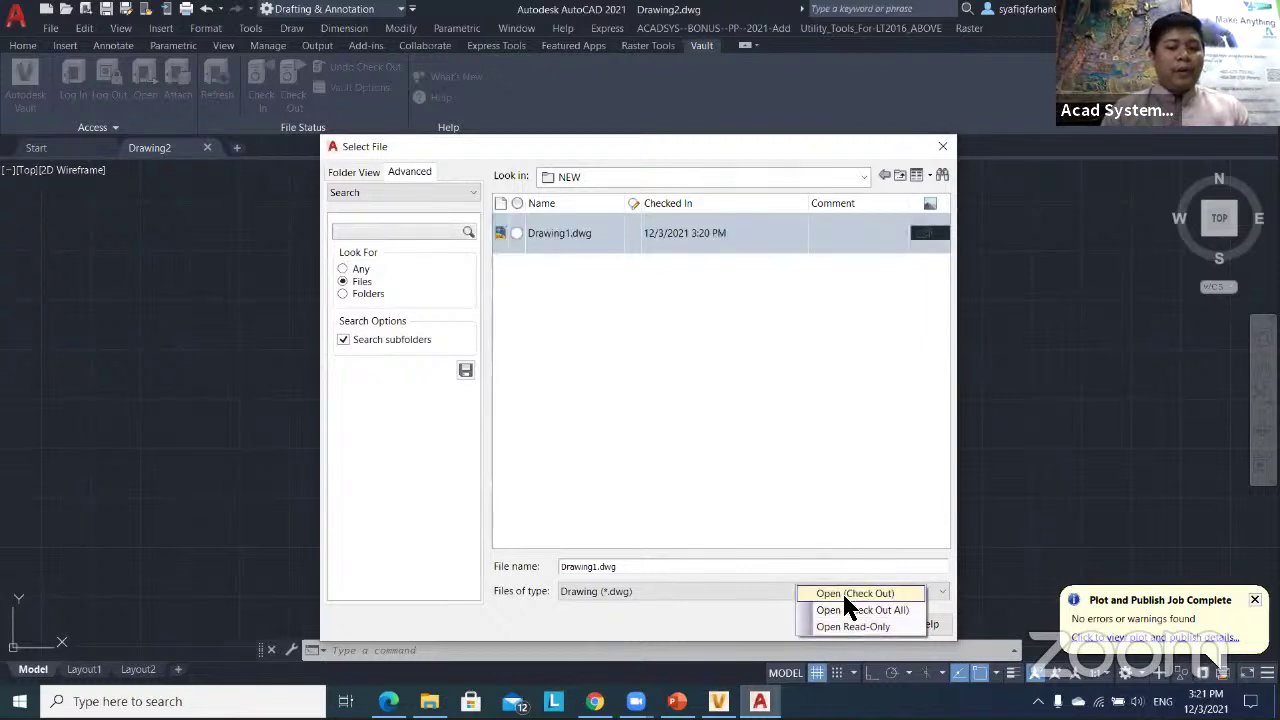
{"action": "left_click", "coordinate": [847, 594]}
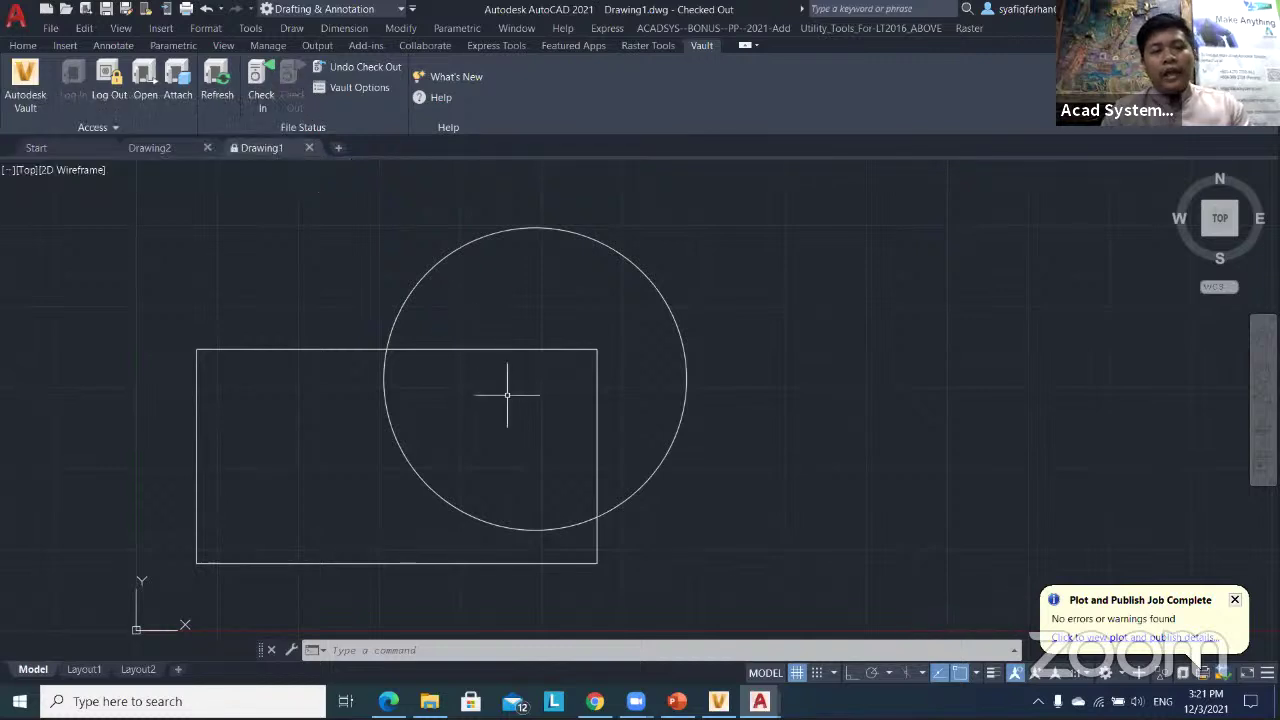
{"action": "middle_click_drag", "start_coordinate": [509, 394], "coordinate": [560, 406]}
{"action": "type", "text": "rec"}
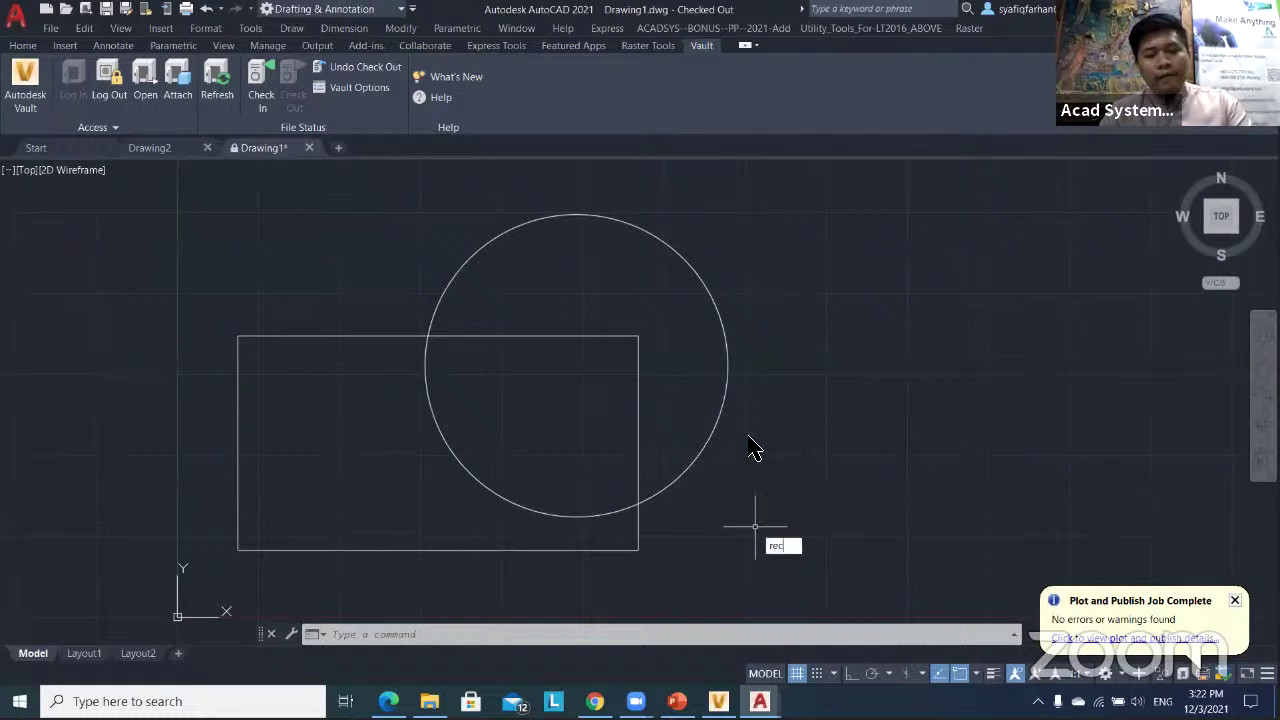
{"action": "key", "text": "Return"}
{"action": "left_click", "coordinate": [674, 323]}
{"action": "left_click", "coordinate": [851, 441]}
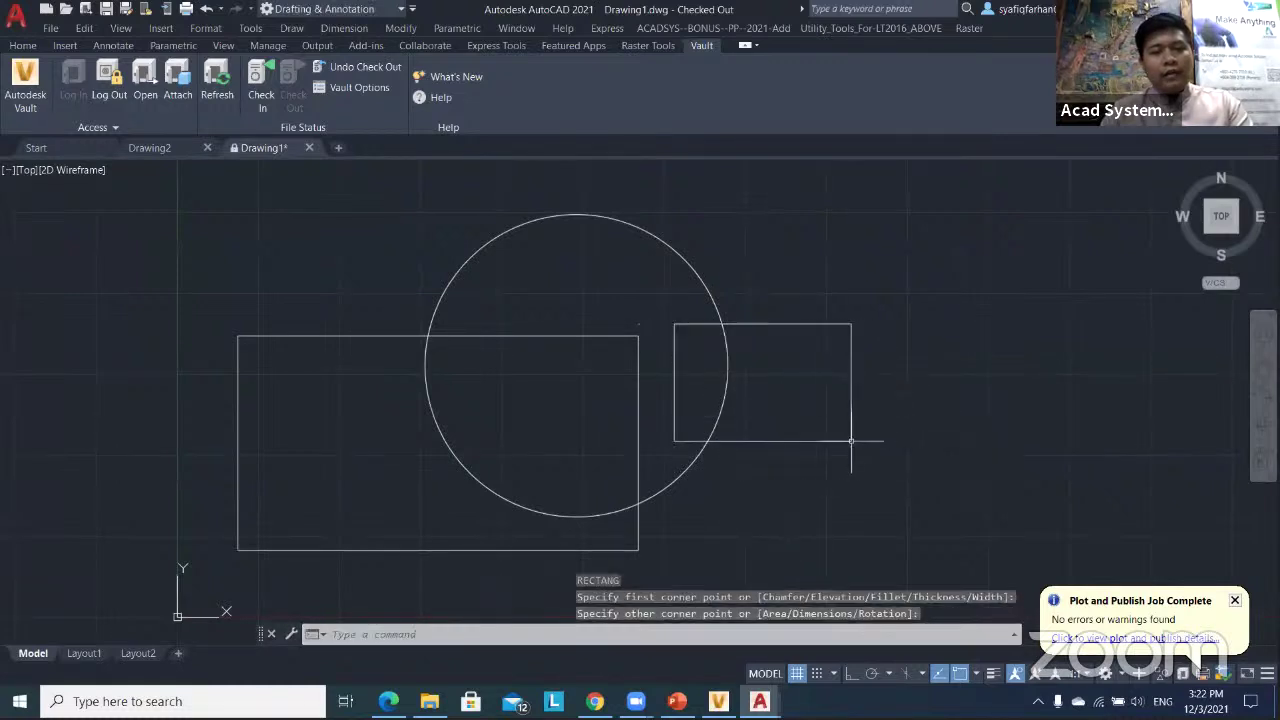
{"action": "key", "text": "Escape"}
{"action": "key", "text": "Escape"}
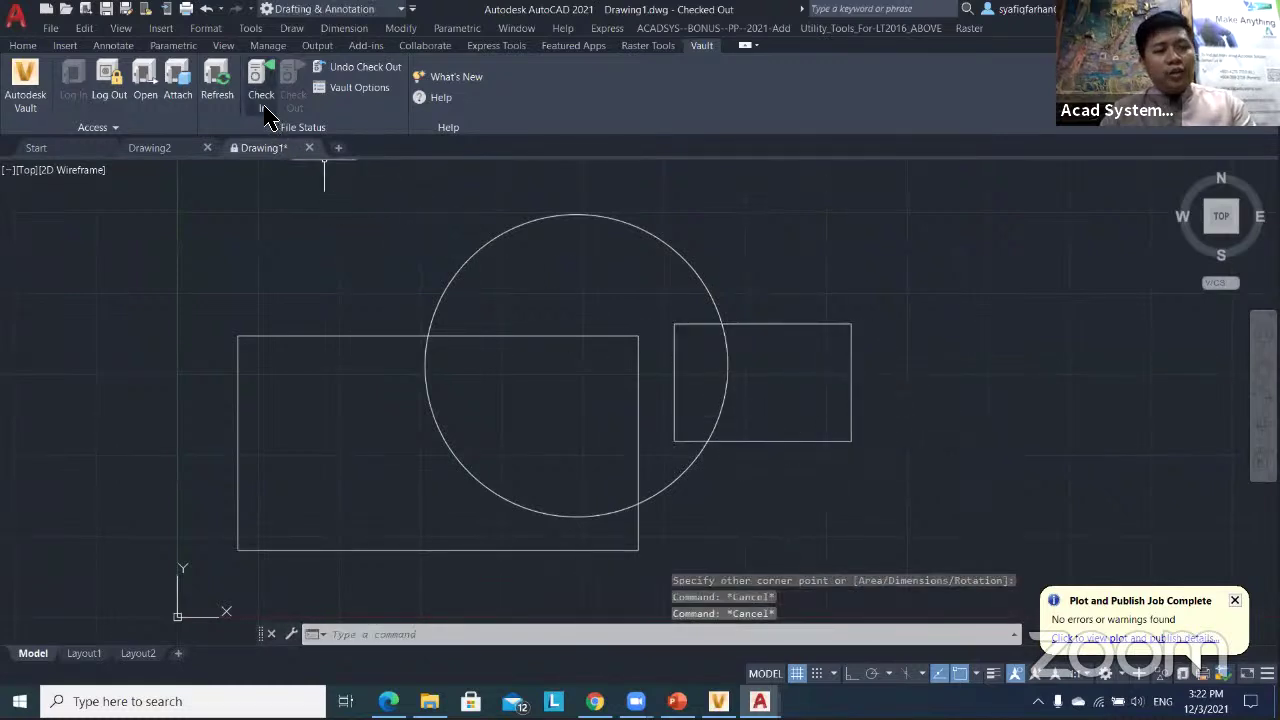
{"action": "left_click", "coordinate": [265, 110]}
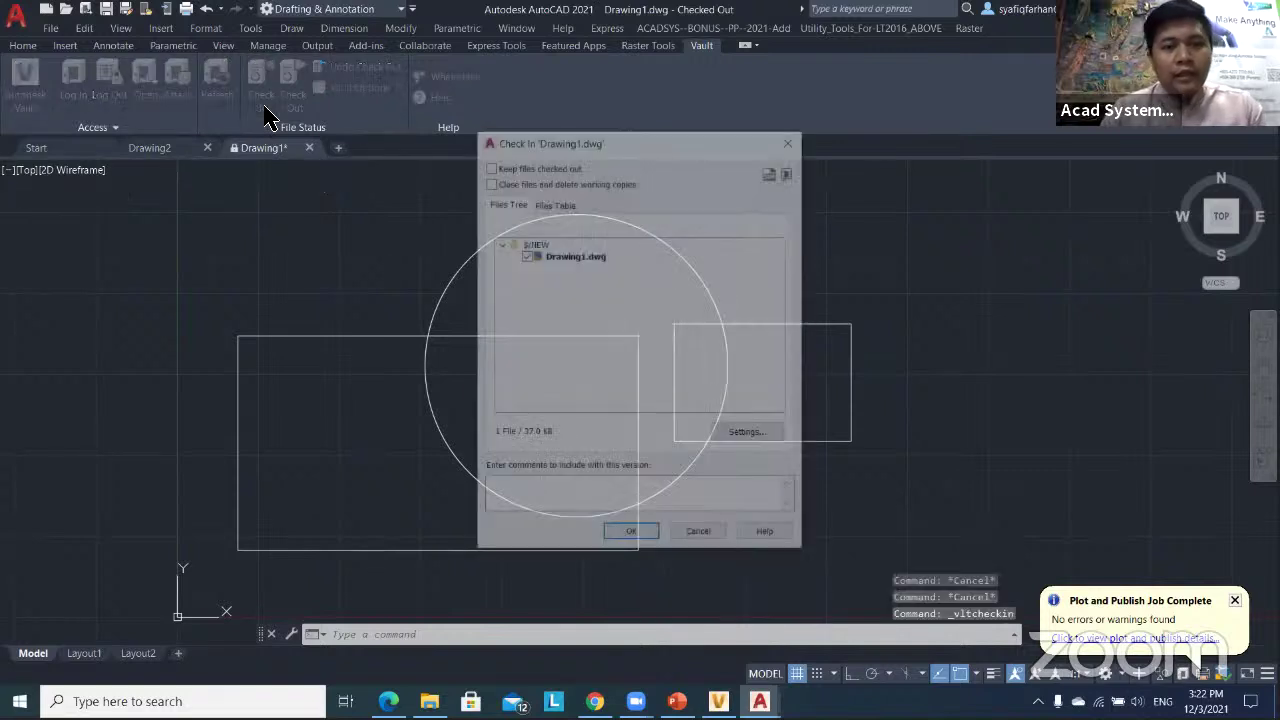
{"action": "left_click", "coordinate": [641, 537]}
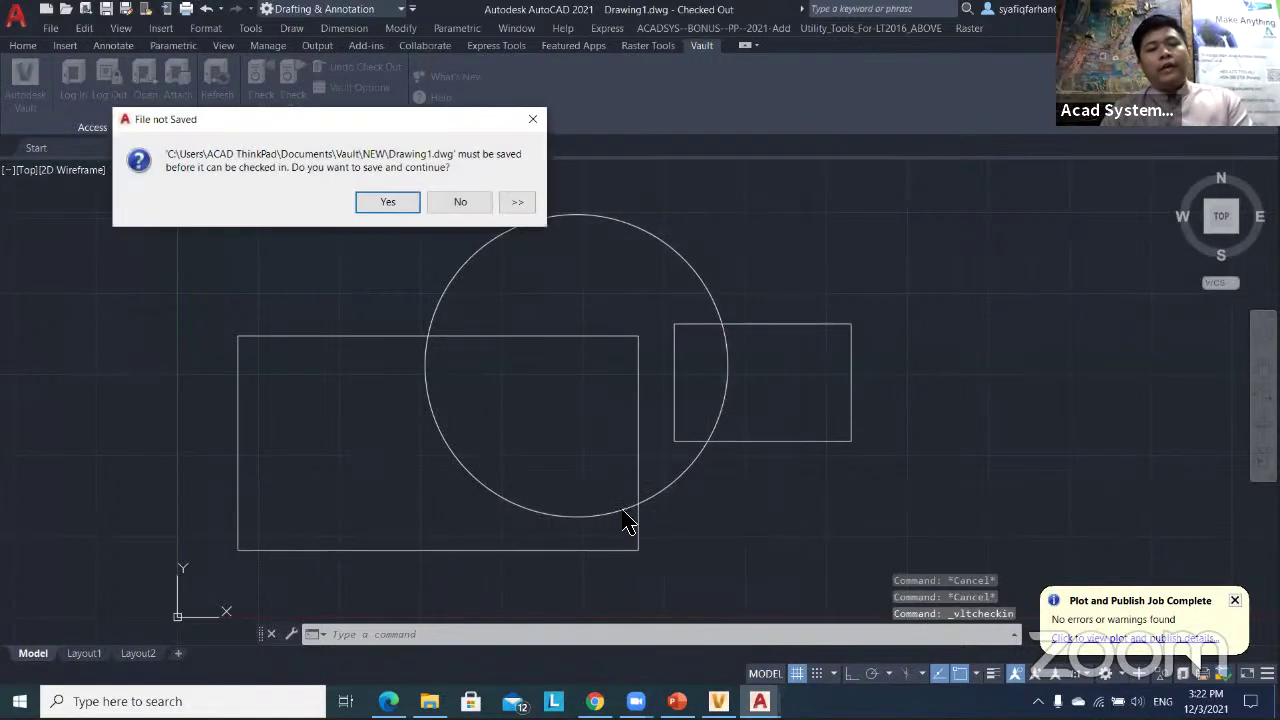
{"action": "left_click", "coordinate": [385, 202]}
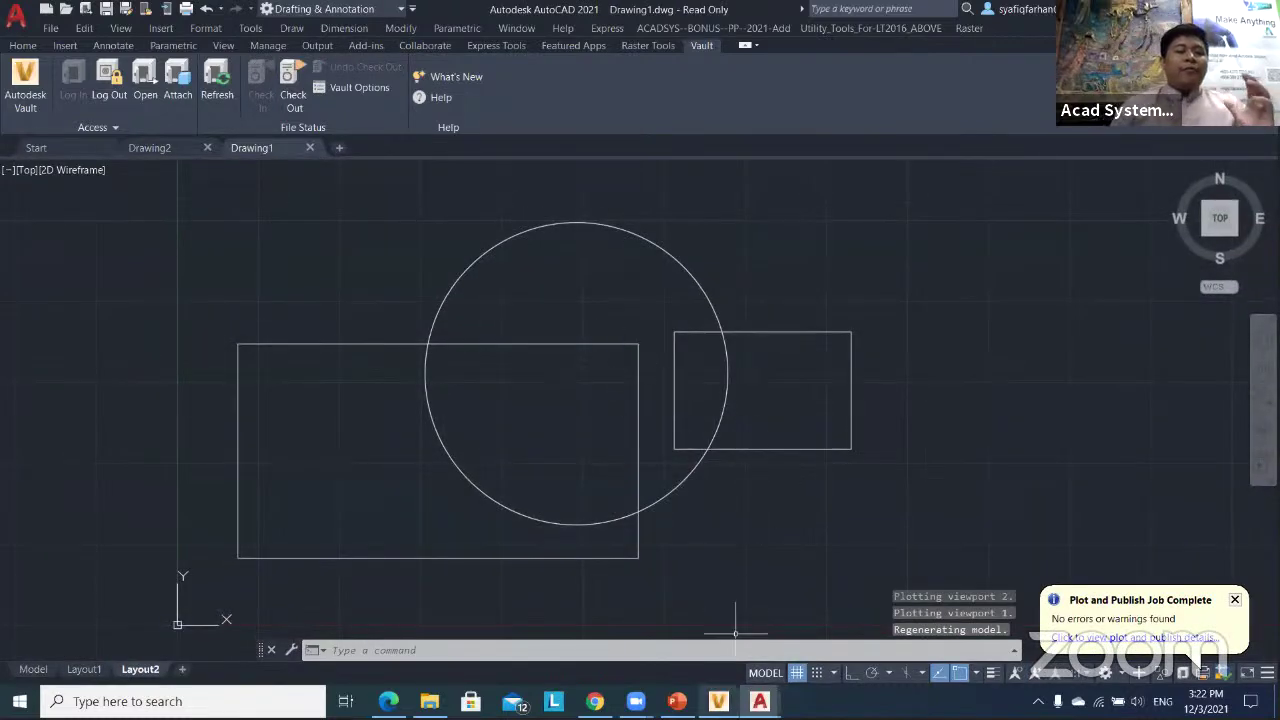
- Log in to the Vault client with user name Administrator
{"action": "mouse_move", "coordinate": [718, 700]}
{"action": "left_click", "coordinate": [703, 645]}
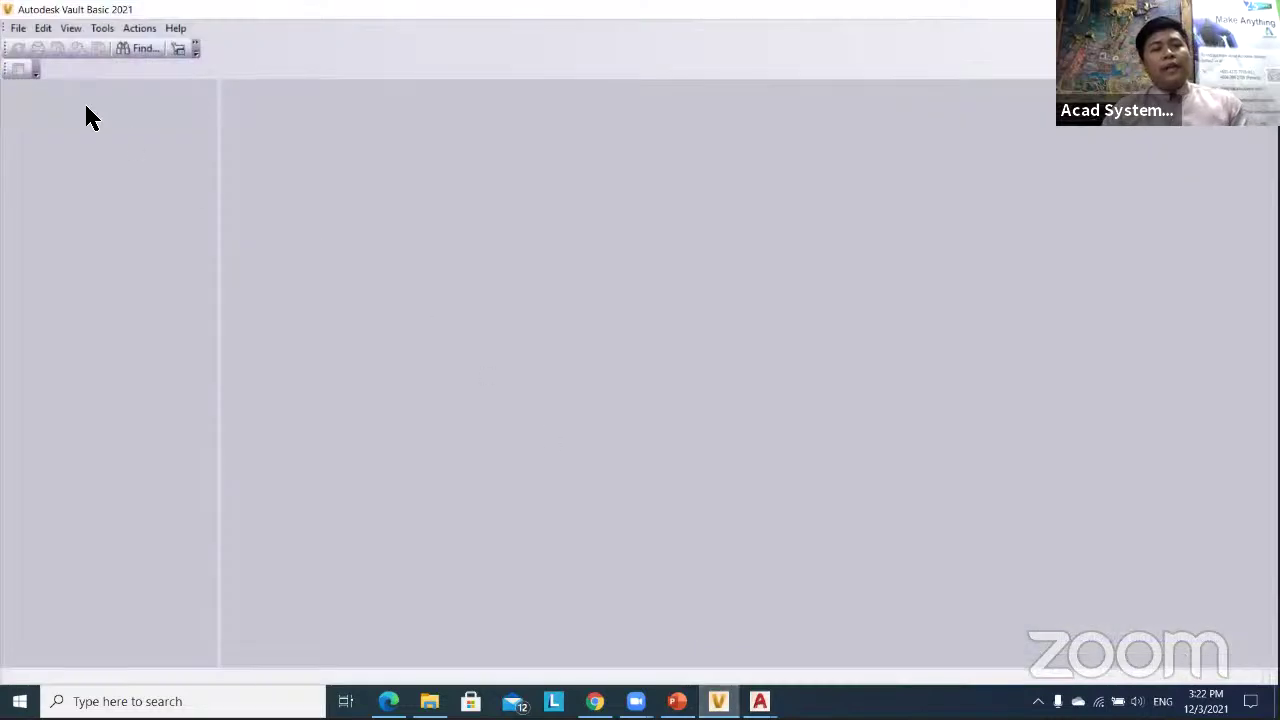
{"action": "left_click", "coordinate": [14, 32]}
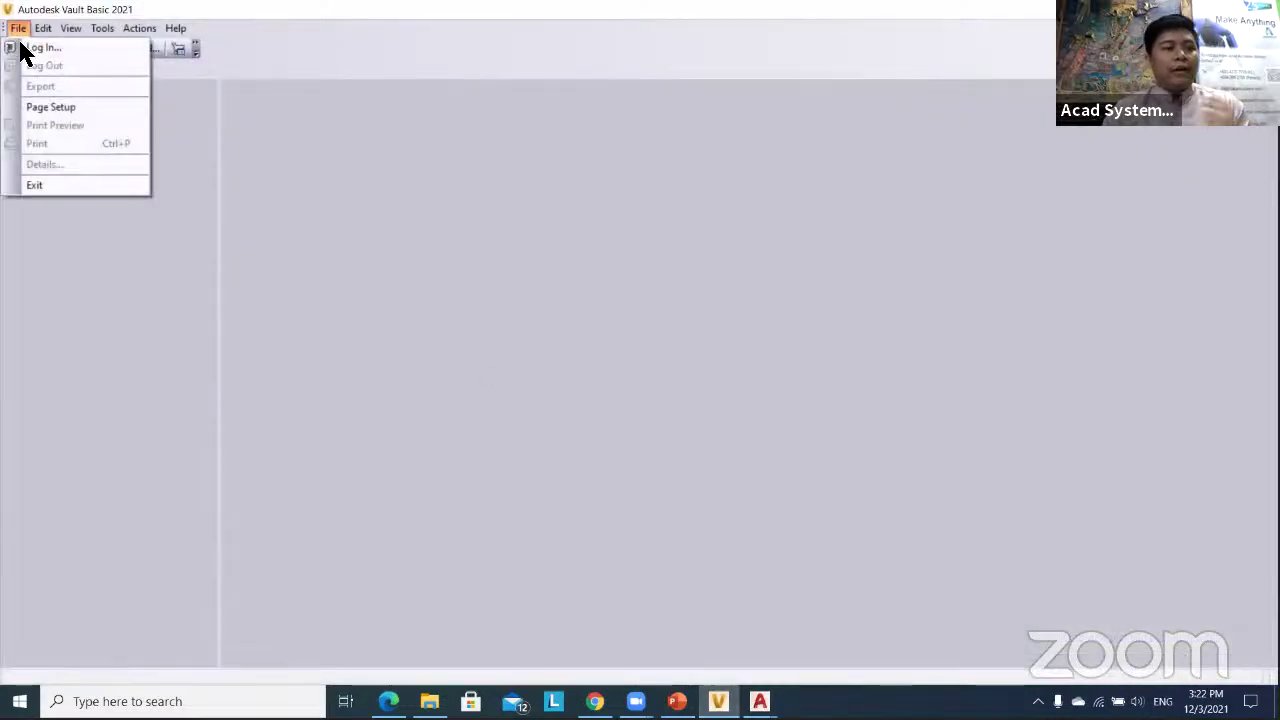
{"action": "left_click", "coordinate": [38, 48]}
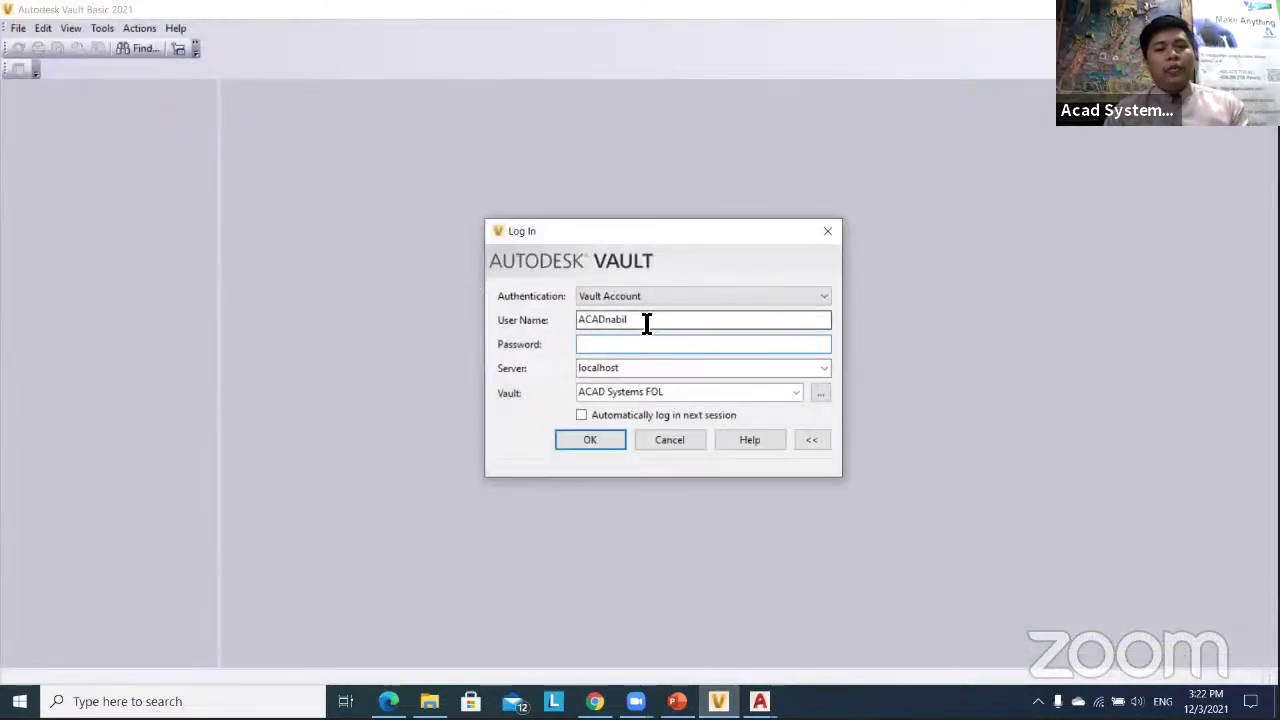
{"action": "left_click_drag", "start_coordinate": [646, 321], "coordinate": [565, 330]}
{"action": "type", "text": "Ad"}
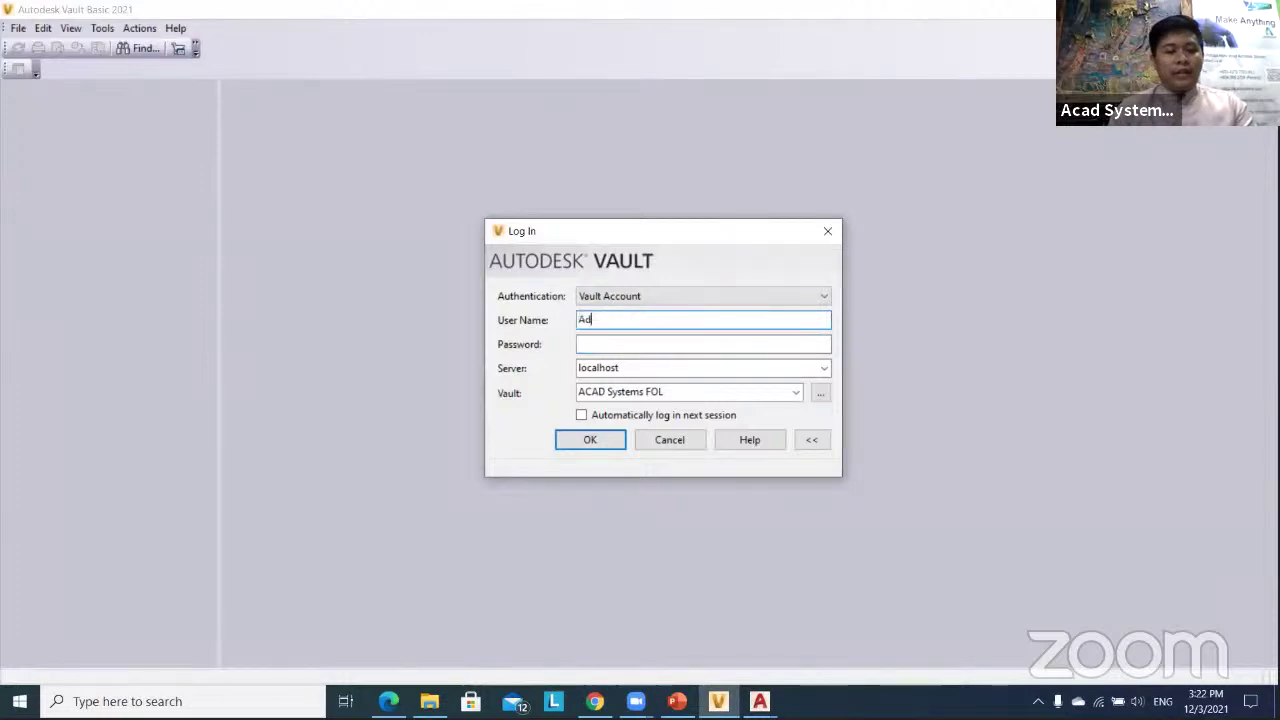
{"action": "type", "text": "minis"}
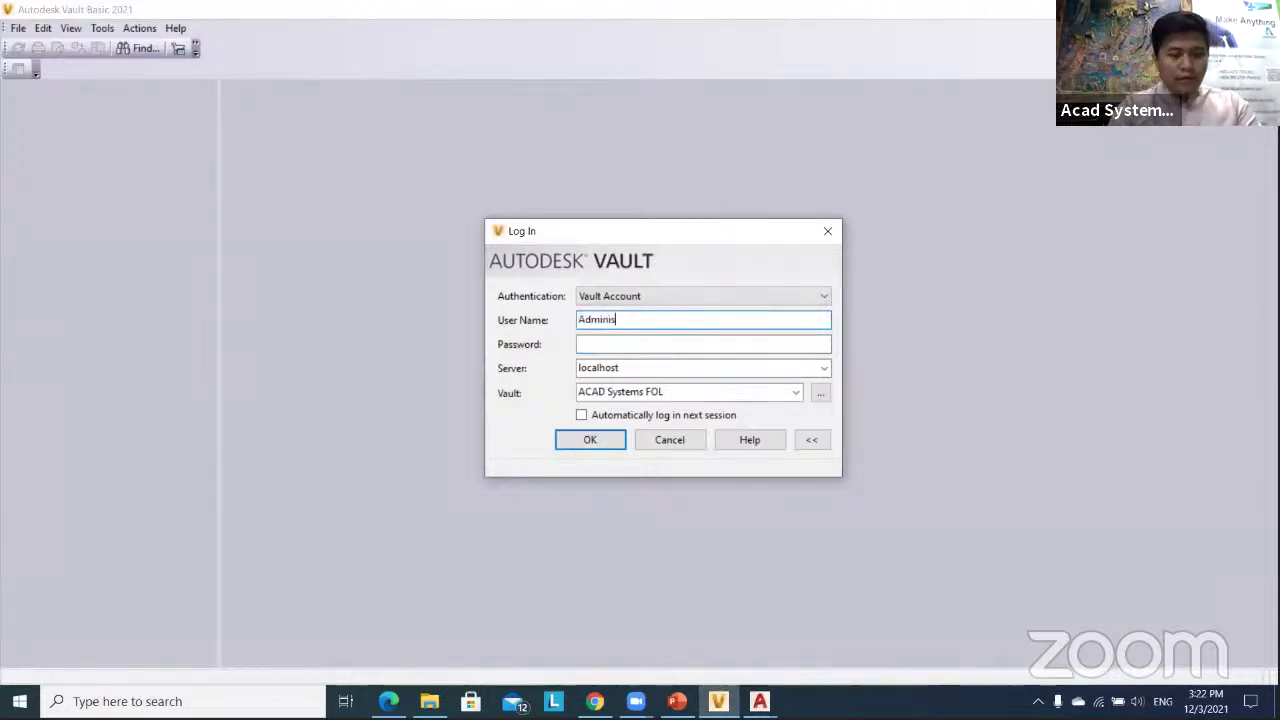
{"action": "type", "text": "tr"}
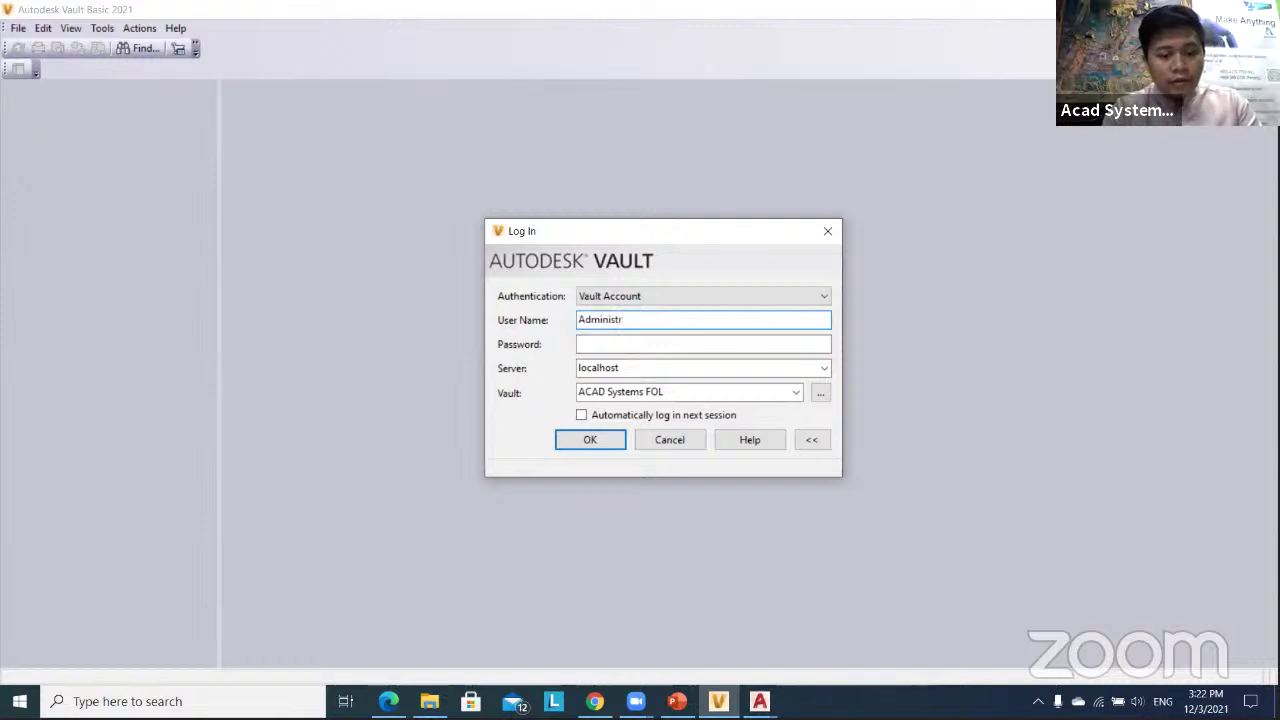
{"action": "type", "text": "ator"}
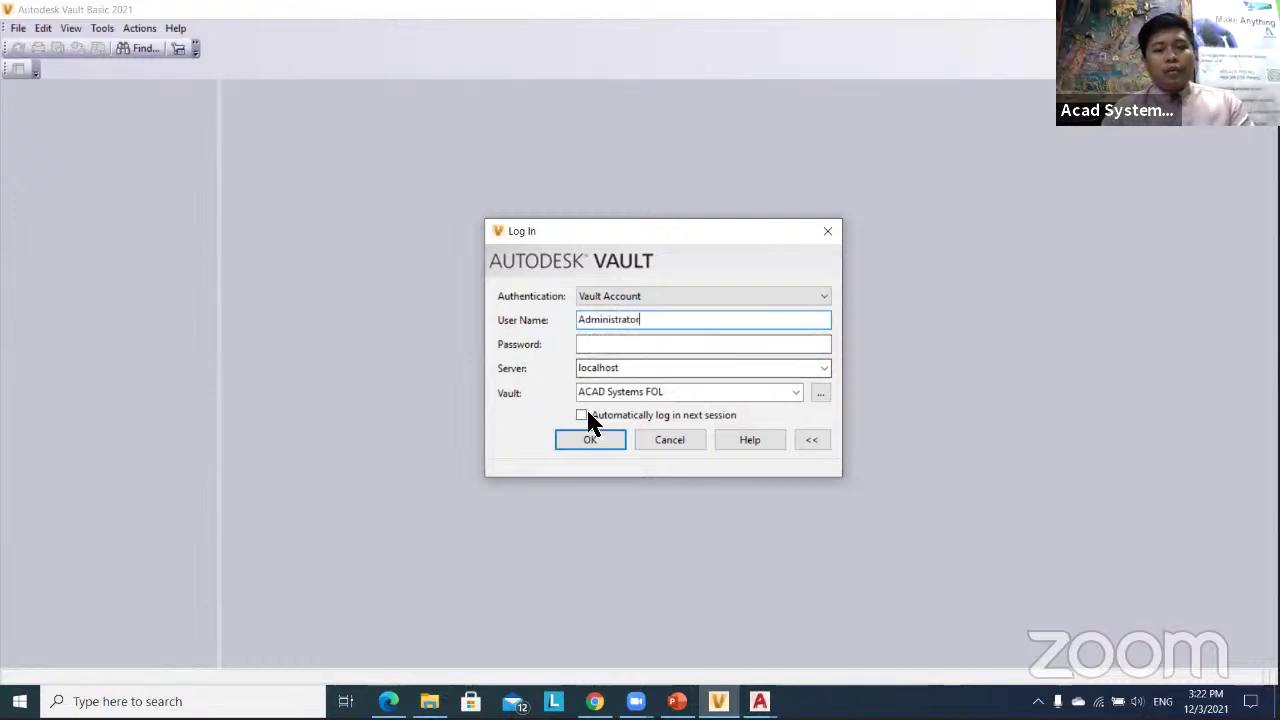
{"action": "left_click", "coordinate": [587, 440]}
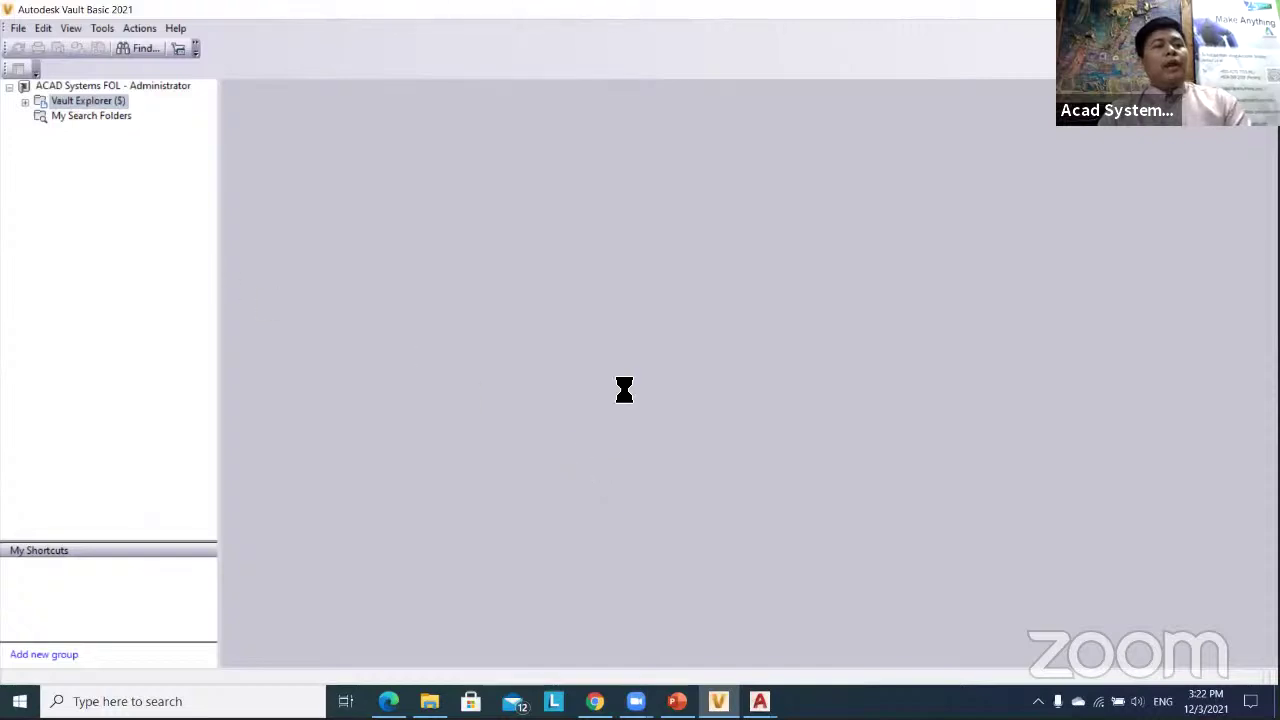
- Select Drawing1.dwg in the NEW folder and view versions 1 and 2 in its History
{"action": "left_click", "coordinate": [26, 100]}
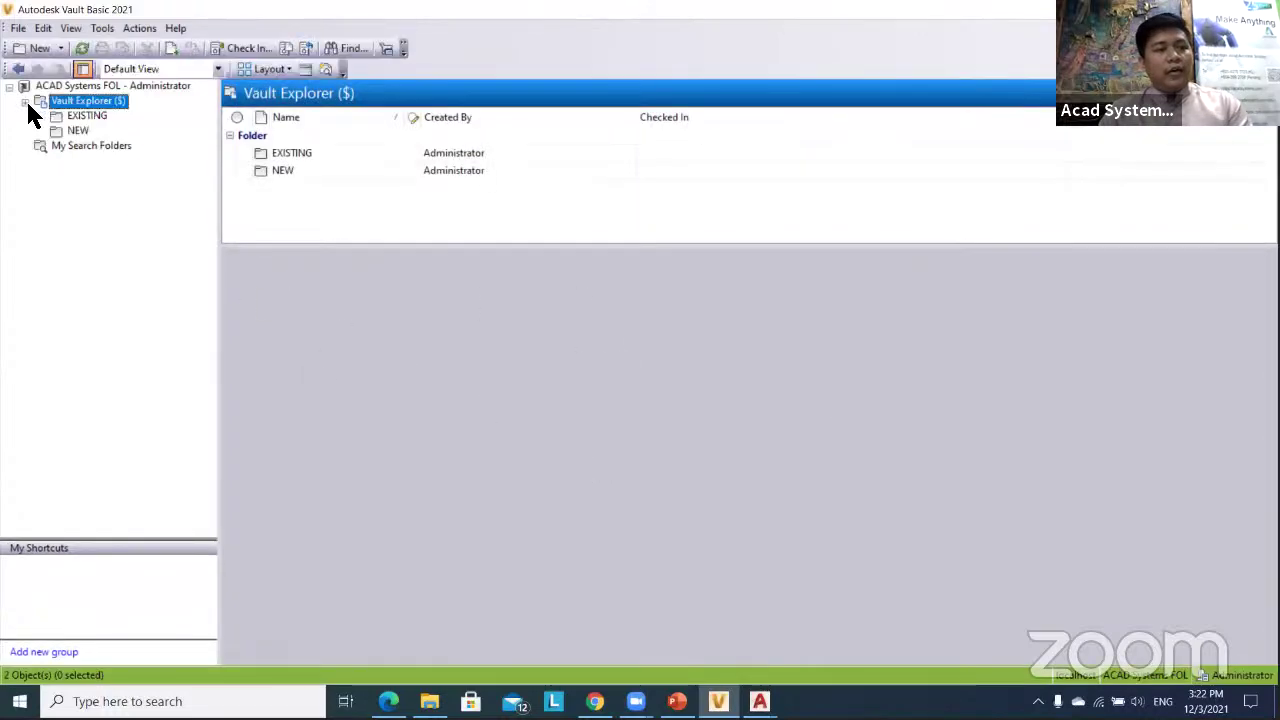
{"action": "left_click", "coordinate": [78, 131]}
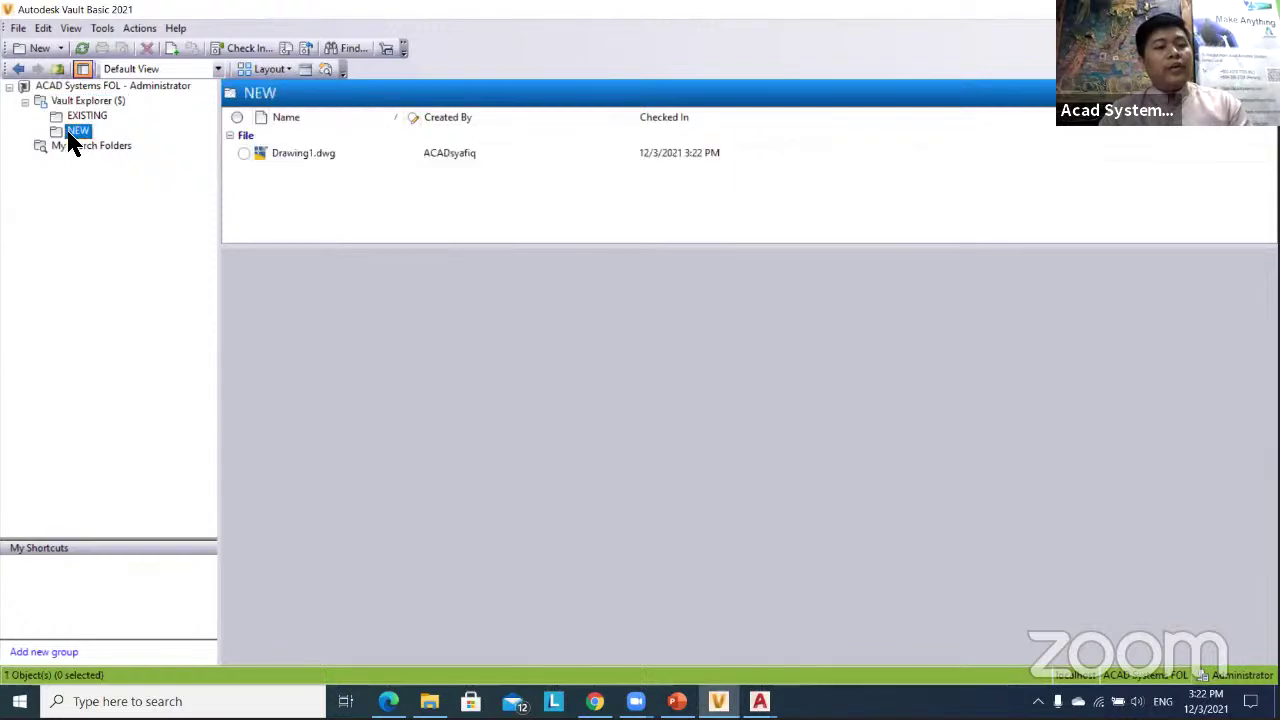
{"action": "left_click", "coordinate": [296, 151]}
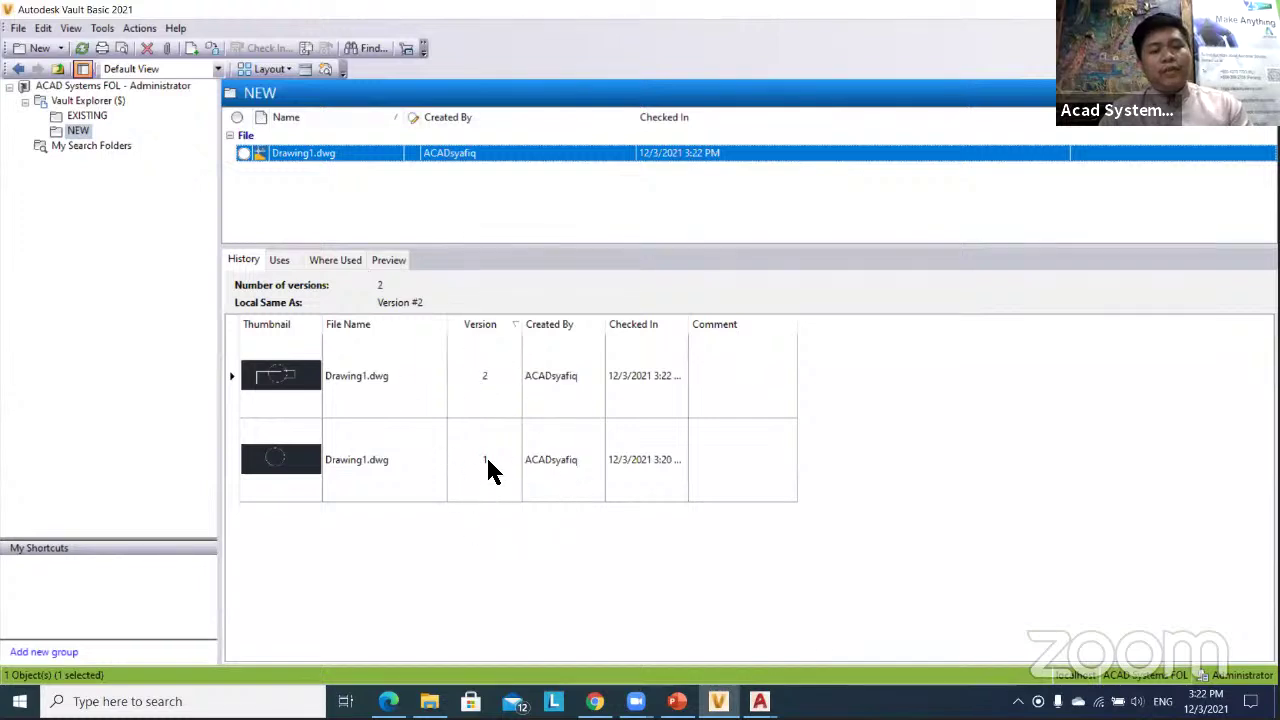
{"action": "left_click", "coordinate": [488, 470]}
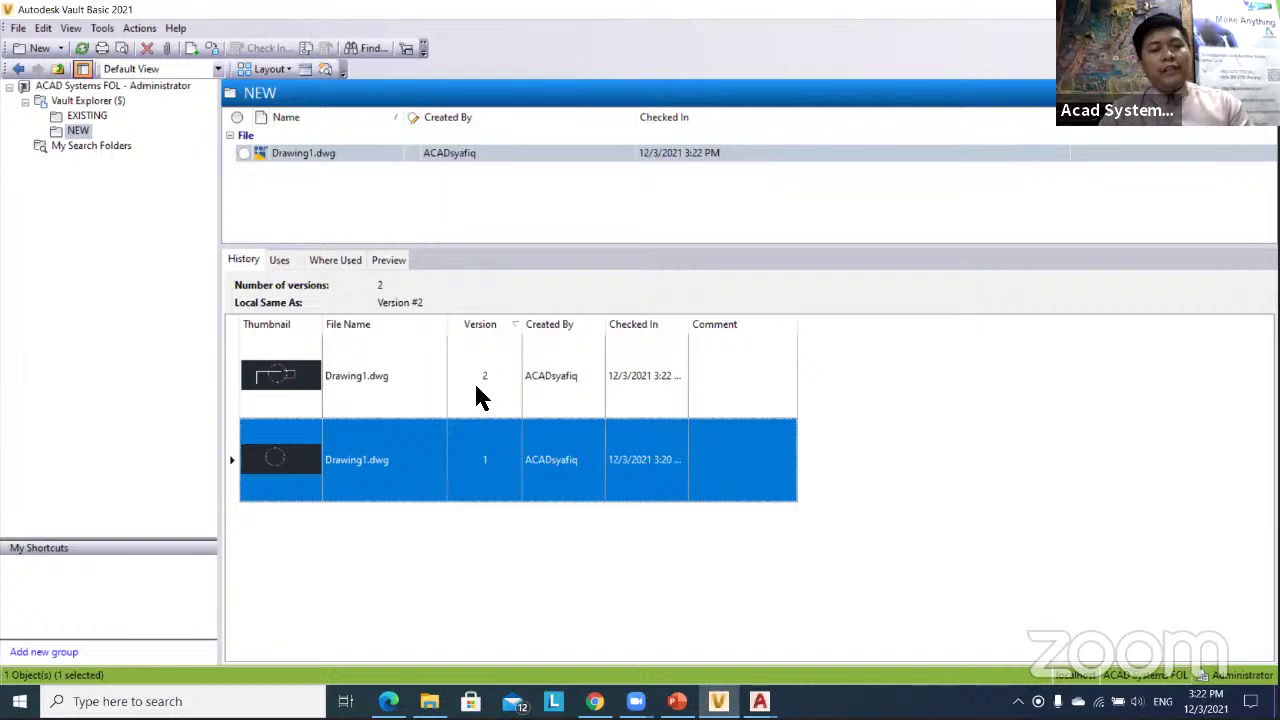
{"action": "left_click", "coordinate": [475, 385]}
{"action": "left_click", "coordinate": [480, 470]}
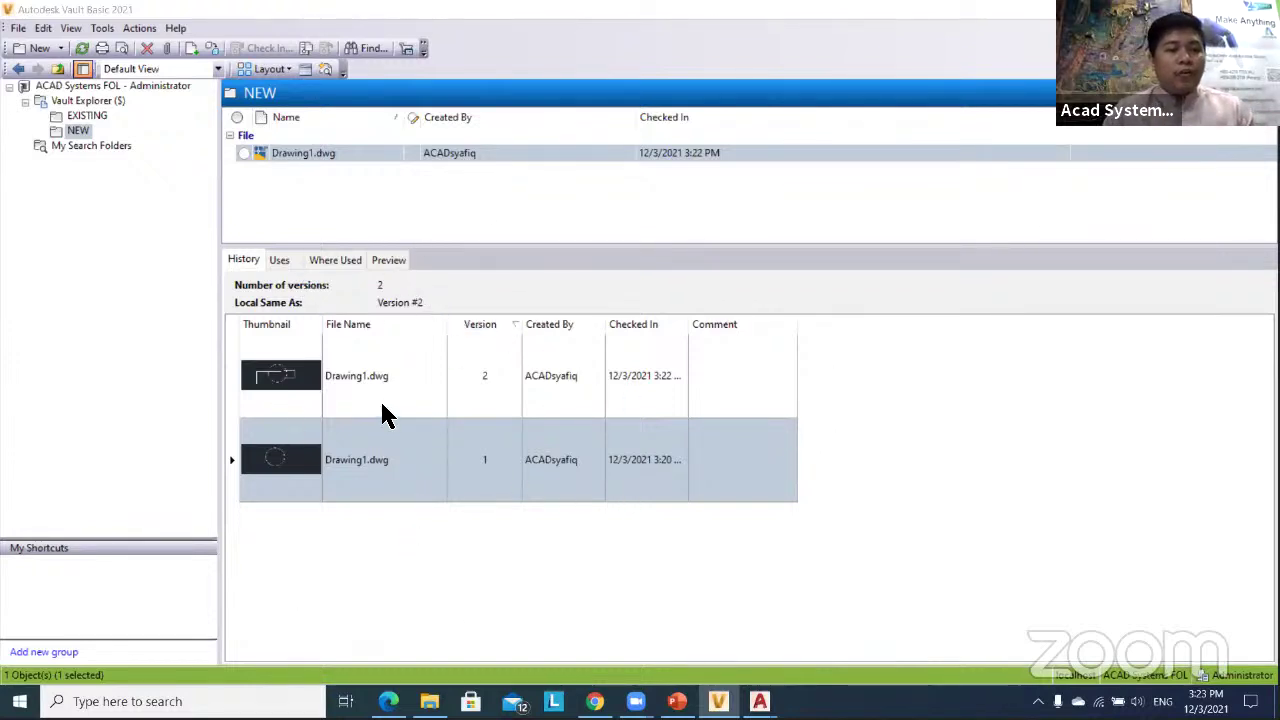
{"action": "left_click", "coordinate": [390, 358]}
{"action": "left_click", "coordinate": [390, 262]}
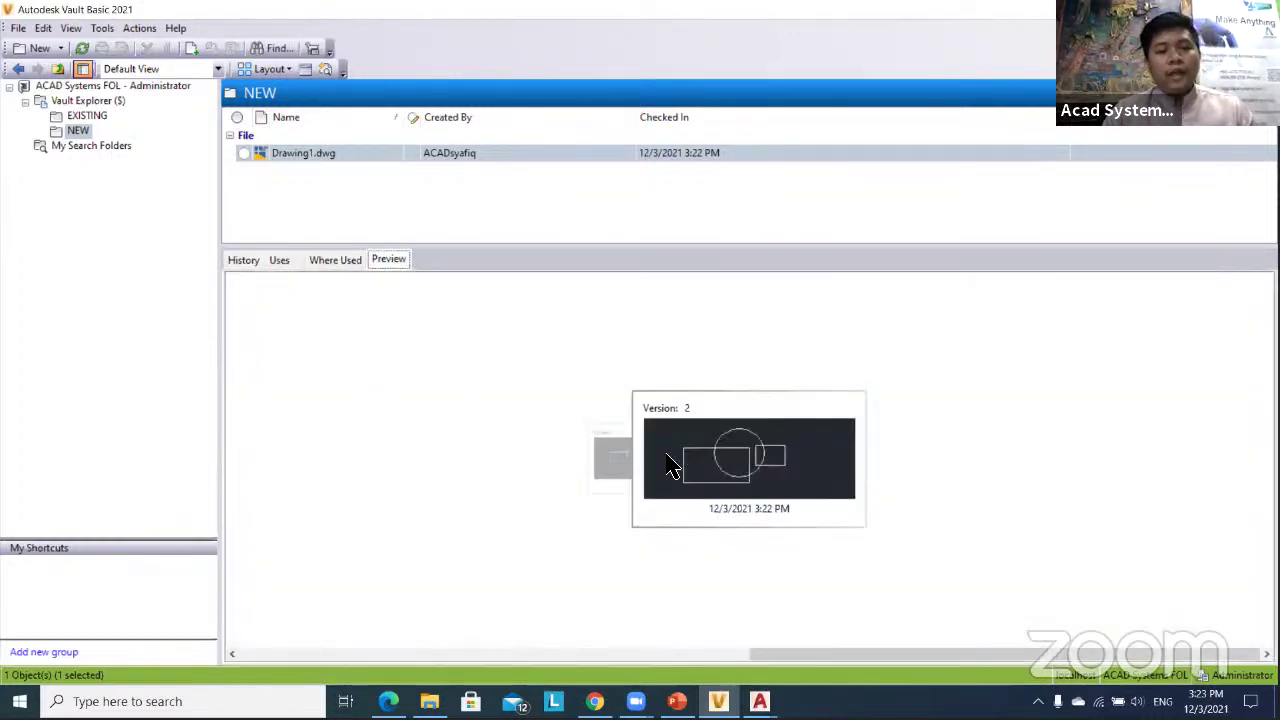
{"action": "left_click", "coordinate": [610, 458]}
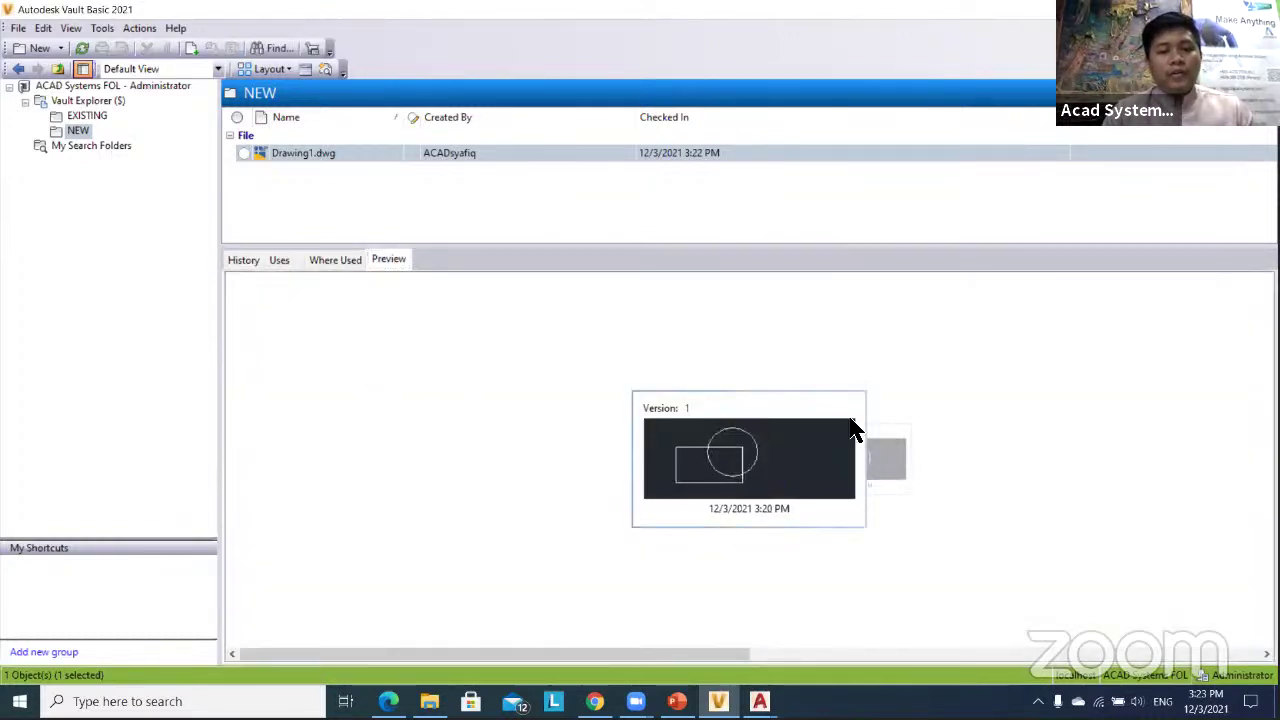
{"action": "left_click", "coordinate": [888, 458]}
{"action": "left_click", "coordinate": [783, 477]}
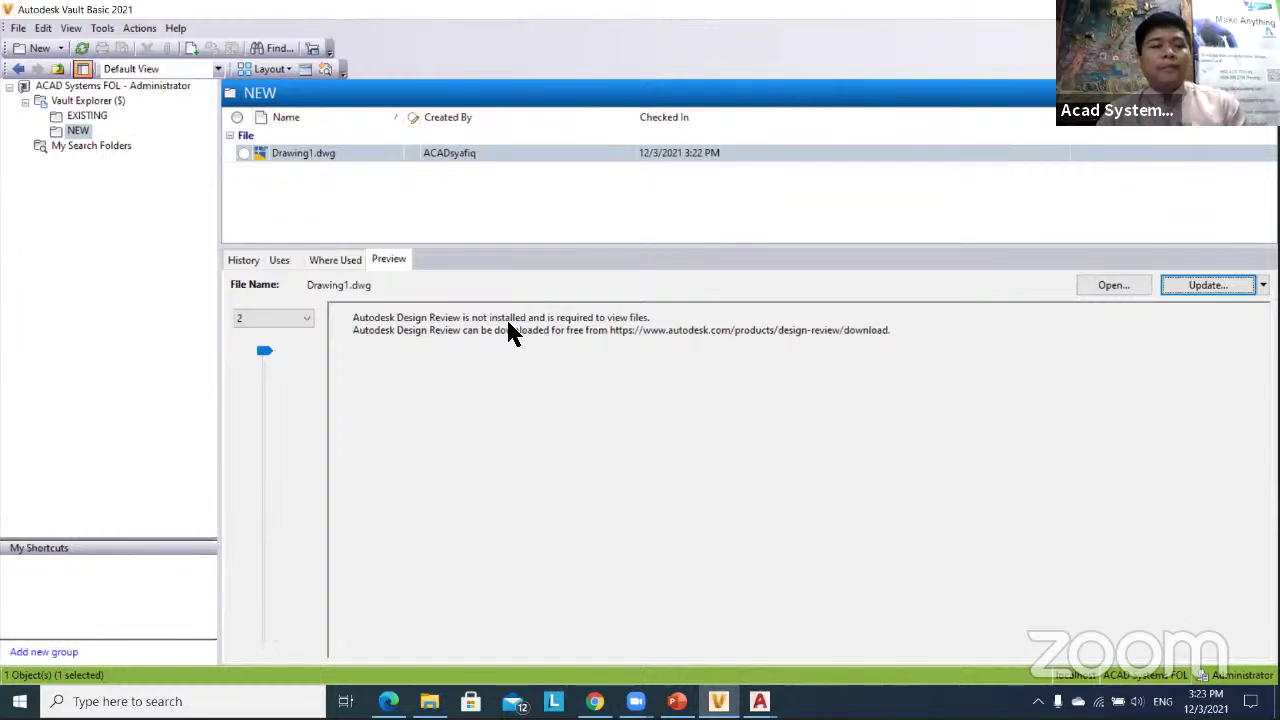
{"action": "left_click", "coordinate": [245, 262]}
- Open Drawing1.dwg's versions from History without checking out, then return to AutoCAD
{"action": "double_click", "coordinate": [371, 466]}
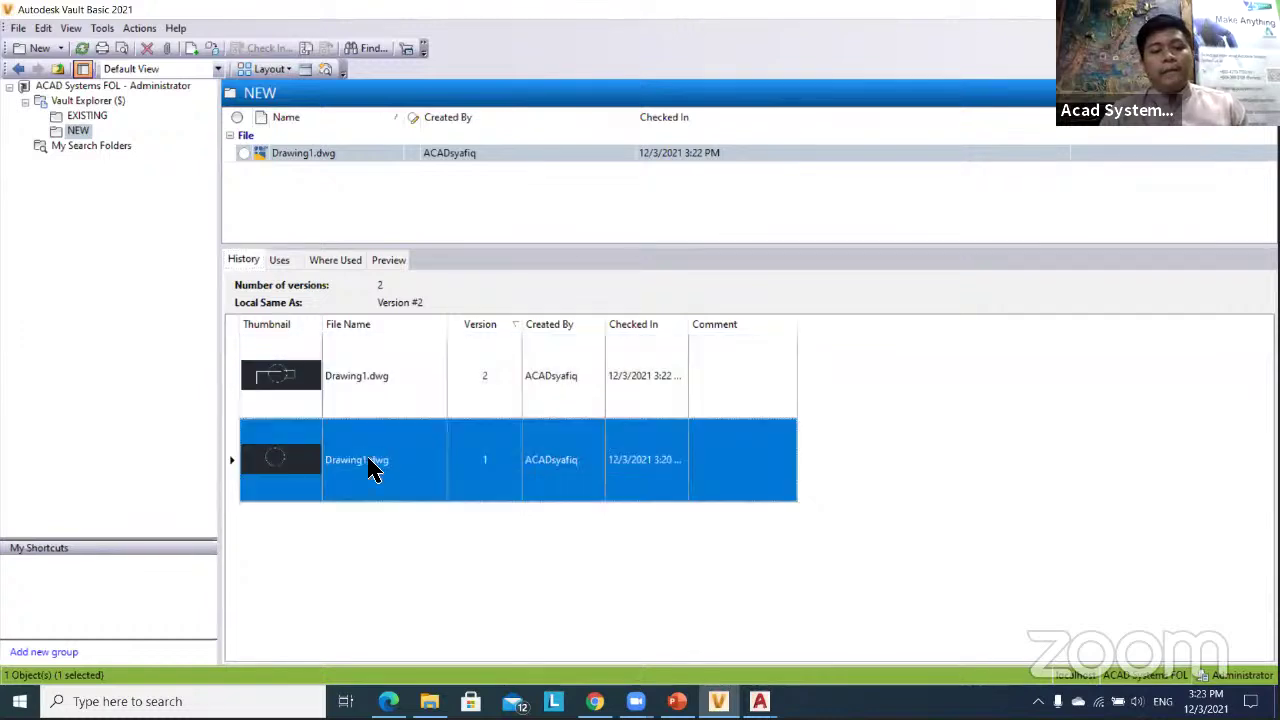
{"action": "left_click", "coordinate": [824, 375]}
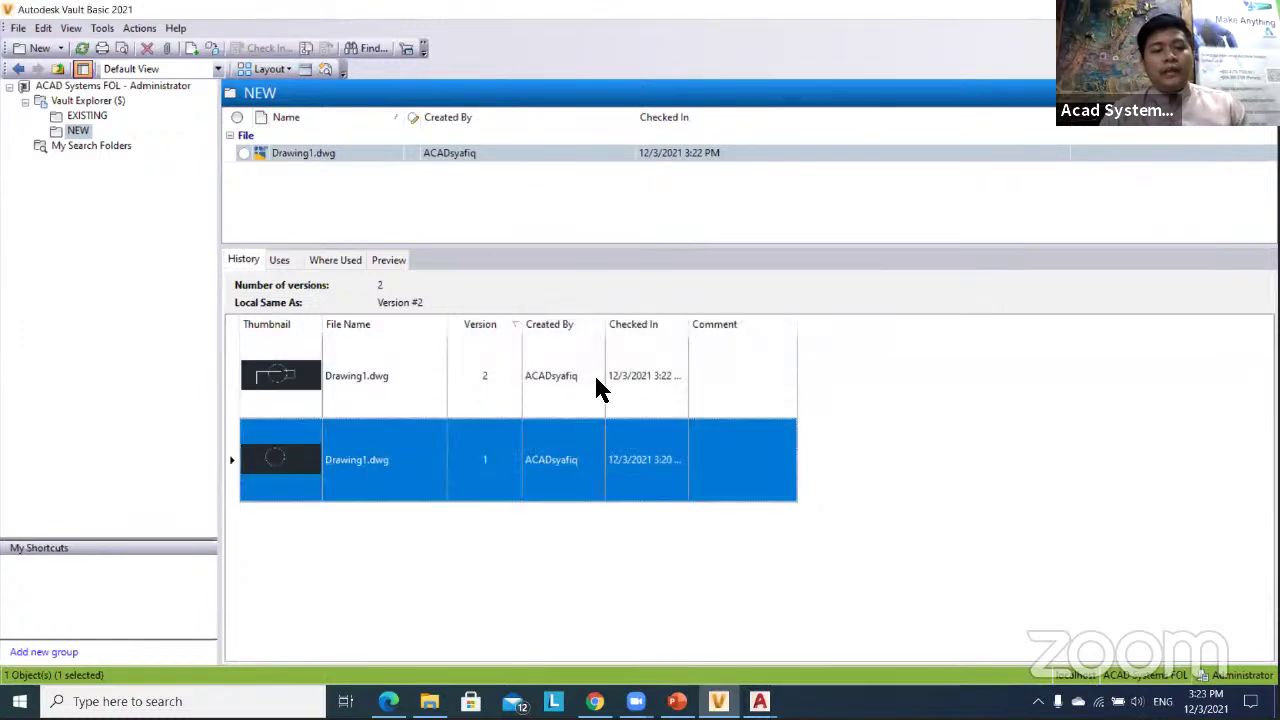
{"action": "left_click", "coordinate": [467, 374]}
{"action": "double_click", "coordinate": [467, 376]}
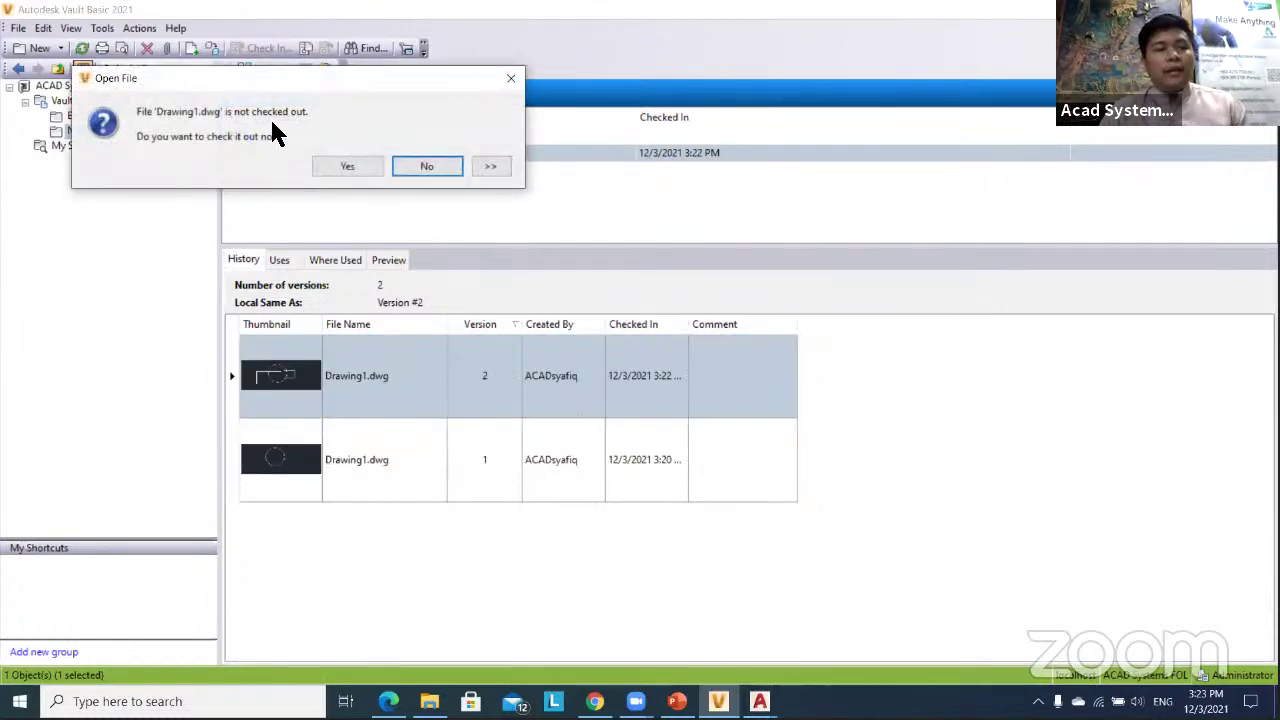
{"action": "left_click", "coordinate": [508, 82]}
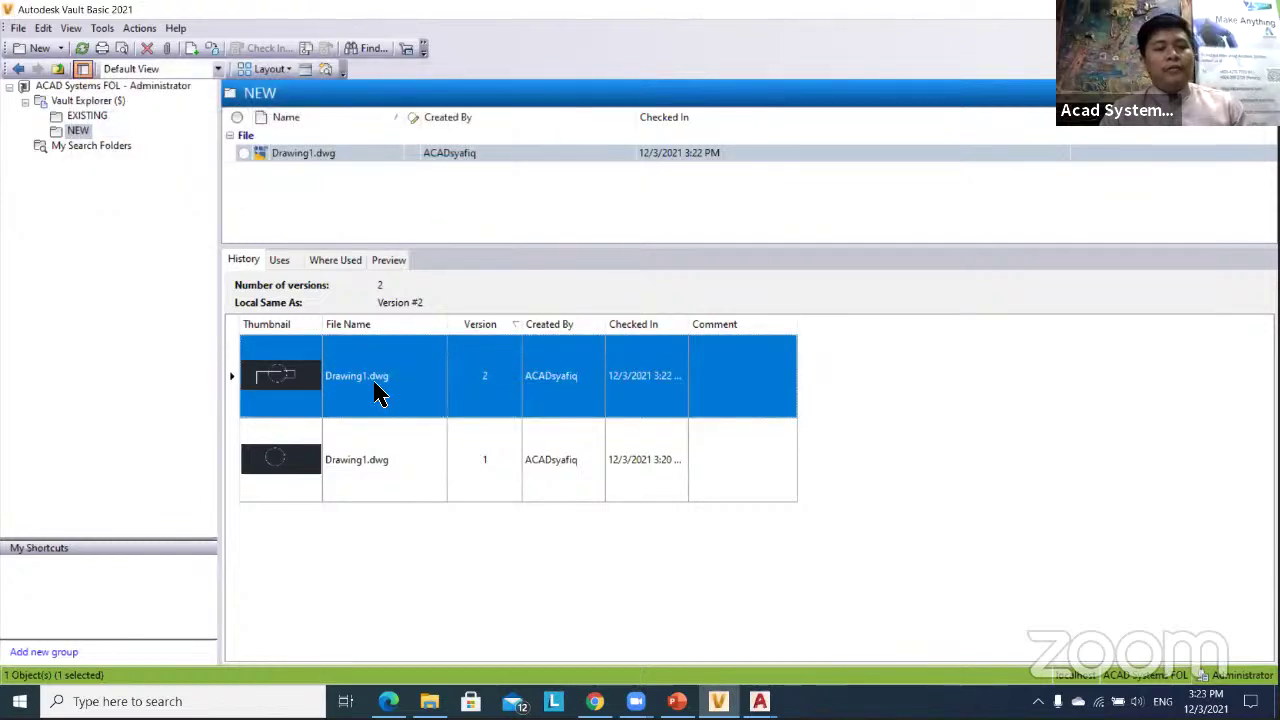
{"action": "double_click", "coordinate": [350, 380]}
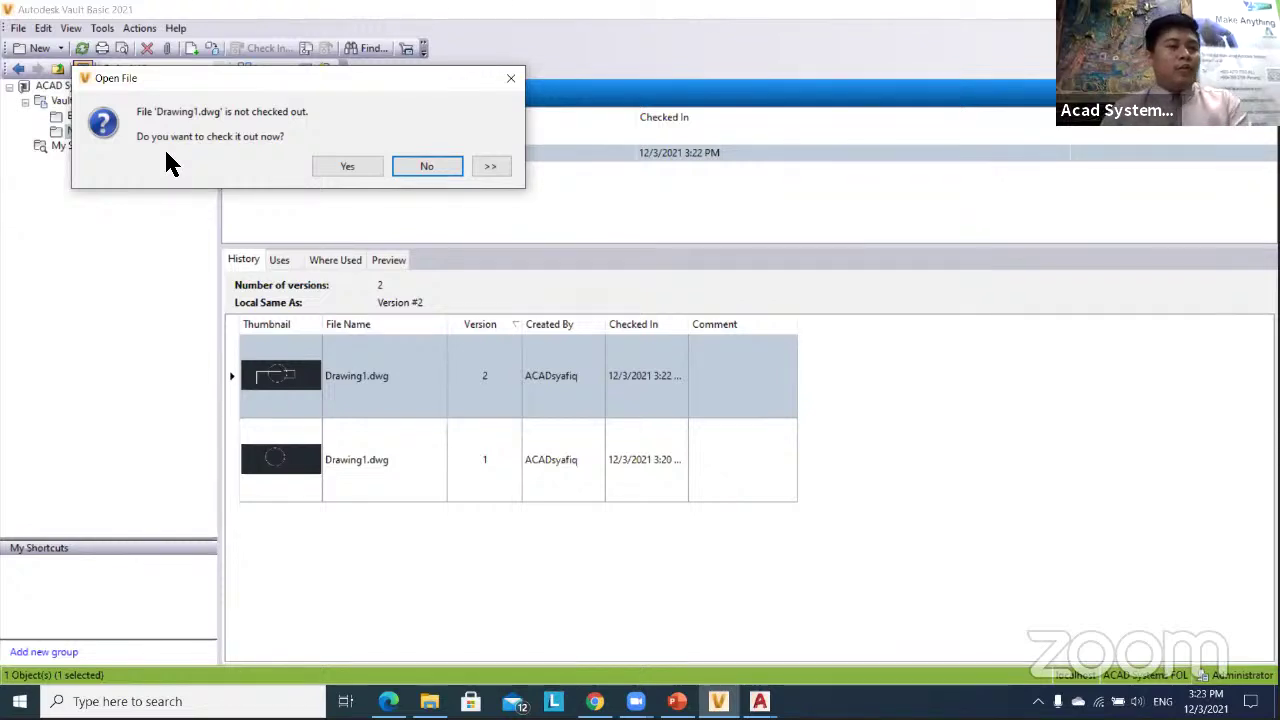
{"action": "left_click", "coordinate": [510, 80]}
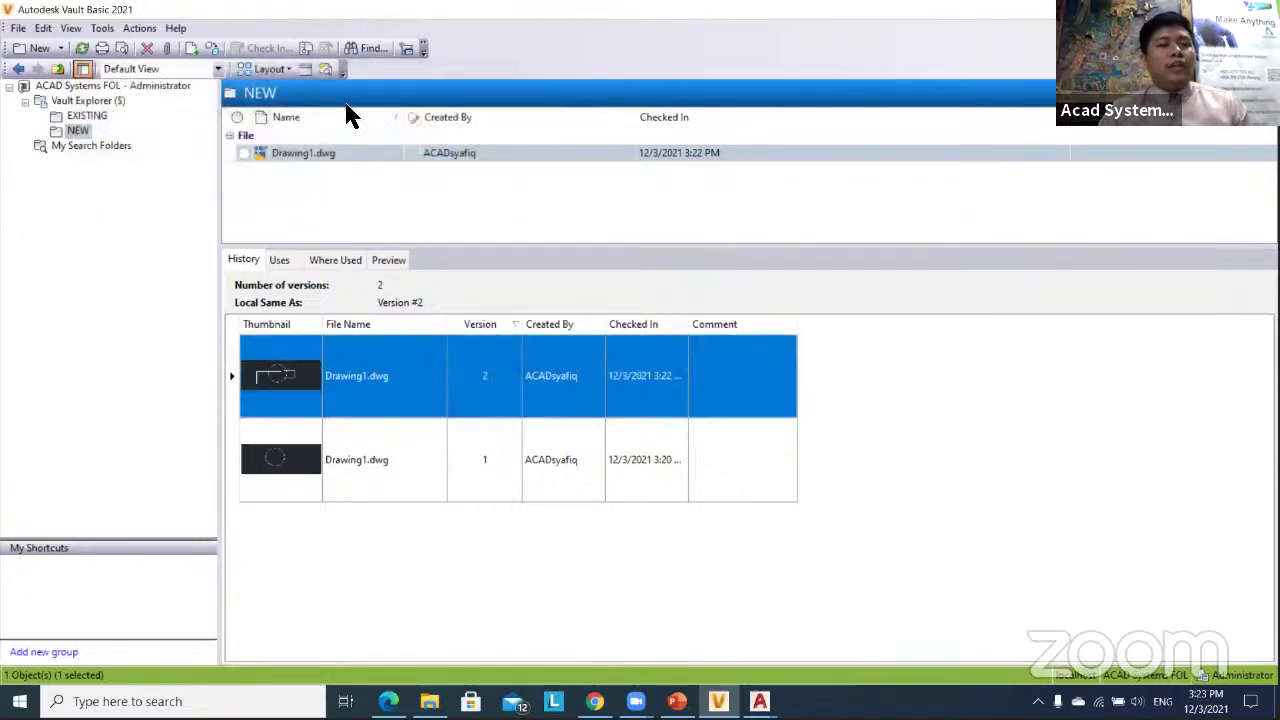
{"action": "left_click", "coordinate": [395, 476]}
{"action": "left_click", "coordinate": [386, 388]}
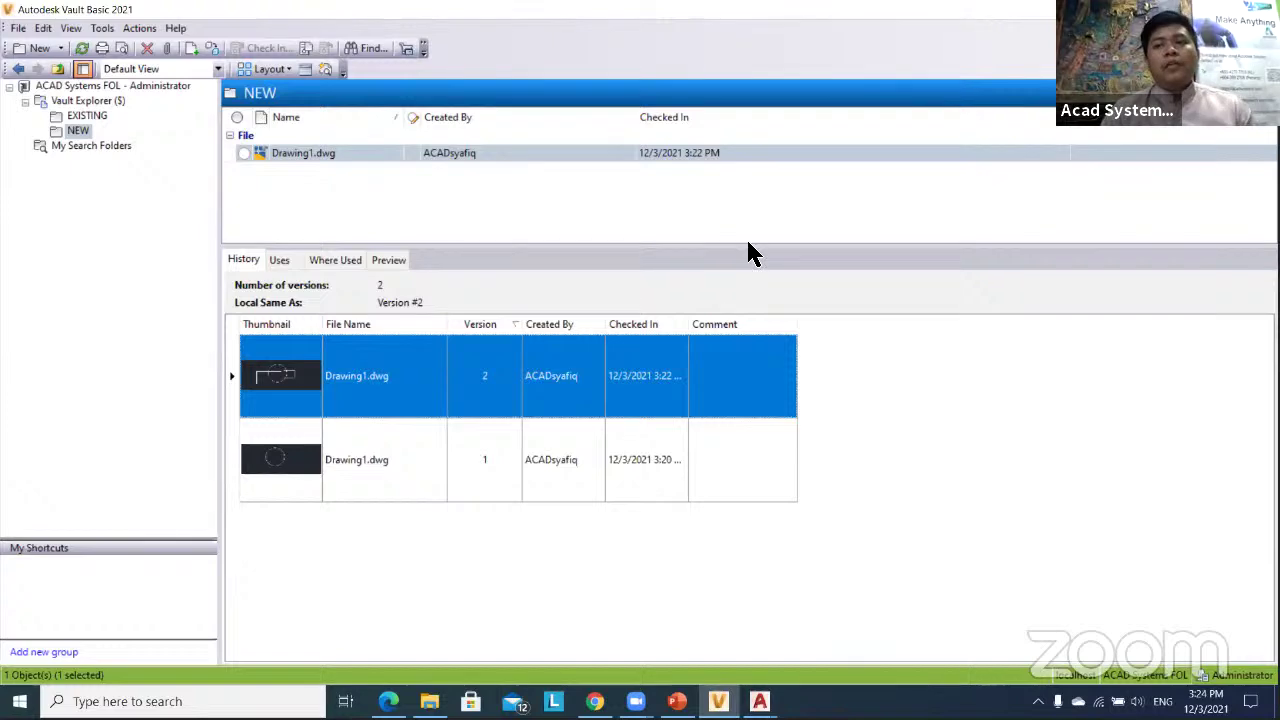
{"action": "key", "text": "alt+Tab"}
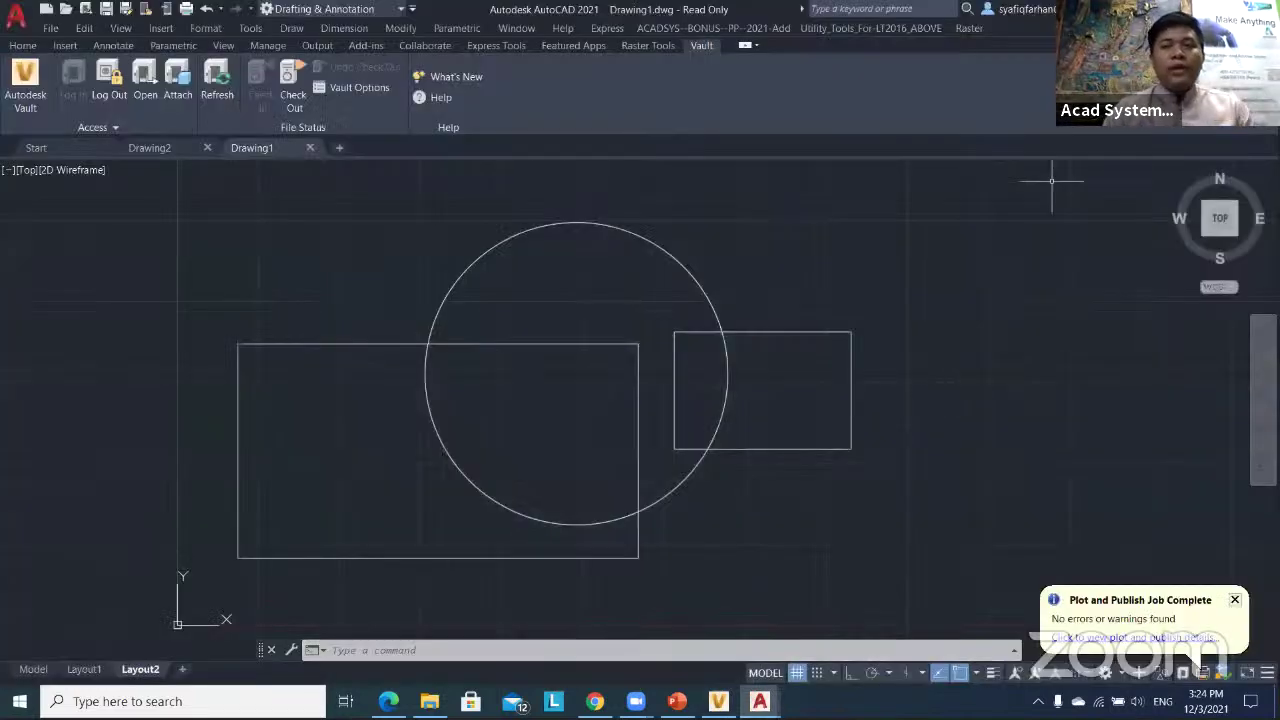
- Launch AutoCAD Mechanical 2021 from the desktop and bring Vault back to the front
{"action": "key", "text": "super+d"}
{"action": "double_click", "coordinate": [157, 137]}
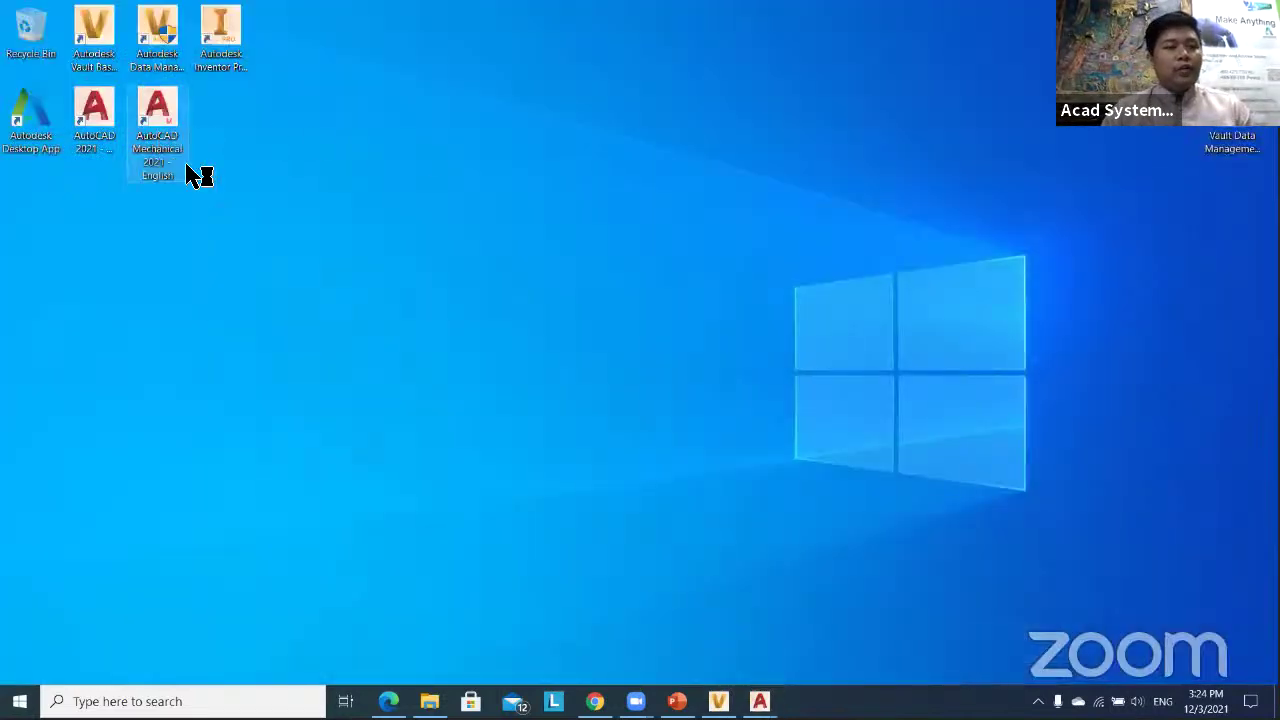
{"action": "left_click", "coordinate": [787, 276]}
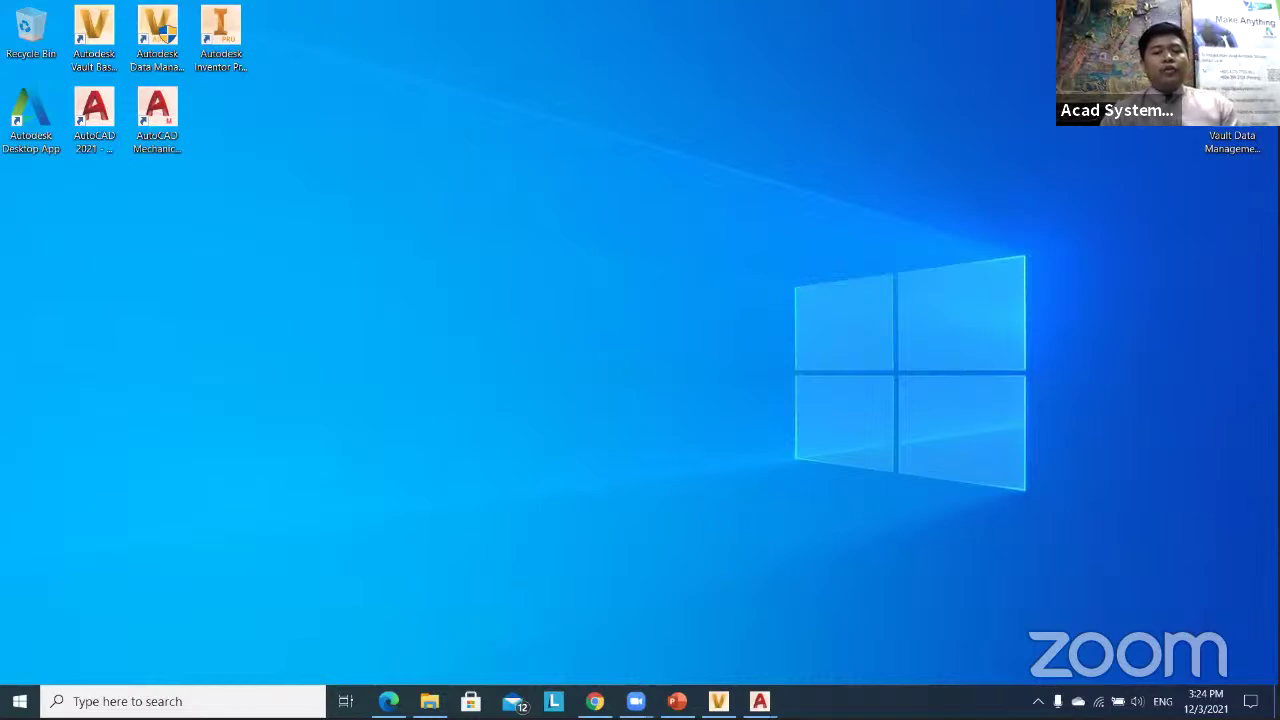
{"action": "left_click", "coordinate": [718, 701]}
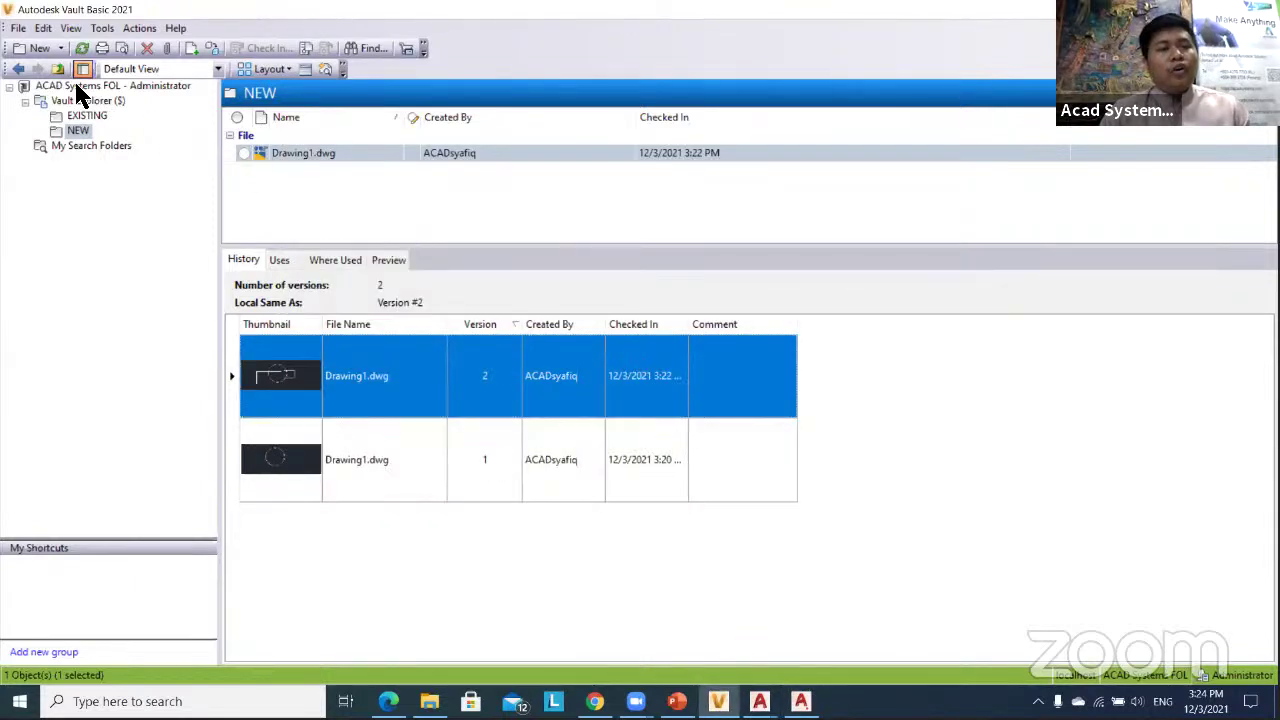
- Launch the Autodesk Data Management Server Console from the desktop to reach its Log In prompt
{"action": "left_click", "coordinate": [18, 28]}
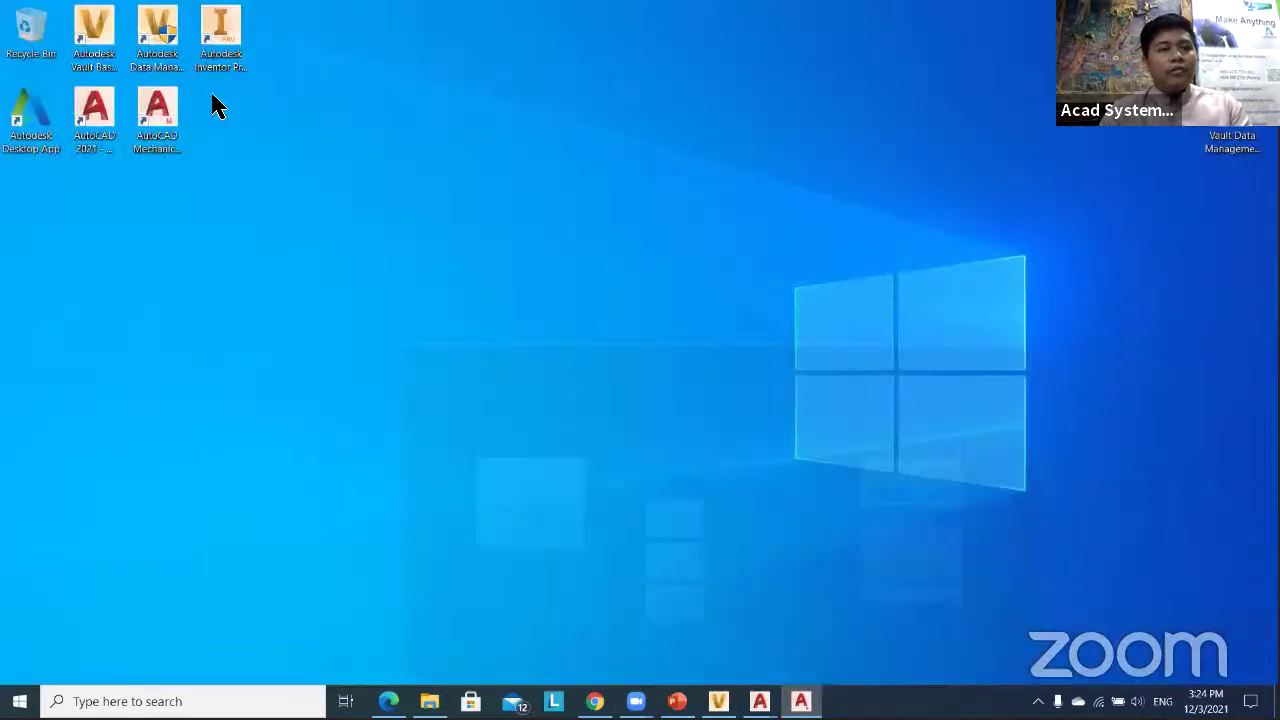
{"action": "key", "text": "super+d"}
{"action": "left_click", "coordinate": [155, 40]}
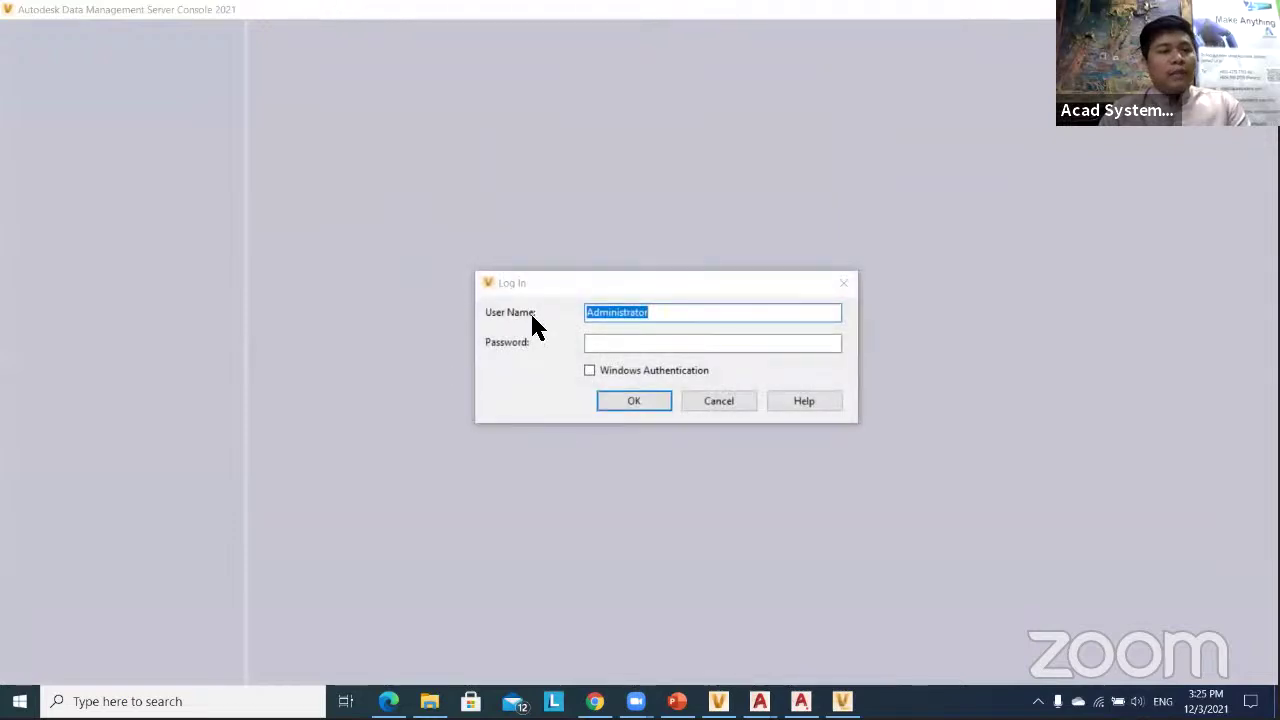
{"action": "left_click", "coordinate": [624, 399]}
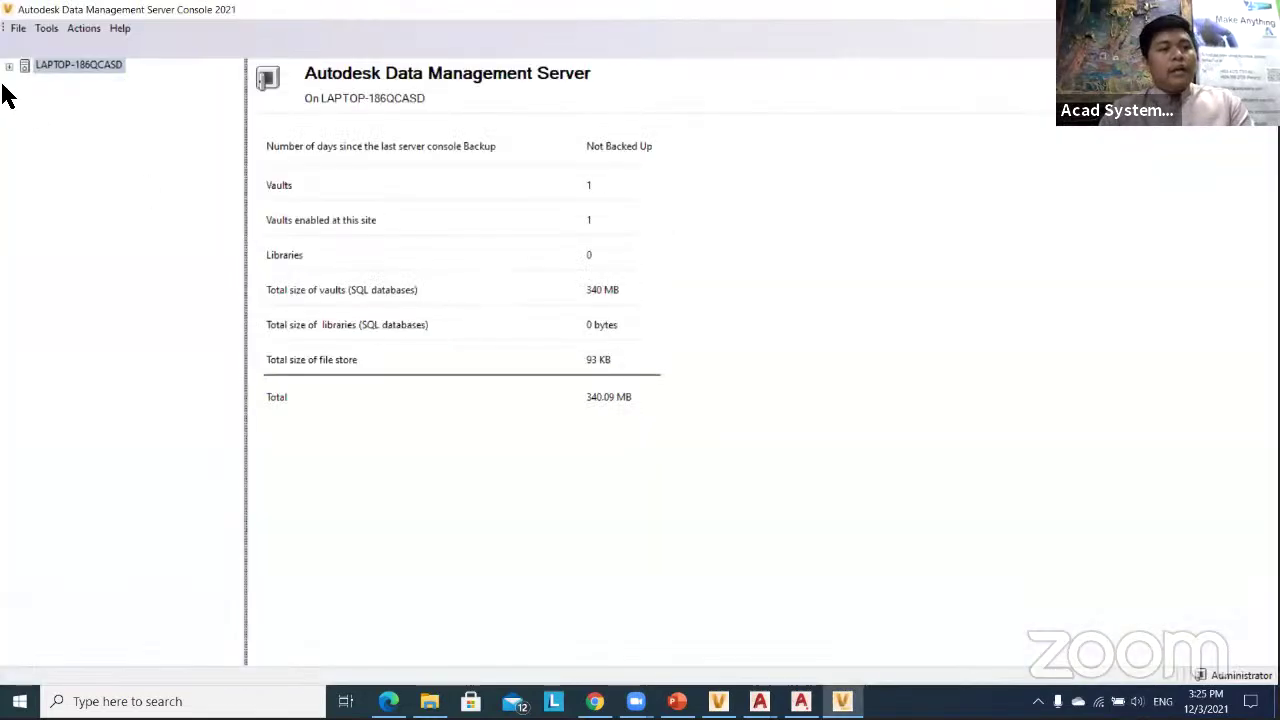
{"action": "left_click", "coordinate": [9, 66]}
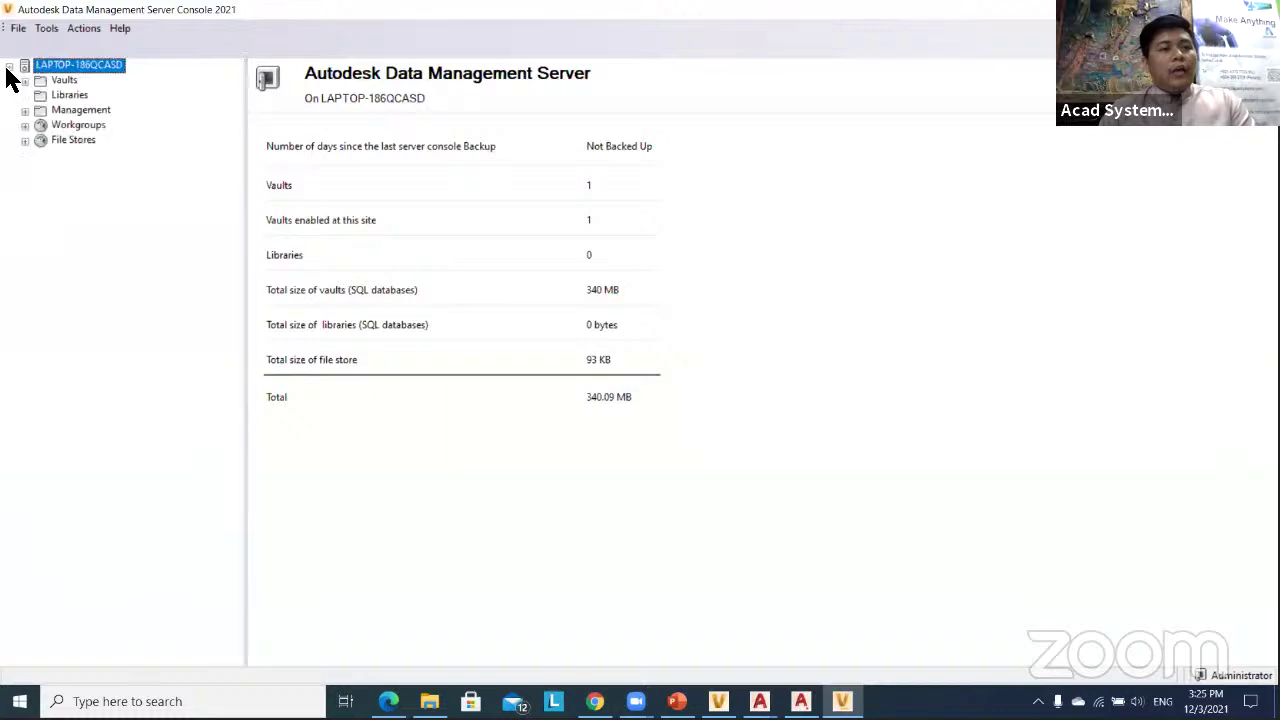
{"action": "left_click", "coordinate": [46, 29]}
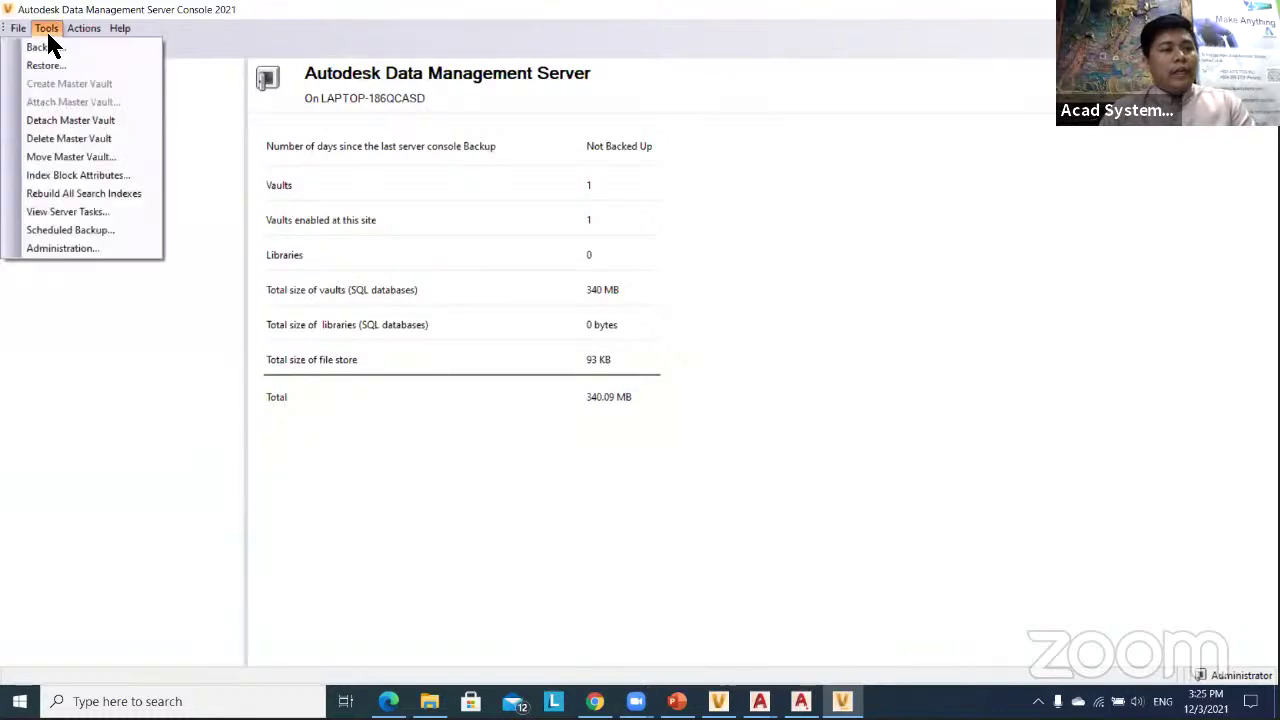
{"action": "left_click", "coordinate": [62, 249]}
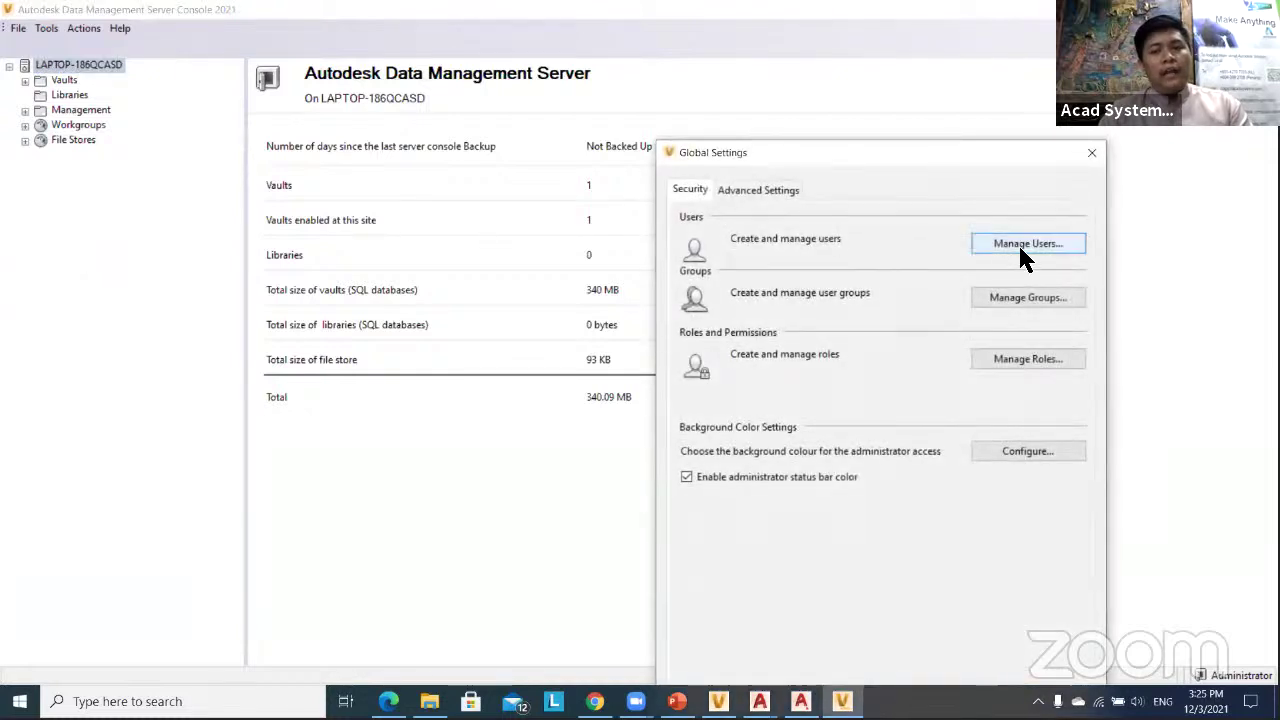
{"action": "left_click", "coordinate": [1021, 251]}
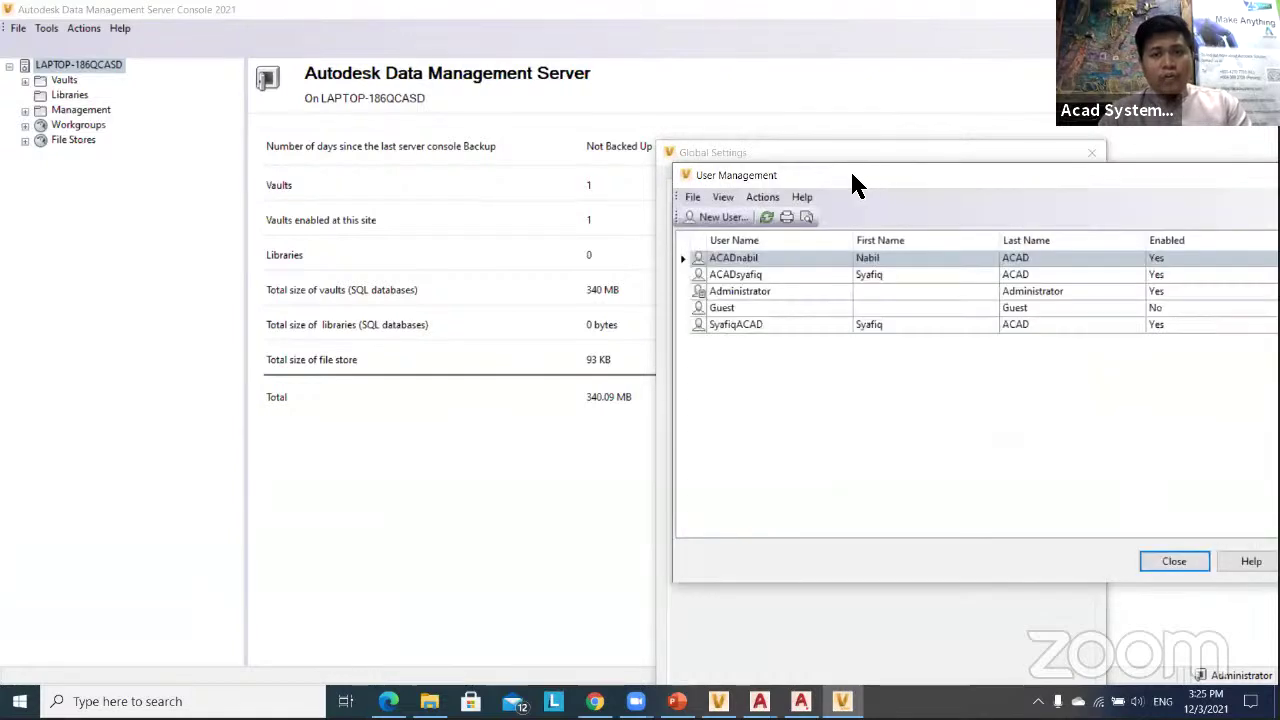
{"action": "right_click", "coordinate": [556, 256]}
{"action": "left_click", "coordinate": [583, 268]}
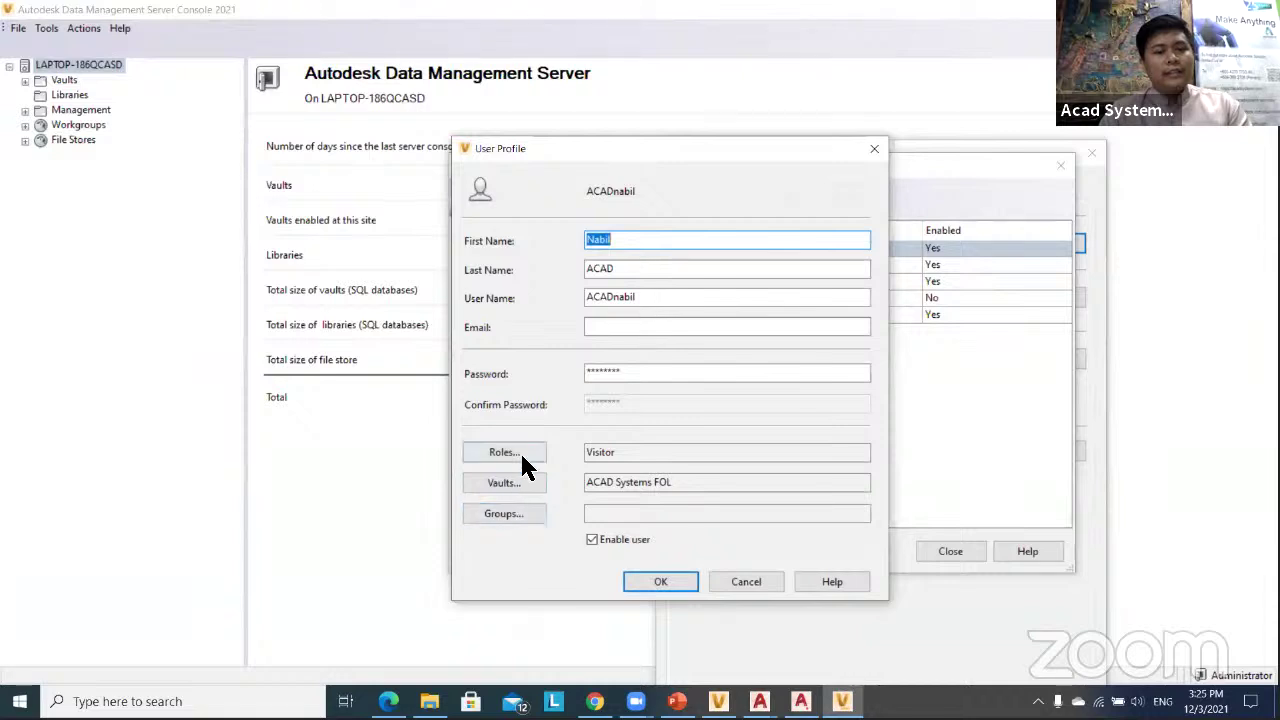
- Grant the user every role except Administrator, including the Document Editor, Document Consumer and Content Center roles
{"action": "left_click", "coordinate": [521, 453]}
{"action": "left_click", "coordinate": [533, 393]}
{"action": "left_click", "coordinate": [534, 379]}
{"action": "left_click", "coordinate": [536, 365]}
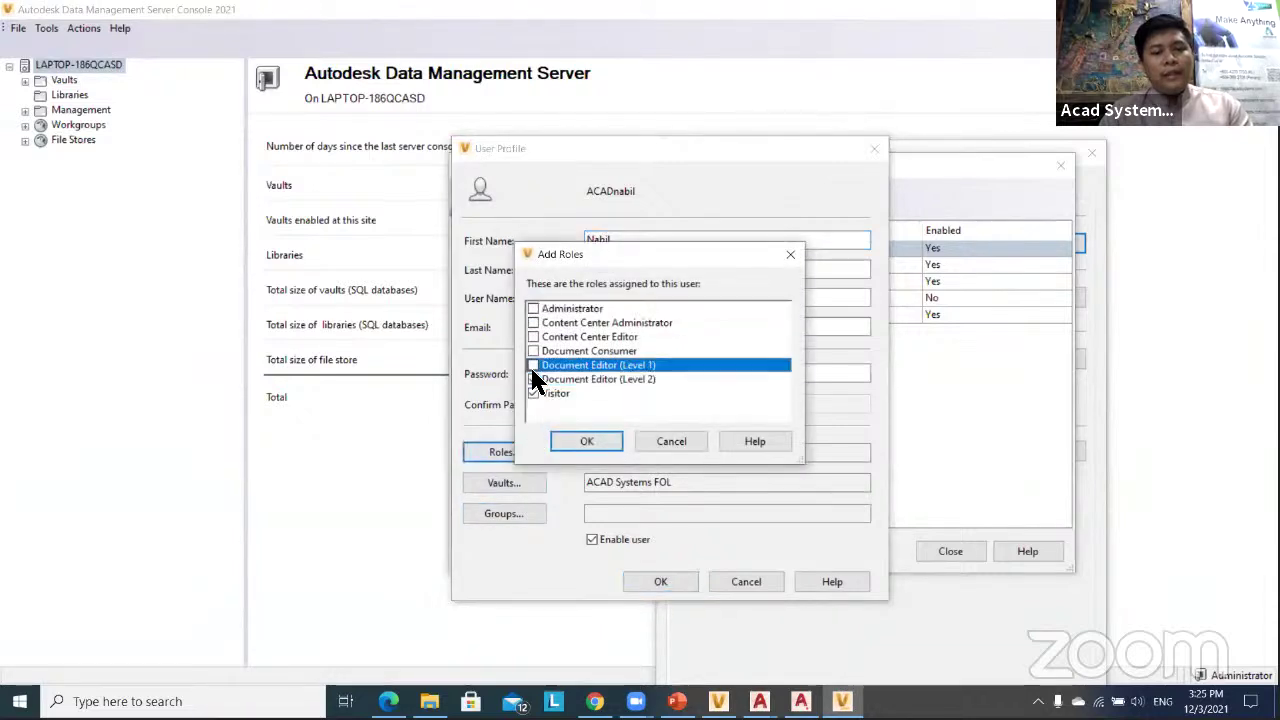
{"action": "left_click", "coordinate": [534, 351]}
{"action": "left_click", "coordinate": [532, 337]}
{"action": "left_click", "coordinate": [533, 323]}
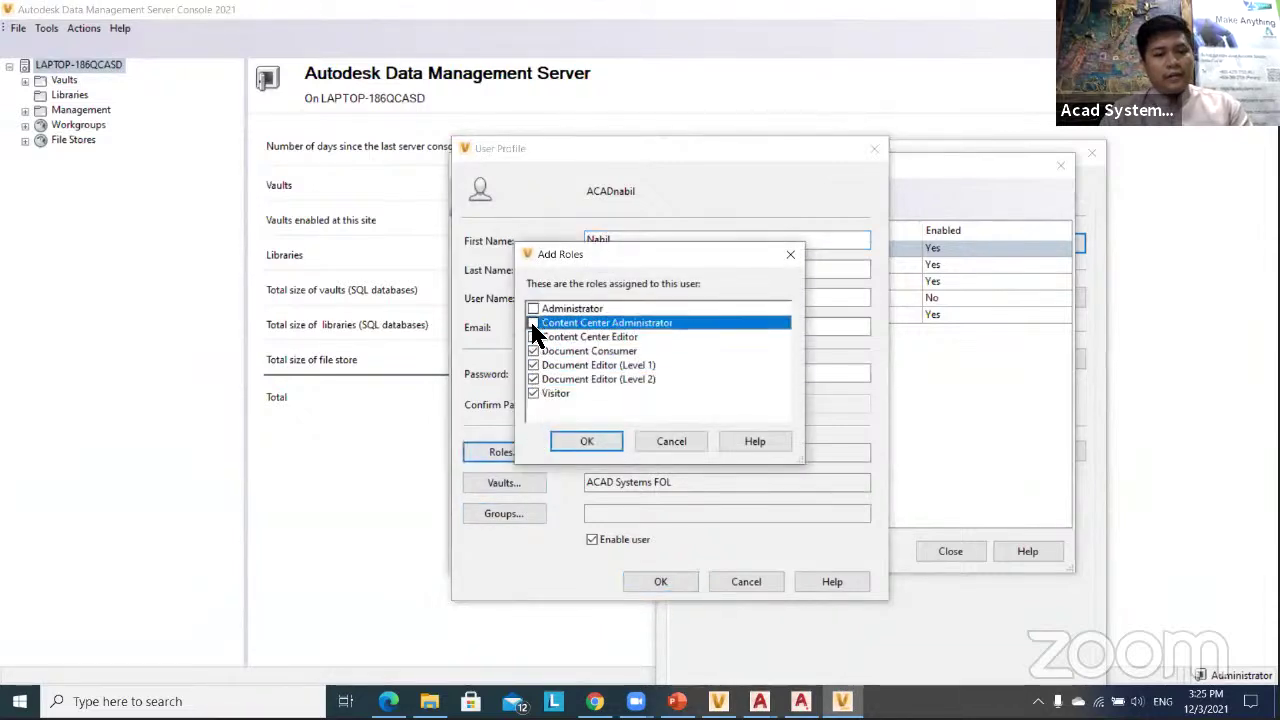
{"action": "left_click", "coordinate": [533, 337]}
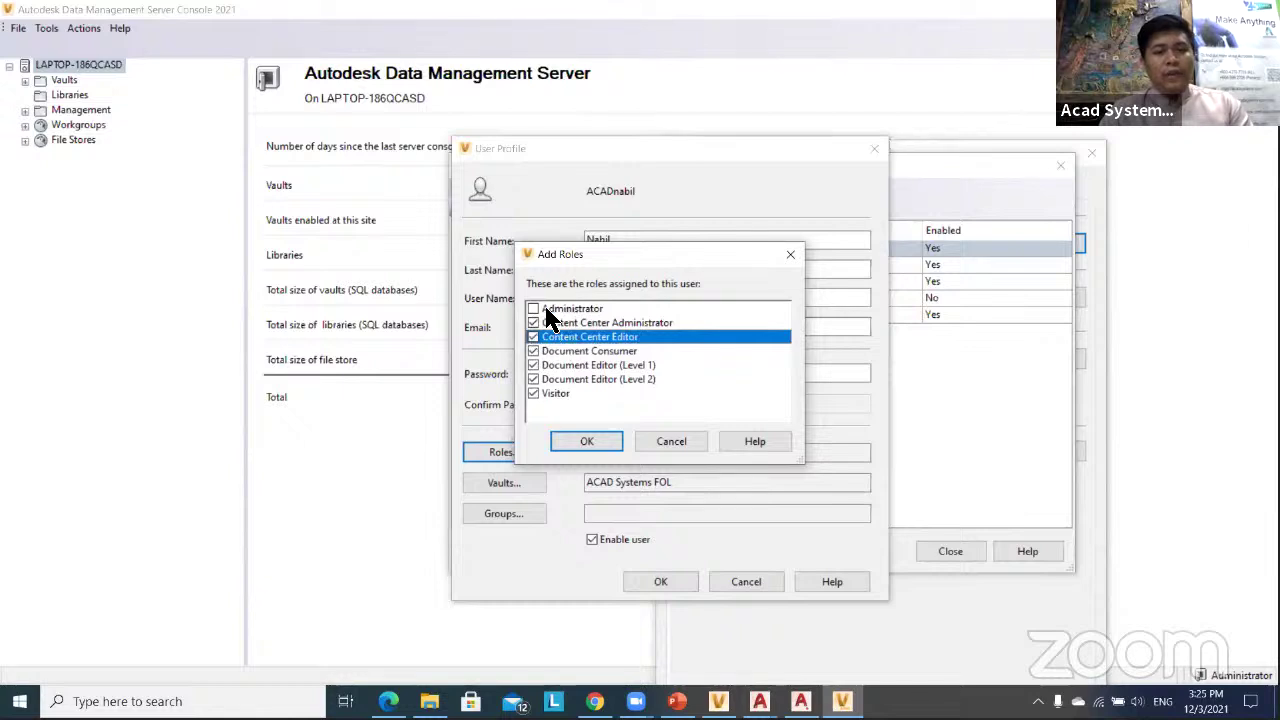
{"action": "left_click", "coordinate": [587, 443]}
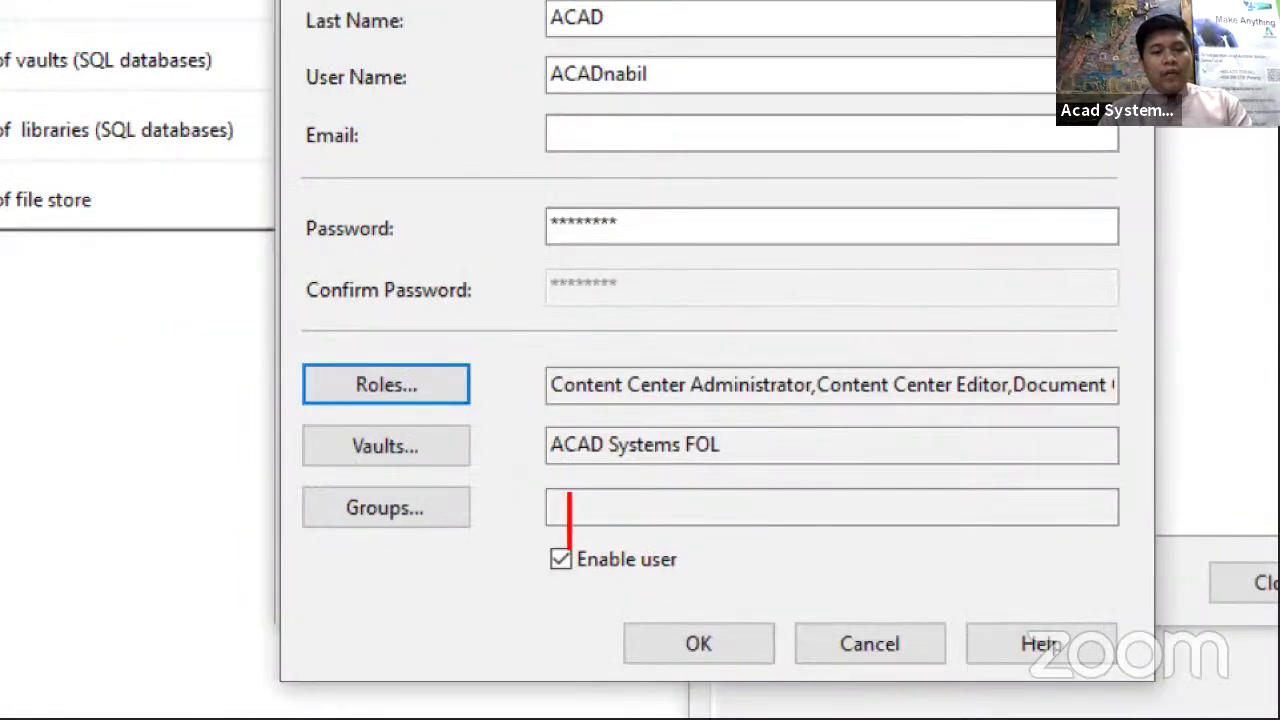
- Edit the remaining user profile text fields and save the updated profile
{"action": "type", "text": "Z"}
{"action": "key", "text": "BackSpace"}
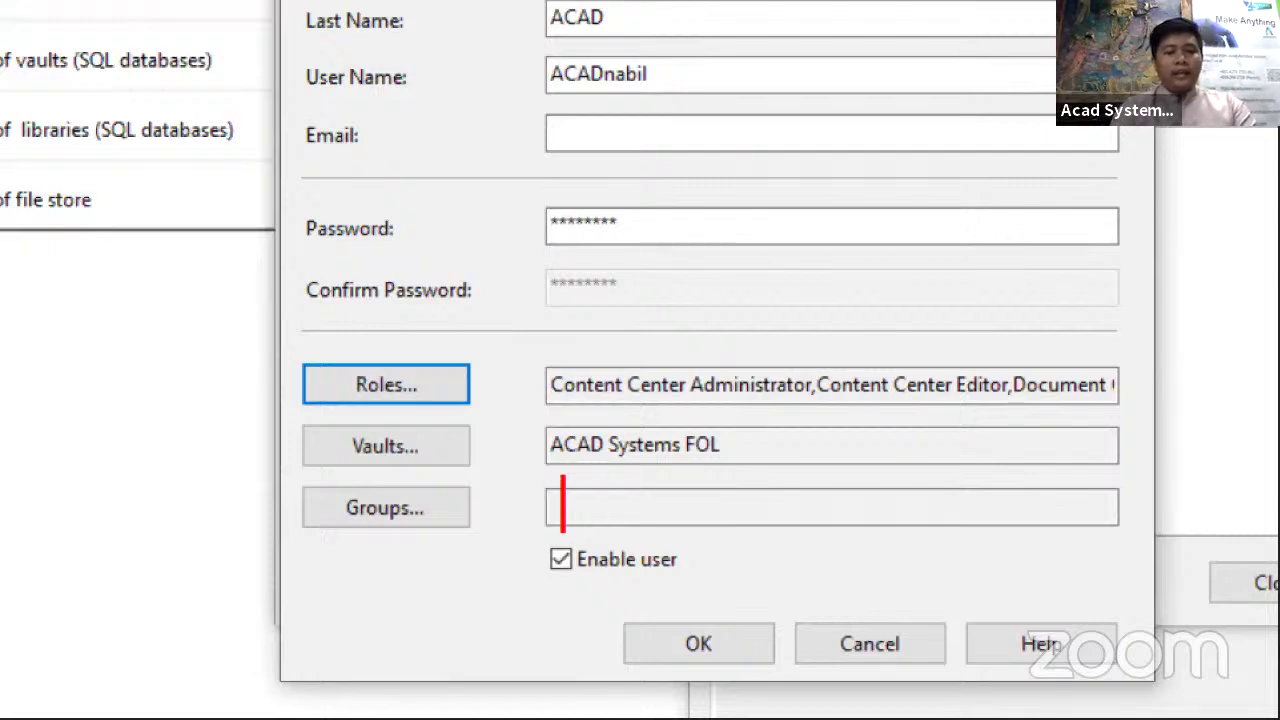
{"action": "type", "text": "Tech"}
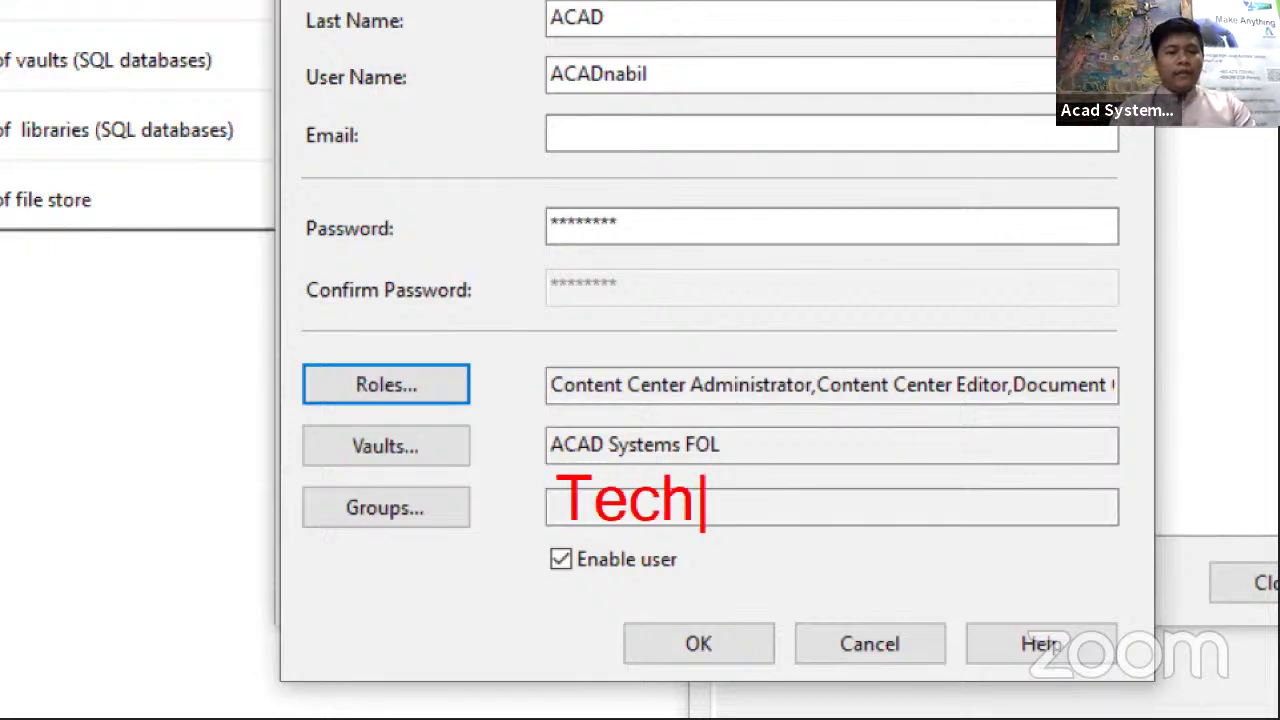
{"action": "type", "text": ", Fin"}
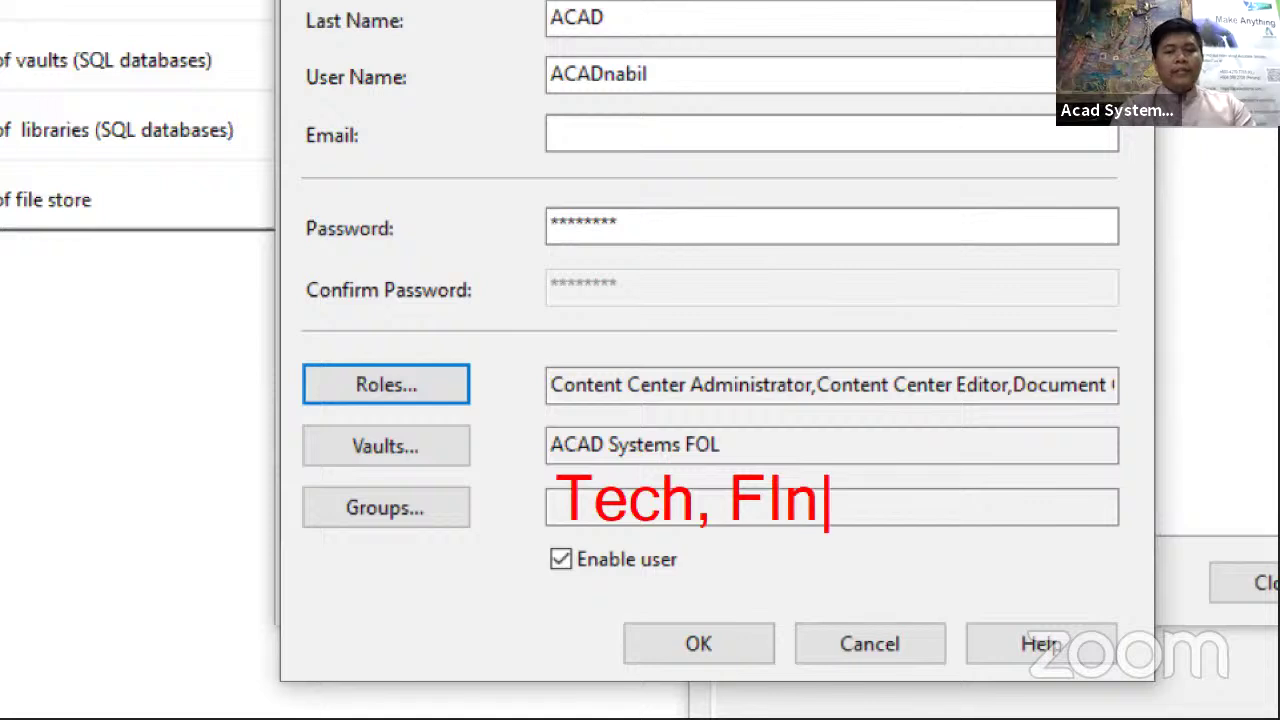
{"action": "key", "text": "BackSpace"}
{"action": "type", "text": "na"}
{"action": "key", "text": "BackSpace"}
{"action": "type", "text": ","}
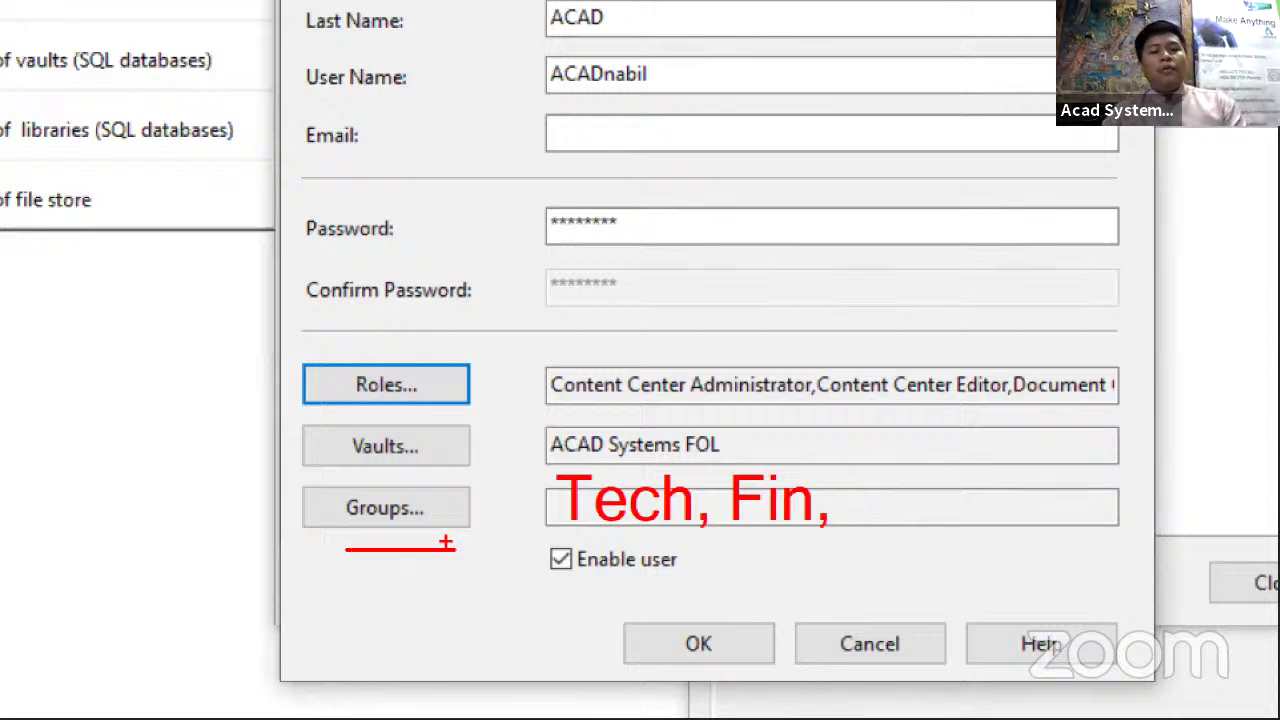
{"action": "left_click_drag", "start_coordinate": [348, 421], "coordinate": [507, 421]}
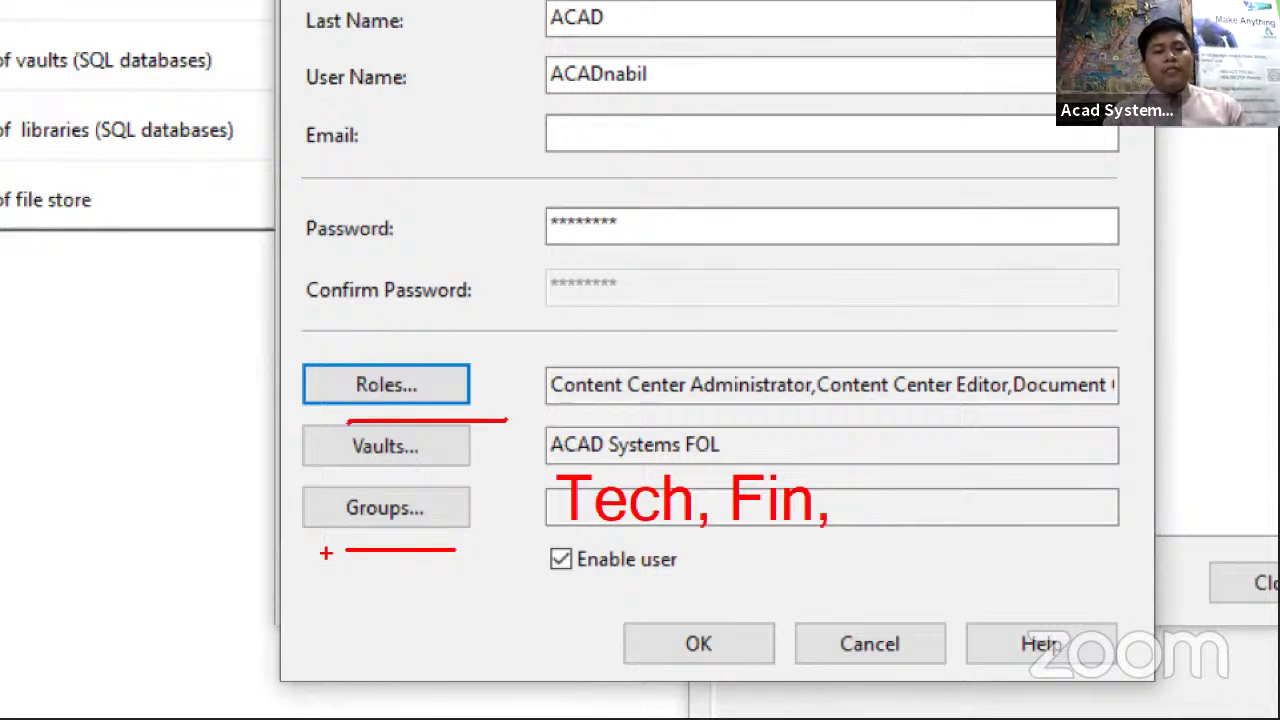
{"action": "left_click_drag", "start_coordinate": [326, 537], "coordinate": [530, 537]}
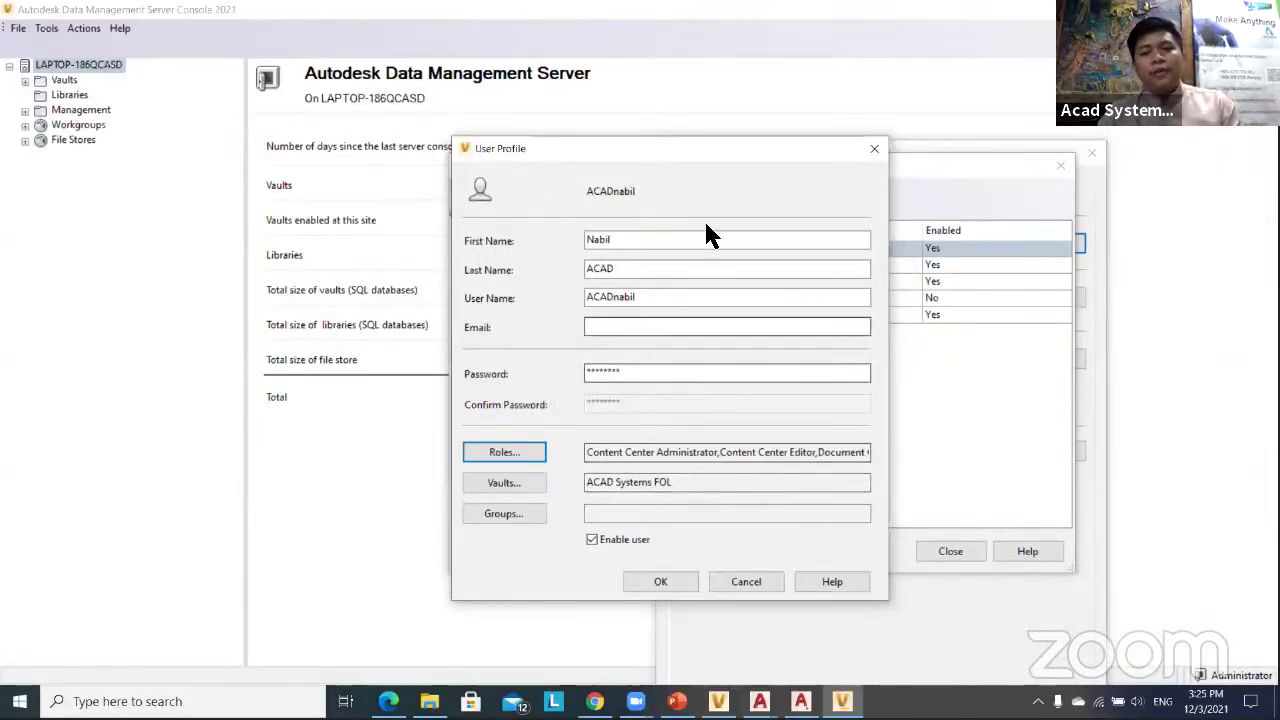
{"action": "left_click", "coordinate": [661, 582]}
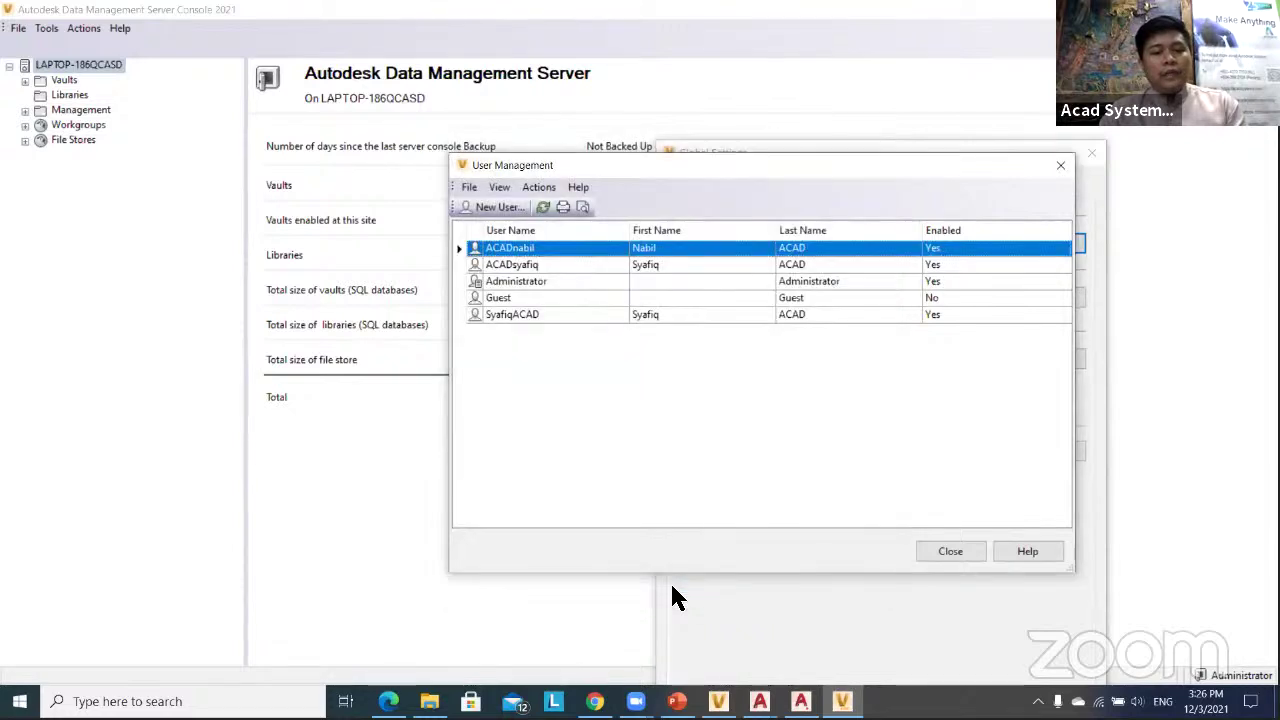
- Close User Management and the Global Settings window
{"action": "left_click", "coordinate": [945, 553]}
{"action": "left_click_drag", "start_coordinate": [888, 145], "coordinate": [858, 62]}
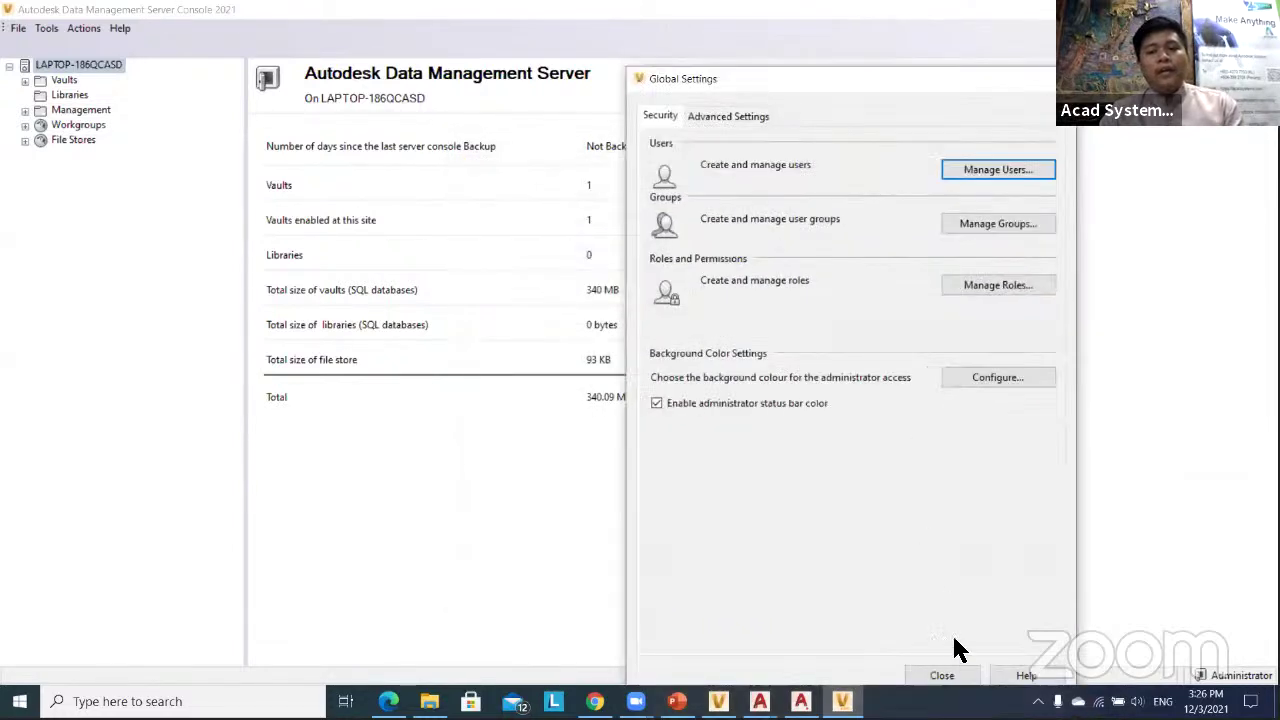
{"action": "left_click", "coordinate": [950, 676]}
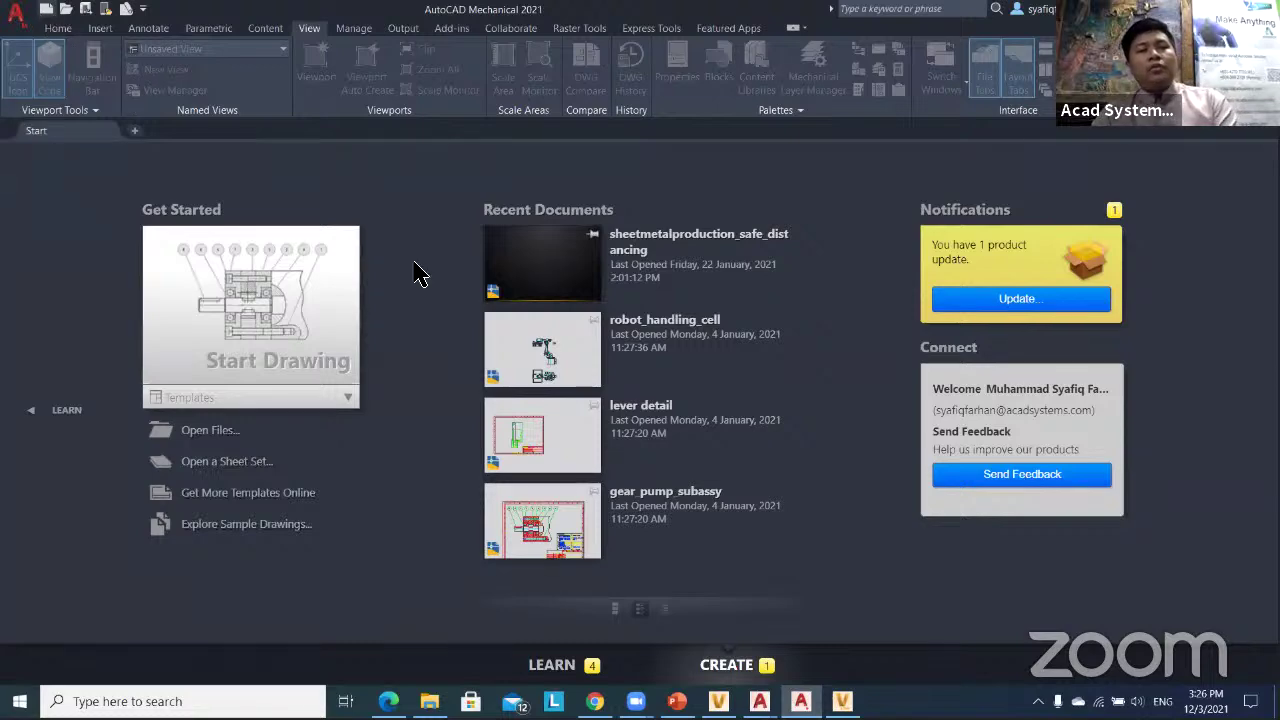
- Open a blank Drawing1 in AutoCAD Mechanical without using a template
{"action": "key", "text": "ctrl+n"}
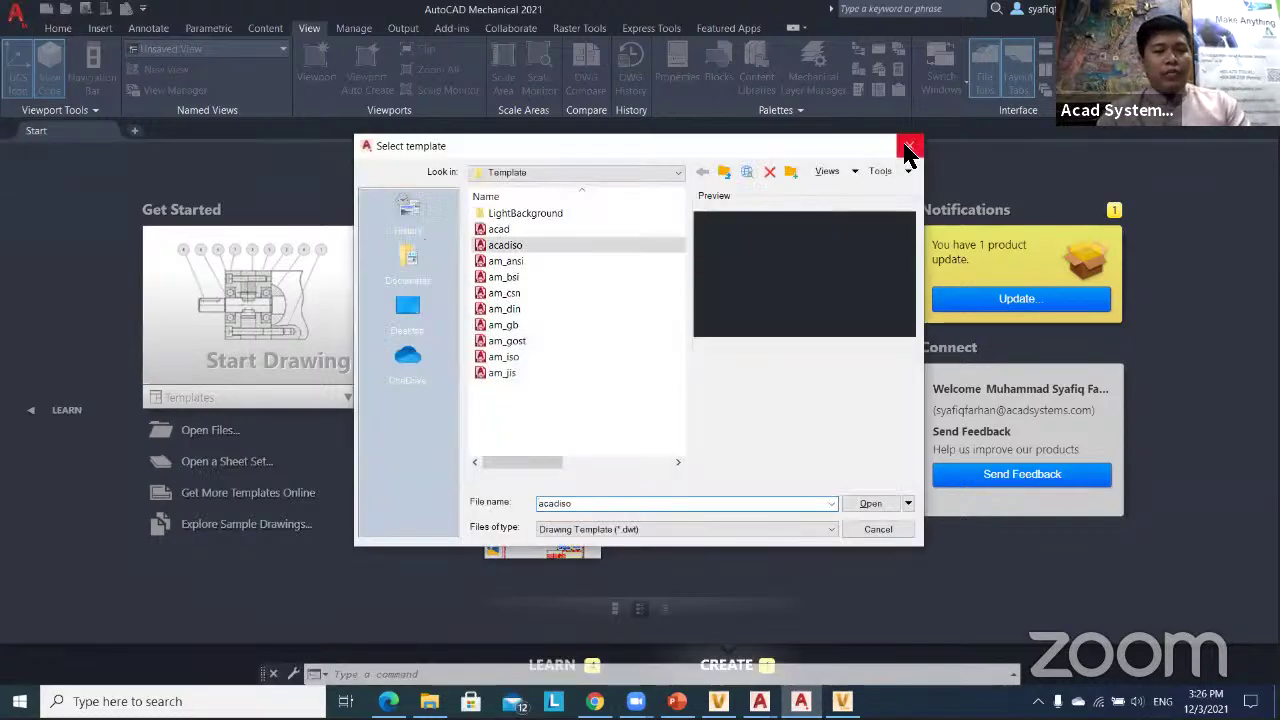
{"action": "left_click", "coordinate": [909, 150]}
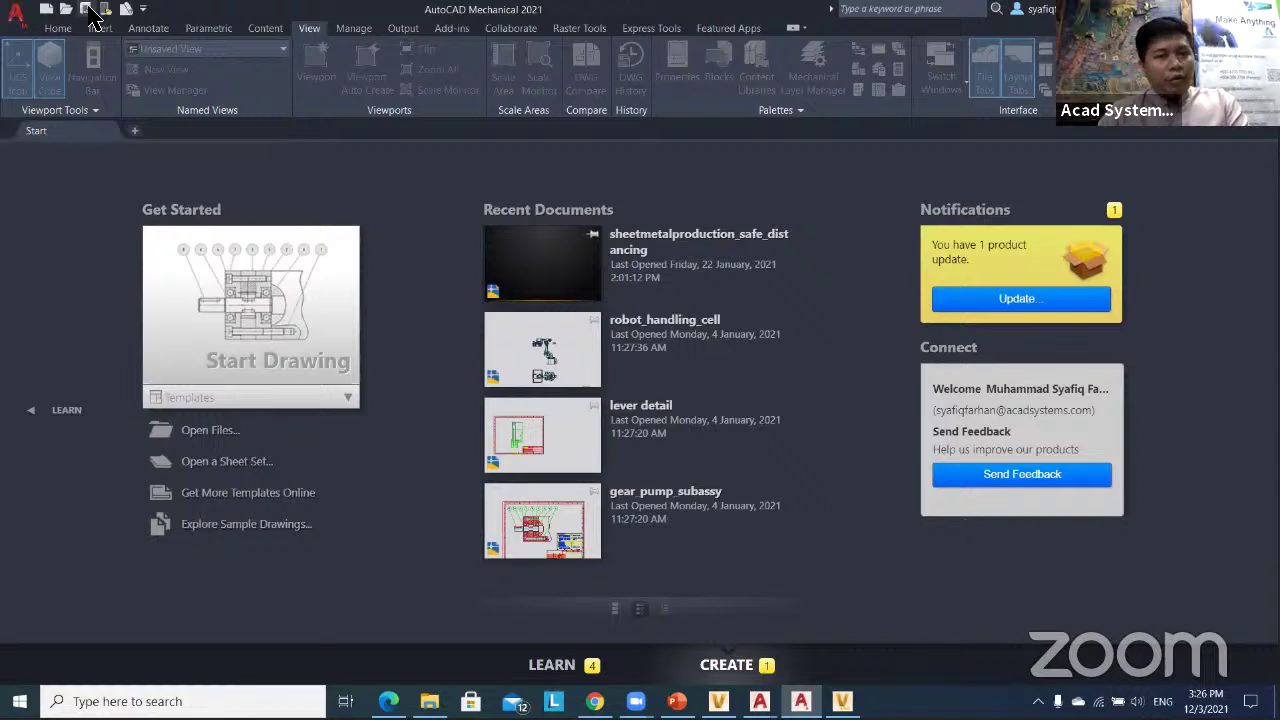
{"action": "key", "text": "ctrl+n"}
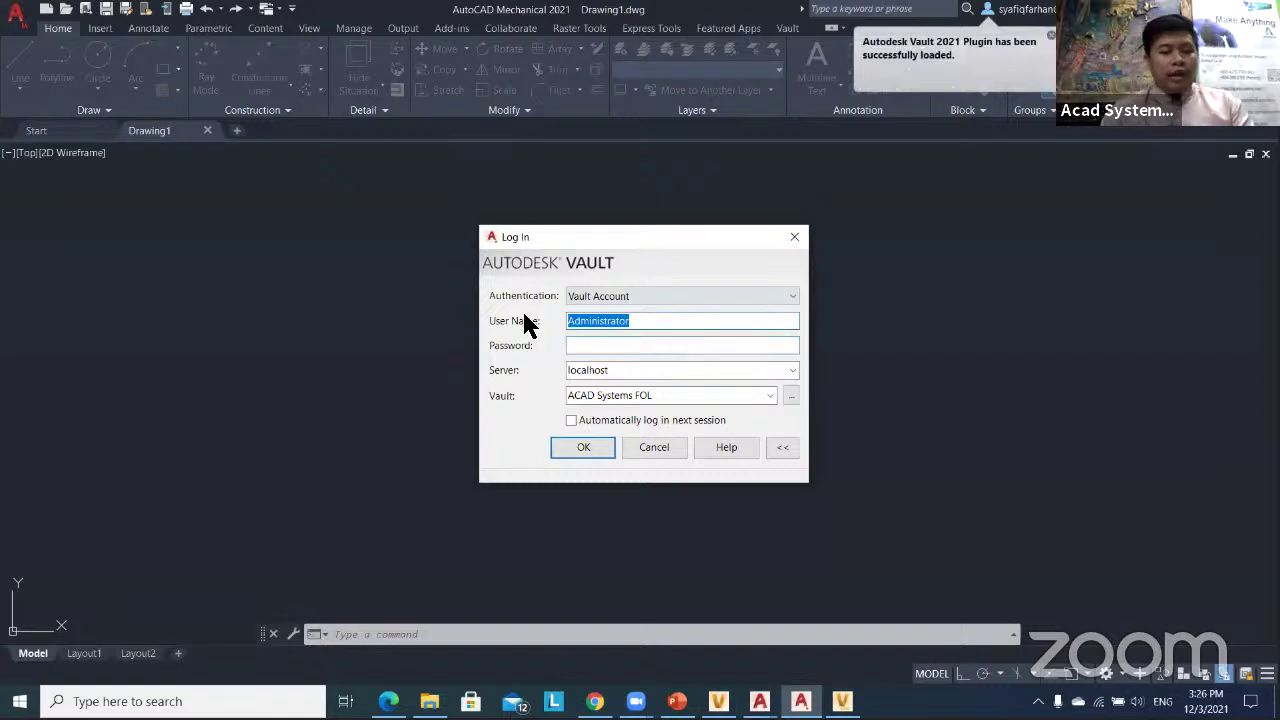
- Log in to the vault and check out Drawing1.dwg from the NEW folder
{"action": "type", "text": "ACADnabil"}
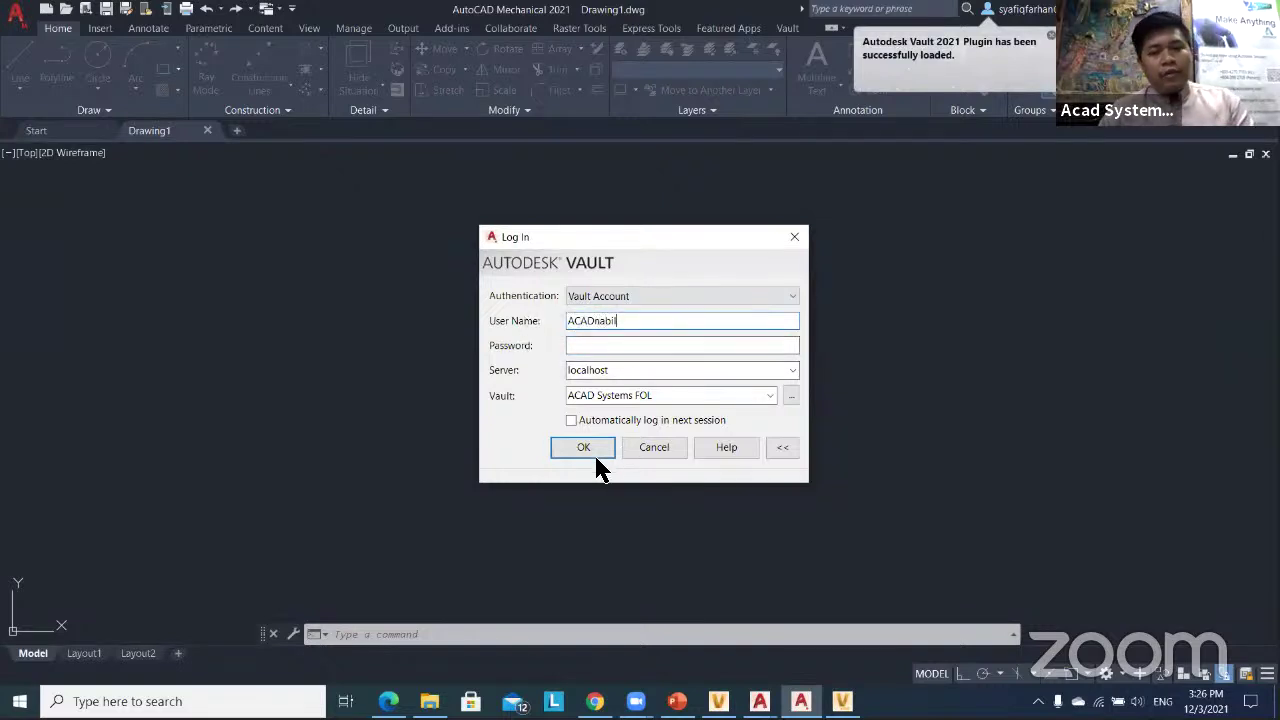
{"action": "left_click", "coordinate": [592, 452]}
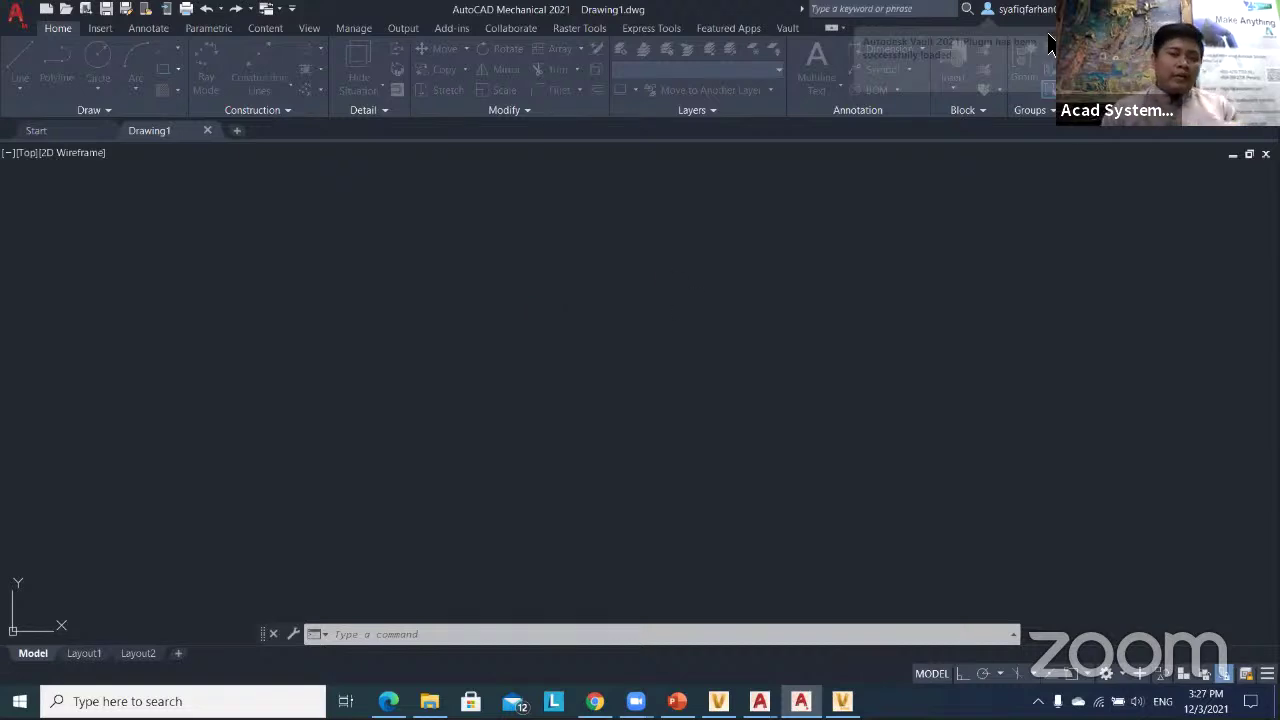
{"action": "key", "text": "ctrl+o"}
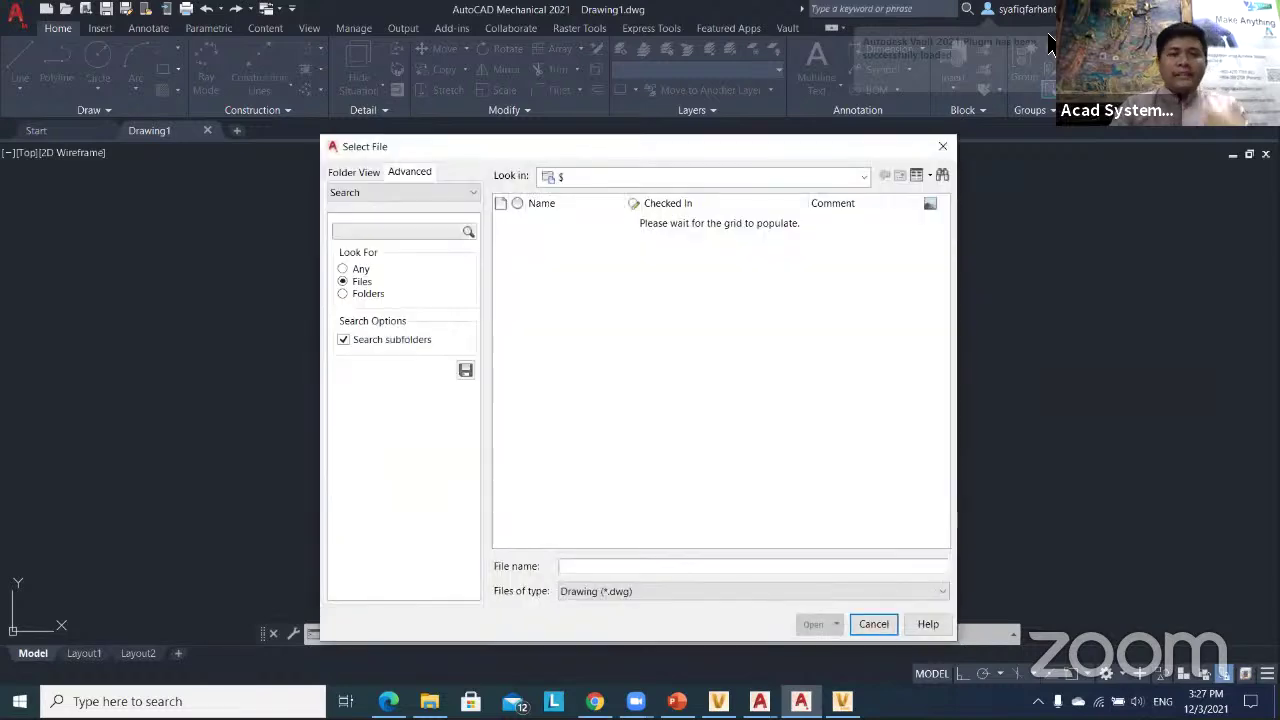
{"action": "double_click", "coordinate": [548, 274]}
{"action": "left_click", "coordinate": [586, 250]}
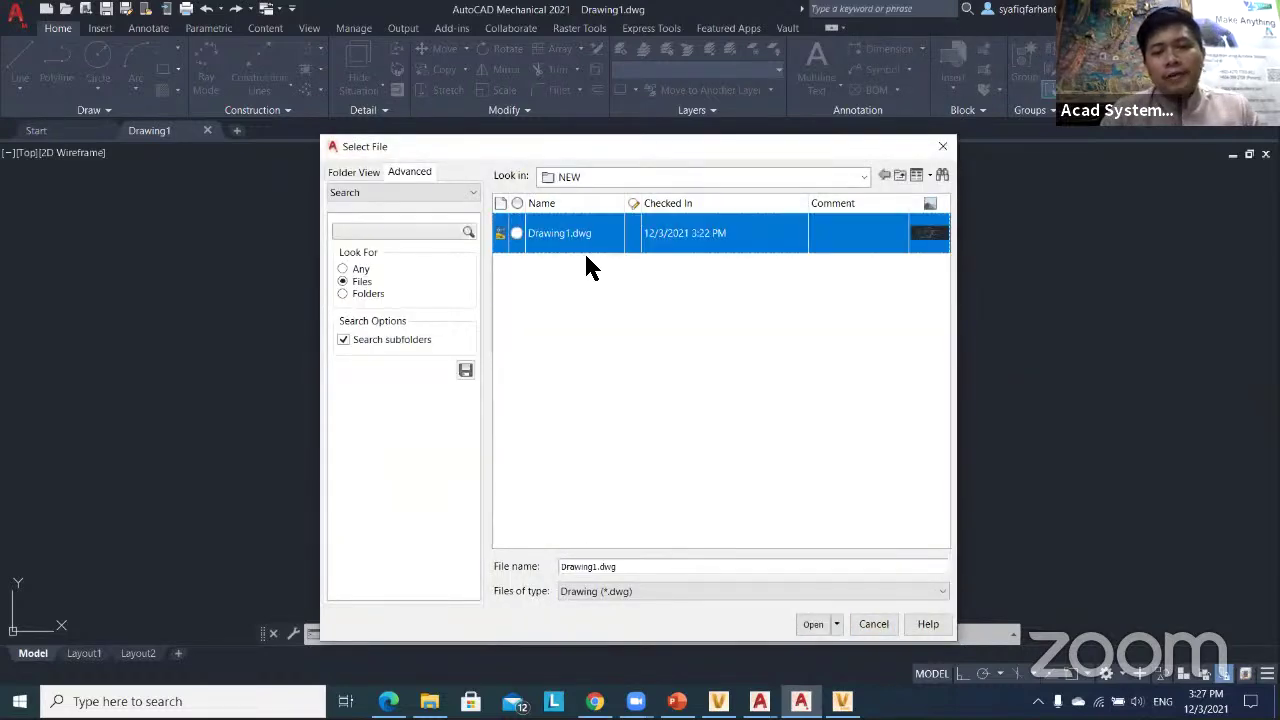
{"action": "double_click", "coordinate": [598, 250]}
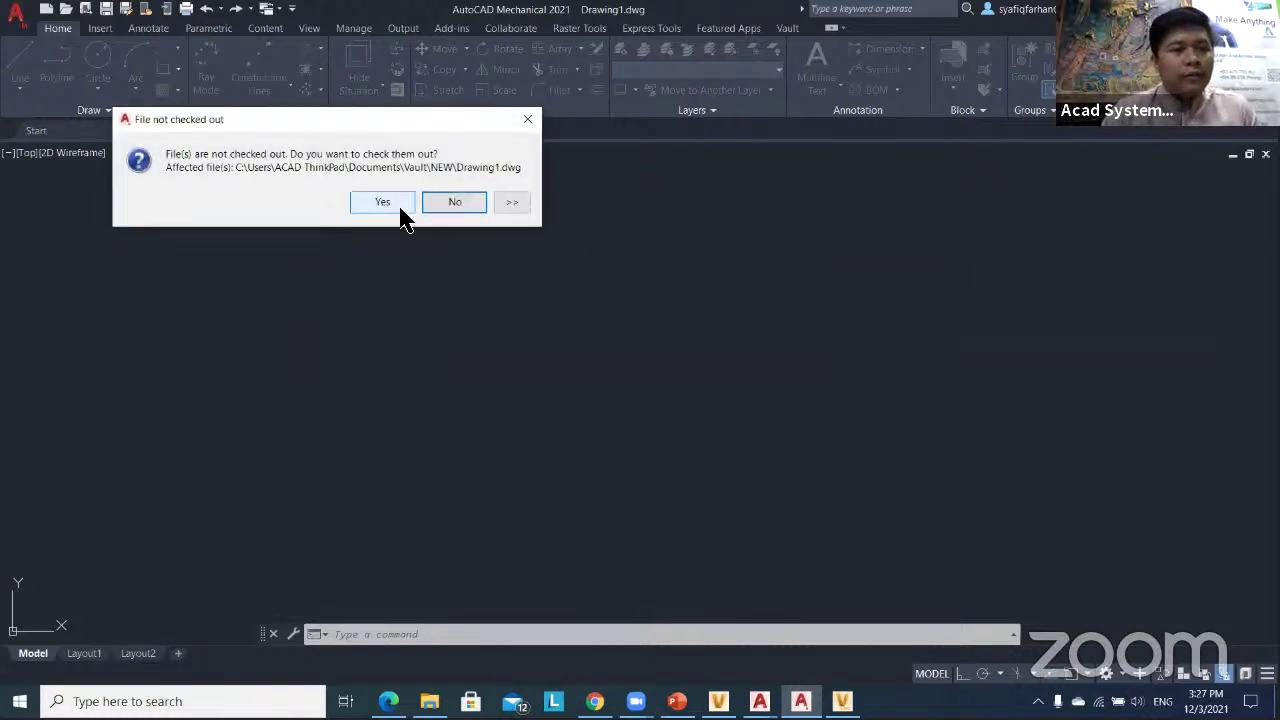
{"action": "left_click", "coordinate": [401, 205]}
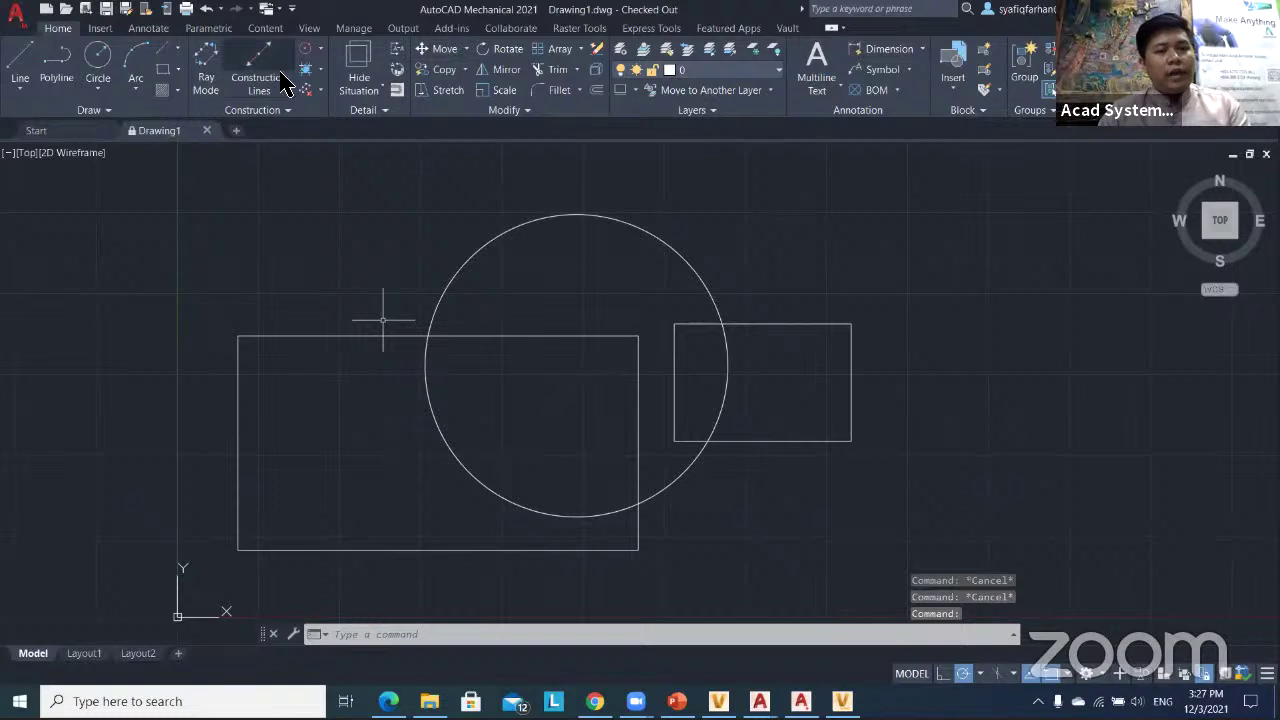
- Try a hide situation with the circle and both rectangles, then cancel it and abandon a delete attempt
{"action": "left_click", "coordinate": [380, 90]}
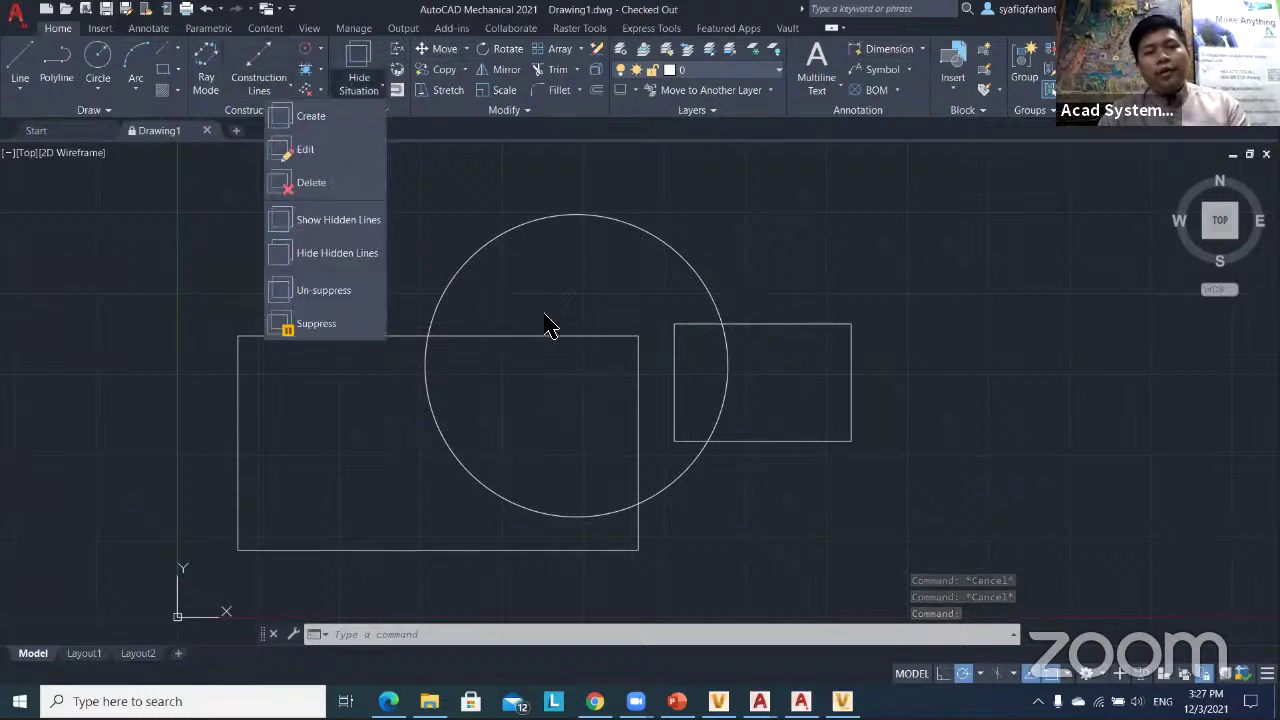
{"action": "left_click", "coordinate": [339, 124]}
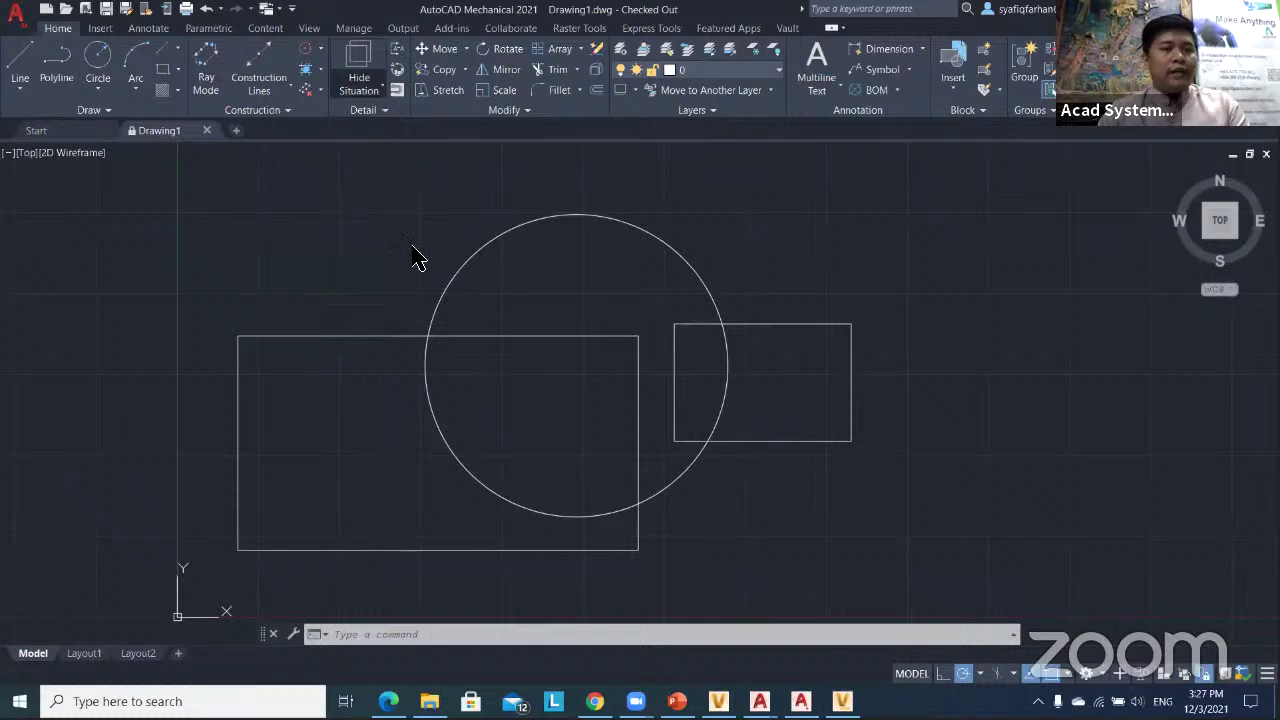
{"action": "left_click", "coordinate": [433, 306]}
{"action": "key", "text": "Return"}
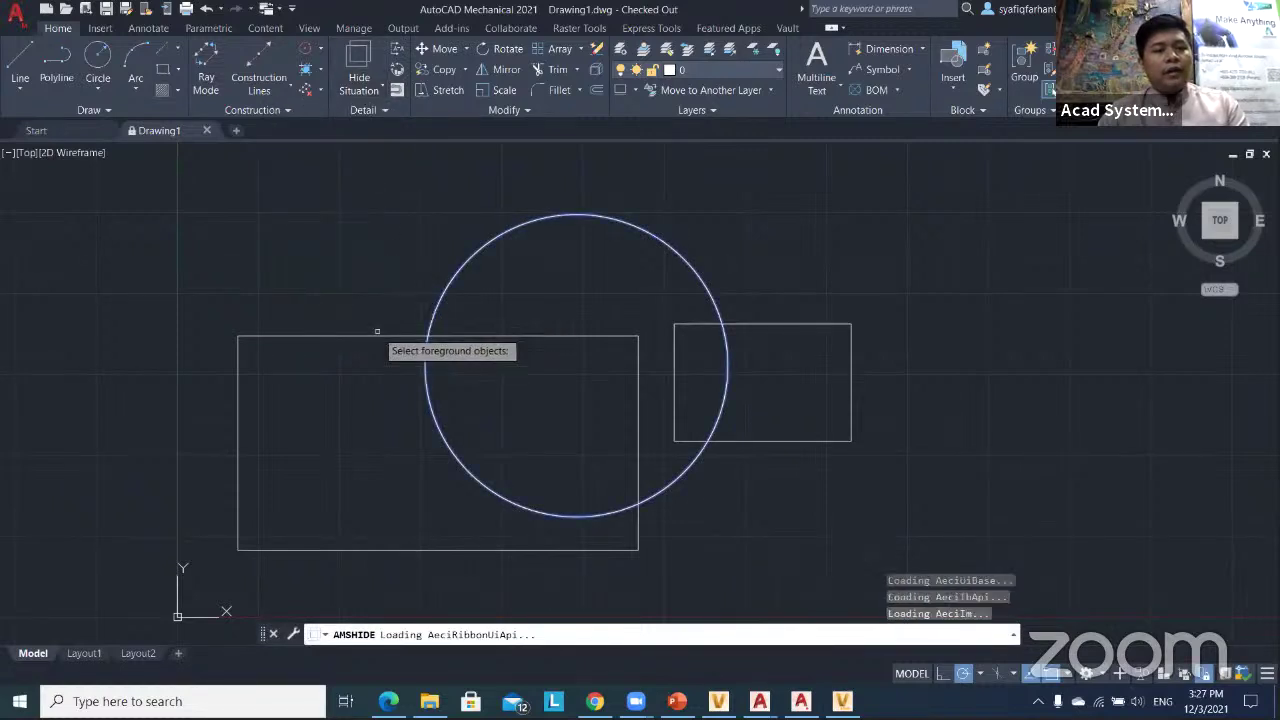
{"action": "left_click", "coordinate": [377, 333]}
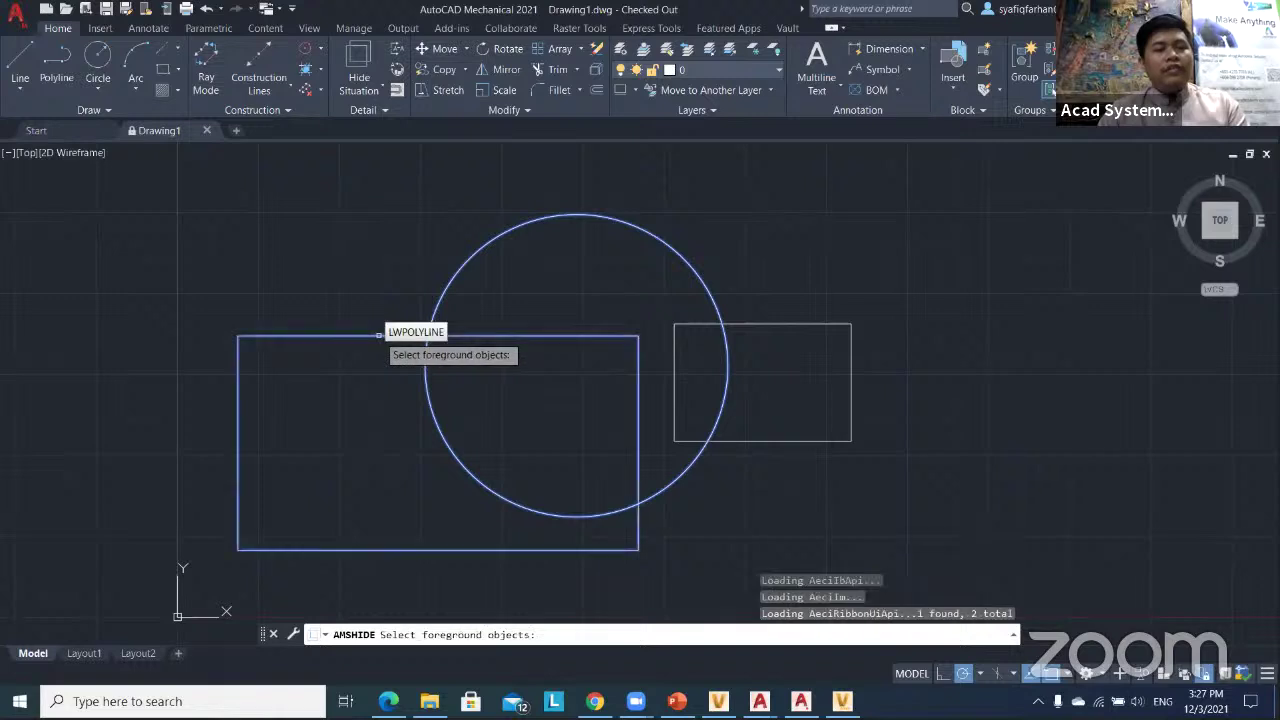
{"action": "left_click", "coordinate": [690, 325]}
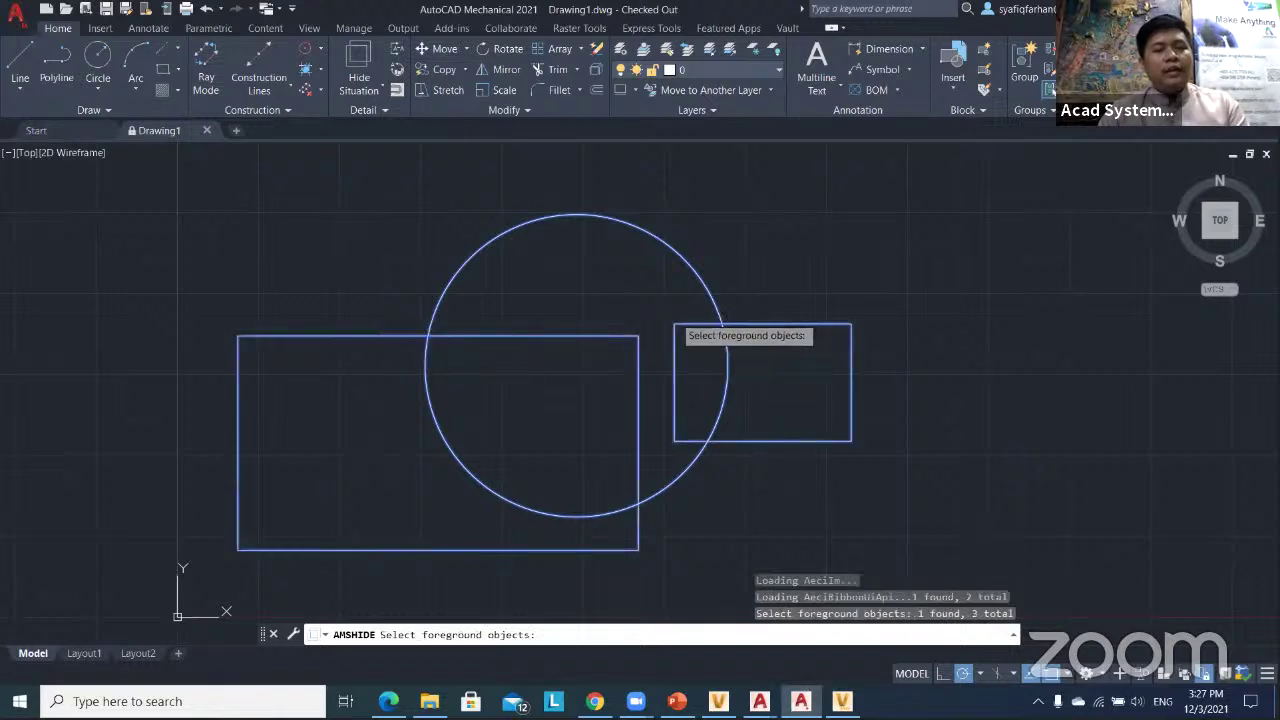
{"action": "key", "text": "Return"}
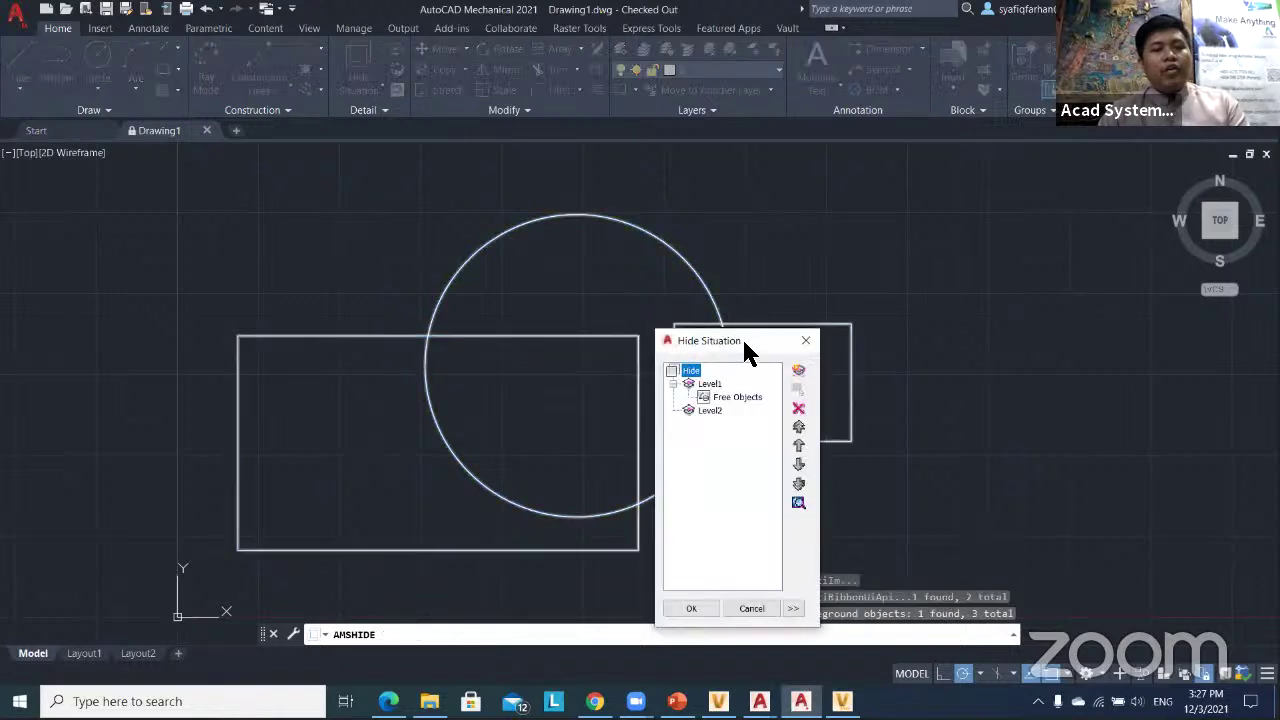
{"action": "left_click", "coordinate": [893, 262]}
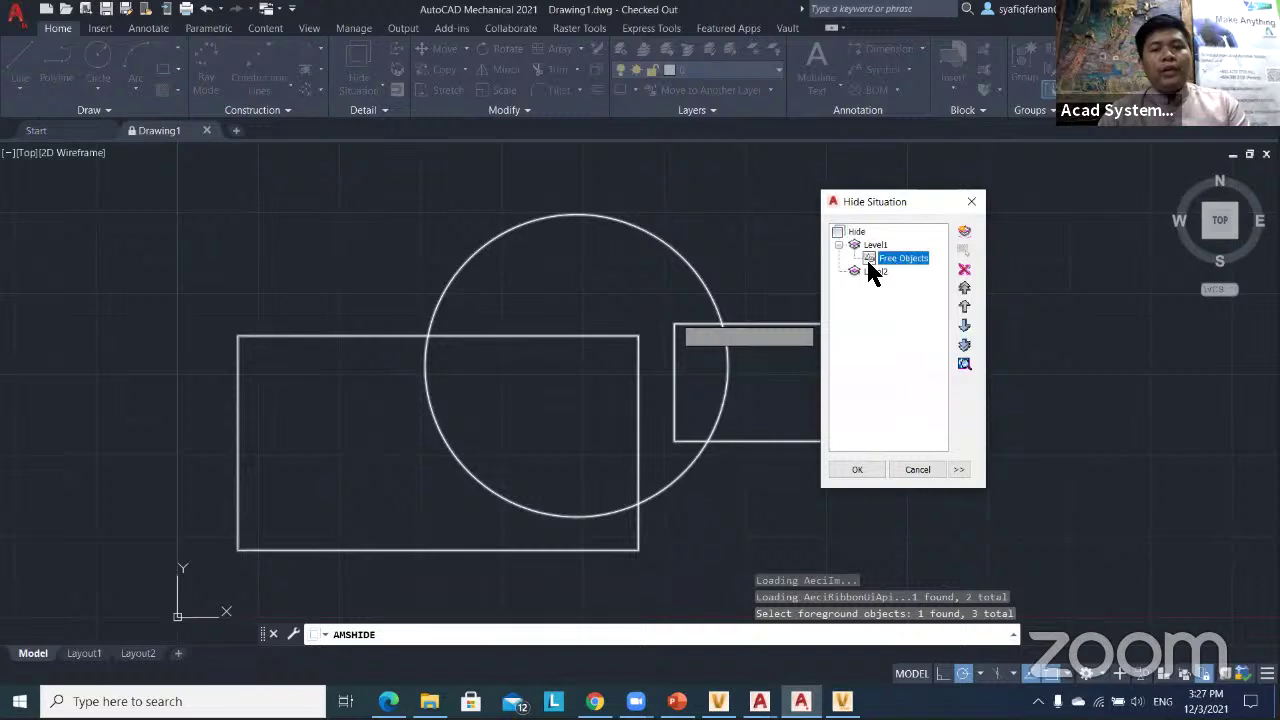
{"action": "left_click", "coordinate": [905, 471]}
{"action": "key", "text": "Escape"}
{"action": "key", "text": "Escape"}
{"action": "key", "text": "Escape"}
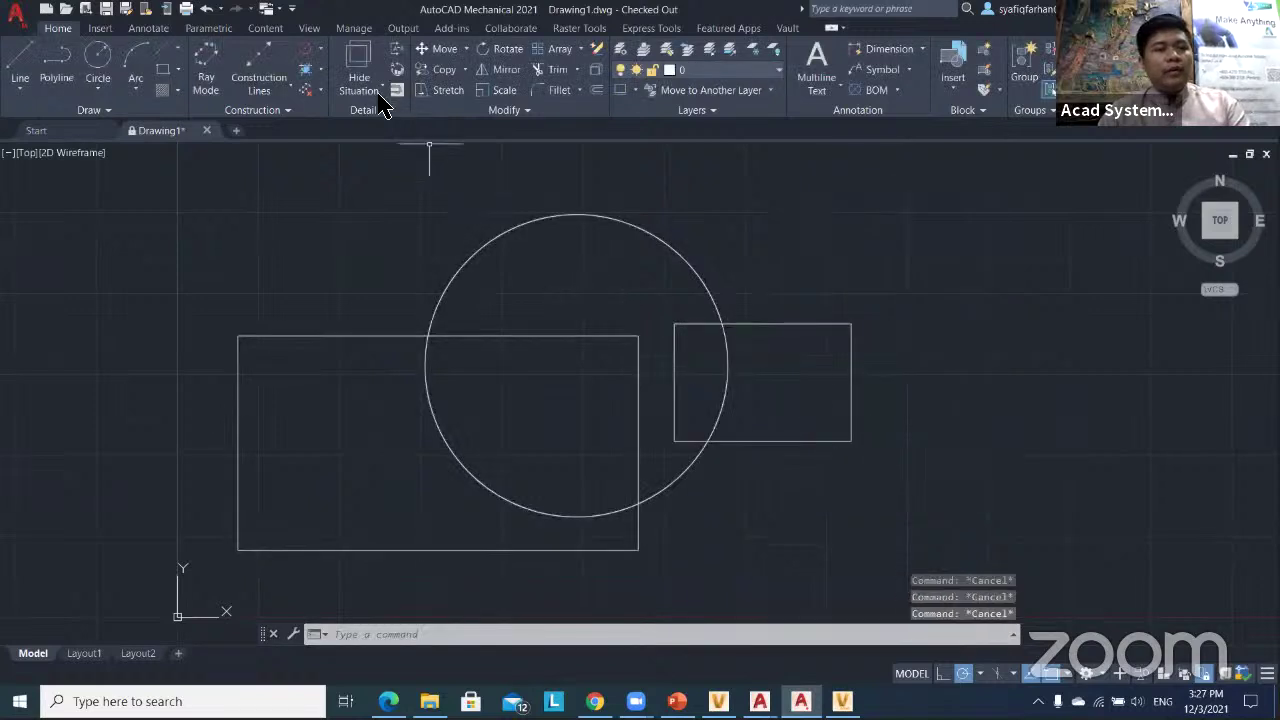
{"action": "left_click", "coordinate": [374, 92]}
{"action": "key", "text": "Escape"}
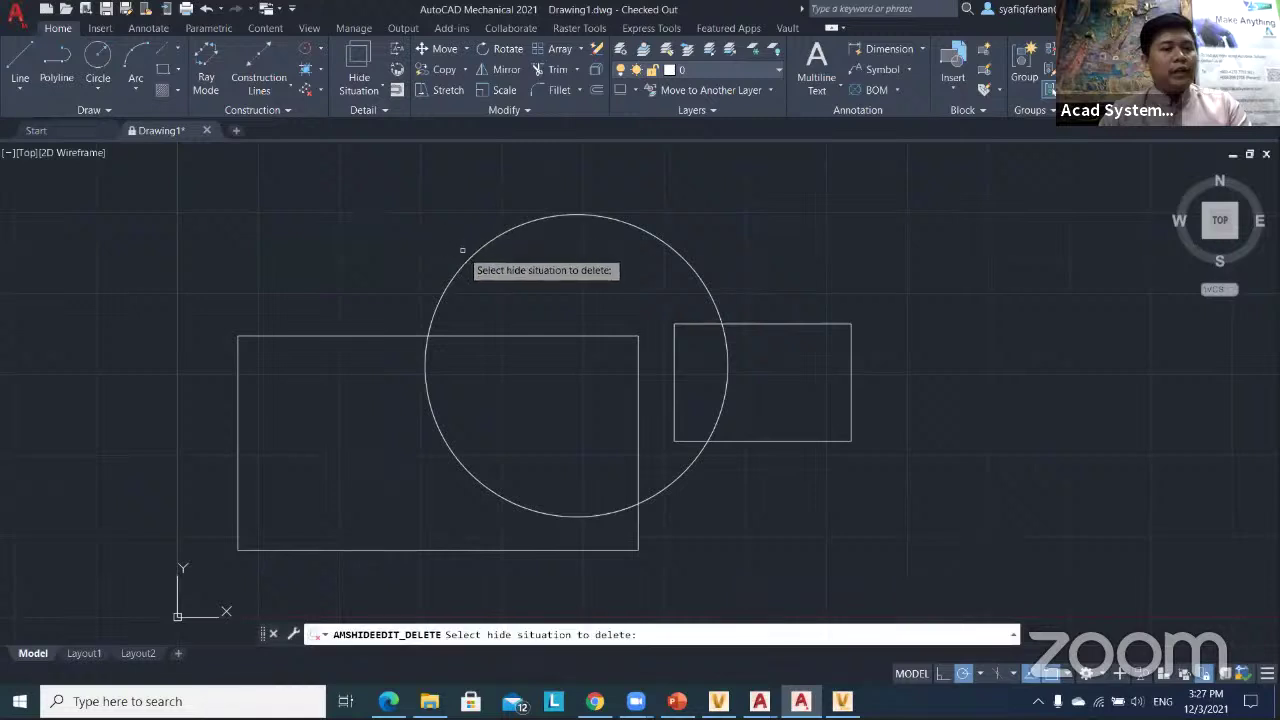
{"action": "left_click", "coordinate": [465, 254]}
{"action": "left_click", "coordinate": [400, 330]}
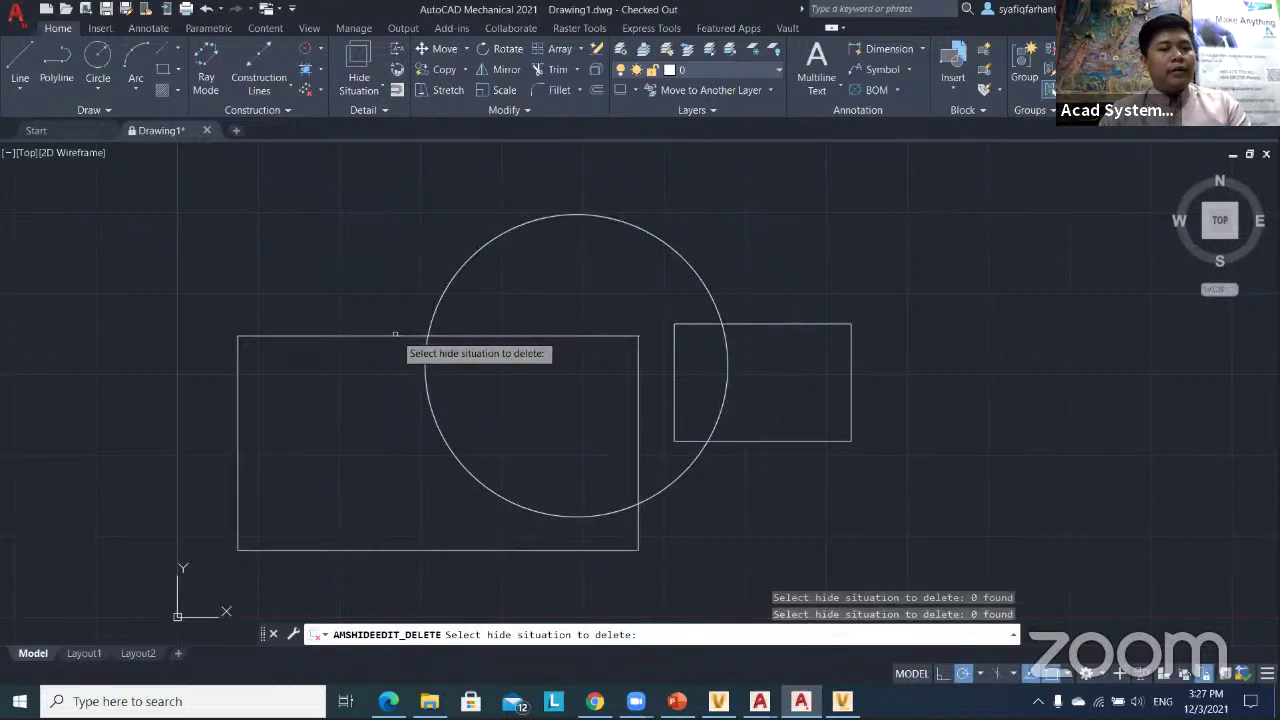
{"action": "key", "text": "Return"}
{"action": "key", "text": "Escape"}
{"action": "key", "text": "Escape"}
{"action": "key", "text": "Escape"}
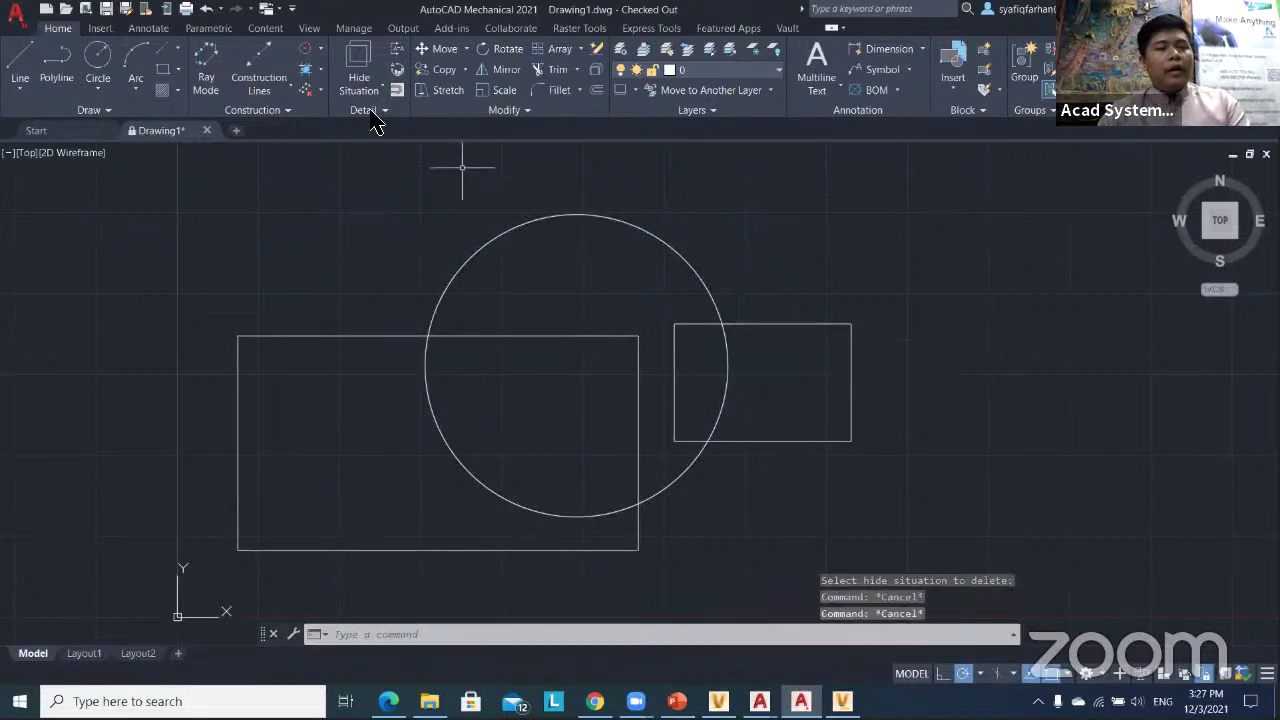
- Create a hide situation with the circle as foreground, moving Level2 above Level1
{"action": "left_click", "coordinate": [373, 100]}
{"action": "left_click", "coordinate": [360, 126]}
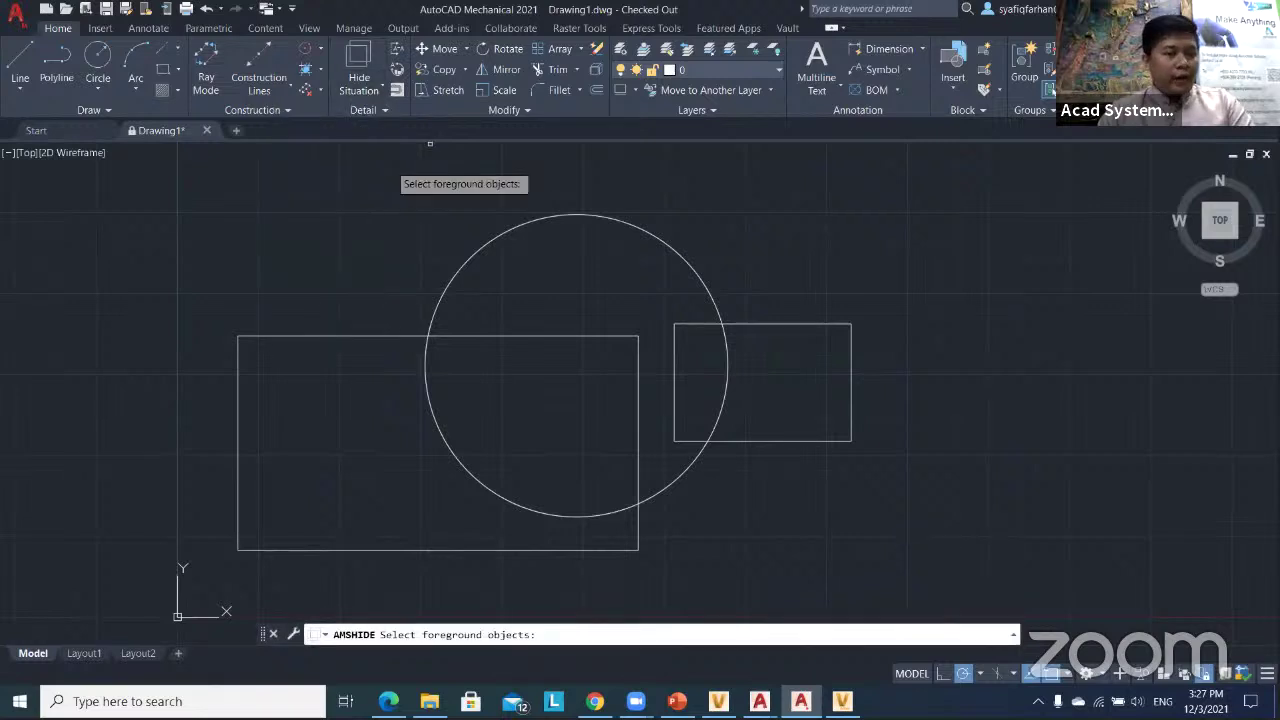
{"action": "left_click", "coordinate": [466, 254]}
{"action": "key", "text": "Return"}
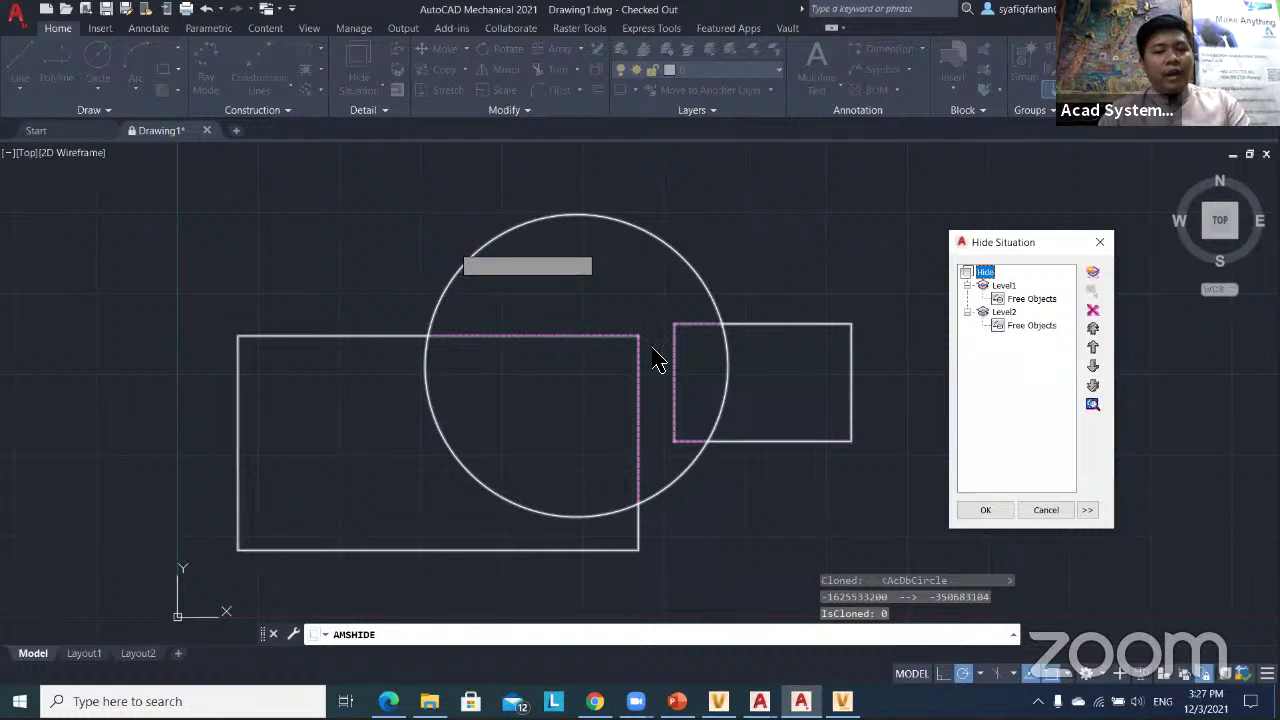
{"action": "left_click", "coordinate": [1005, 326]}
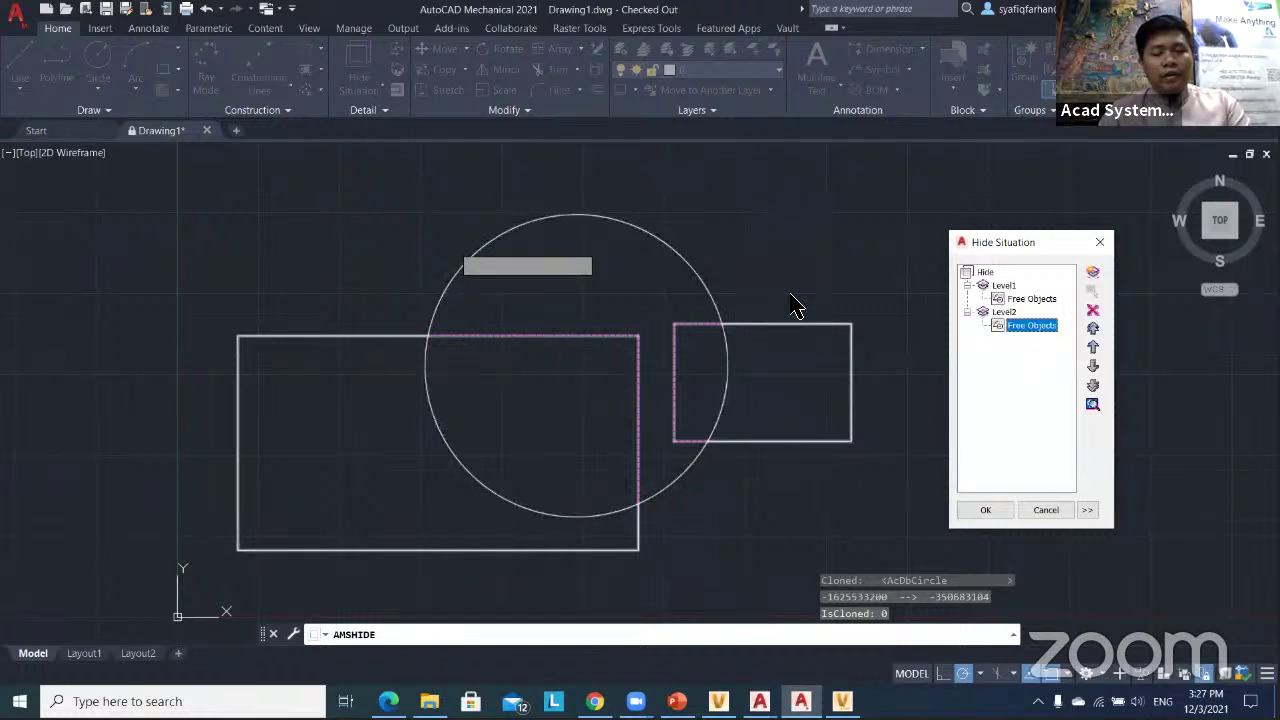
{"action": "left_click", "coordinate": [1000, 312]}
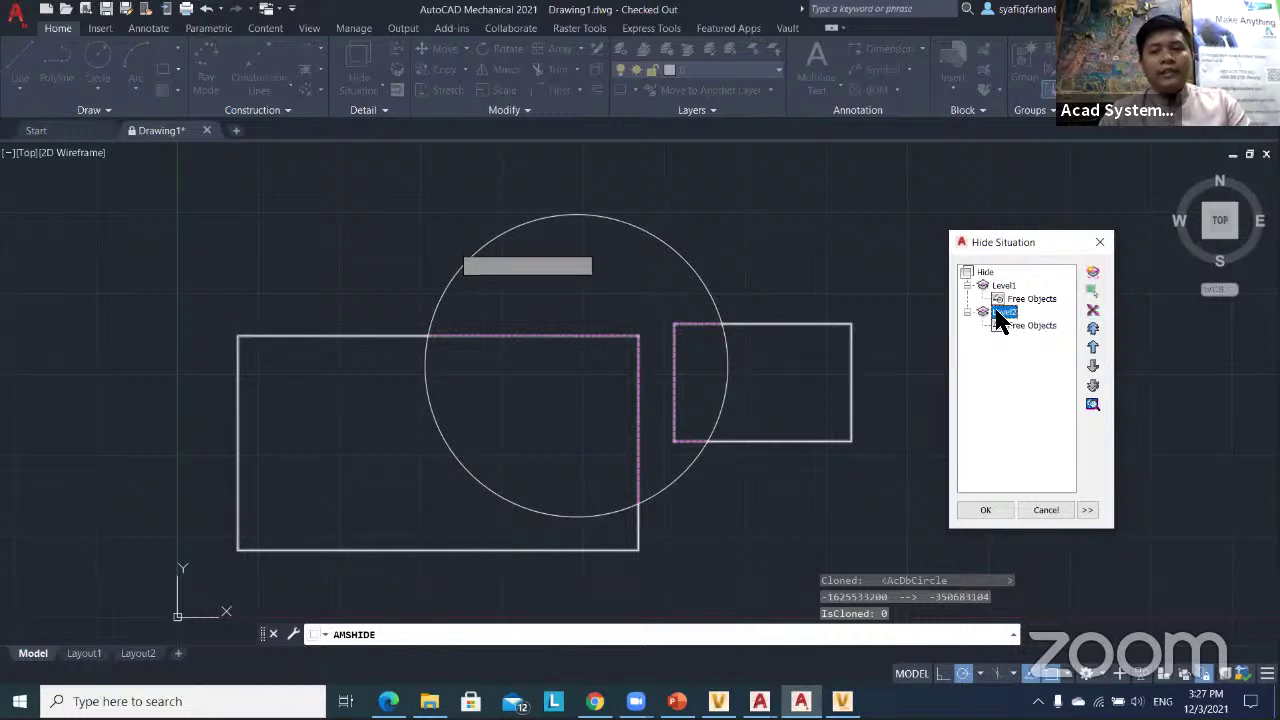
{"action": "left_click", "coordinate": [1093, 345]}
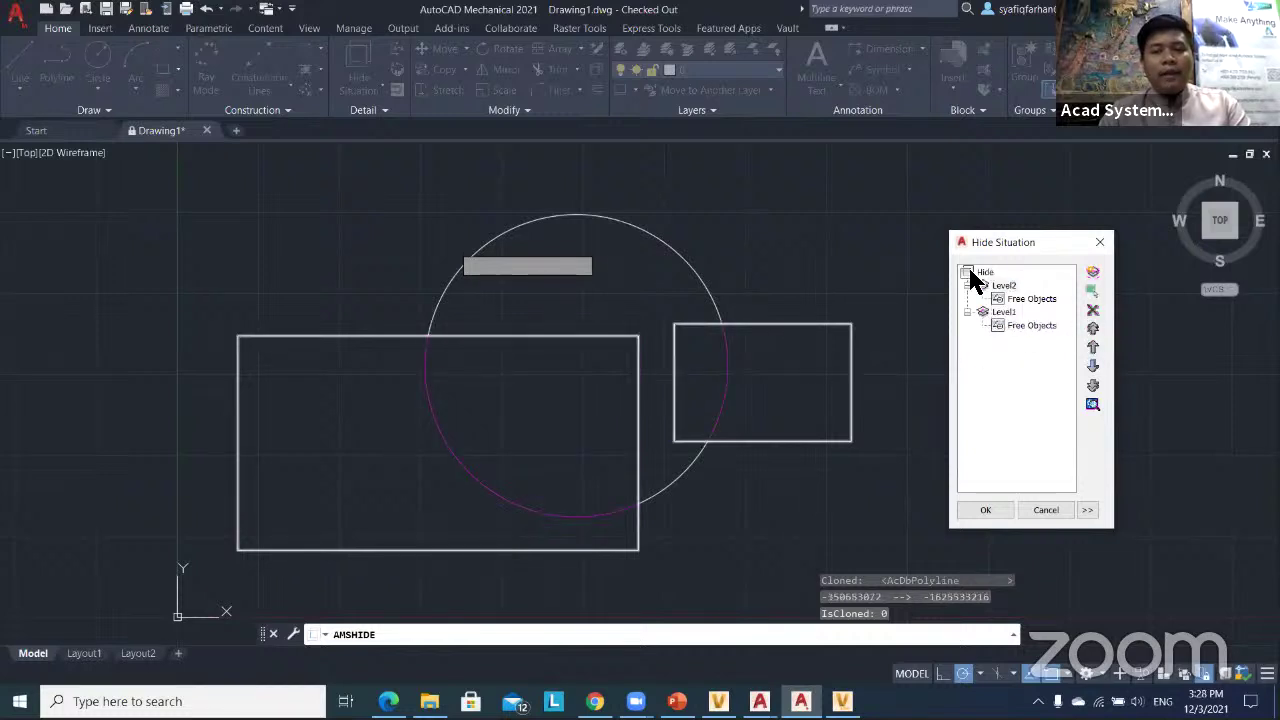
{"action": "left_click", "coordinate": [985, 510]}
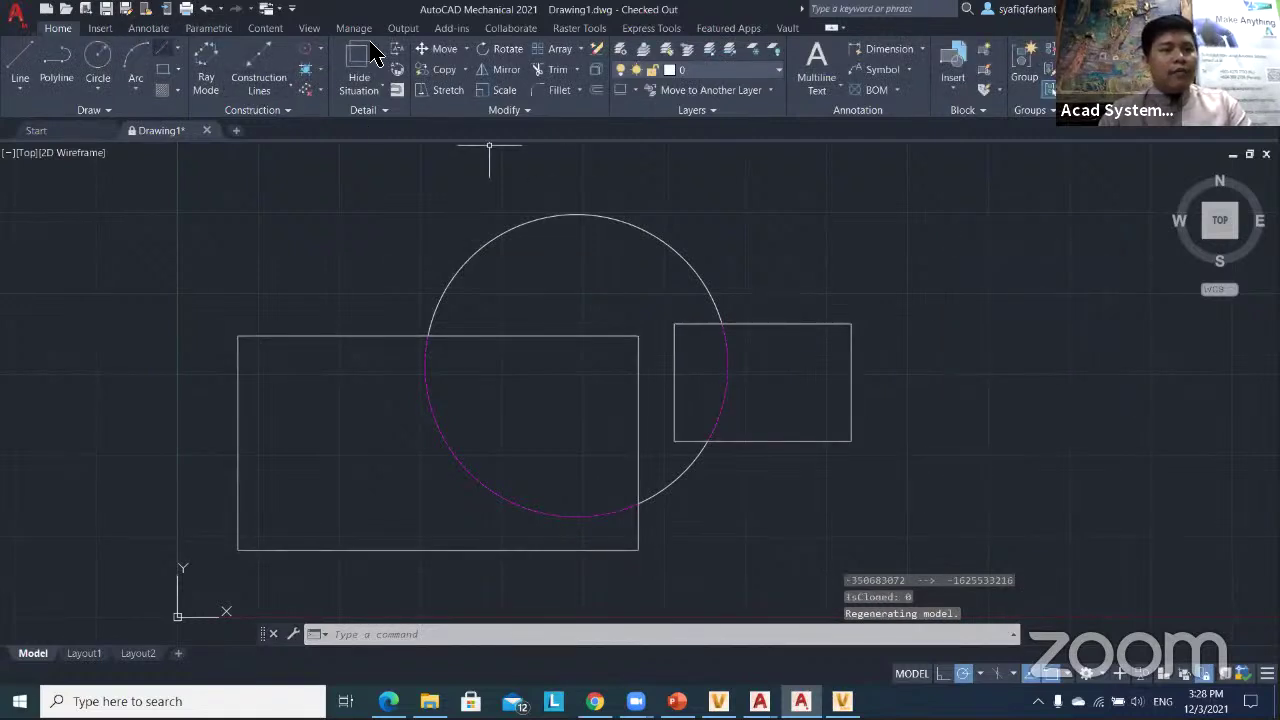
- Check Drawing1.dwg into the vault from the Vault ribbon, then bring Vault Basic forward
{"action": "left_click", "coordinate": [787, 28]}
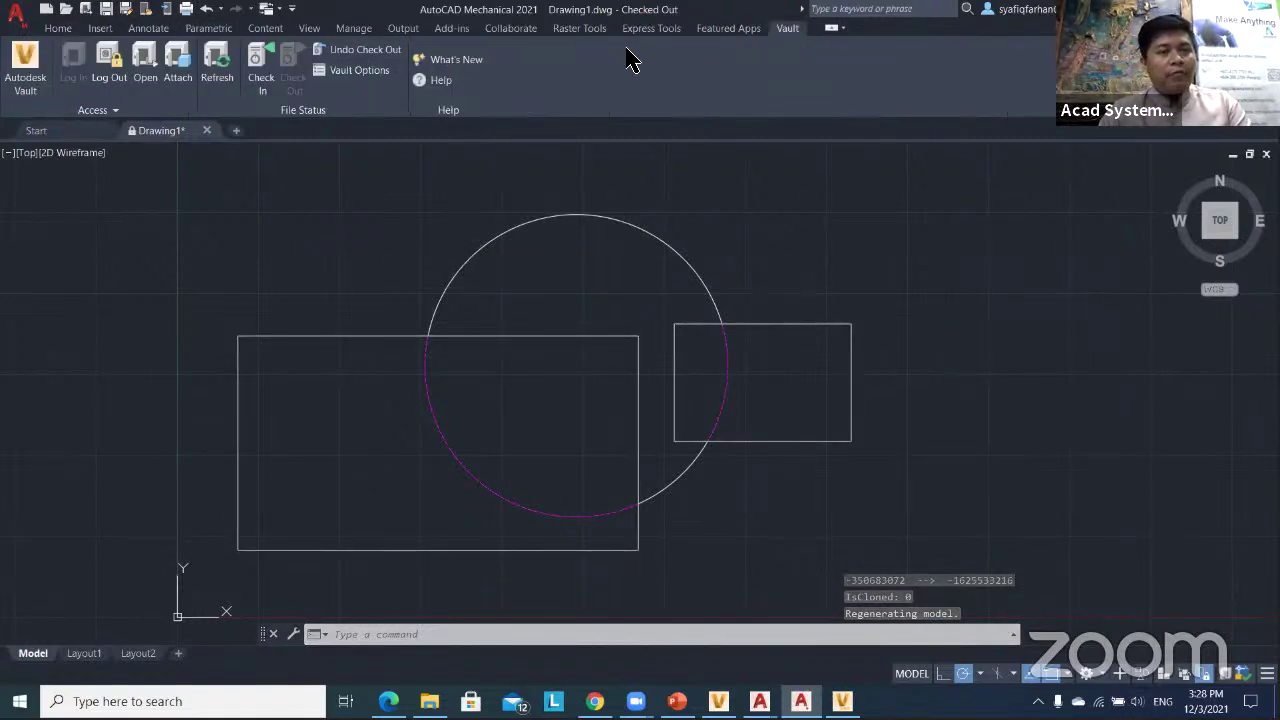
{"action": "left_click", "coordinate": [258, 81]}
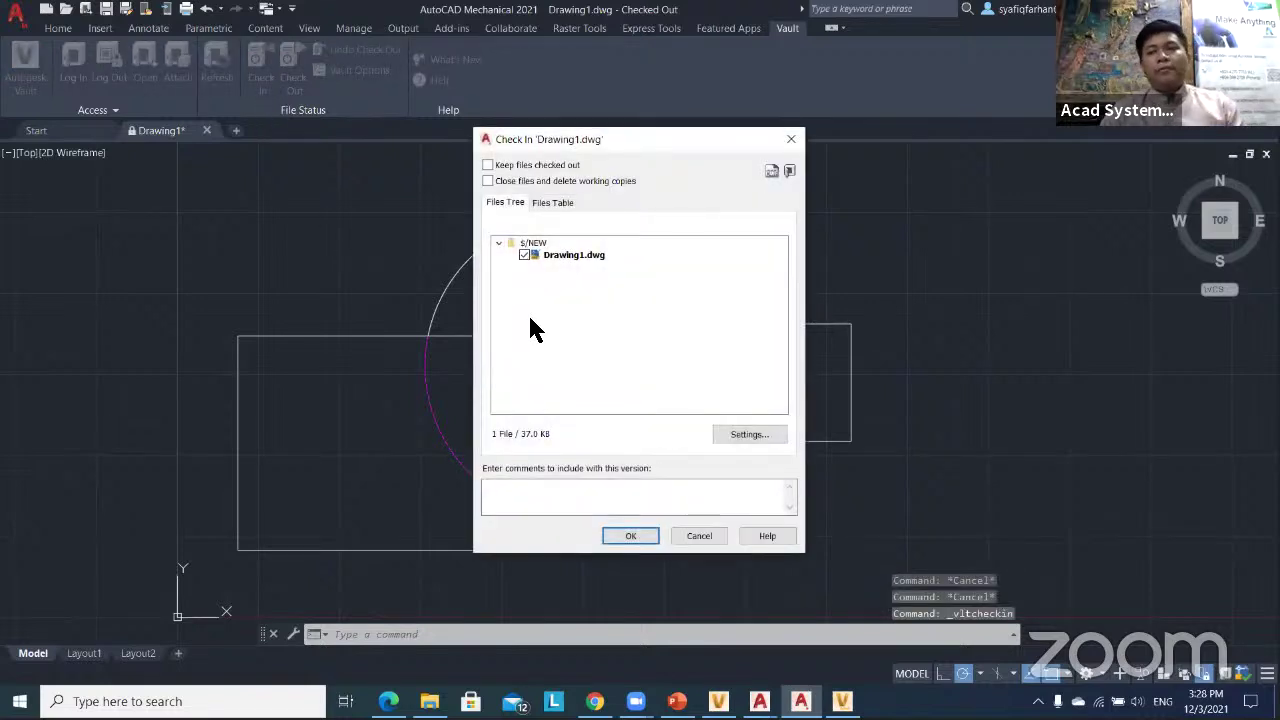
{"action": "left_click", "coordinate": [631, 537]}
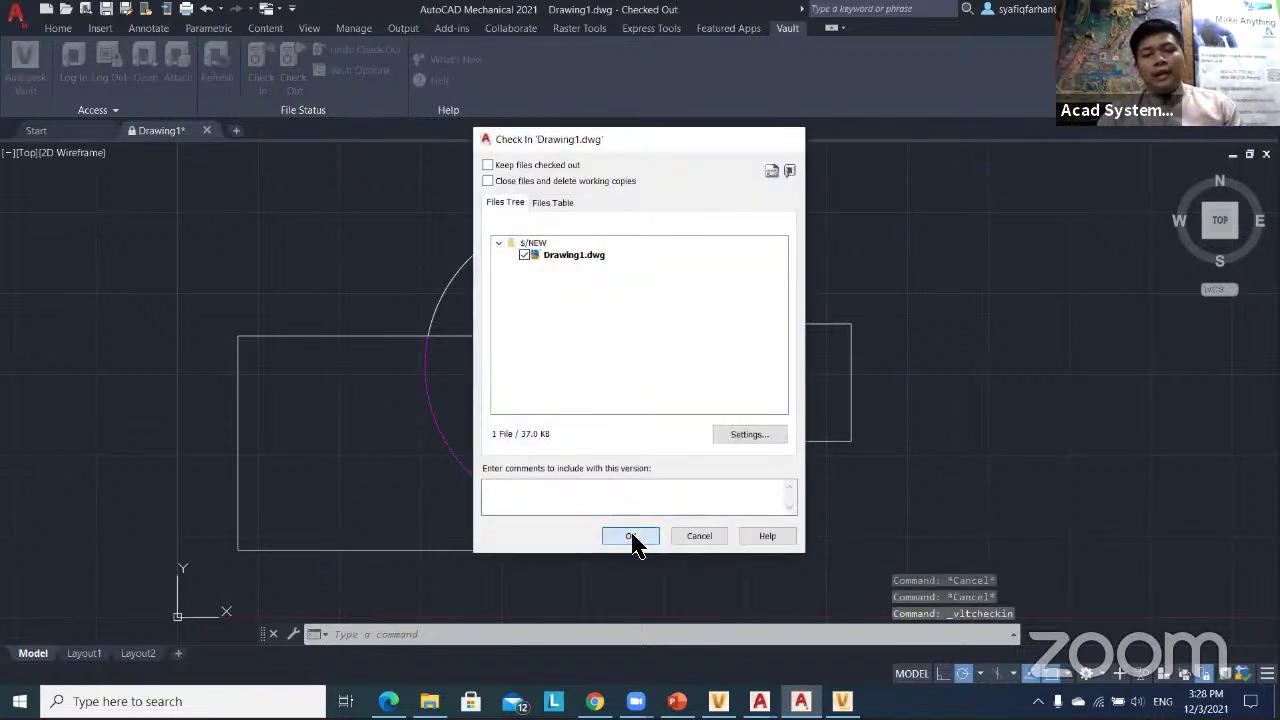
{"action": "left_click", "coordinate": [688, 403]}
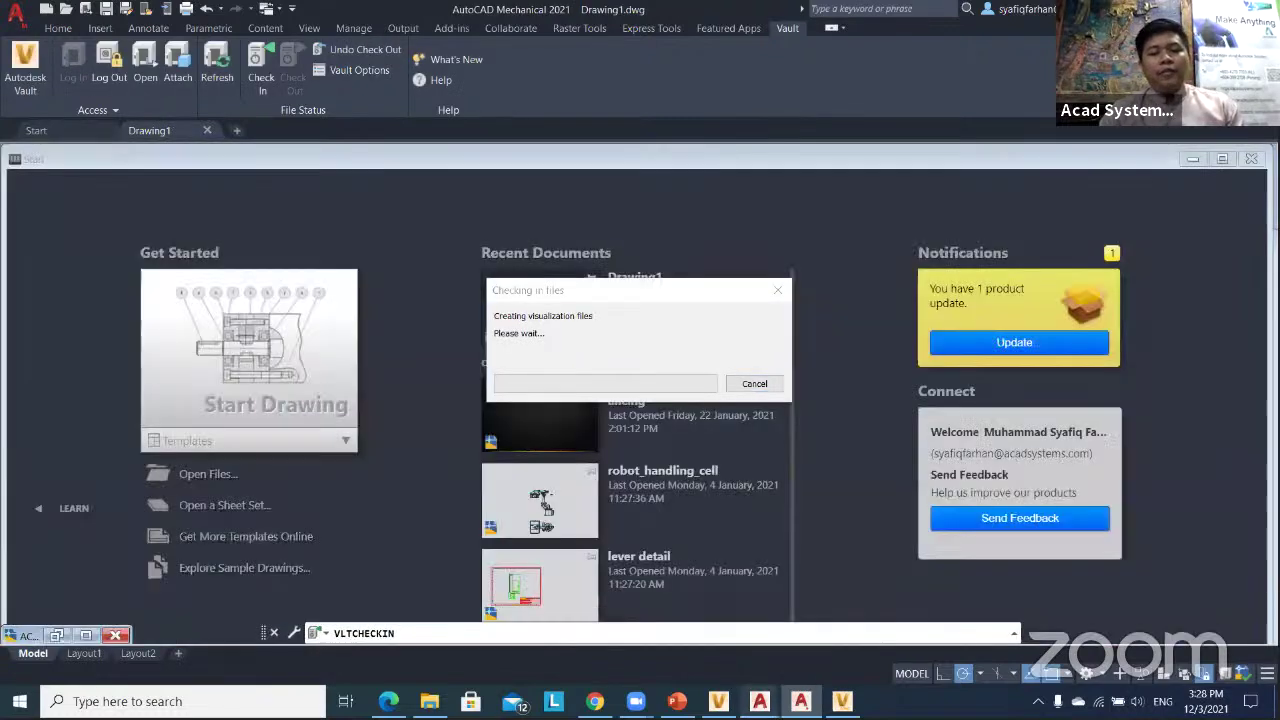
{"action": "mouse_move", "coordinate": [759, 701]}
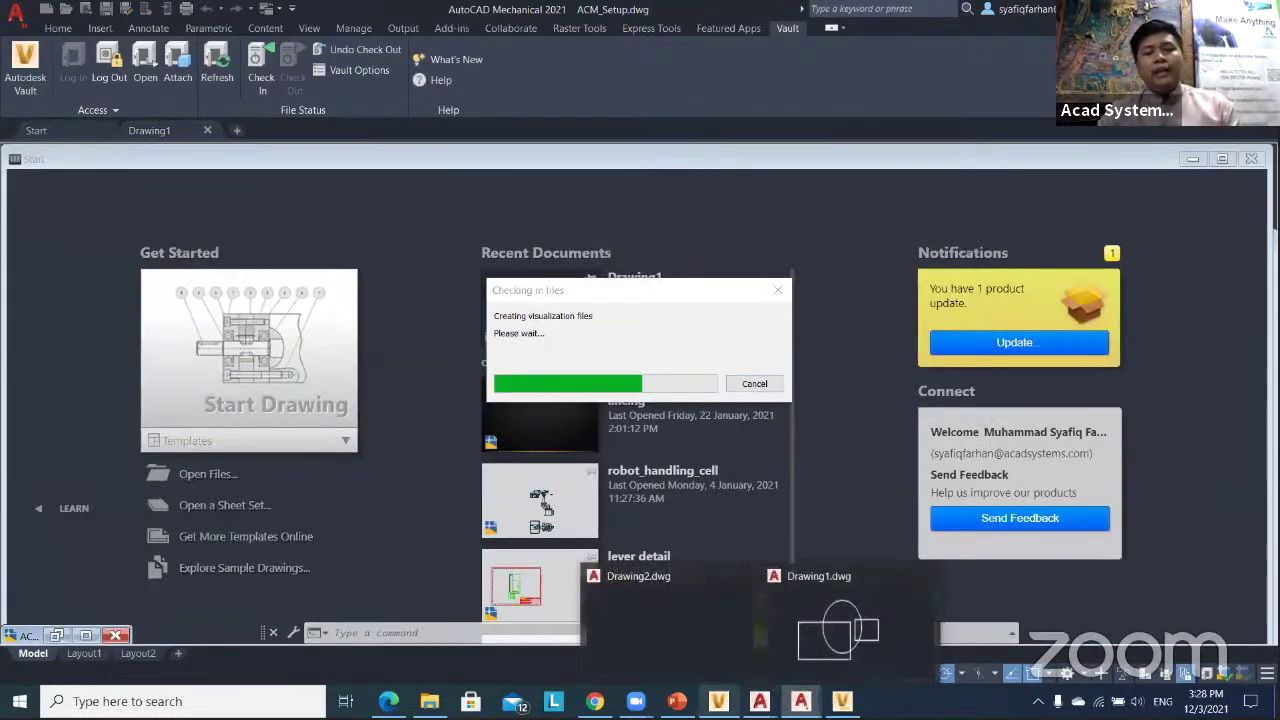
{"action": "left_click", "coordinate": [718, 701]}
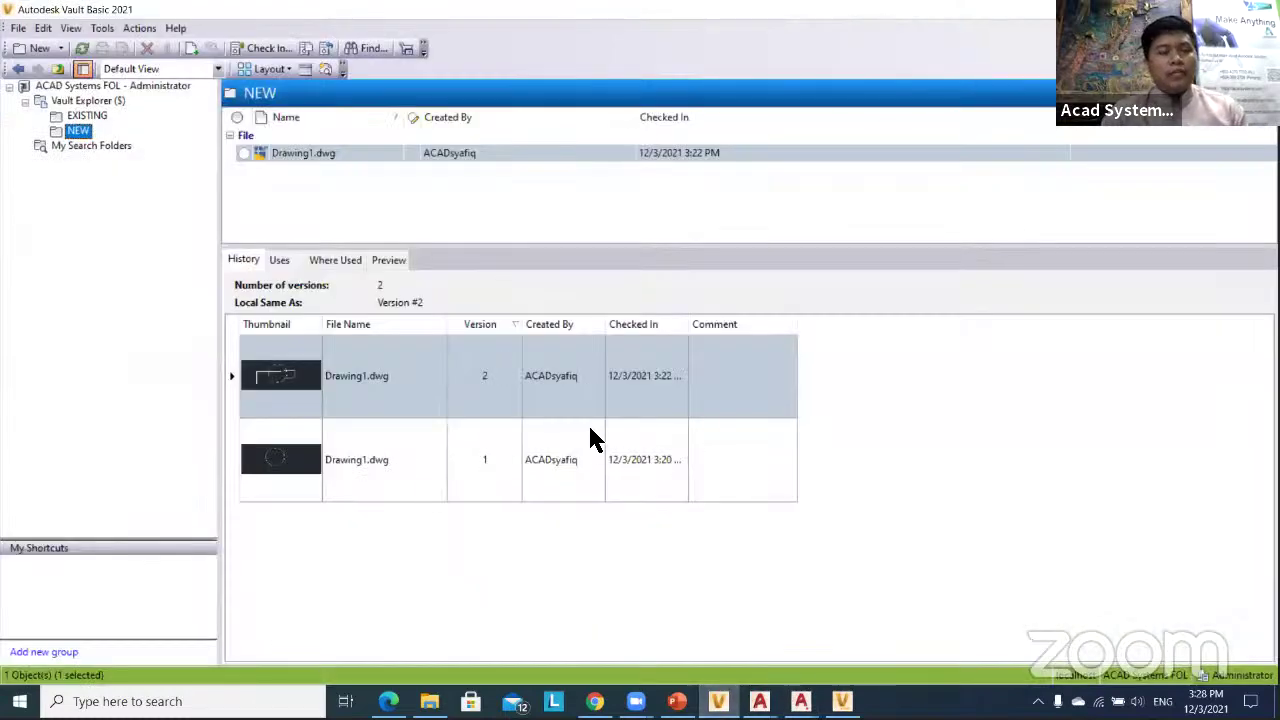
- Refresh Vault, select Drawing1.dwg's version 3 entry, then show the Acad Systems YouTube page
{"action": "left_click", "coordinate": [840, 700]}
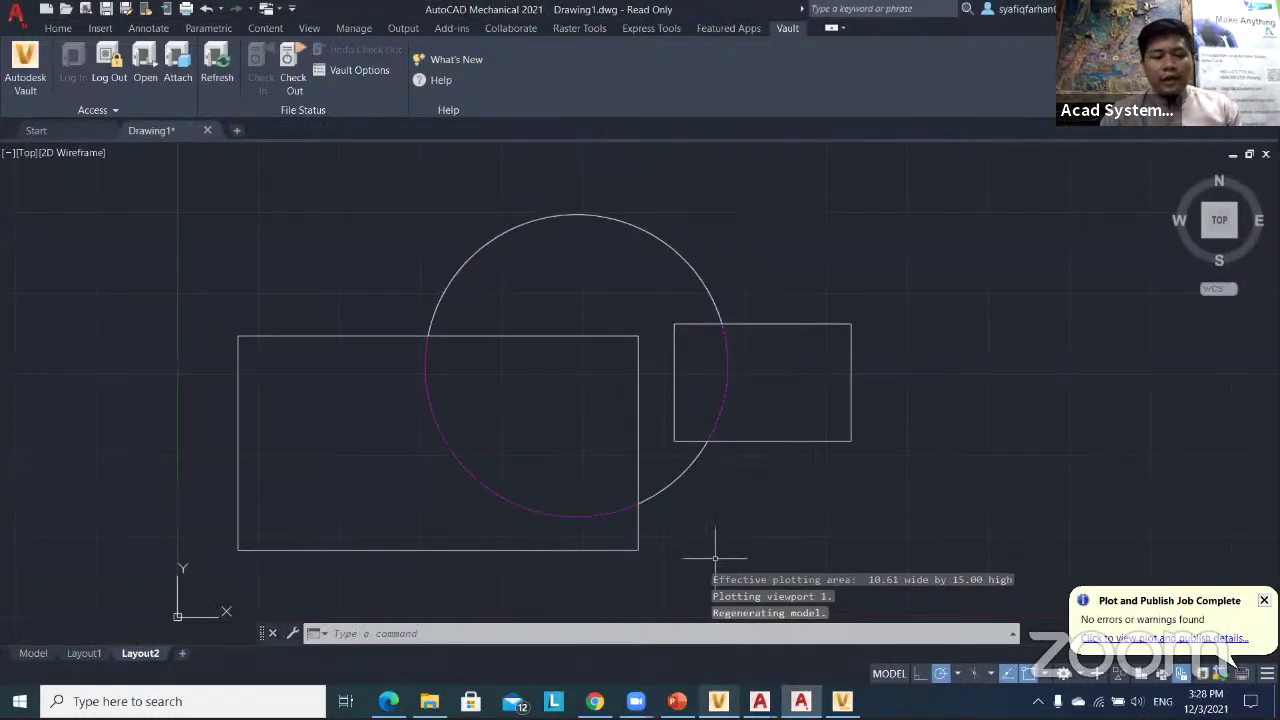
{"action": "left_click", "coordinate": [718, 700]}
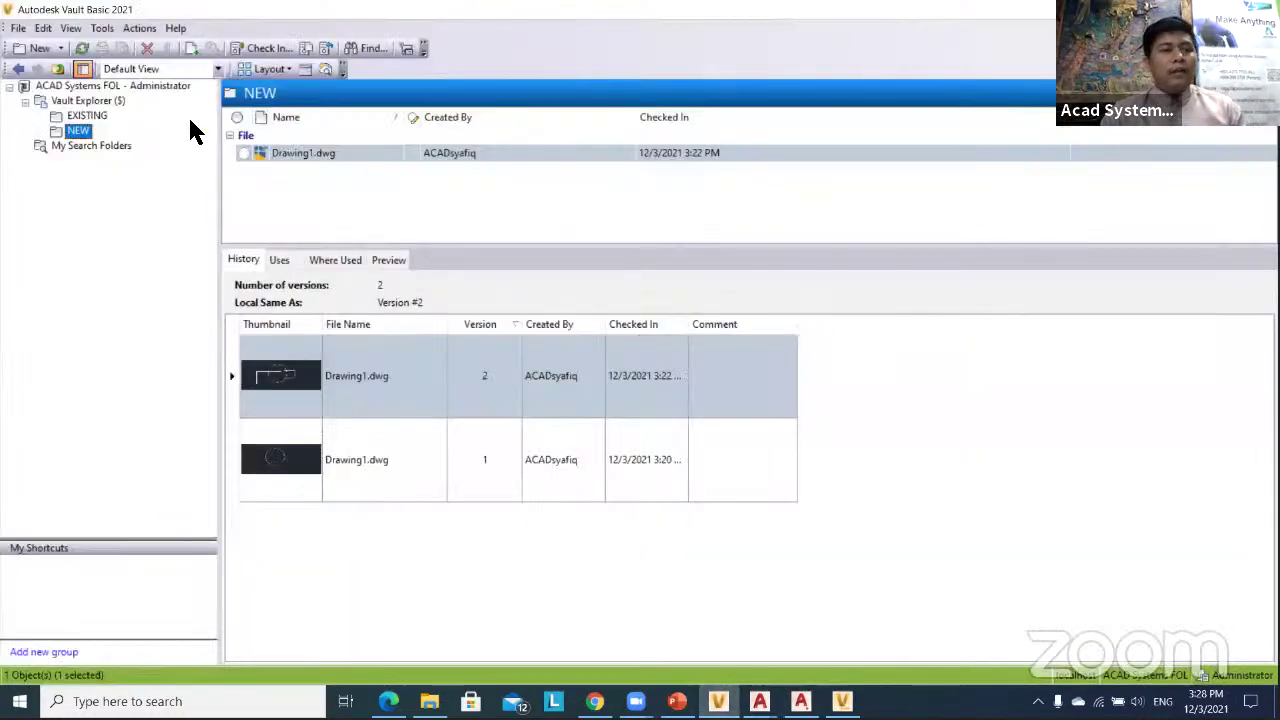
{"action": "left_click", "coordinate": [82, 50]}
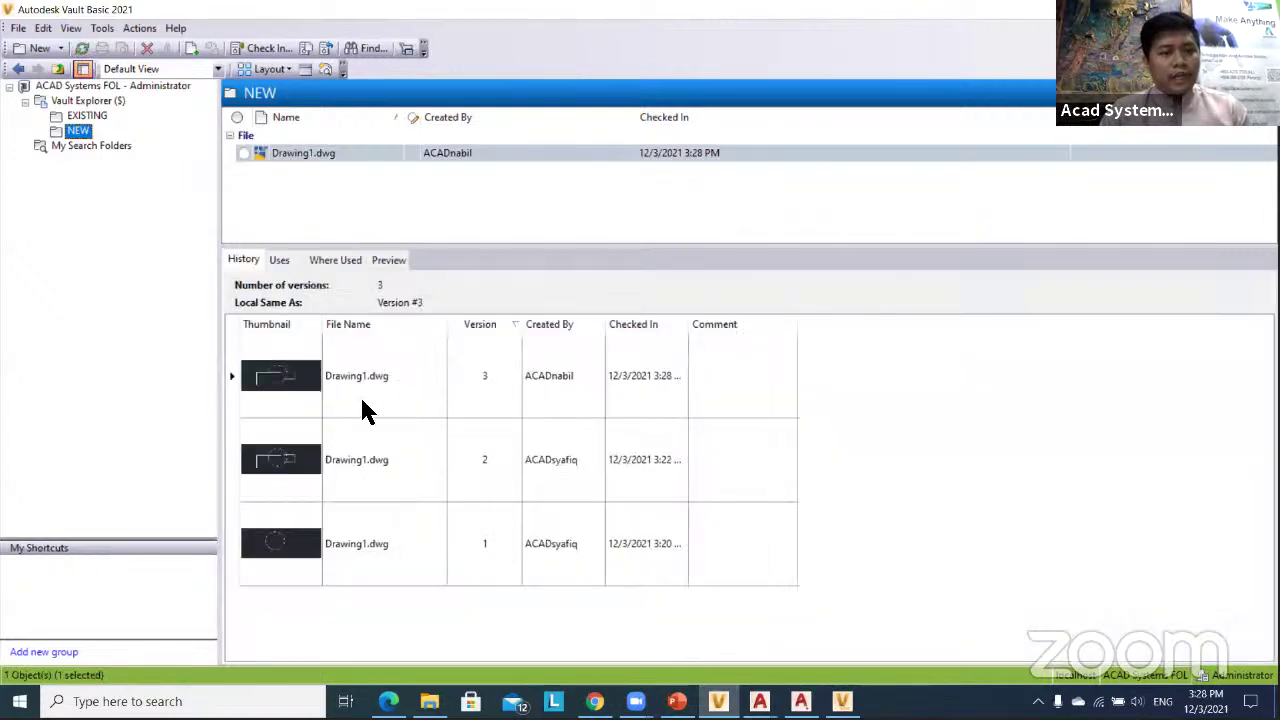
{"action": "left_click", "coordinate": [356, 382]}
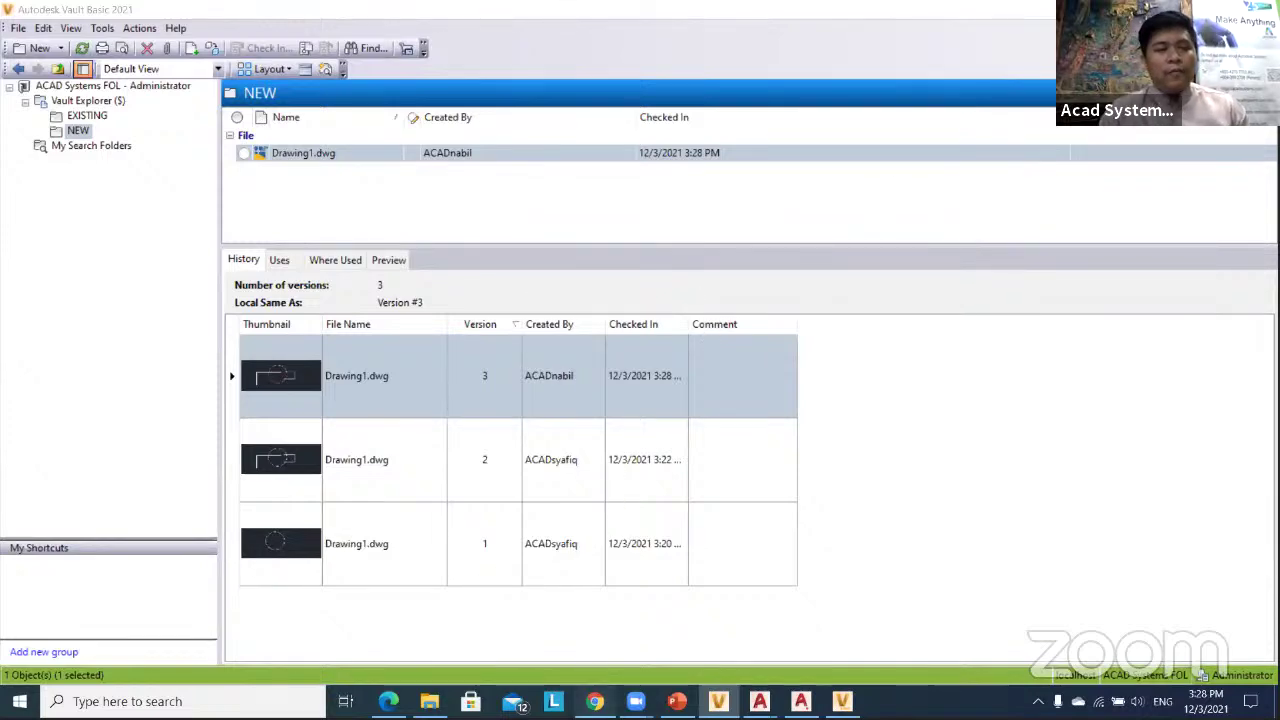
{"action": "left_click", "coordinate": [595, 701]}
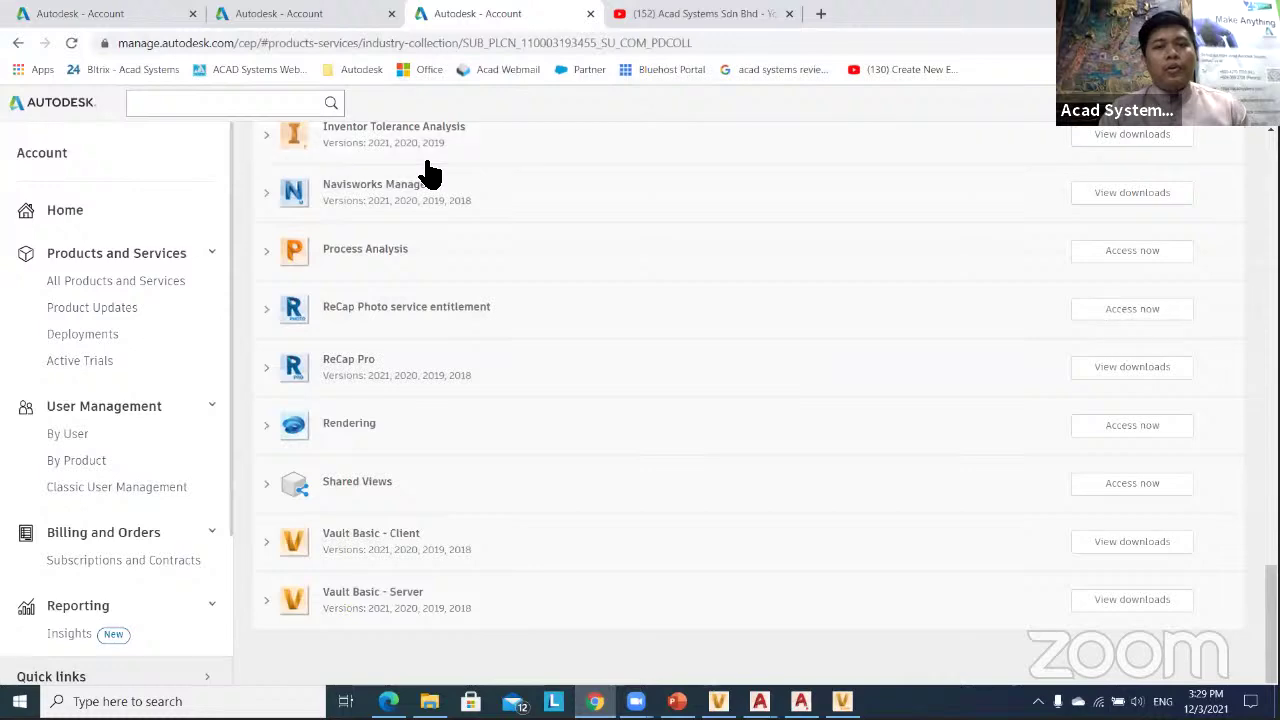
{"action": "left_click", "coordinate": [684, 14]}
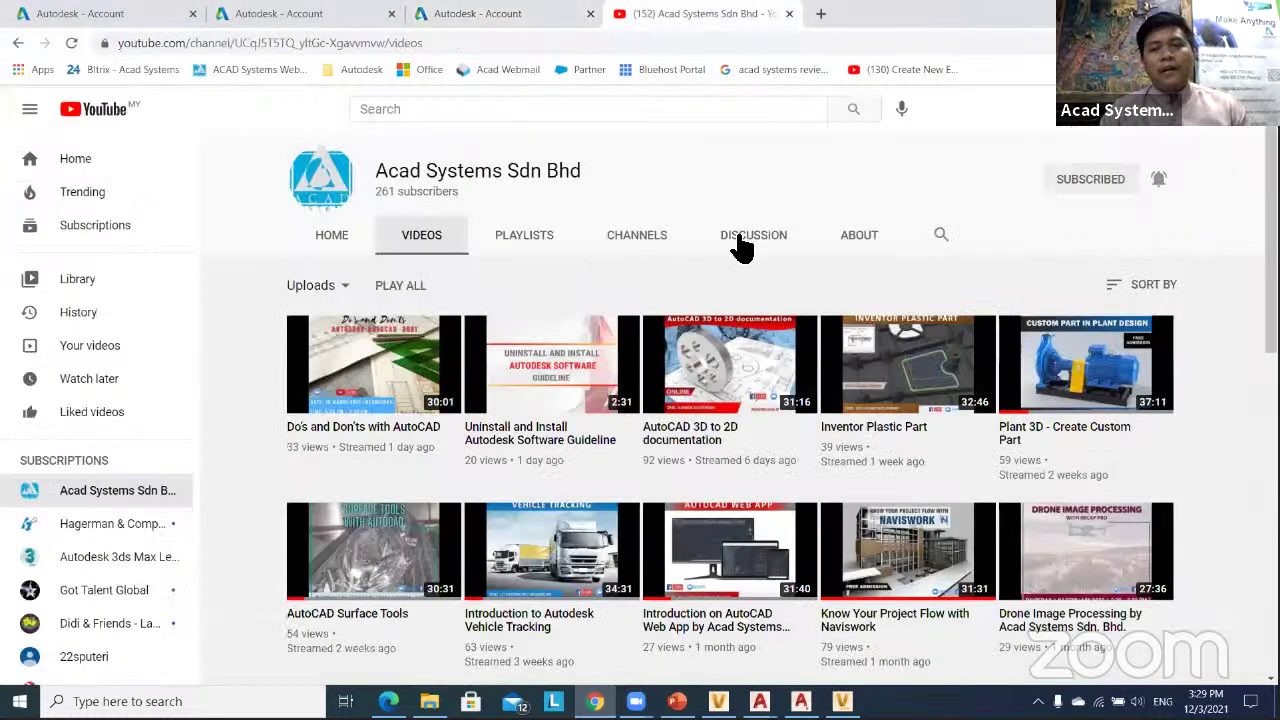